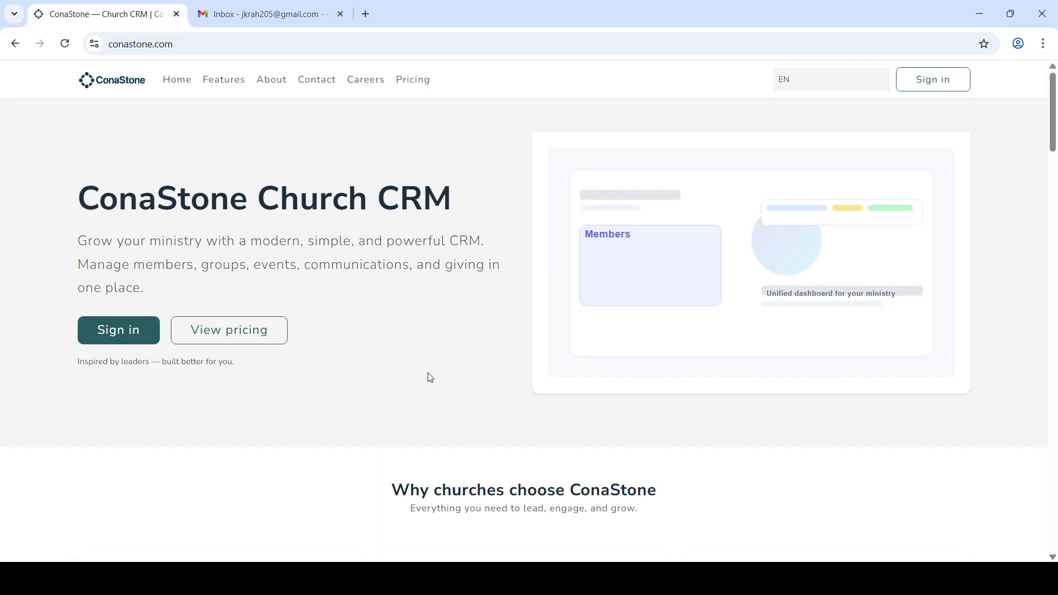
Step: Scroll through the ConaStone homepage, then go to the account Sign in page
{"action": "scroll", "coordinate": [492, 331], "scroll_direction": "down", "scroll_amount": 5}
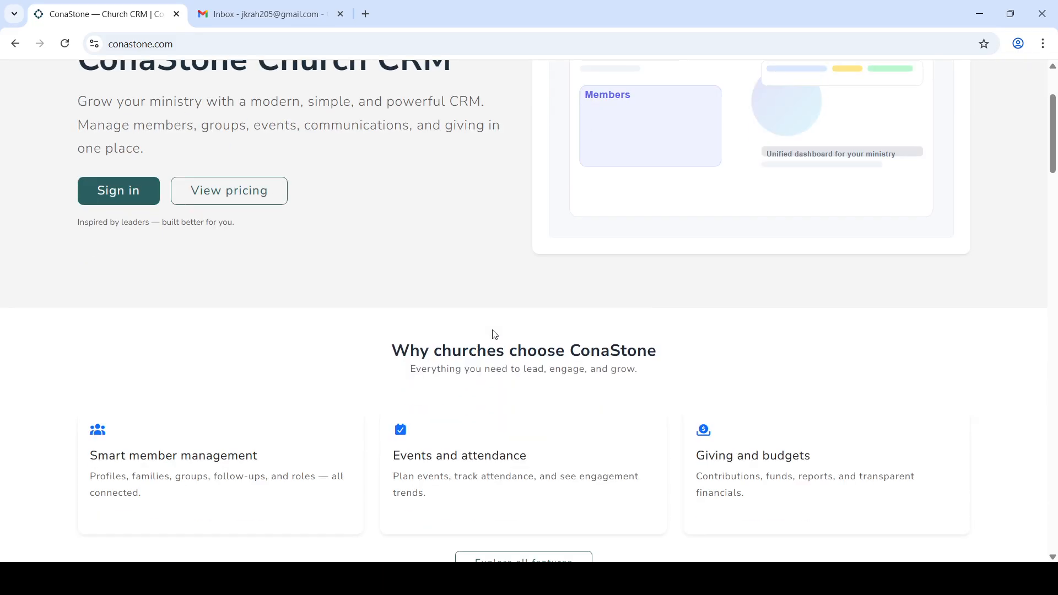
{"action": "scroll", "coordinate": [493, 330], "scroll_direction": "up", "scroll_amount": 5}
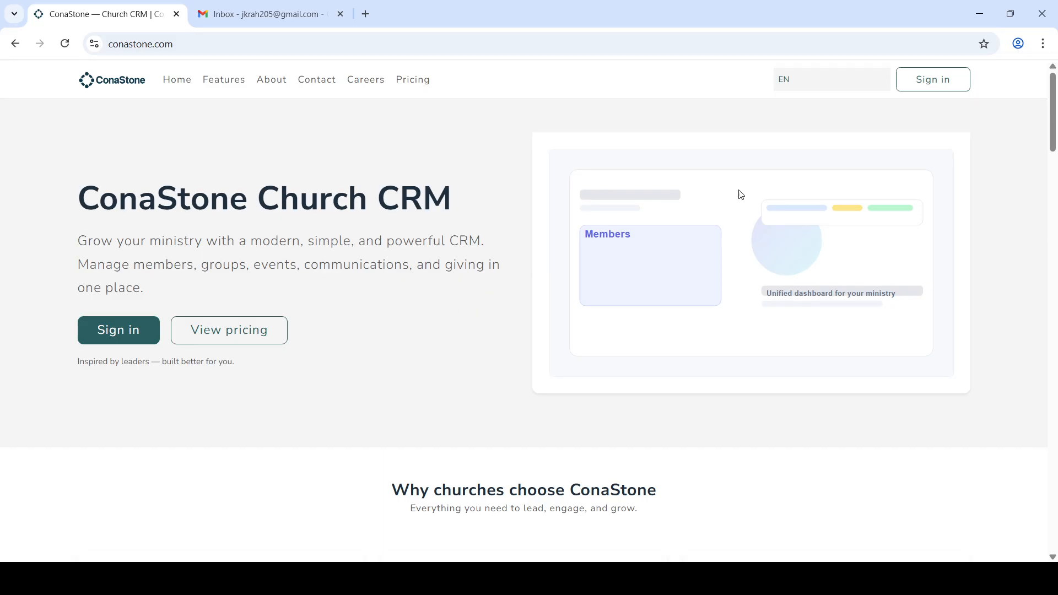
{"action": "left_click", "coordinate": [935, 87]}
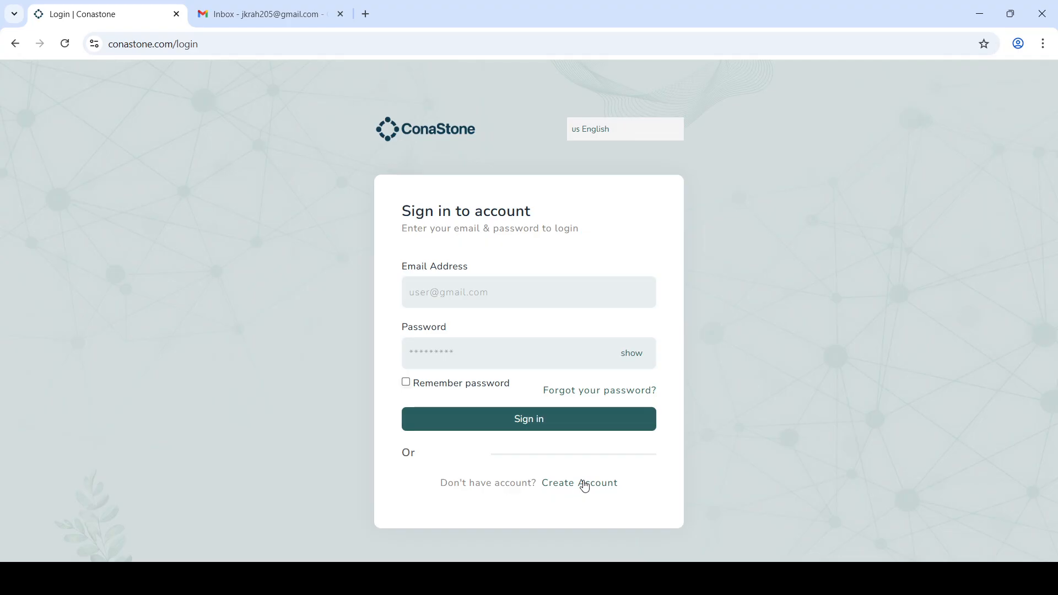
Step: Start a new church account and enter the church name 'Jesus is king'
{"action": "left_click", "coordinate": [579, 484]}
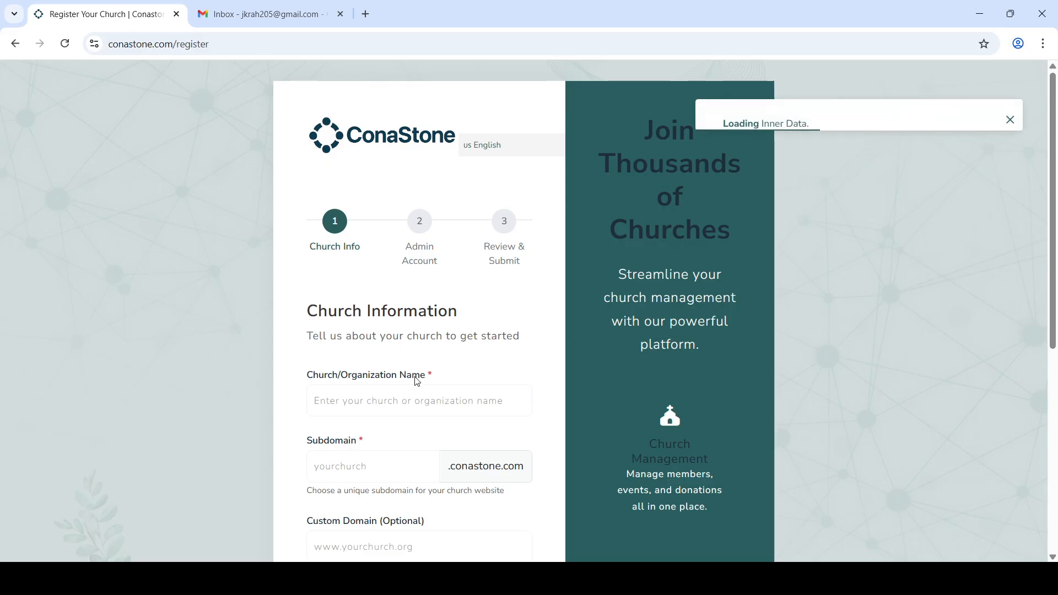
{"action": "scroll", "coordinate": [413, 375], "scroll_direction": "down", "scroll_amount": 1}
{"action": "left_click", "coordinate": [411, 343]}
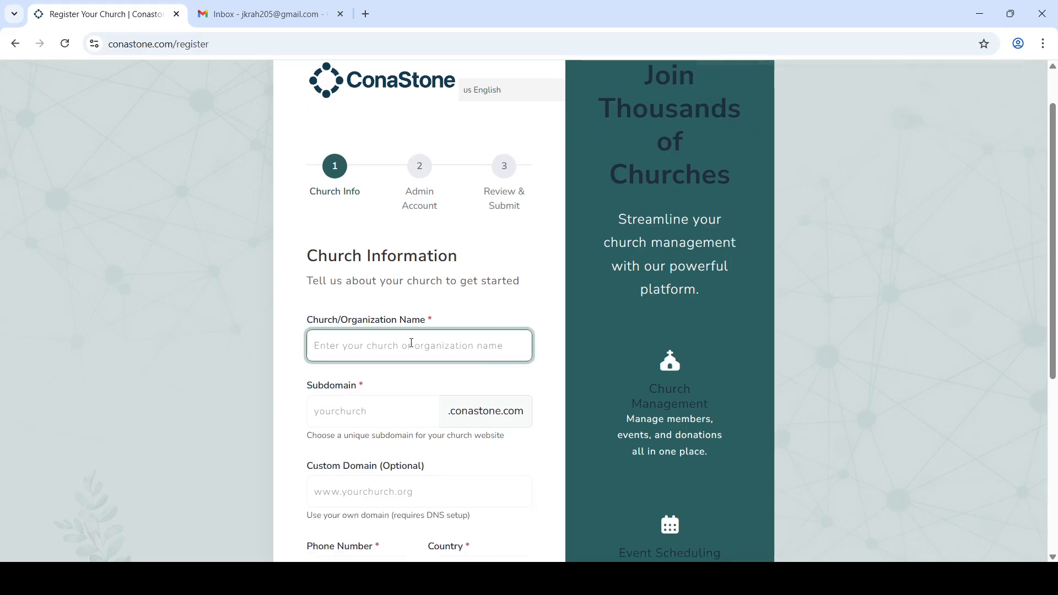
{"action": "type", "text": "Jes"}
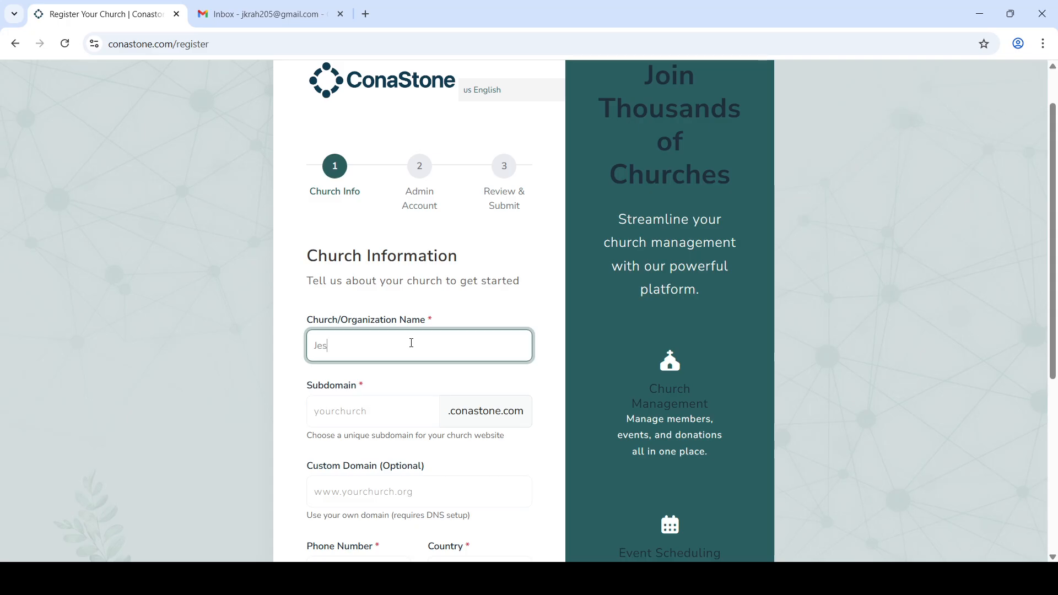
{"action": "type", "text": "e"}
{"action": "type", "text": "us is c"}
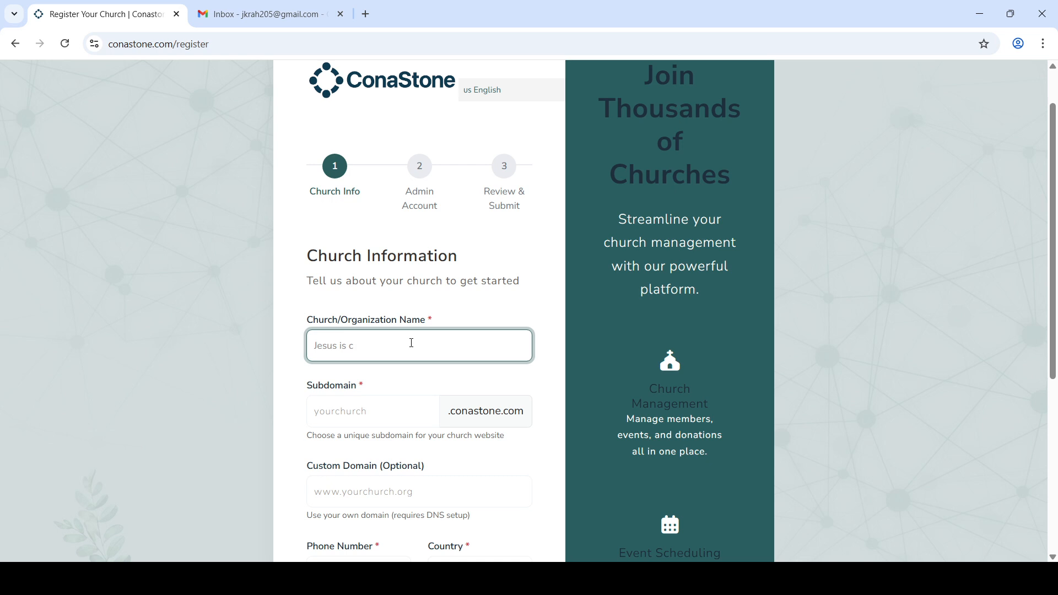
{"action": "key", "text": "BackSpace"}
{"action": "type", "text": "king"}
Step: Enter the subdomain 'jesusisking' and confirm it is available
{"action": "scroll", "coordinate": [412, 342], "scroll_direction": "down", "scroll_amount": 1}
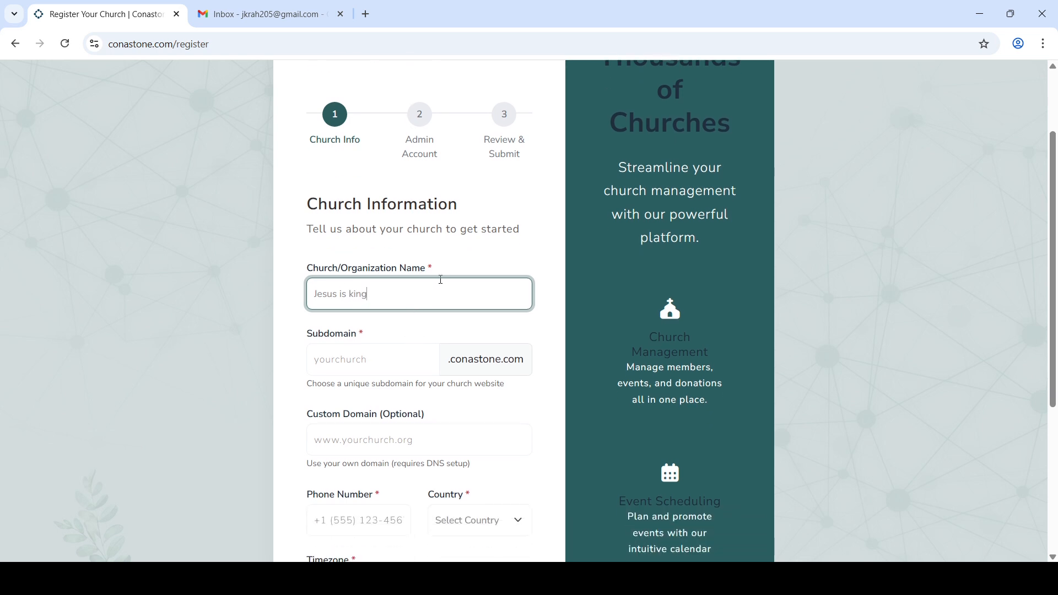
{"action": "left_click", "coordinate": [381, 355]}
{"action": "type", "text": "jesu"}
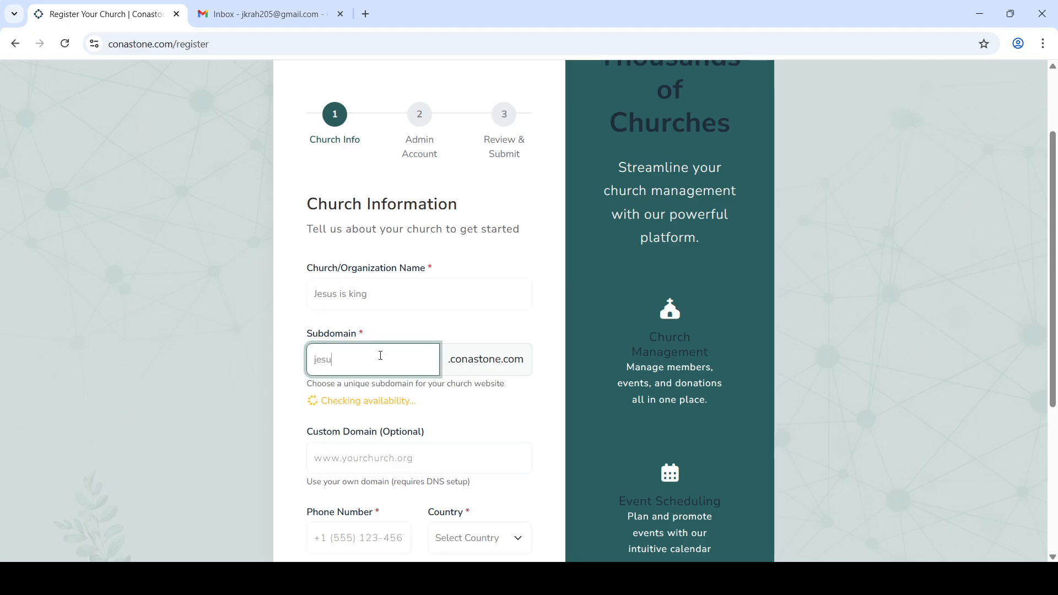
{"action": "type", "text": "sisking"}
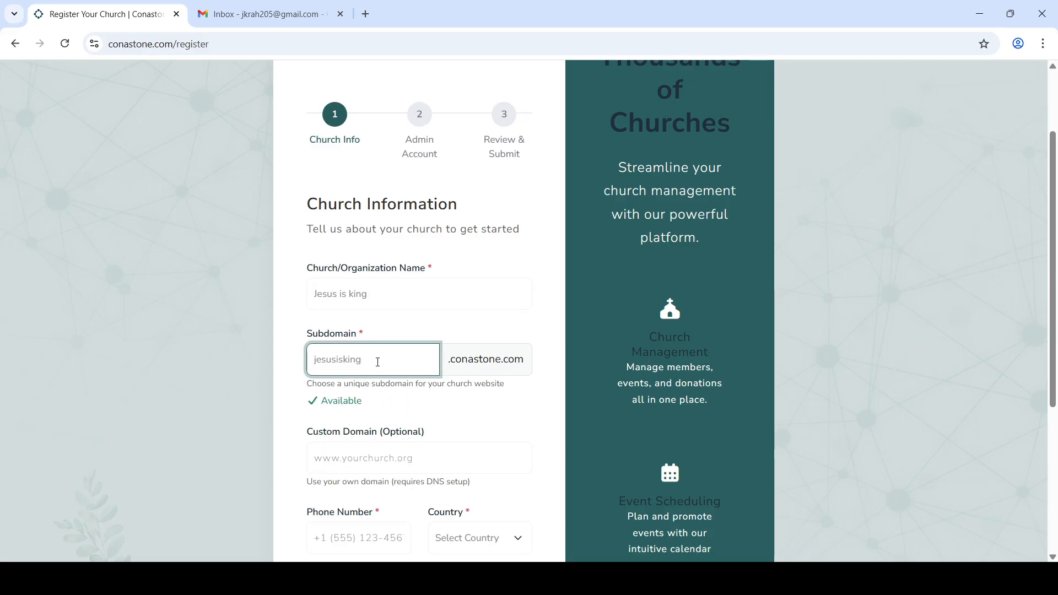
{"action": "scroll", "coordinate": [450, 441], "scroll_direction": "down", "scroll_amount": 1}
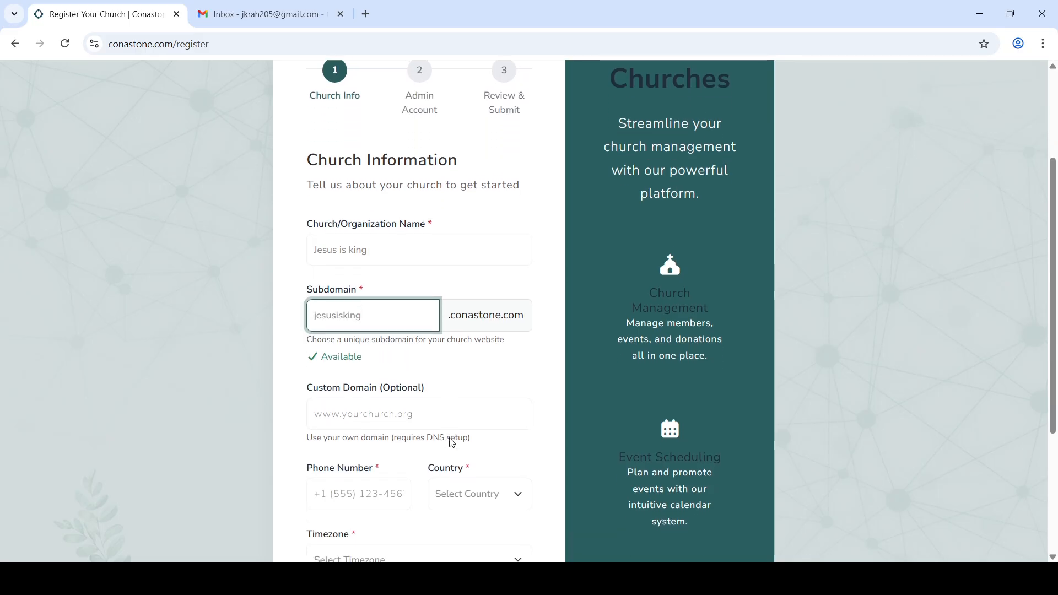
{"action": "scroll", "coordinate": [452, 442], "scroll_direction": "down", "scroll_amount": 1}
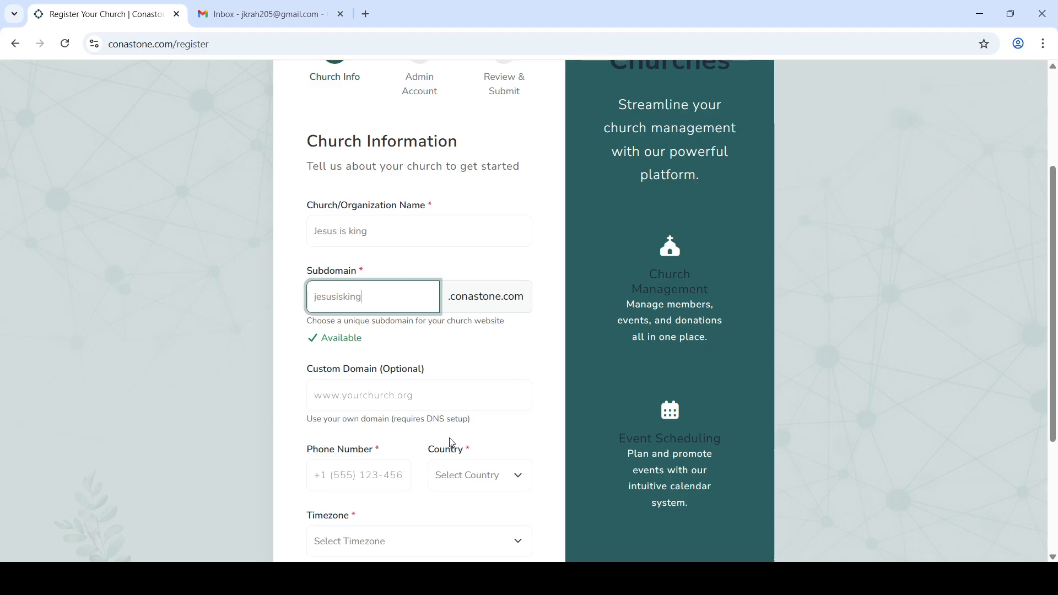
{"action": "scroll", "coordinate": [449, 441], "scroll_direction": "down", "scroll_amount": 1}
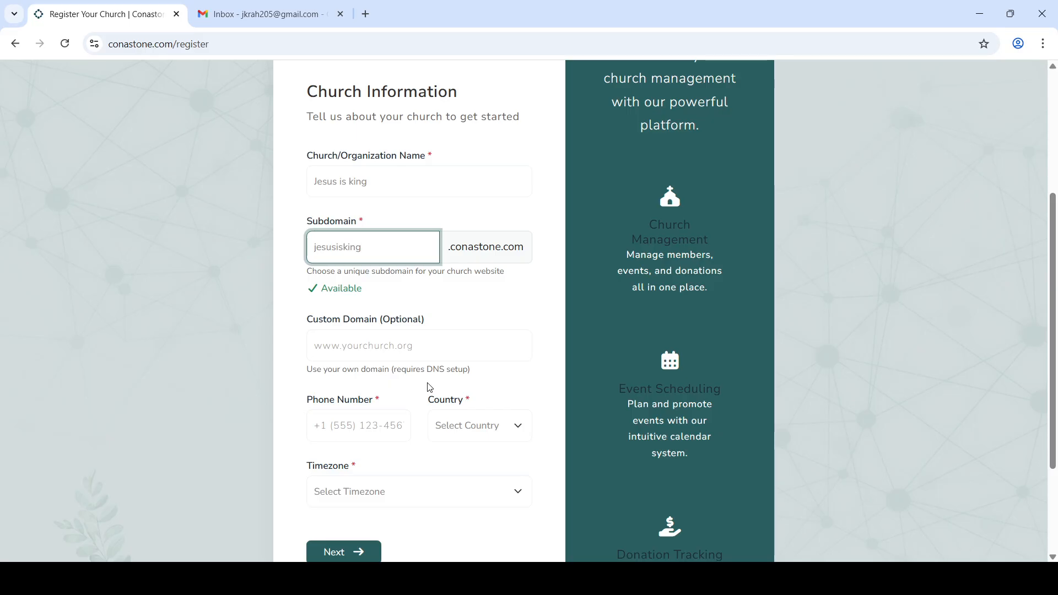
Step: Enter the church phone number, choose country Ghana and timezone Africa/Accra (GMT)
{"action": "left_click", "coordinate": [514, 381]}
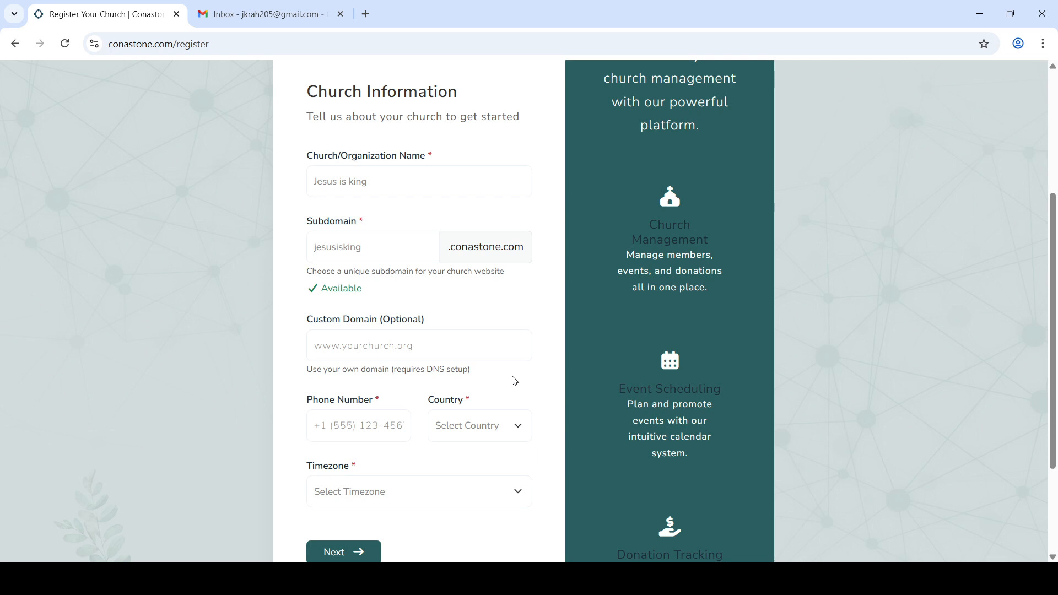
{"action": "left_click", "coordinate": [366, 427]}
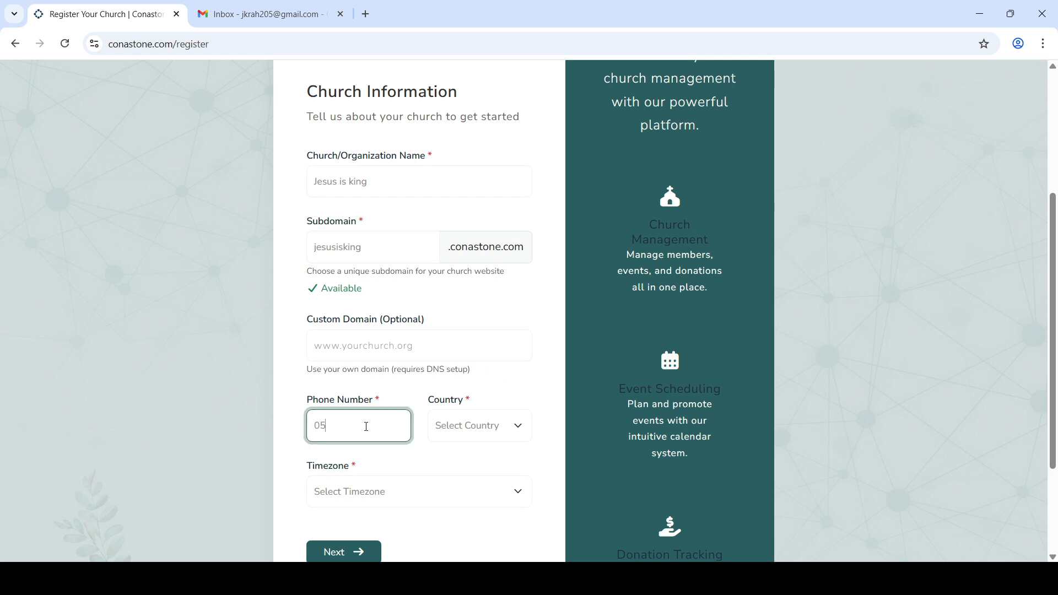
{"action": "left_click", "coordinate": [484, 430]}
{"action": "type", "text": "gh"}
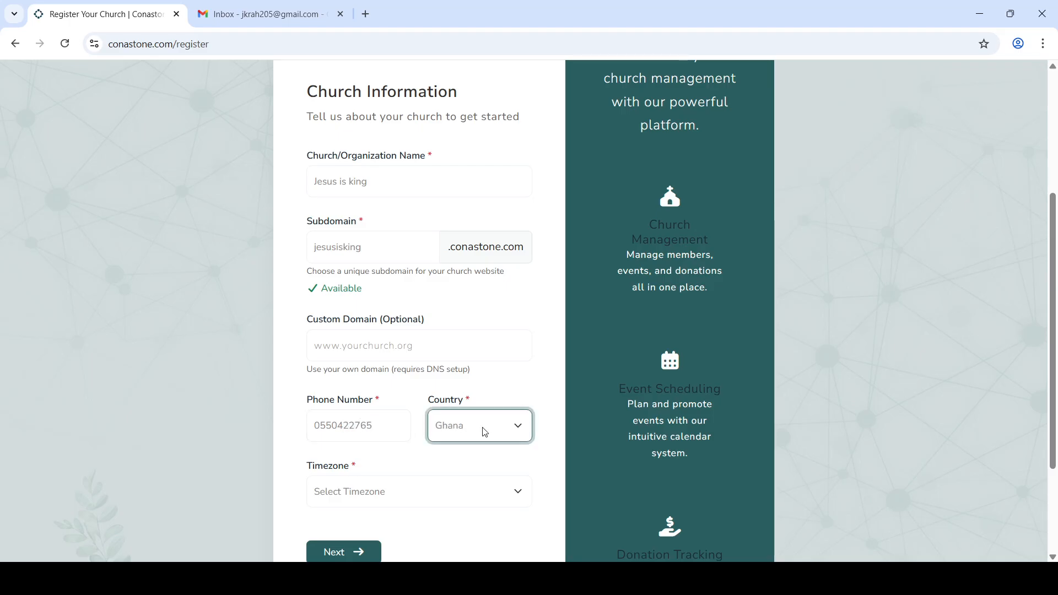
{"action": "left_click", "coordinate": [428, 491]}
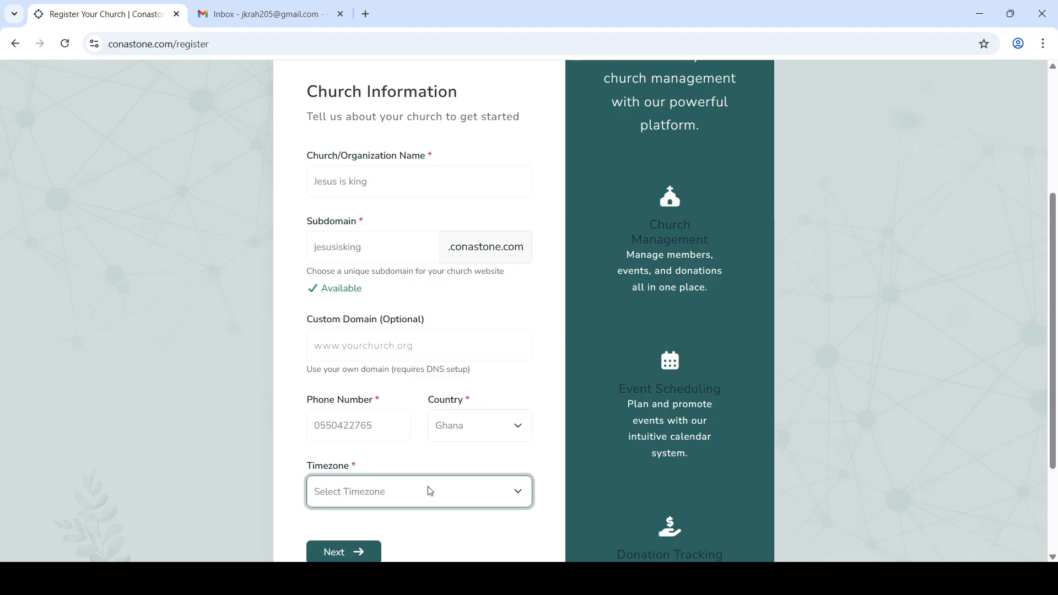
{"action": "left_click", "coordinate": [406, 170]}
{"action": "scroll", "coordinate": [400, 366], "scroll_direction": "down", "scroll_amount": 2}
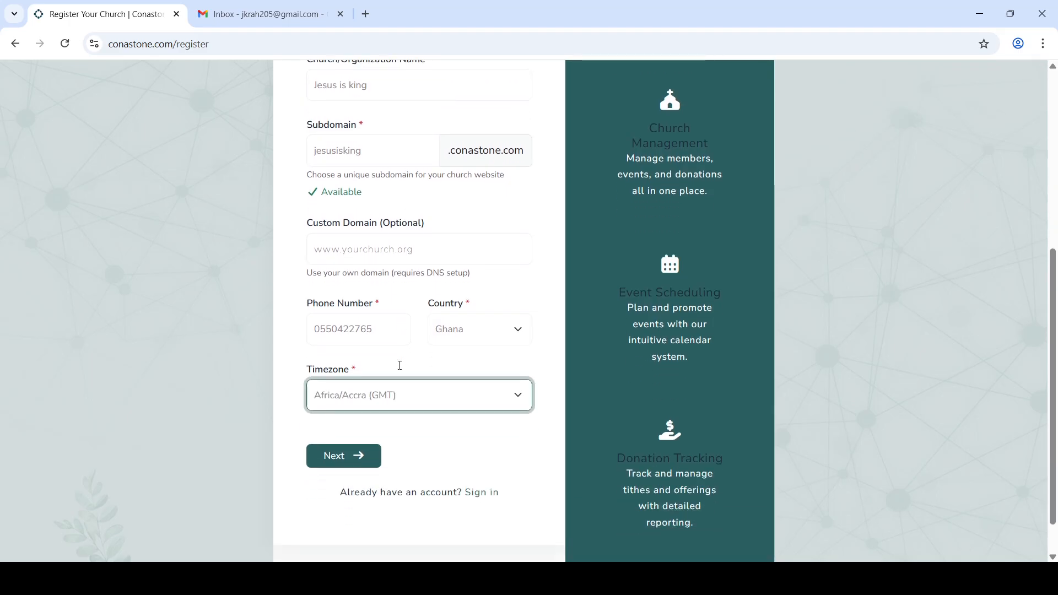
Step: Move to the Administrator Account step and enter the admin's first and last name
{"action": "left_click", "coordinate": [346, 455]}
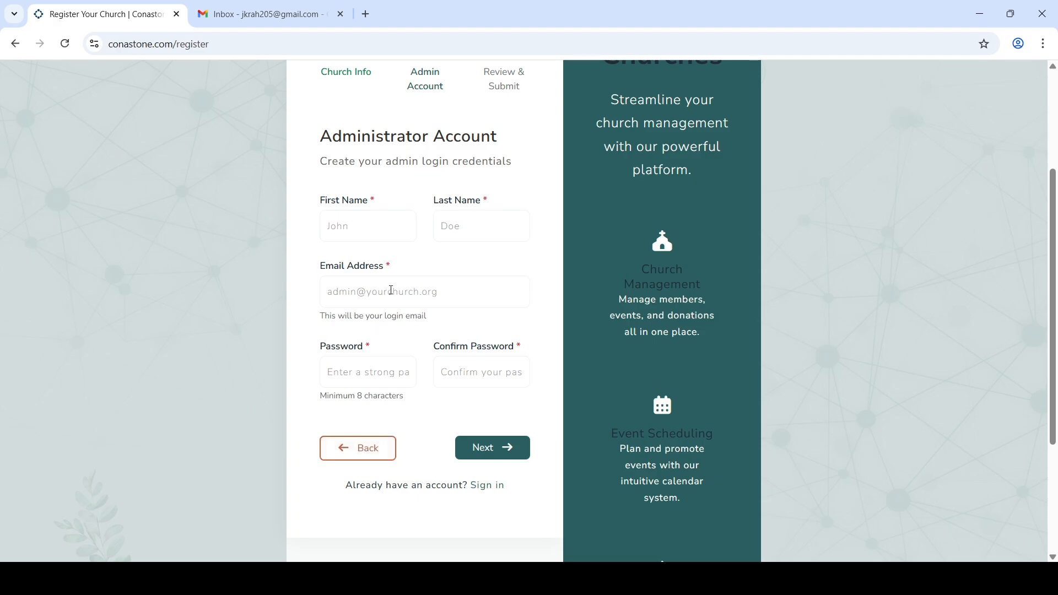
{"action": "left_click", "coordinate": [381, 225]}
{"action": "type", "text": "joe"}
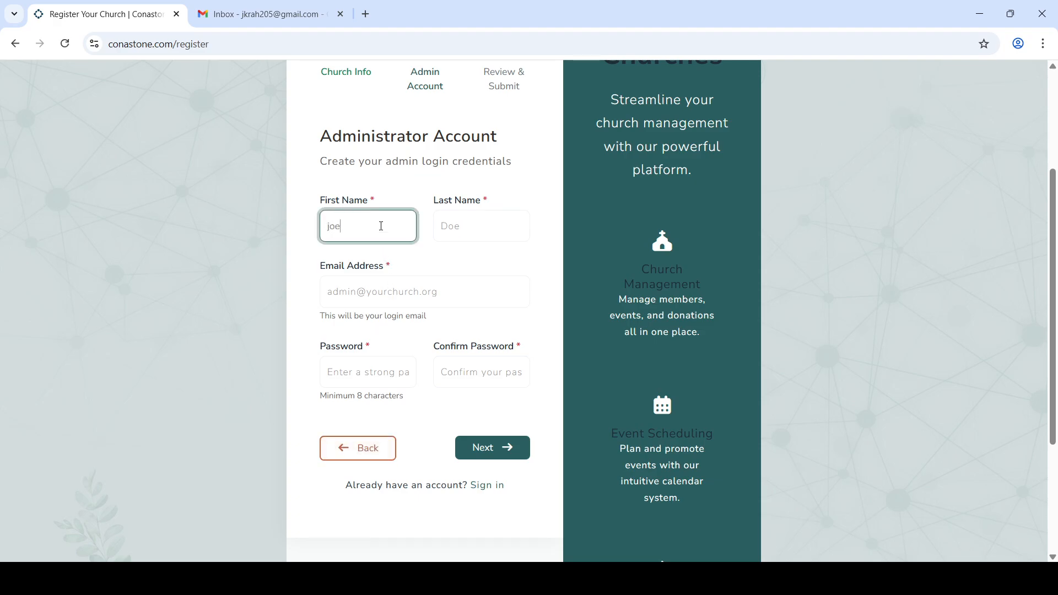
{"action": "left_click", "coordinate": [460, 226]}
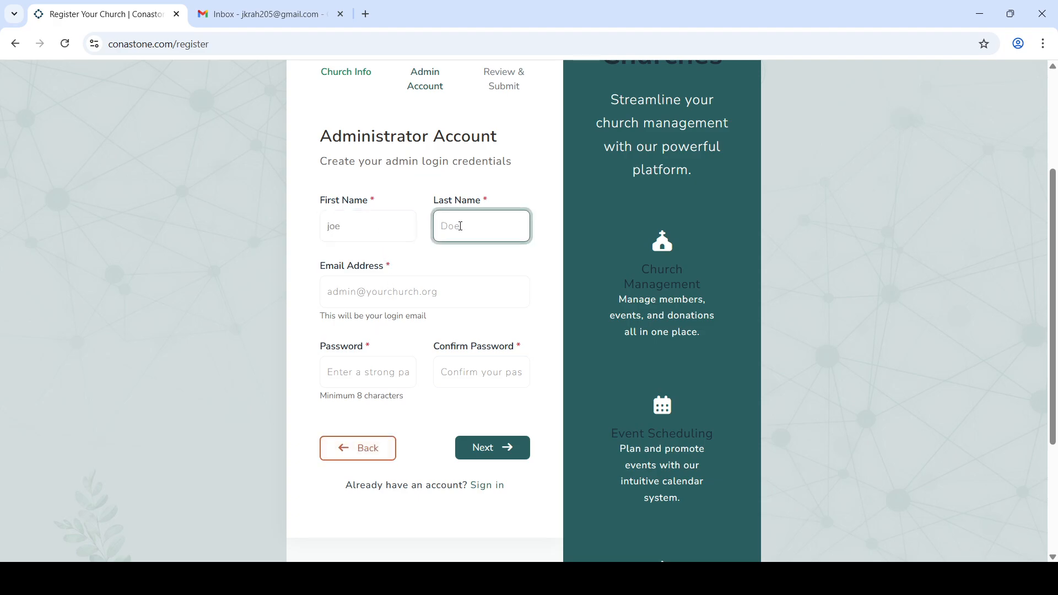
{"action": "type", "text": "kr"}
Step: Fill the admin's login e-mail from the saved suggestion and set the password
{"action": "left_click", "coordinate": [419, 290]}
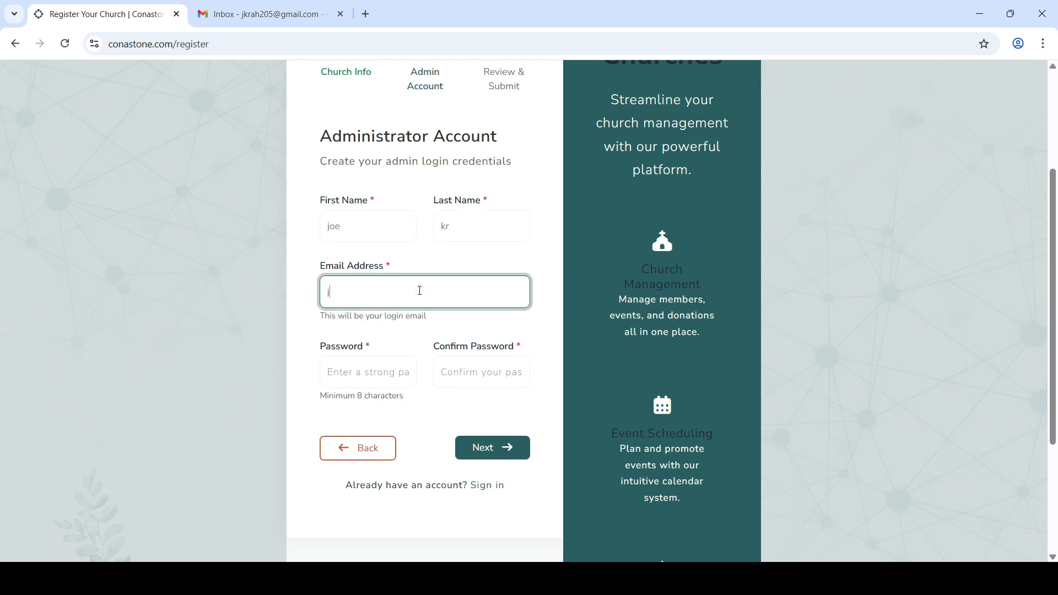
{"action": "type", "text": "jkr"}
{"action": "left_click", "coordinate": [431, 322]}
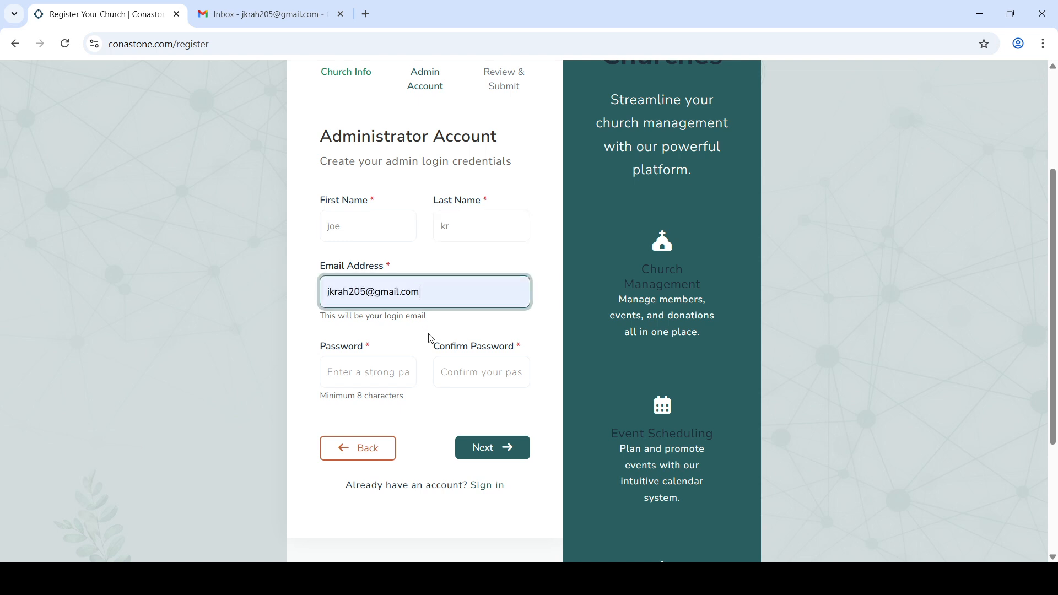
{"action": "left_click", "coordinate": [383, 375]}
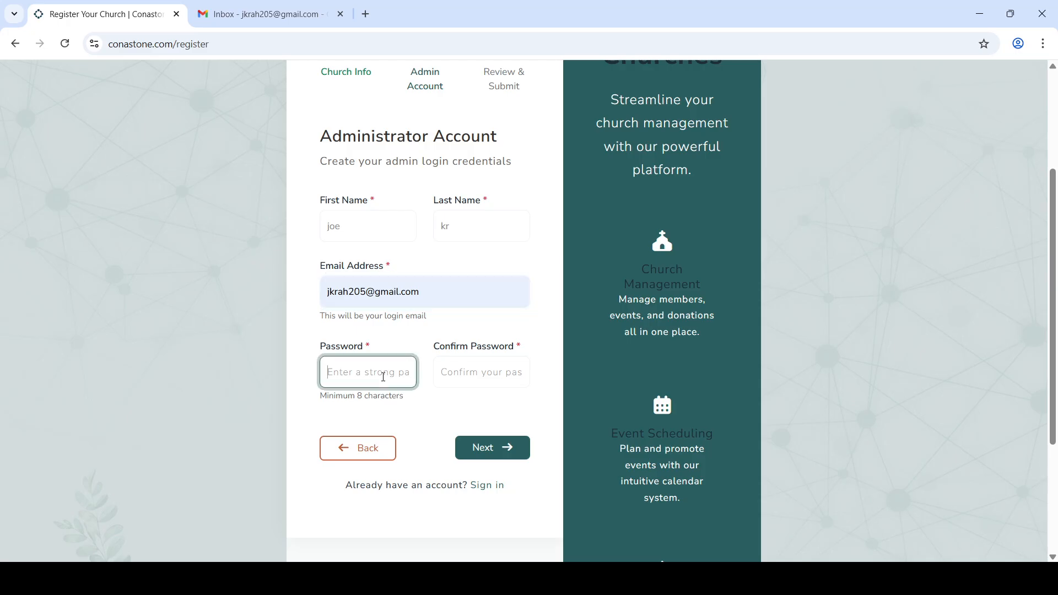
{"action": "type", "text": "•••••••••"}
{"action": "key", "text": "Tab"}
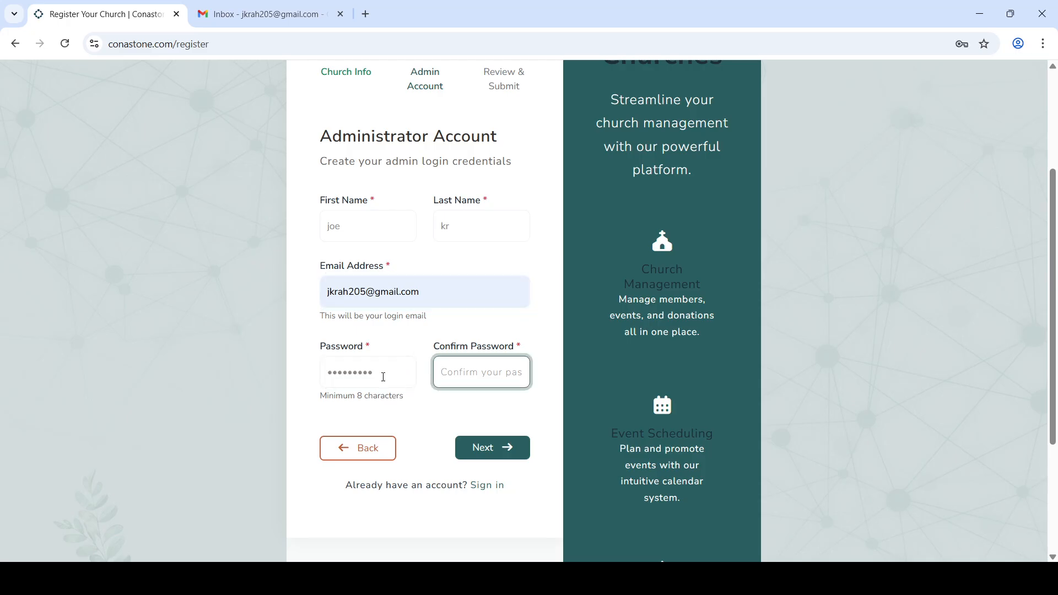
{"action": "type", "text": "•••••••••"}
Step: Review the registration summary and submit it with Register My Church
{"action": "left_click", "coordinate": [487, 456]}
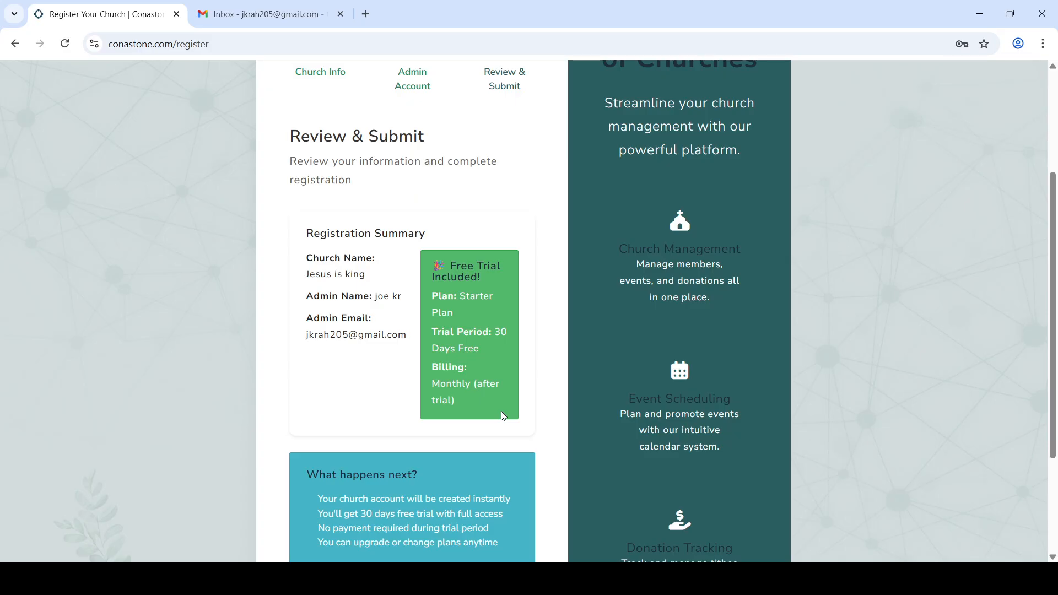
{"action": "scroll", "coordinate": [502, 414], "scroll_direction": "down", "scroll_amount": 2}
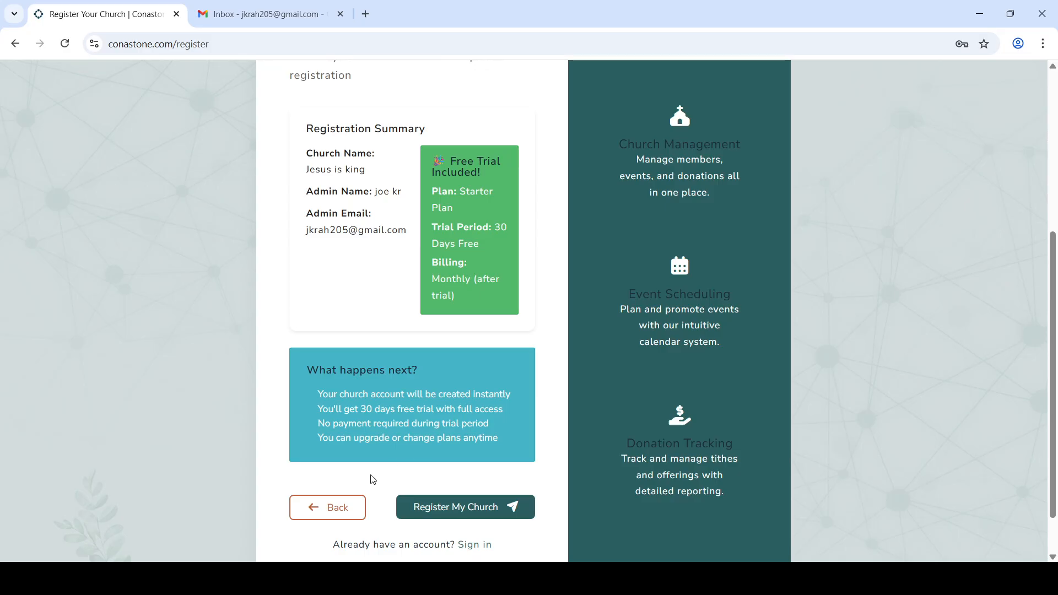
{"action": "left_click", "coordinate": [445, 511]}
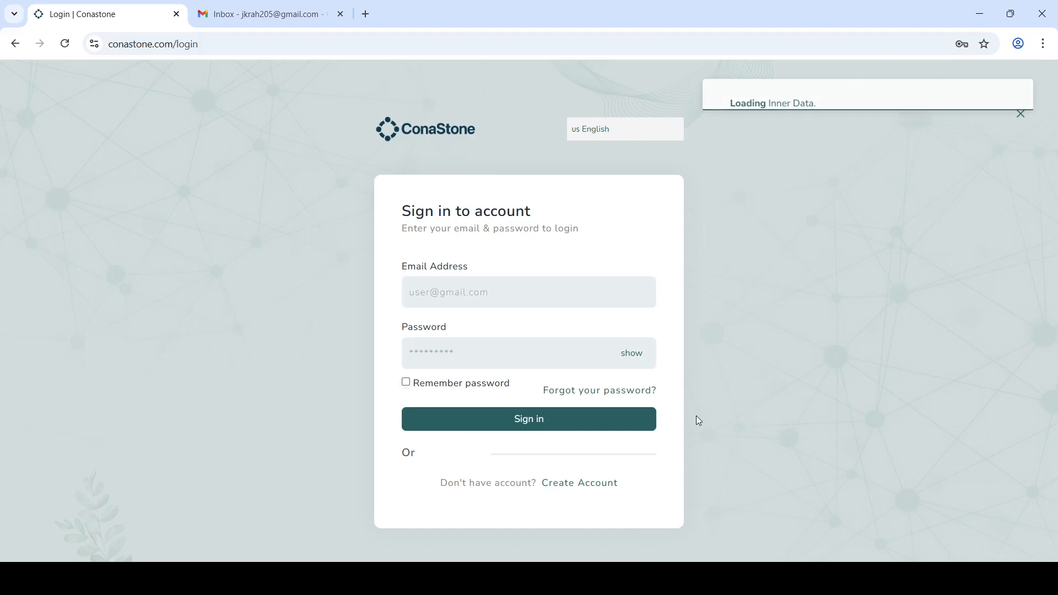
{"action": "left_click", "coordinate": [262, 7]}
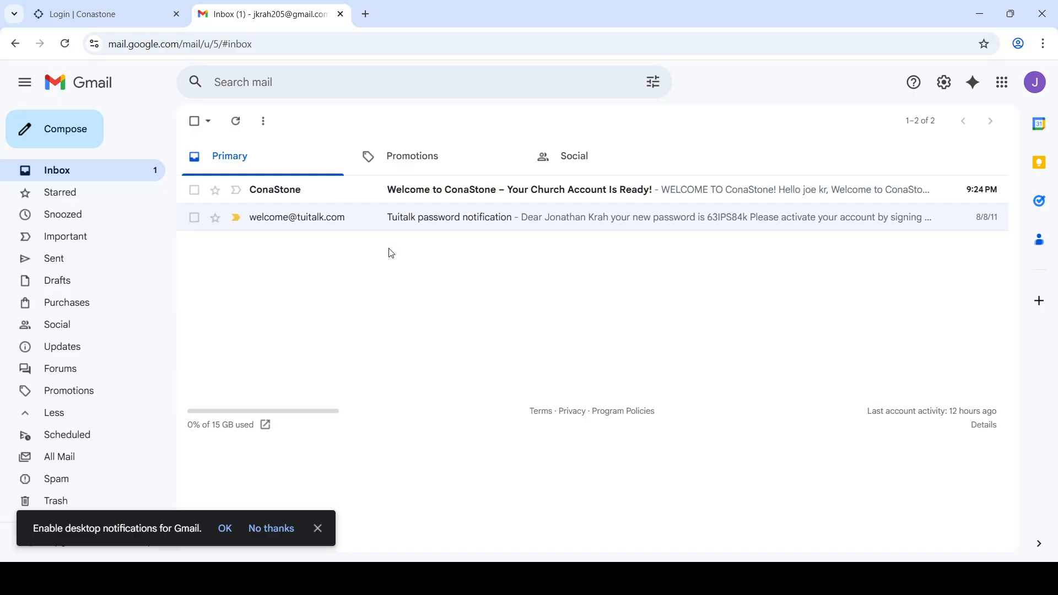
{"action": "left_click", "coordinate": [469, 200]}
{"action": "scroll", "coordinate": [484, 314], "scroll_direction": "down", "scroll_amount": 1}
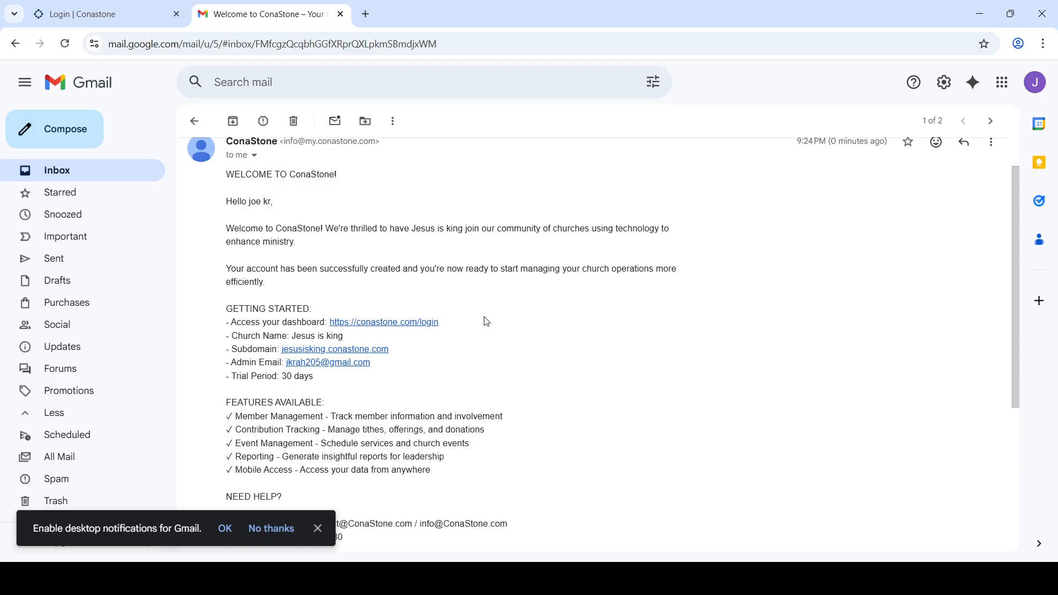
{"action": "scroll", "coordinate": [486, 321], "scroll_direction": "down", "scroll_amount": 1}
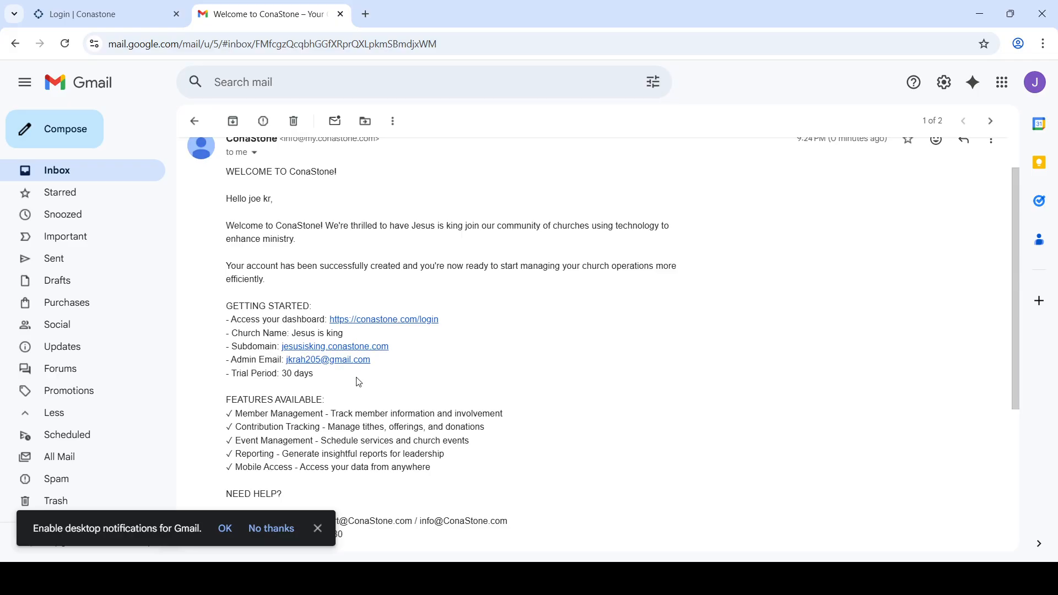
{"action": "scroll", "coordinate": [371, 394], "scroll_direction": "down", "scroll_amount": 3}
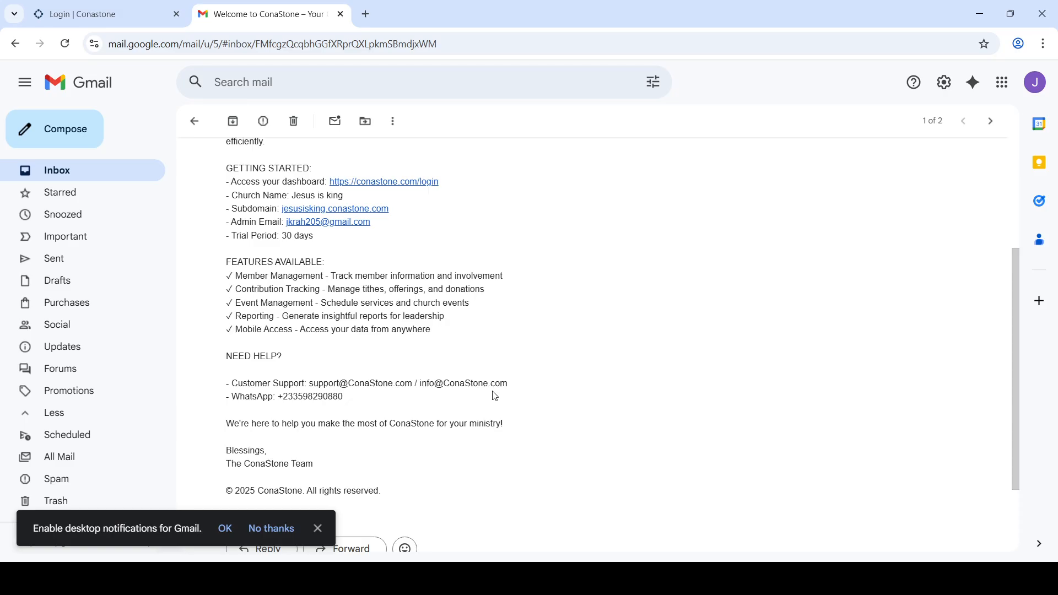
{"action": "scroll", "coordinate": [495, 397], "scroll_direction": "up", "scroll_amount": 1}
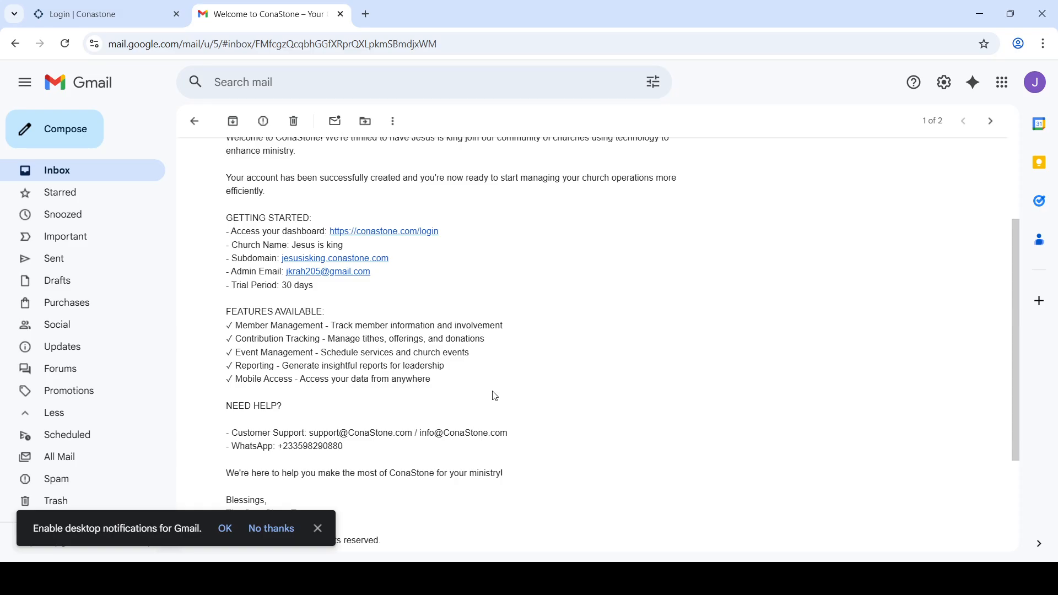
{"action": "scroll", "coordinate": [495, 396], "scroll_direction": "up", "scroll_amount": 1}
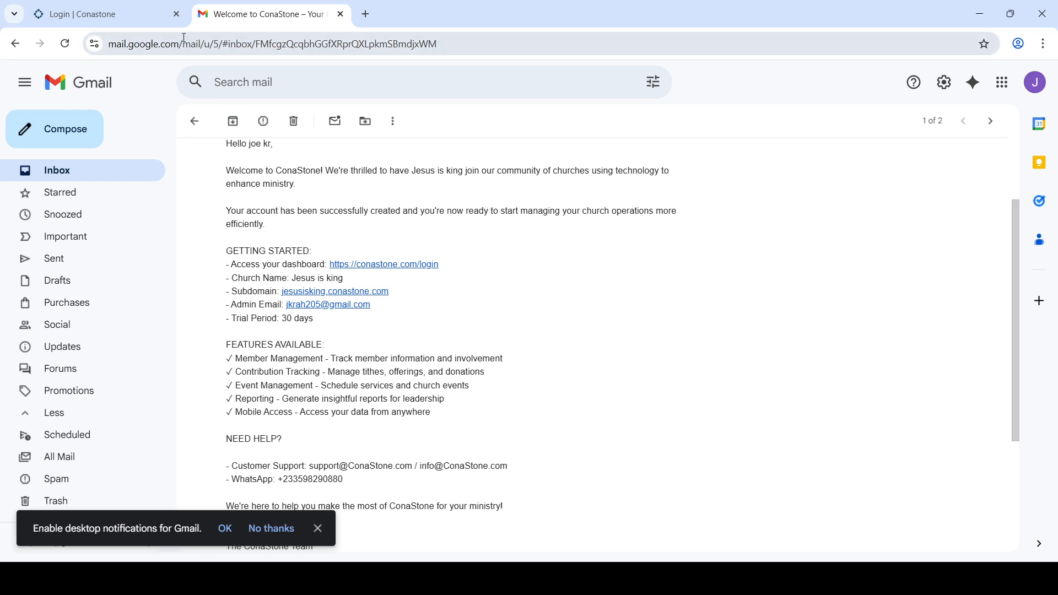
Step: On the Login | Conastone tab, sign in with the saved admin e-mail and password
{"action": "left_click", "coordinate": [132, 9]}
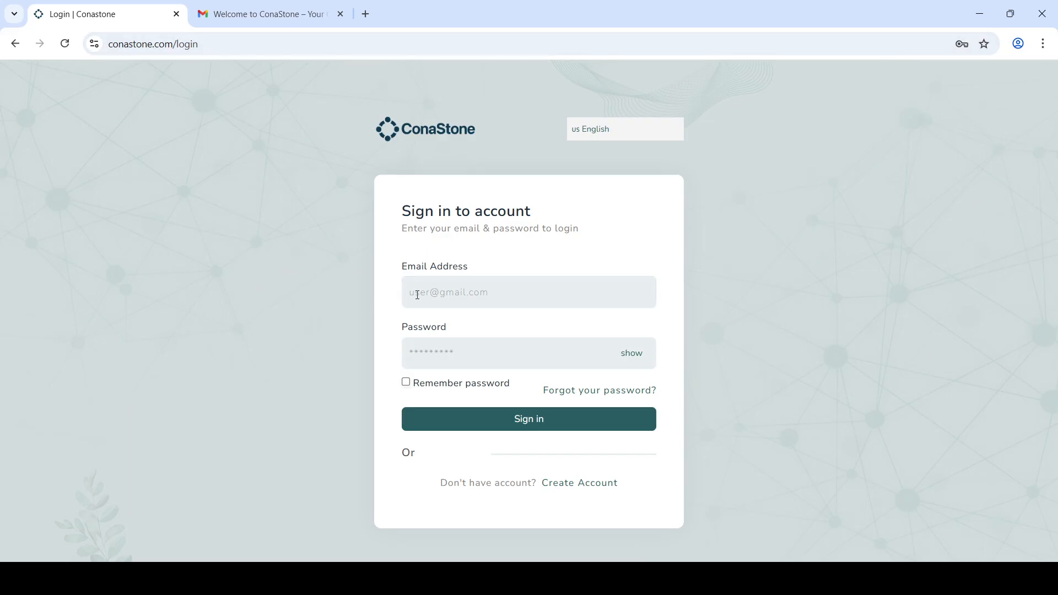
{"action": "left_click", "coordinate": [466, 290]}
{"action": "type", "text": "jk"}
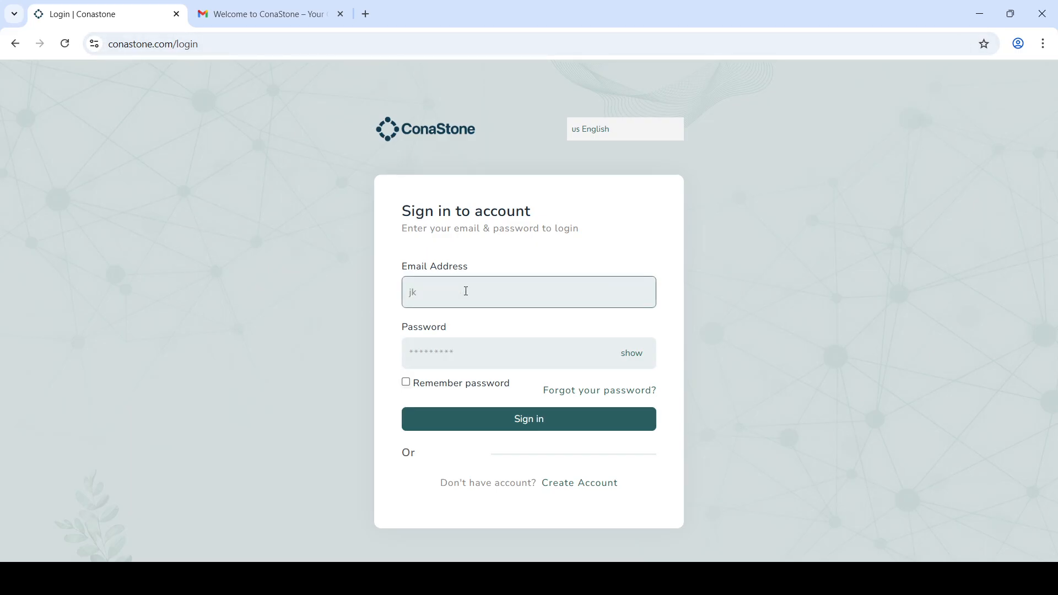
{"action": "left_click", "coordinate": [541, 324]}
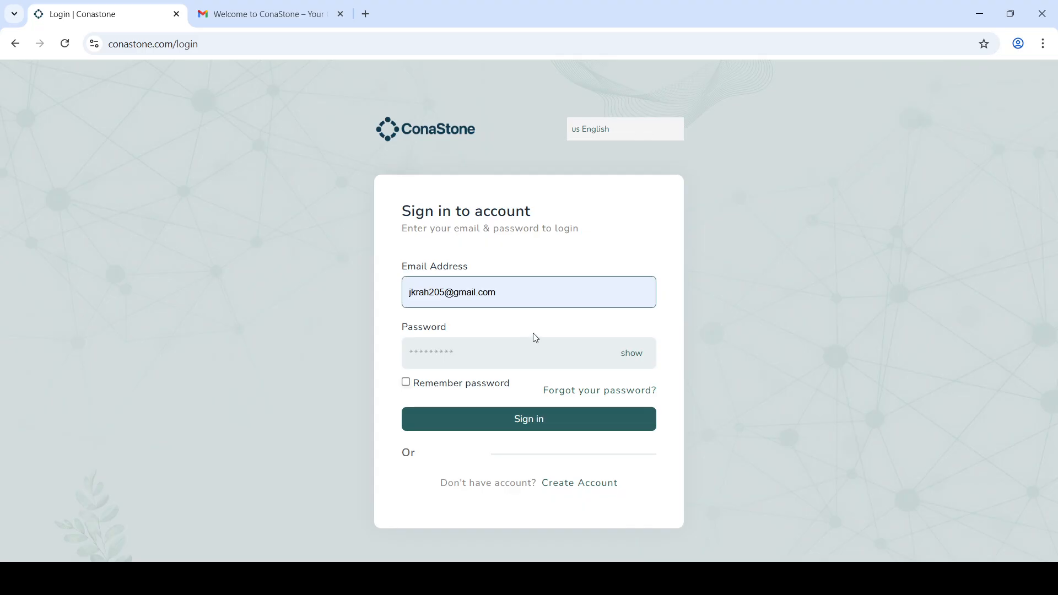
{"action": "left_click", "coordinate": [510, 350]}
{"action": "type", "text": "••"}
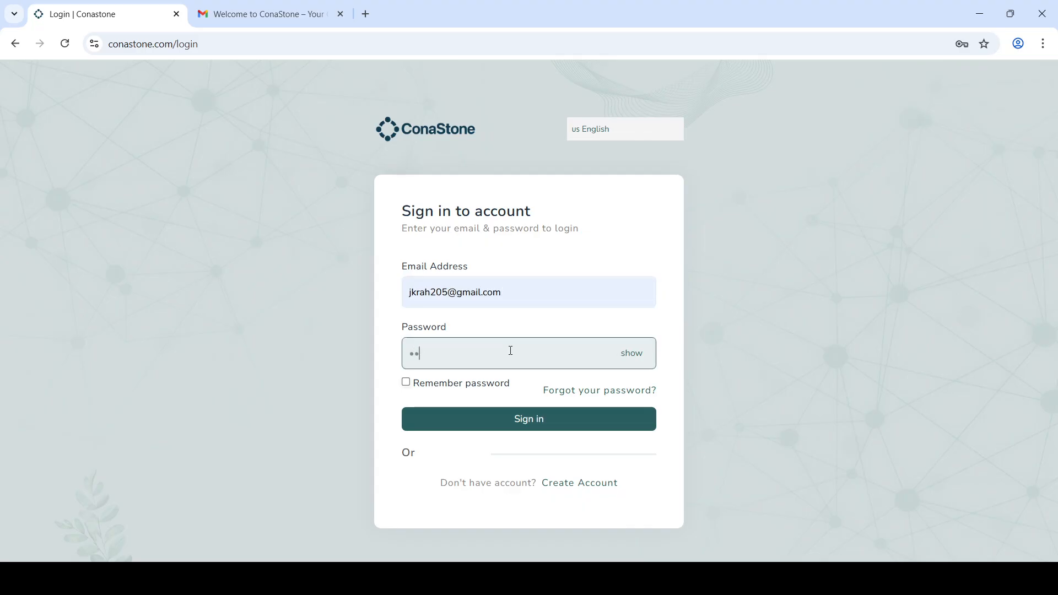
{"action": "type", "text": "•••••••"}
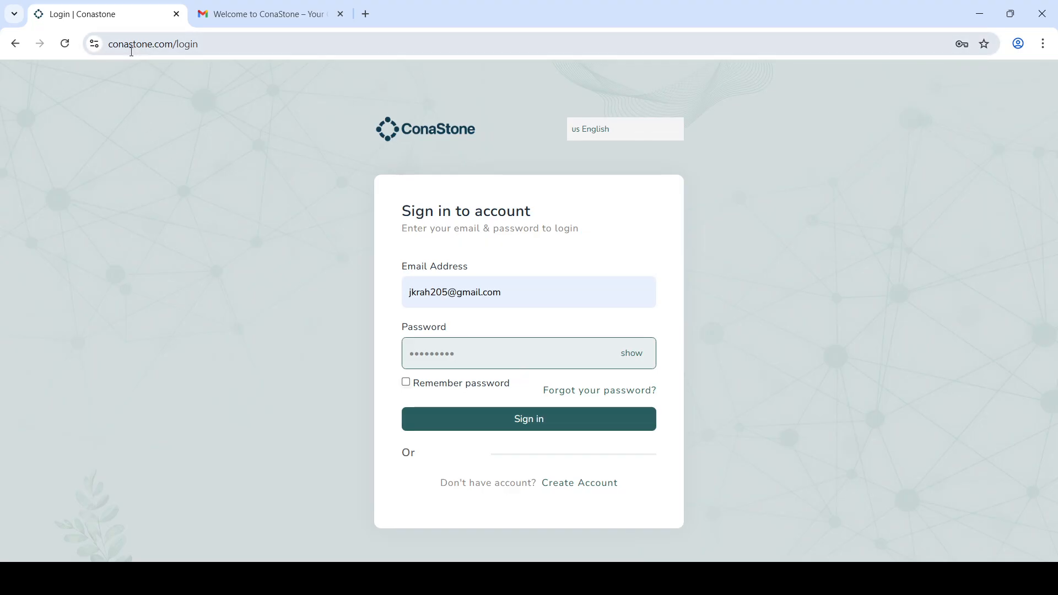
{"action": "left_click", "coordinate": [539, 421]}
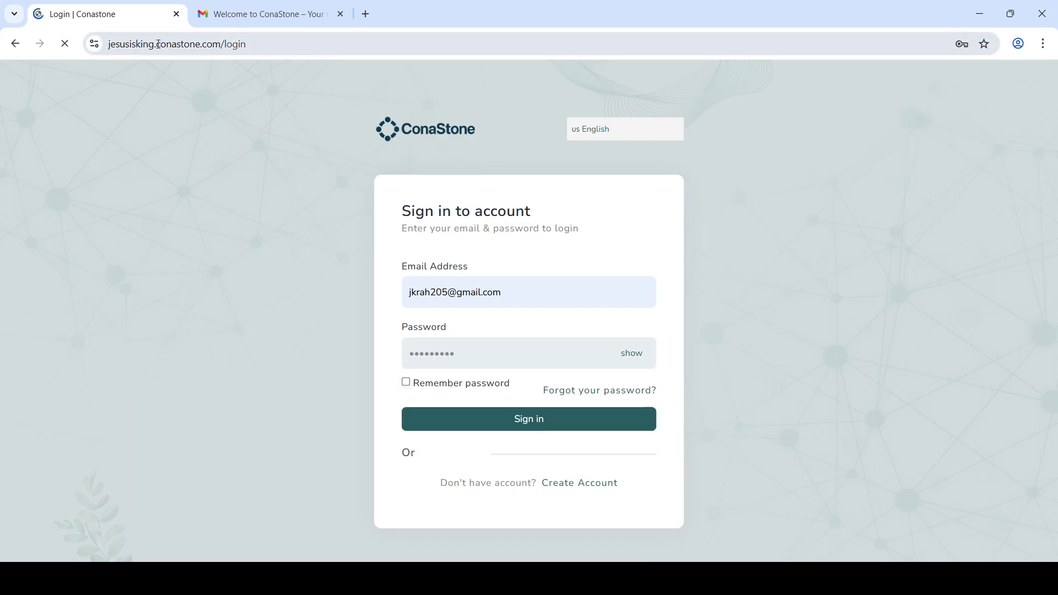
Step: Select the full jesusisking.conastone.com address, then return to its empty login form
{"action": "double_click", "coordinate": [188, 44]}
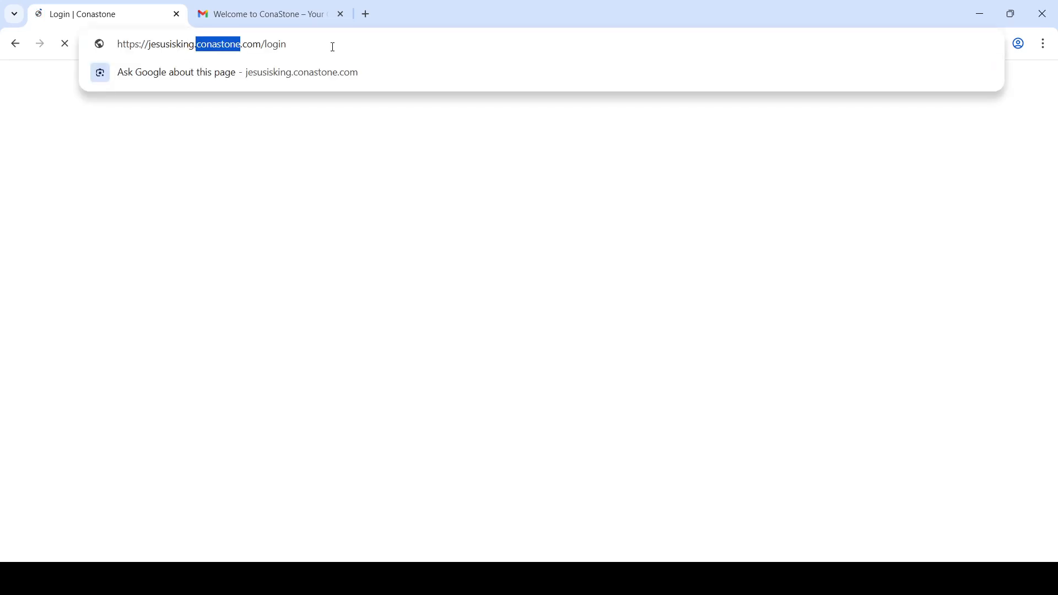
{"action": "left_click_drag", "start_coordinate": [332, 44], "coordinate": [142, 51]}
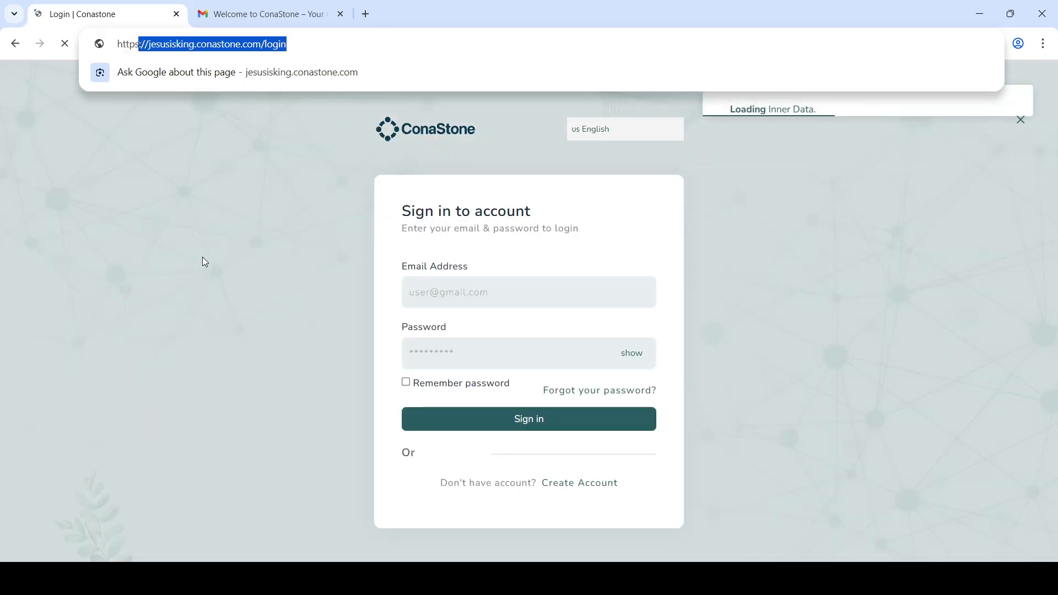
{"action": "left_click", "coordinate": [203, 261]}
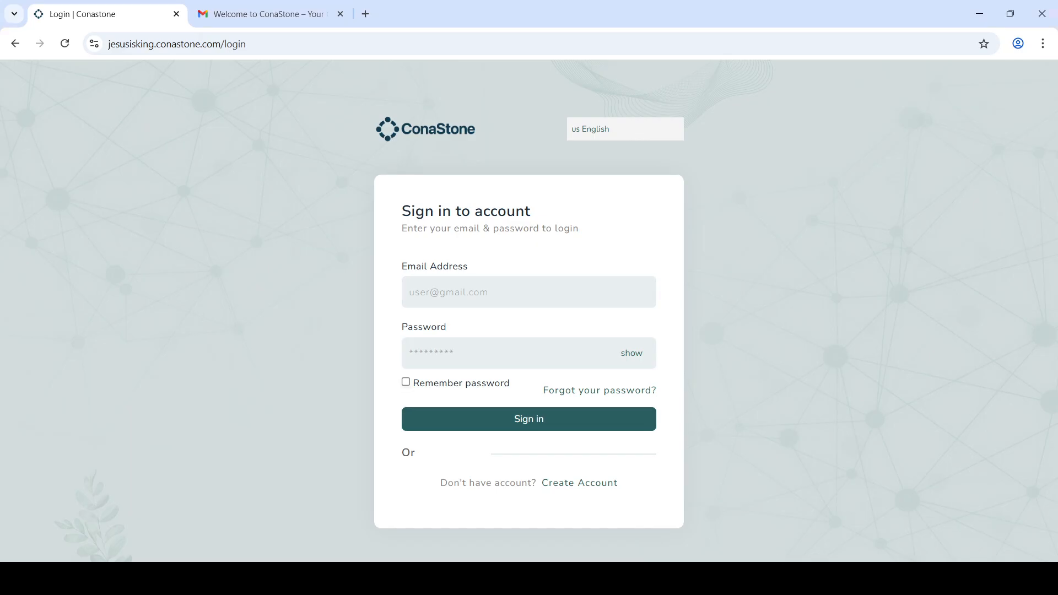
Step: Log in with the saved admin e-mail and password, then scroll the dashboard showing 0 members and Trial plan
{"action": "left_click", "coordinate": [505, 304]}
{"action": "type", "text": "jk"}
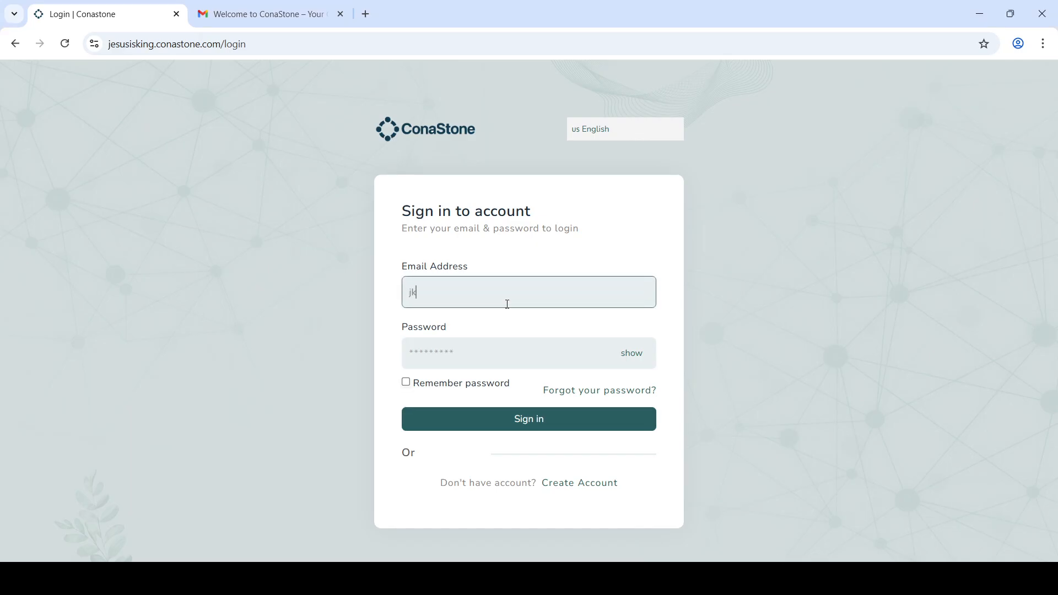
{"action": "left_click", "coordinate": [506, 342]}
{"action": "left_click", "coordinate": [505, 351]}
{"action": "type", "text": "********"}
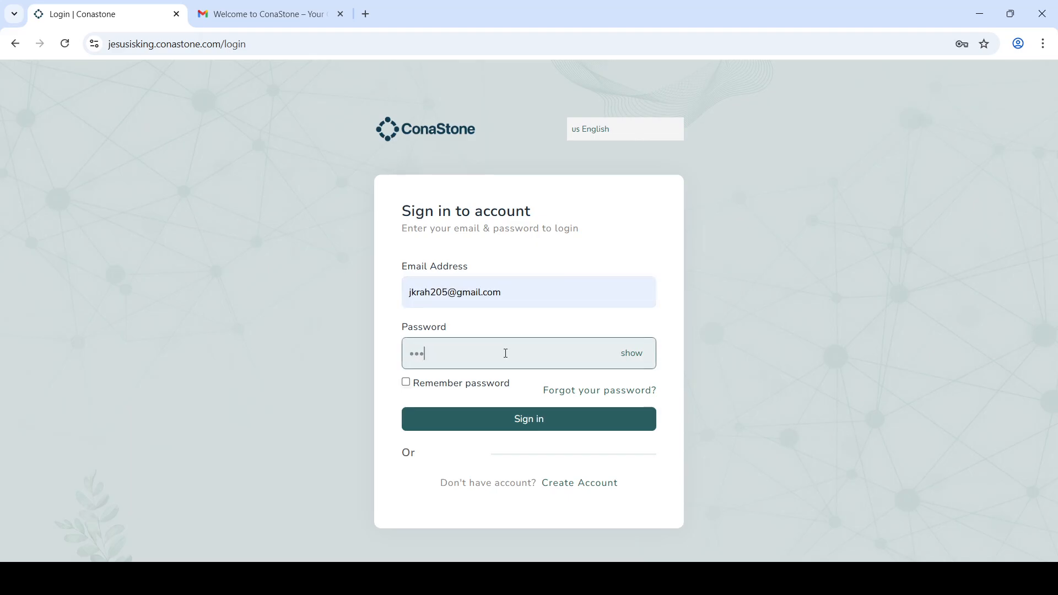
{"action": "type", "text": "*"}
{"action": "key", "text": "Return"}
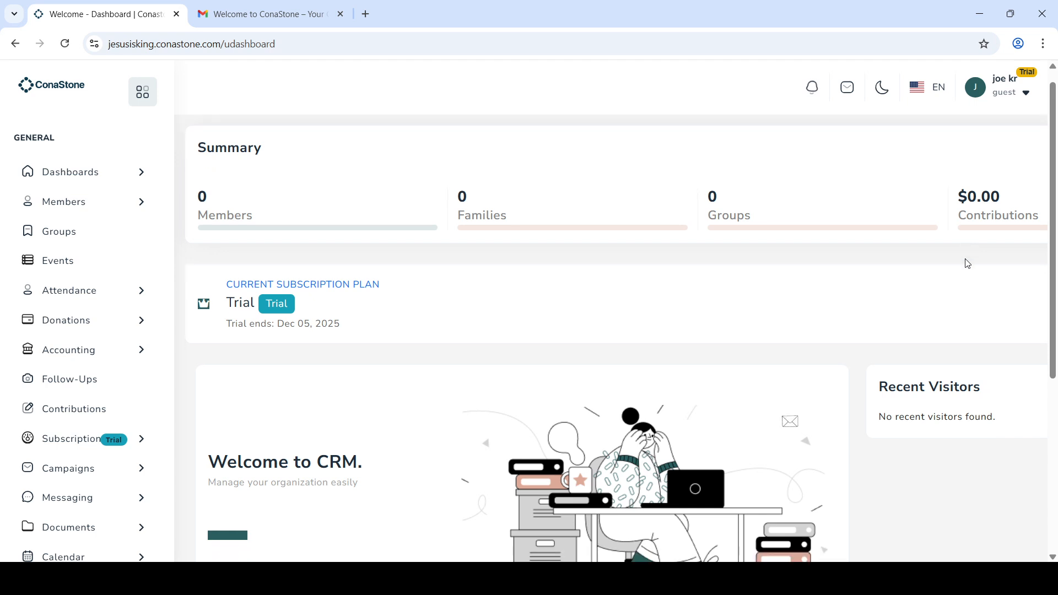
{"action": "scroll", "coordinate": [832, 368], "scroll_direction": "down", "scroll_amount": 1}
{"action": "scroll", "coordinate": [833, 368], "scroll_direction": "down", "scroll_amount": 5}
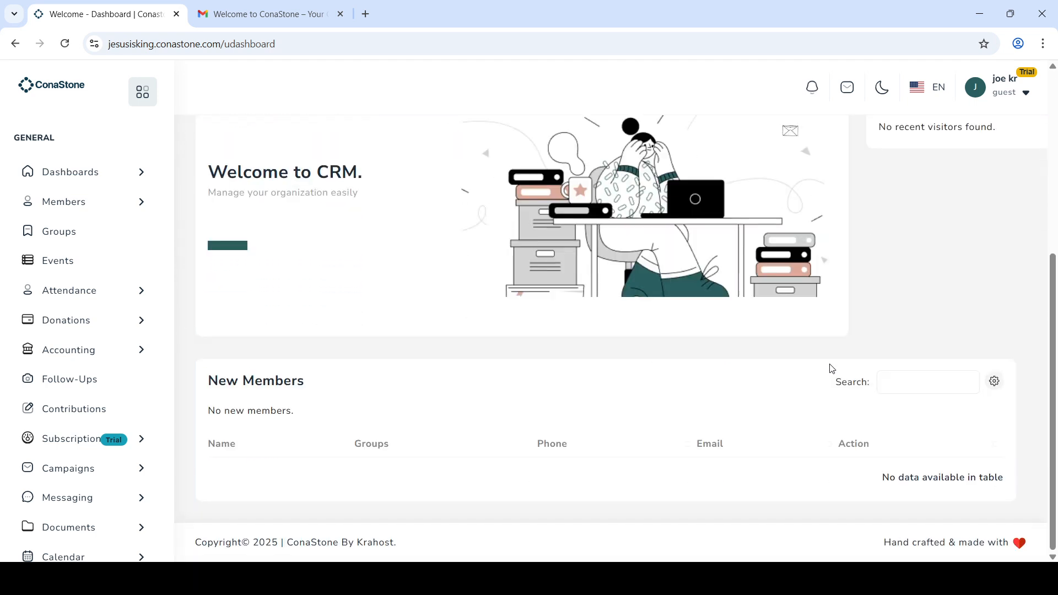
{"action": "scroll", "coordinate": [833, 369], "scroll_direction": "up", "scroll_amount": 6}
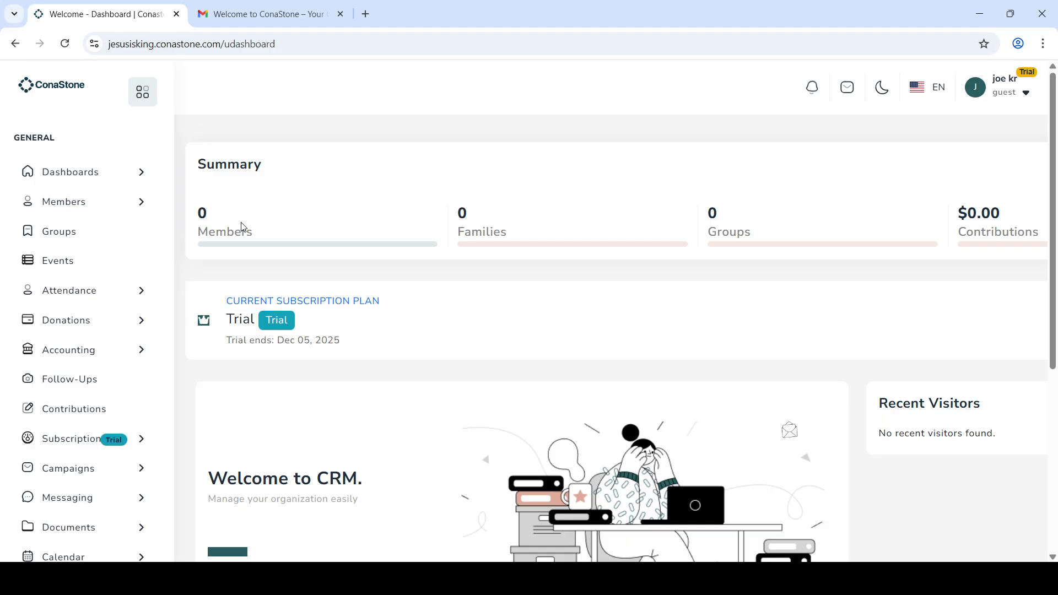
Step: From the Members section, start adding a new member with +Add Member
{"action": "left_click", "coordinate": [77, 202]}
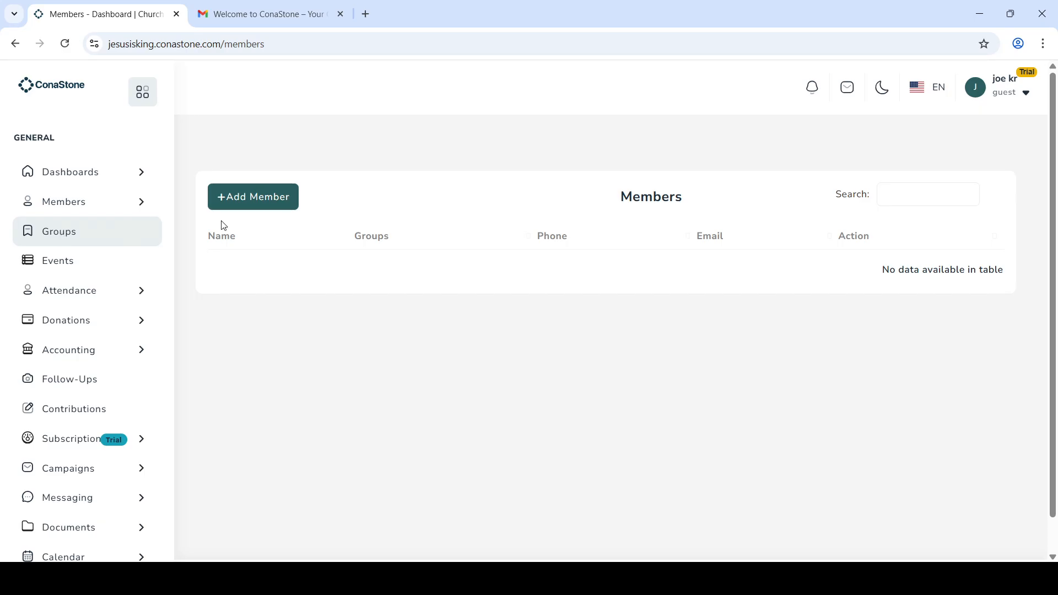
{"action": "left_click", "coordinate": [257, 204]}
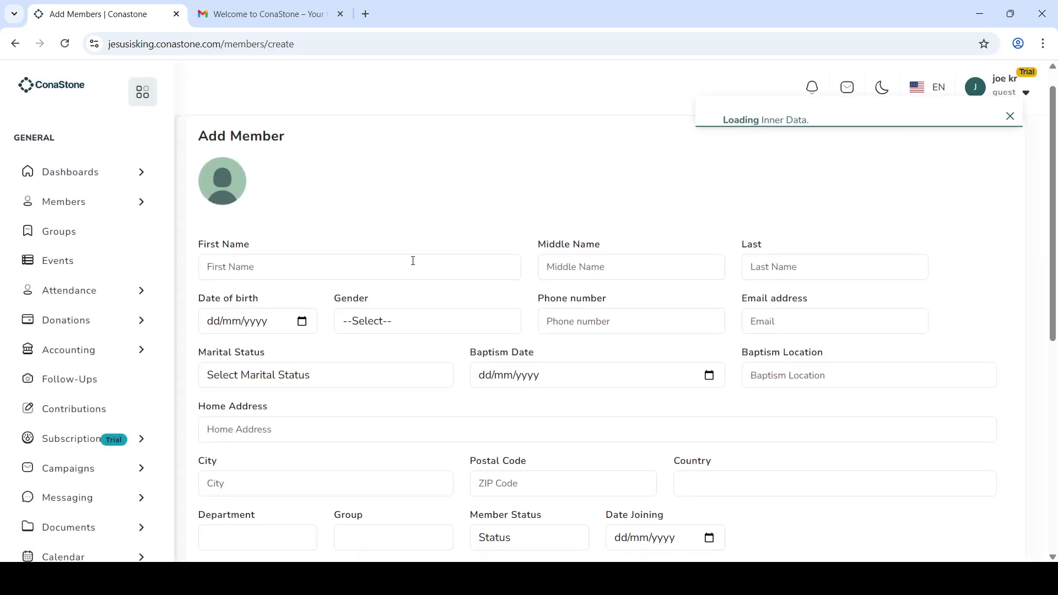
{"action": "left_click", "coordinate": [330, 262]}
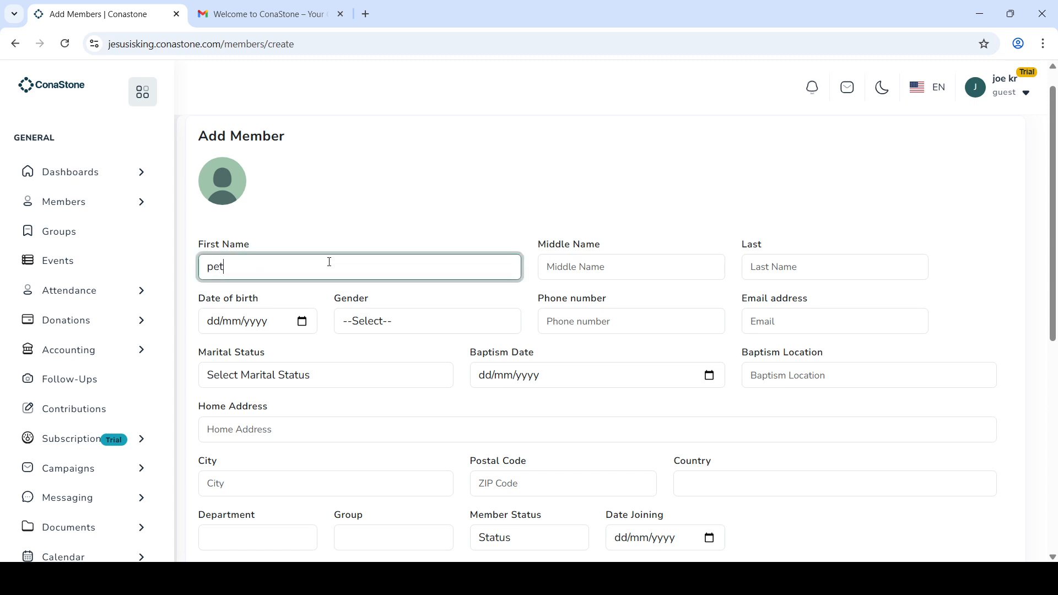
{"action": "left_click", "coordinate": [792, 270]}
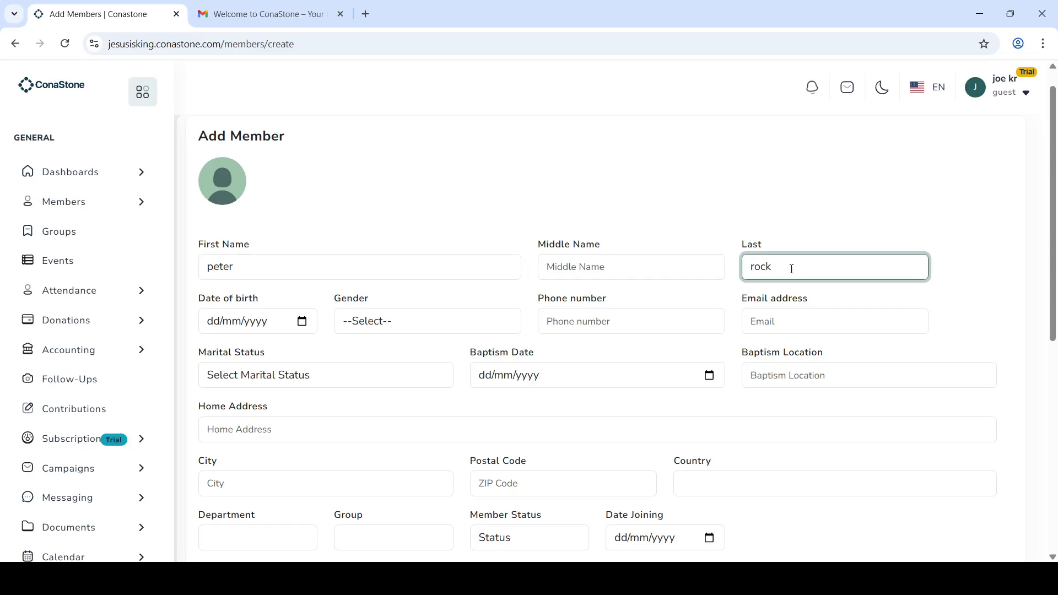
{"action": "left_click", "coordinate": [622, 173]}
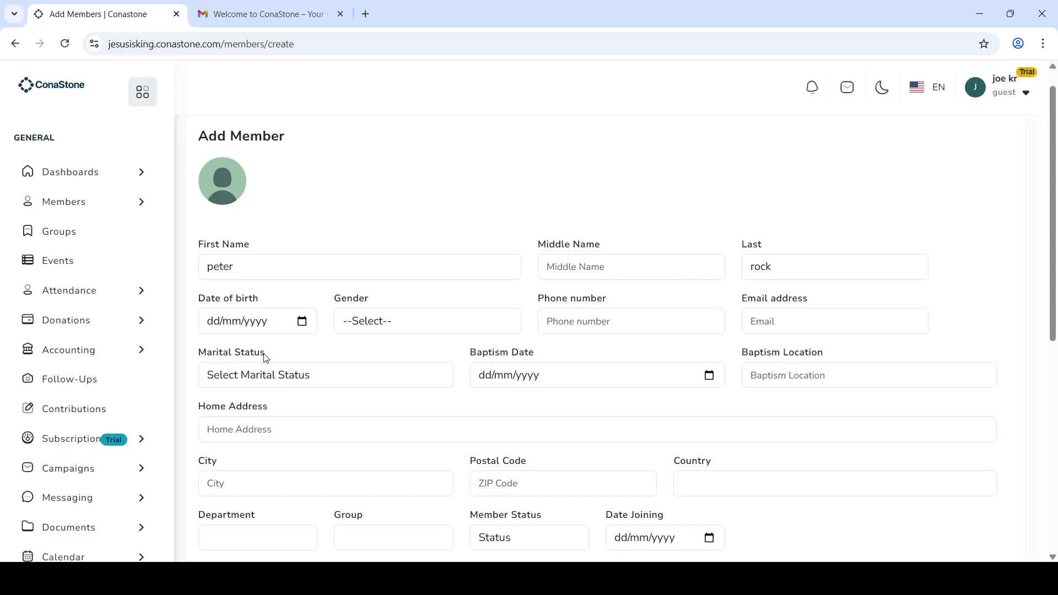
{"action": "left_click", "coordinate": [253, 409]}
{"action": "left_click", "coordinate": [387, 318]}
{"action": "left_click", "coordinate": [385, 375]}
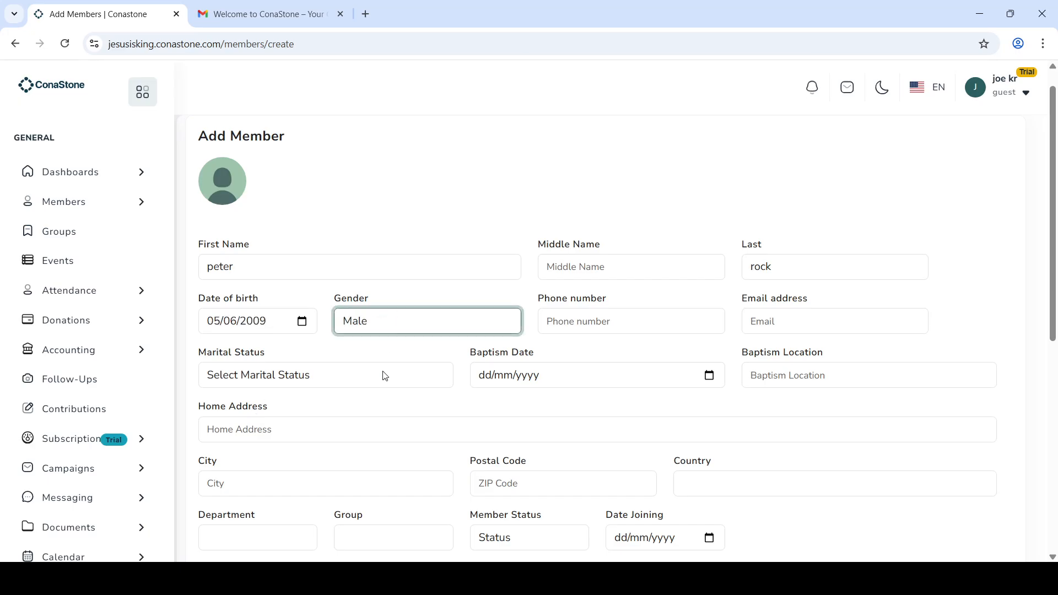
Step: Add the member's e-mail, marital status Single, and baptism on 29/10/2025 at 'church premises'
{"action": "left_click", "coordinate": [807, 322]}
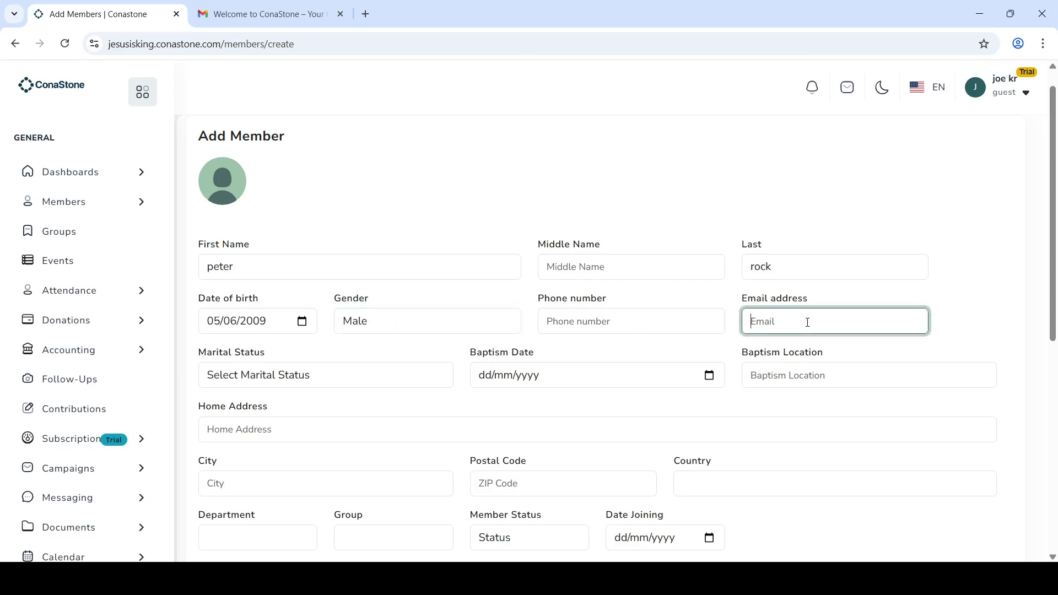
{"action": "key", "text": "Tab"}
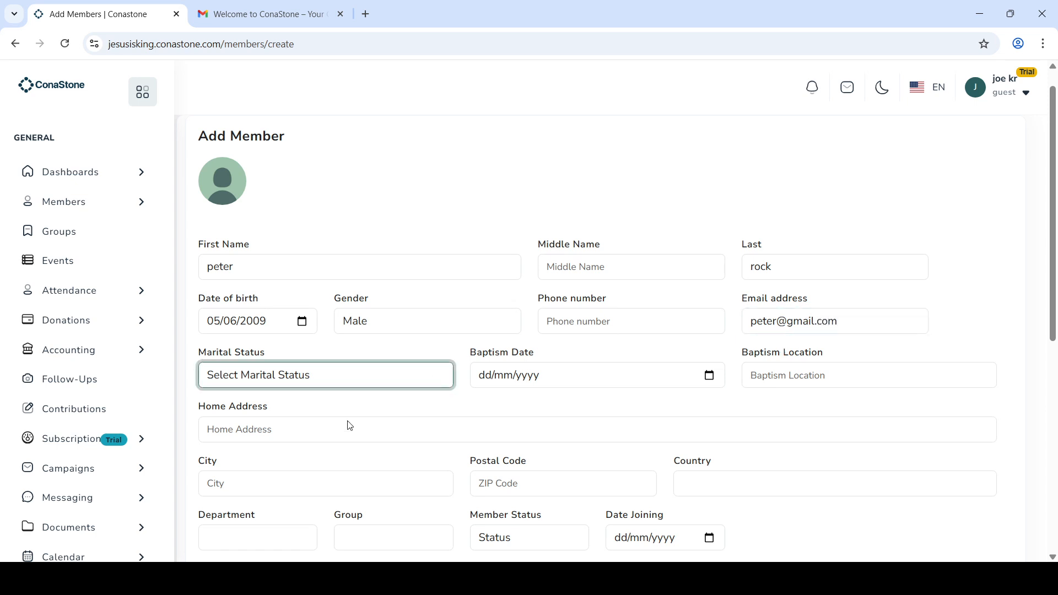
{"action": "key", "text": "Down"}
{"action": "left_click", "coordinate": [709, 376]}
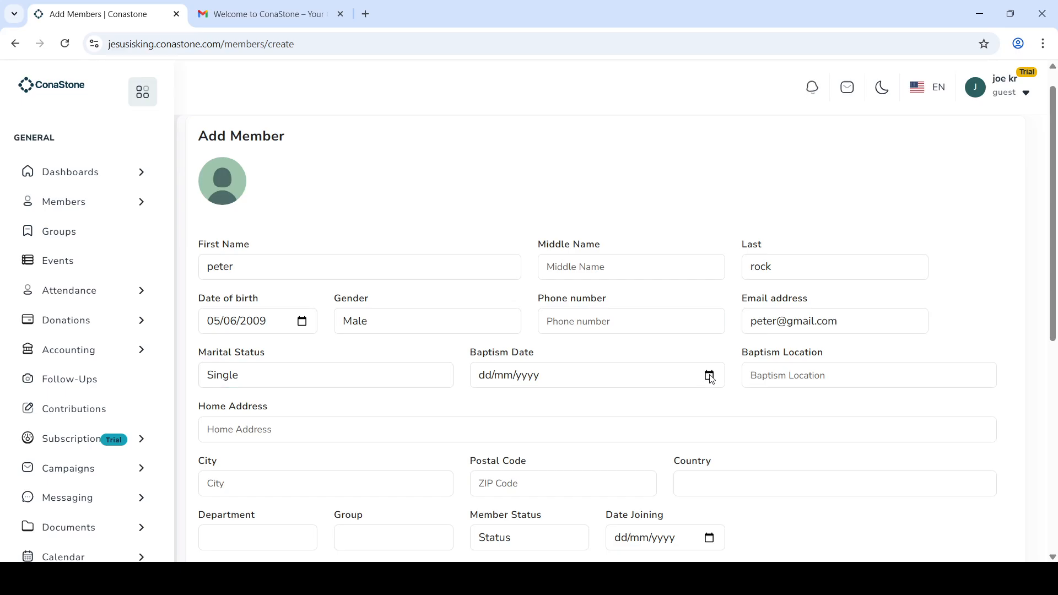
{"action": "left_click", "coordinate": [527, 230]}
{"action": "left_click", "coordinate": [814, 367]}
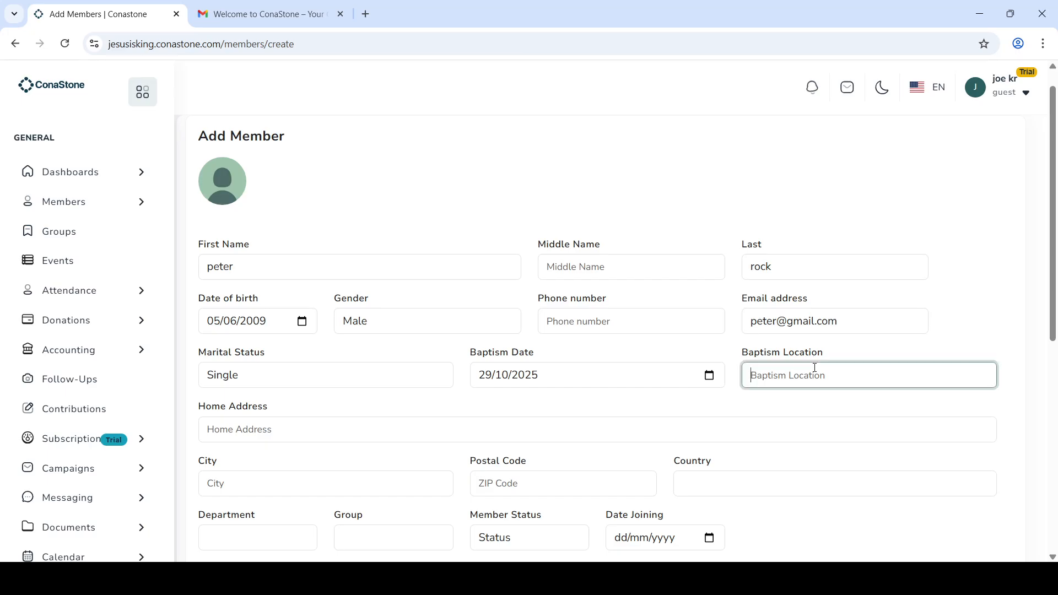
{"action": "type", "text": "churc"}
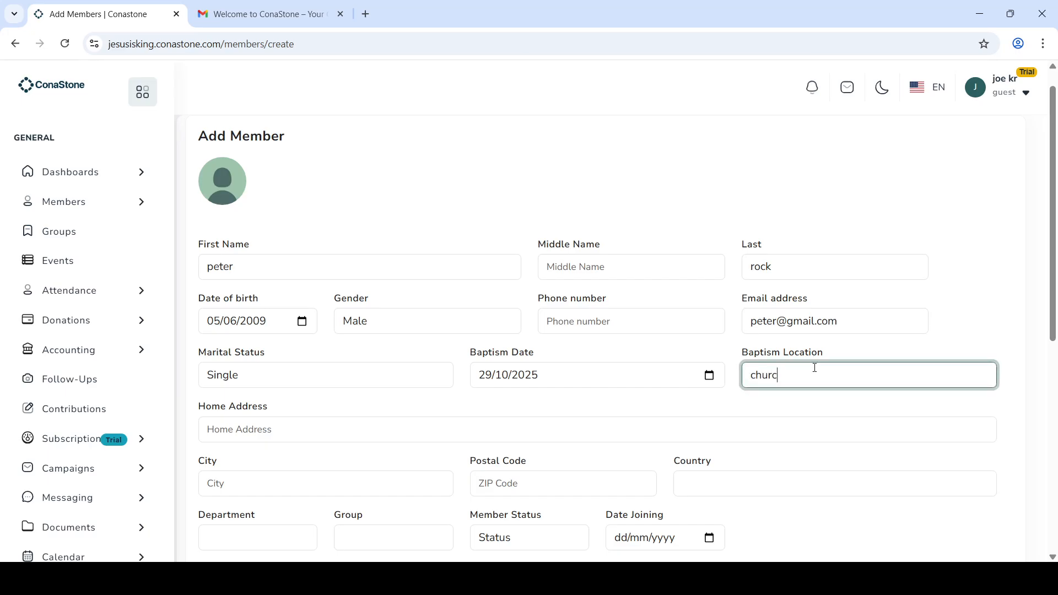
{"action": "type", "text": "h premises"}
{"action": "left_click", "coordinate": [815, 408]}
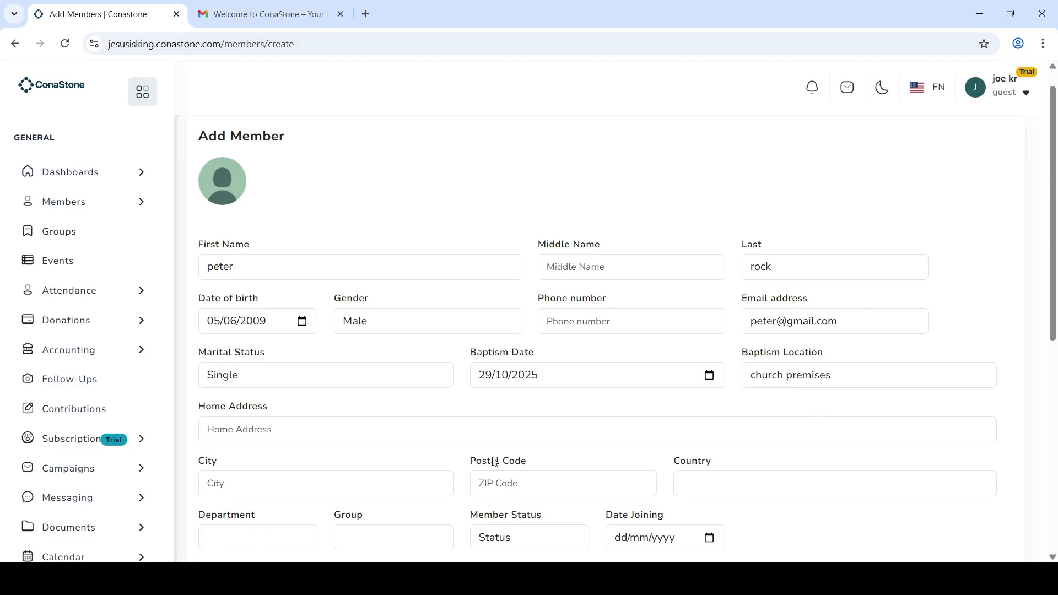
Step: Fill in the new member's home address, city and postal code
{"action": "scroll", "coordinate": [424, 438], "scroll_direction": "down", "scroll_amount": 1}
{"action": "scroll", "coordinate": [424, 438], "scroll_direction": "down", "scroll_amount": 1}
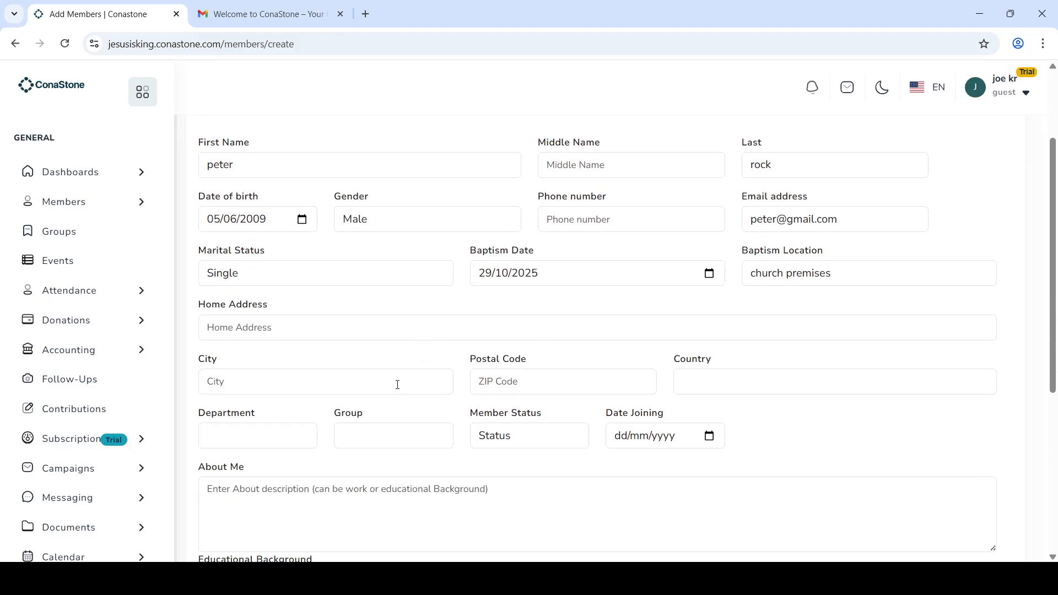
{"action": "left_click", "coordinate": [398, 329]}
{"action": "type", "text": "tema"}
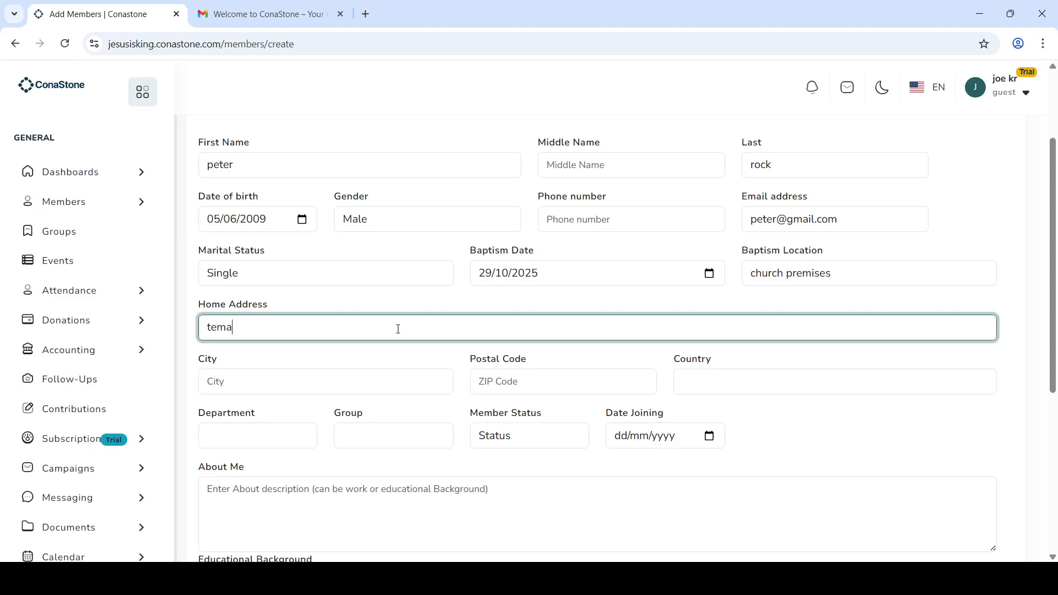
{"action": "left_click", "coordinate": [366, 383]}
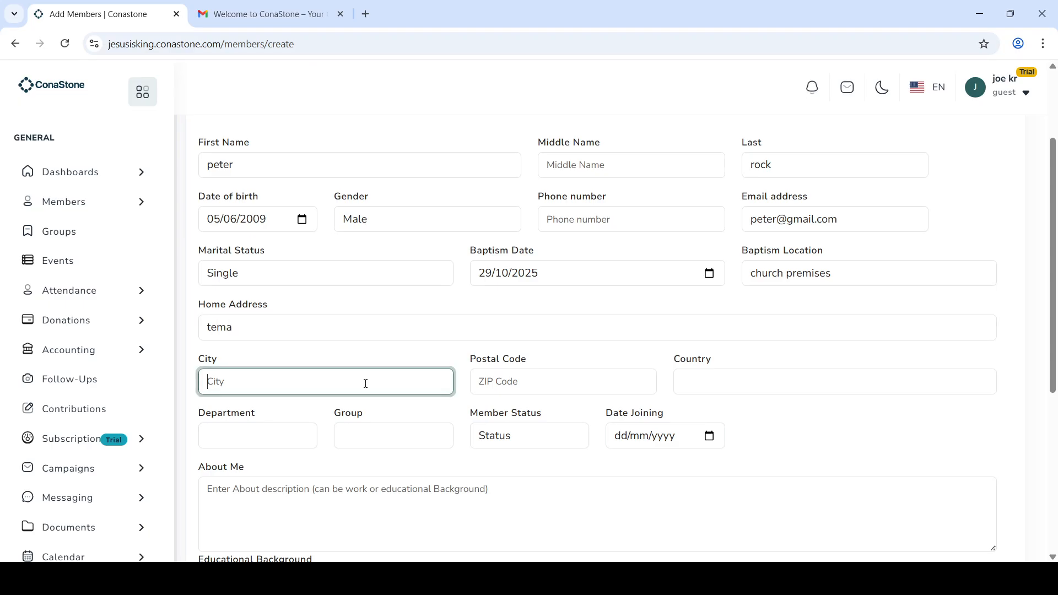
{"action": "type", "text": "accra"}
{"action": "left_click", "coordinate": [569, 383]}
{"action": "type", "text": "00"}
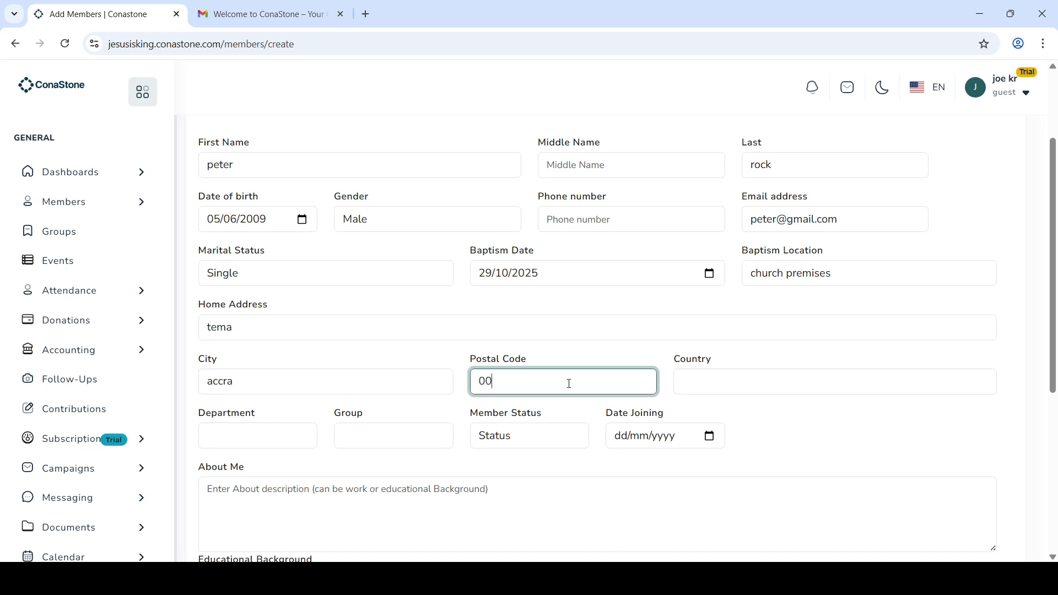
{"action": "type", "text": "233"}
{"action": "left_click", "coordinate": [779, 462]}
Step: Set joining date 27/10/2025 and member status Member, then save the profile
{"action": "scroll", "coordinate": [780, 460], "scroll_direction": "down", "scroll_amount": 2}
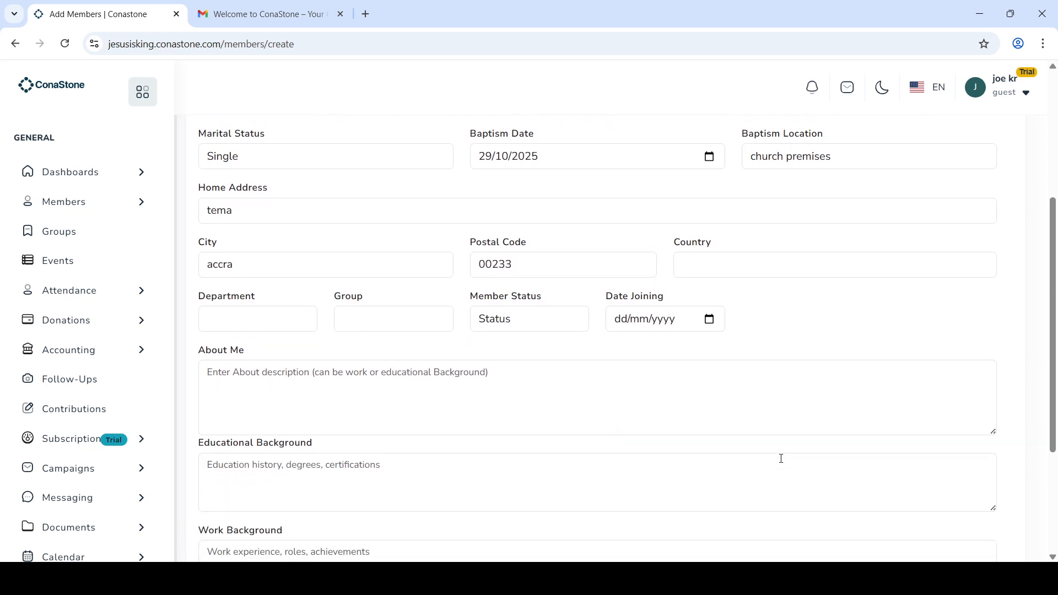
{"action": "left_click", "coordinate": [621, 366]}
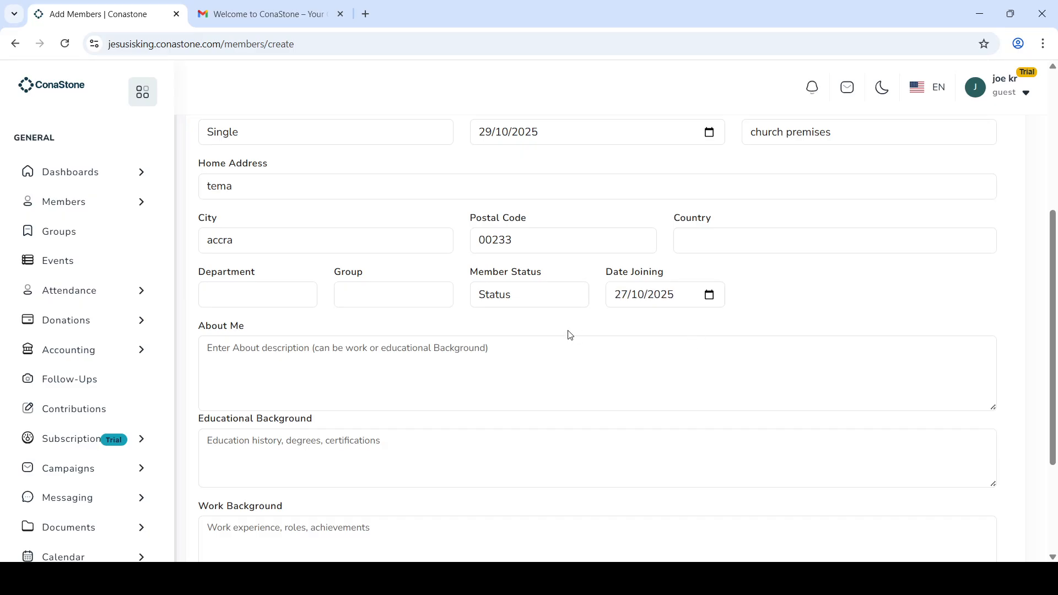
{"action": "left_click", "coordinate": [551, 295]}
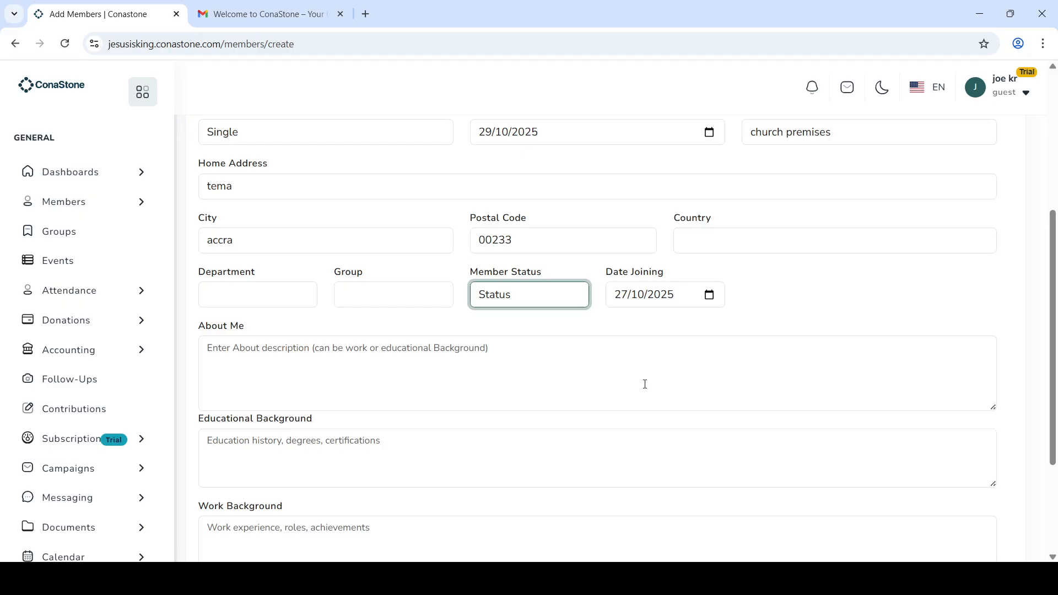
{"action": "left_click", "coordinate": [527, 356]}
{"action": "scroll", "coordinate": [461, 383], "scroll_direction": "down", "scroll_amount": 2}
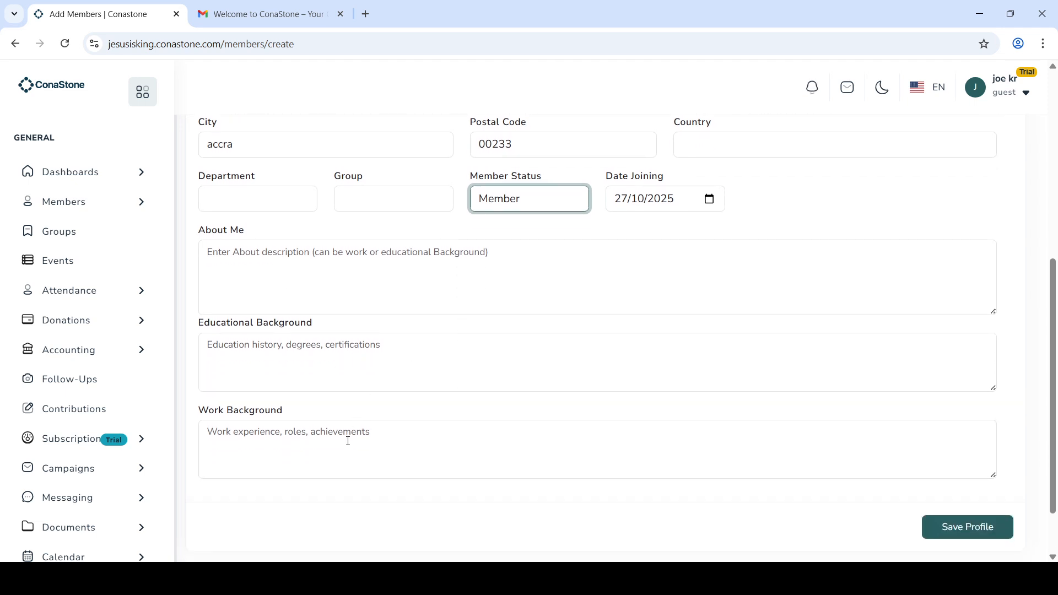
{"action": "scroll", "coordinate": [348, 441], "scroll_direction": "down", "scroll_amount": 1}
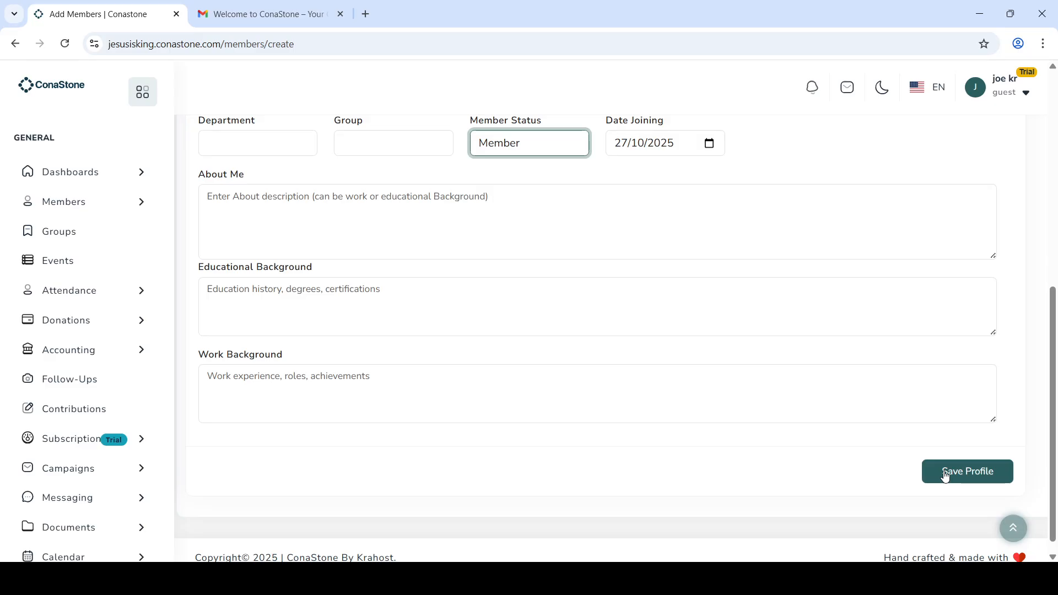
{"action": "left_click", "coordinate": [989, 477]}
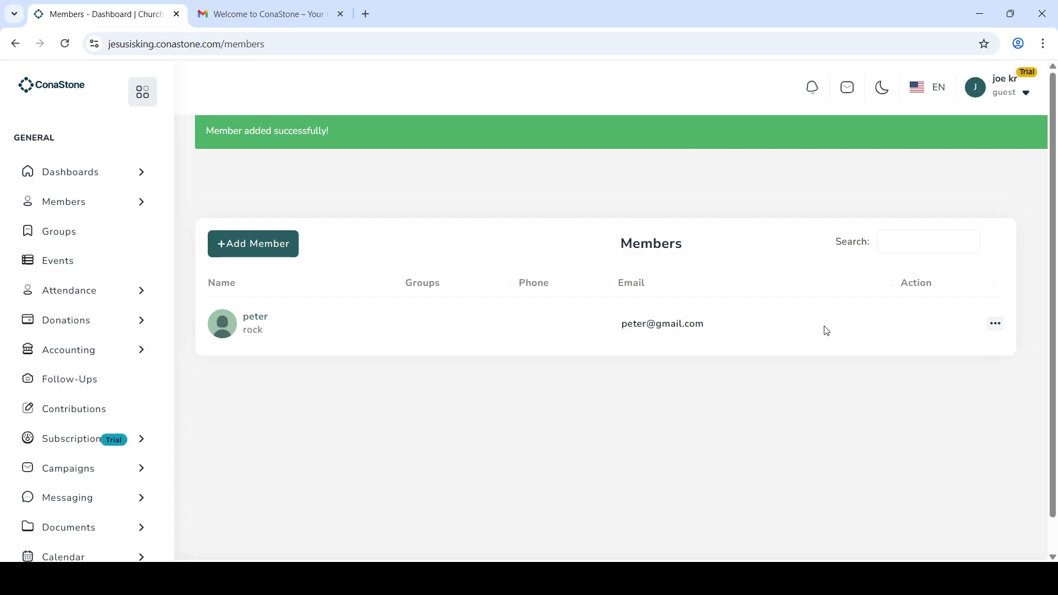
Step: Open the member's edit form from the row's actions menu
{"action": "left_click", "coordinate": [996, 327]}
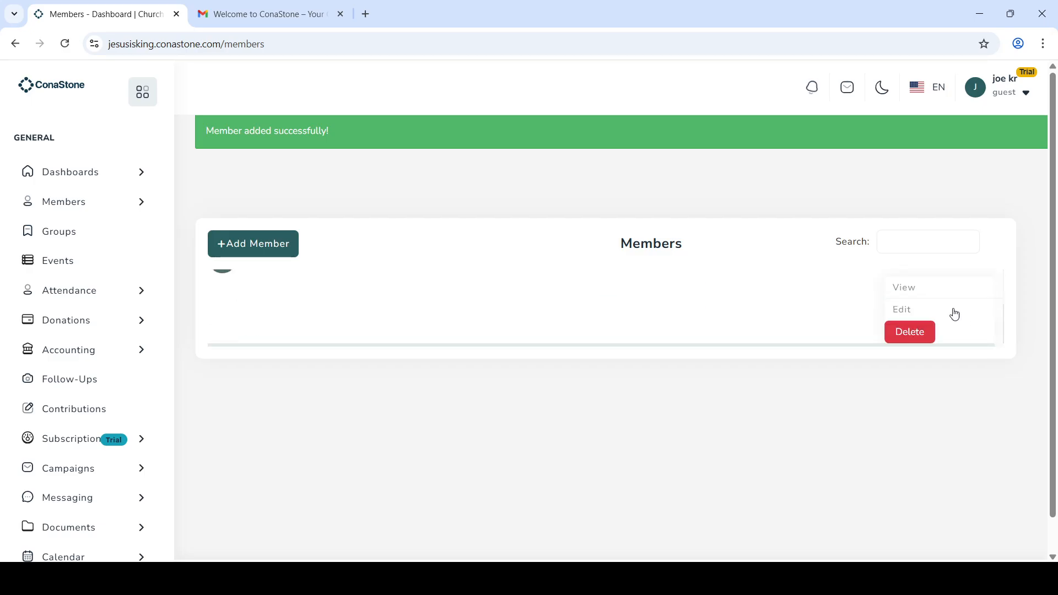
{"action": "left_click", "coordinate": [936, 312]}
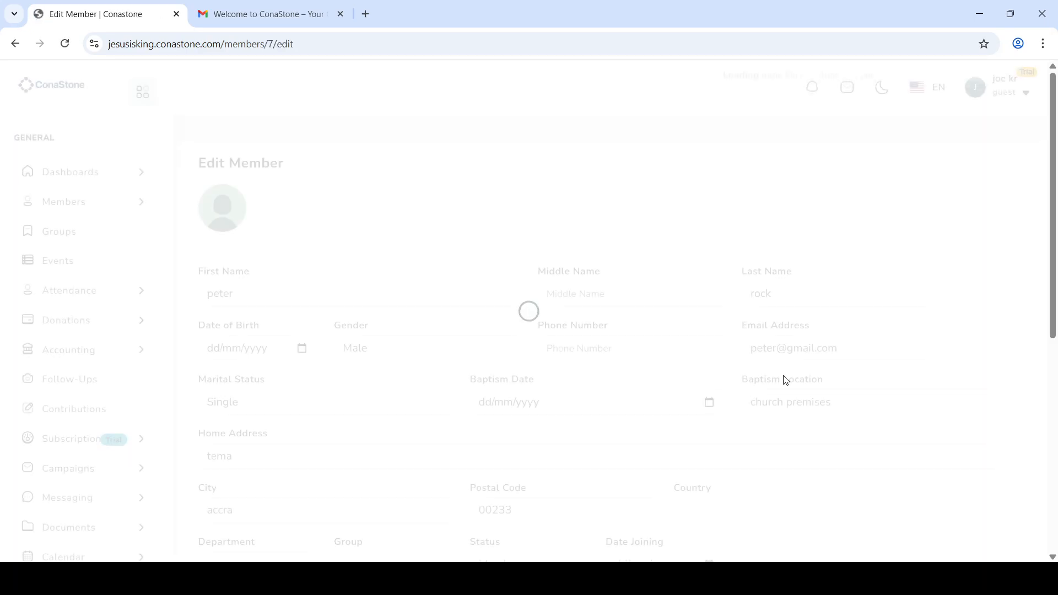
{"action": "scroll", "coordinate": [784, 376], "scroll_direction": "down", "scroll_amount": 4}
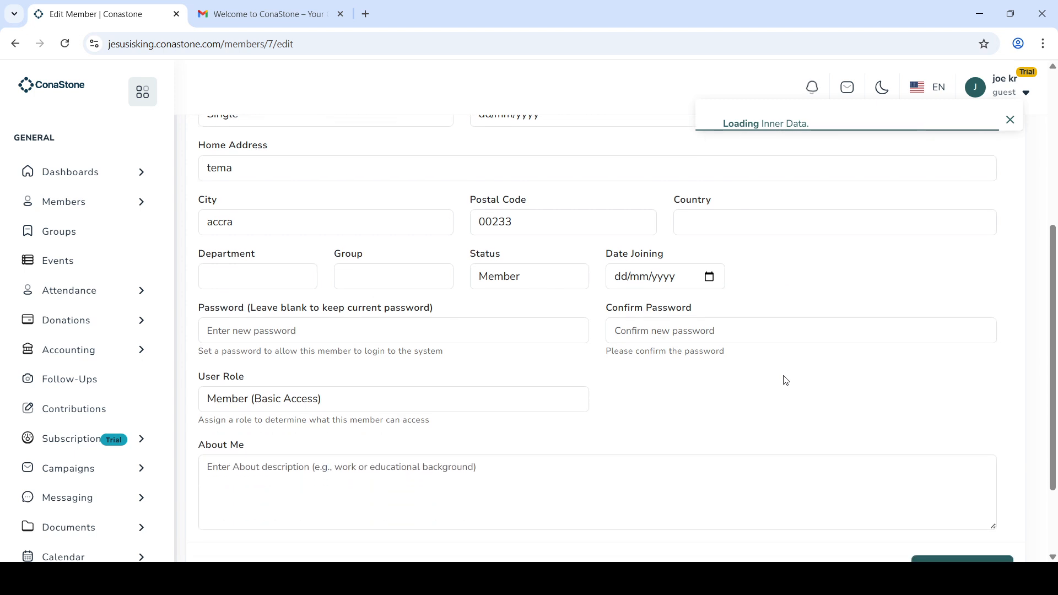
Step: Enter and confirm a login password for the member, then update the profile
{"action": "left_click", "coordinate": [340, 333]}
{"action": "type", "text": "123"}
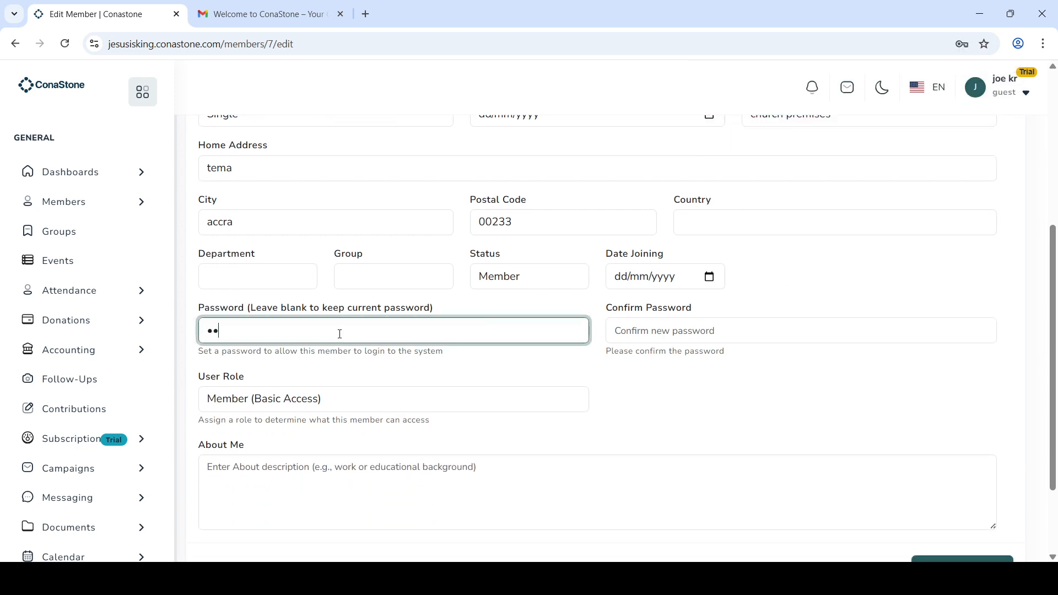
{"action": "type", "text": "456789"}
{"action": "left_click", "coordinate": [658, 329]}
{"action": "type", "text": "123456"}
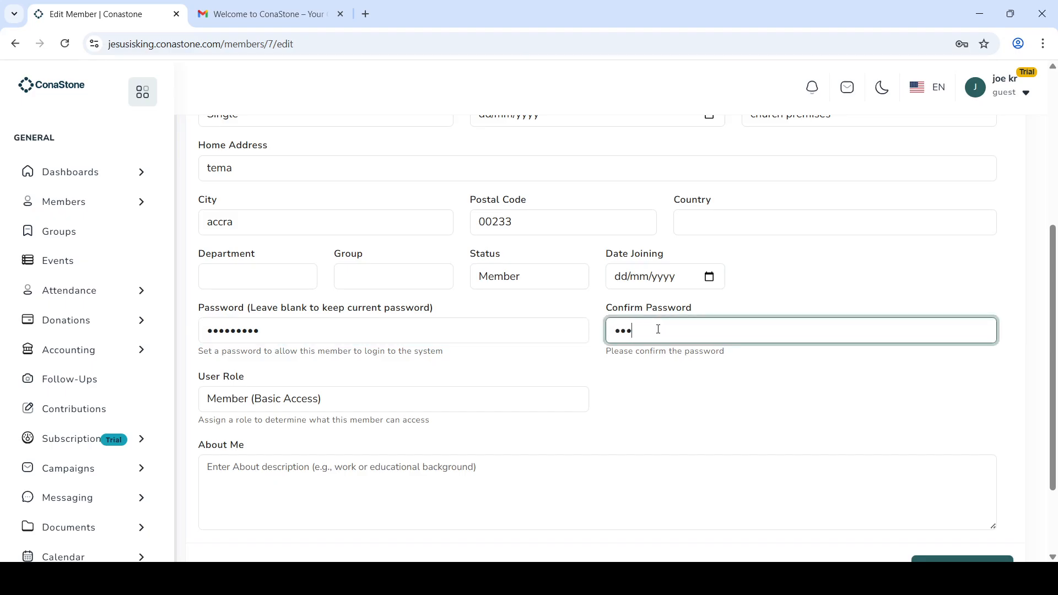
{"action": "type", "text": "789"}
{"action": "left_click", "coordinate": [674, 406]}
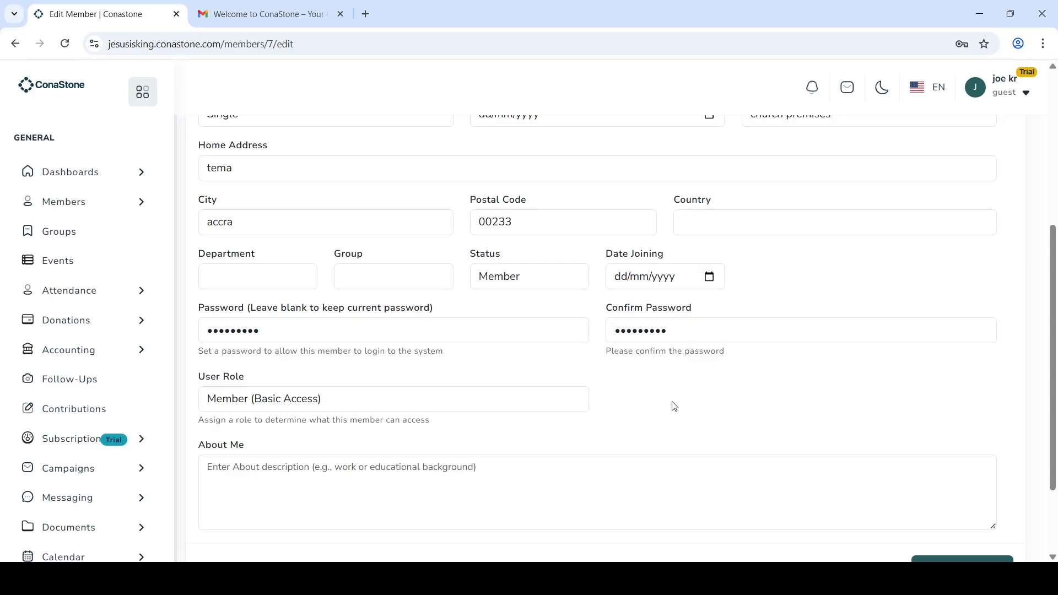
{"action": "scroll", "coordinate": [674, 405], "scroll_direction": "down", "scroll_amount": 2}
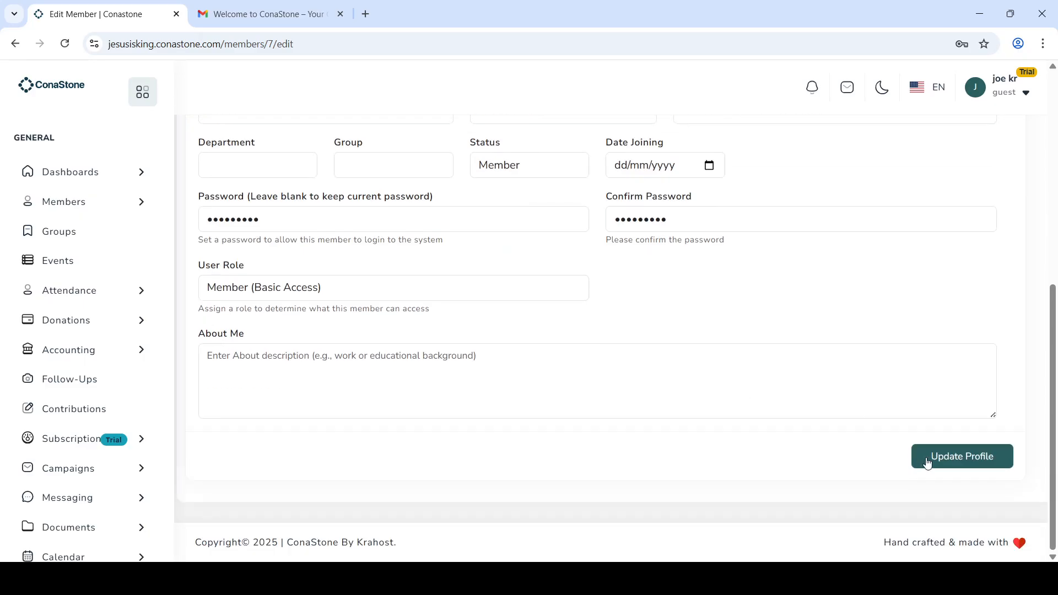
{"action": "left_click", "coordinate": [945, 464]}
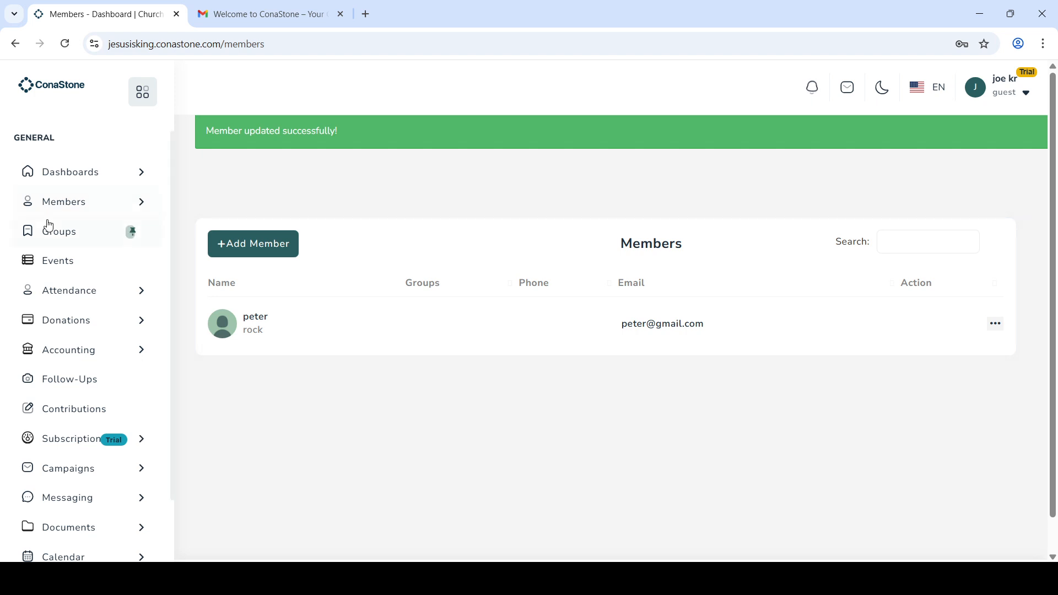
Step: Add a group named 'Men fellowship' on the Groups page
{"action": "left_click", "coordinate": [55, 237]}
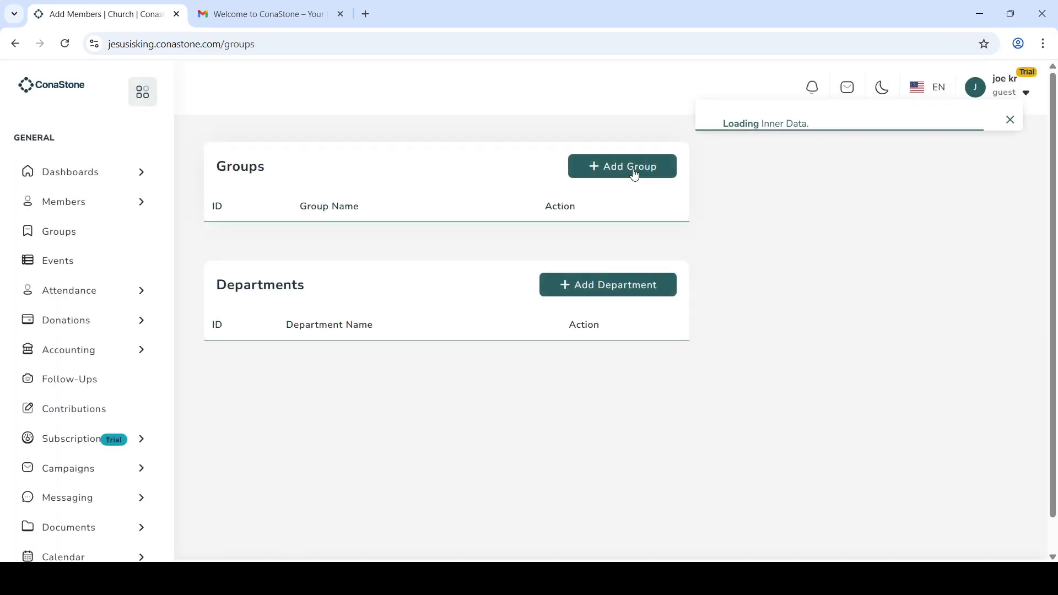
{"action": "left_click", "coordinate": [633, 169]}
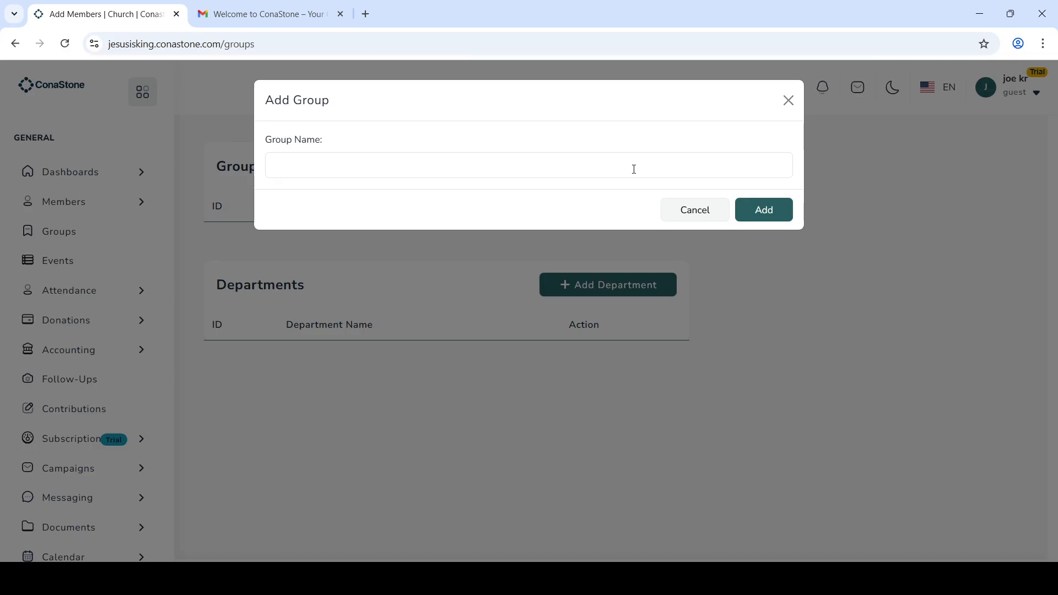
{"action": "left_click", "coordinate": [601, 162]}
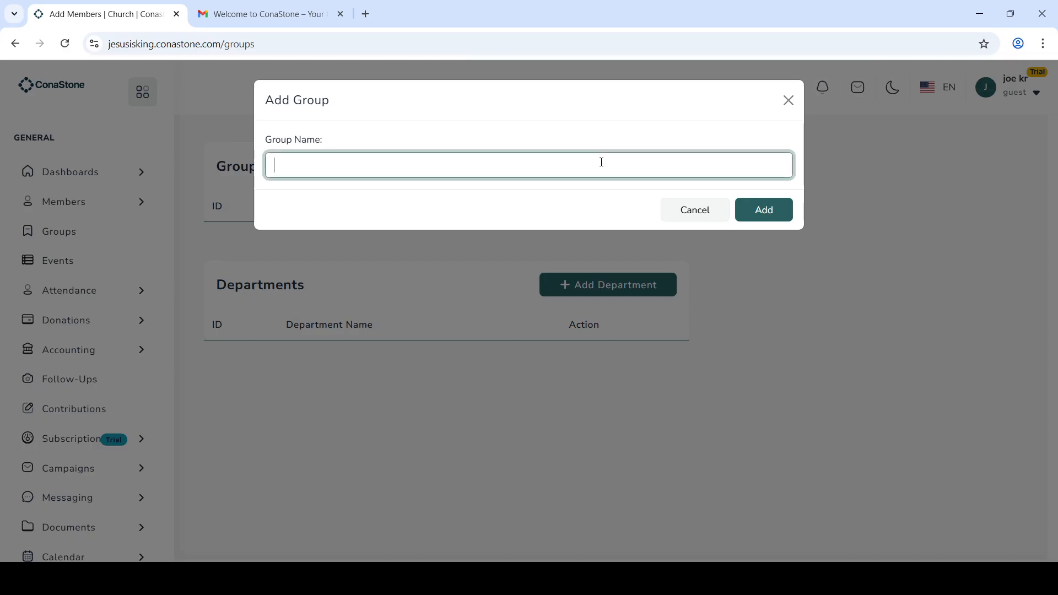
{"action": "type", "text": "Men fellowship"}
{"action": "left_click", "coordinate": [764, 213]}
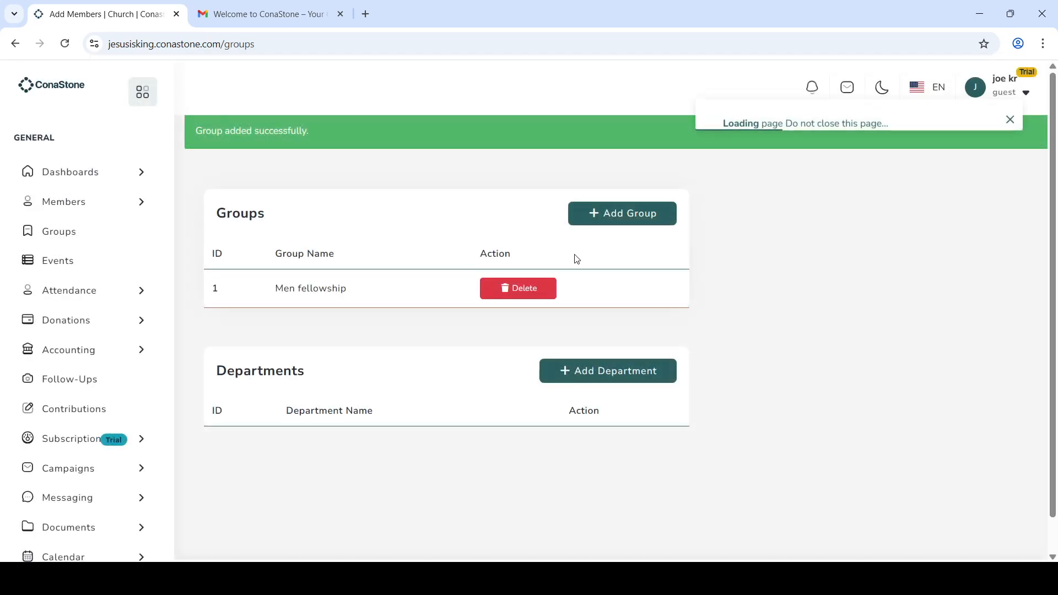
Step: Add a second group named 'Women Fellowship'
{"action": "left_click", "coordinate": [639, 221]}
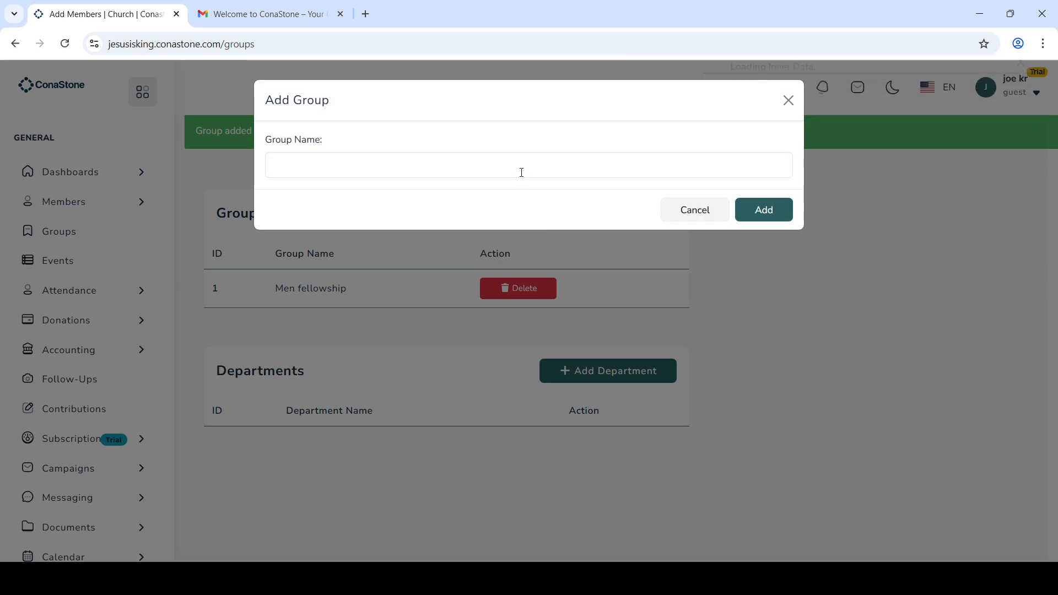
{"action": "left_click", "coordinate": [520, 168]}
{"action": "type", "text": "W"}
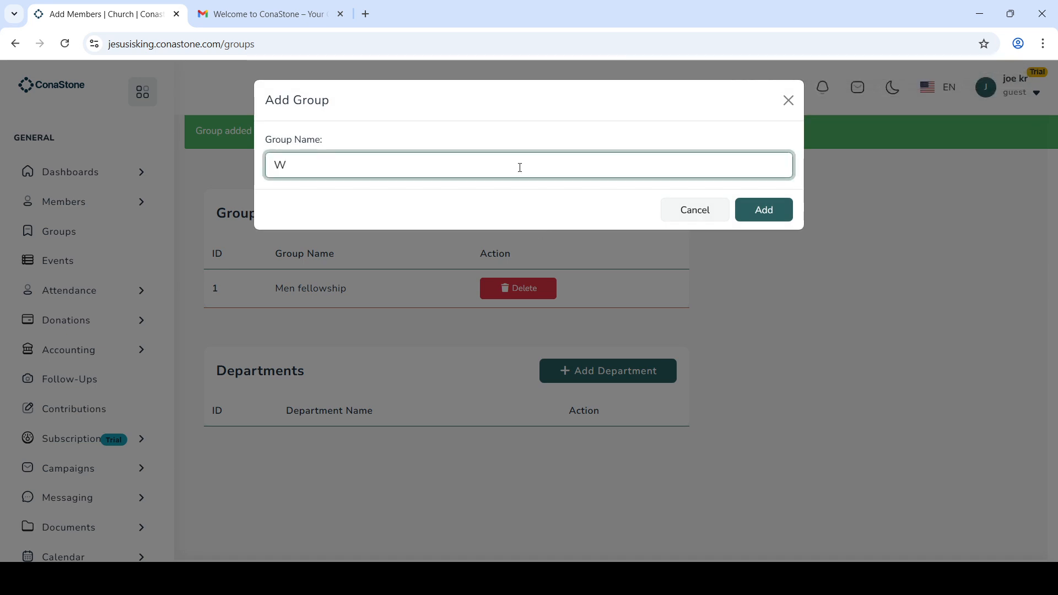
{"action": "type", "text": "omen Fellowship"}
{"action": "left_click", "coordinate": [777, 210]}
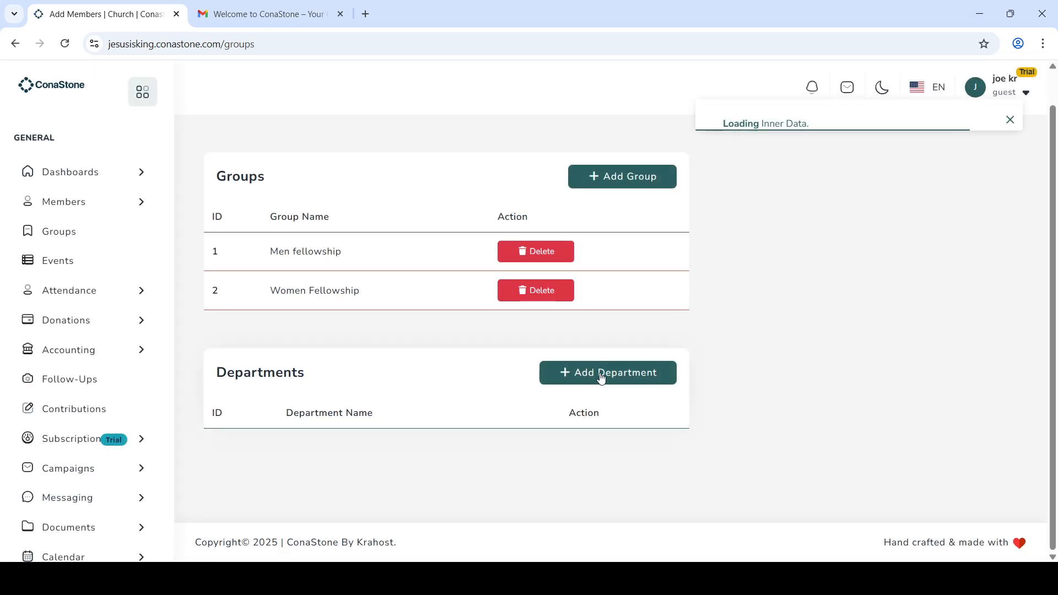
Step: Create a department named 'Music Department'
{"action": "left_click", "coordinate": [601, 374]}
{"action": "left_click", "coordinate": [573, 171]}
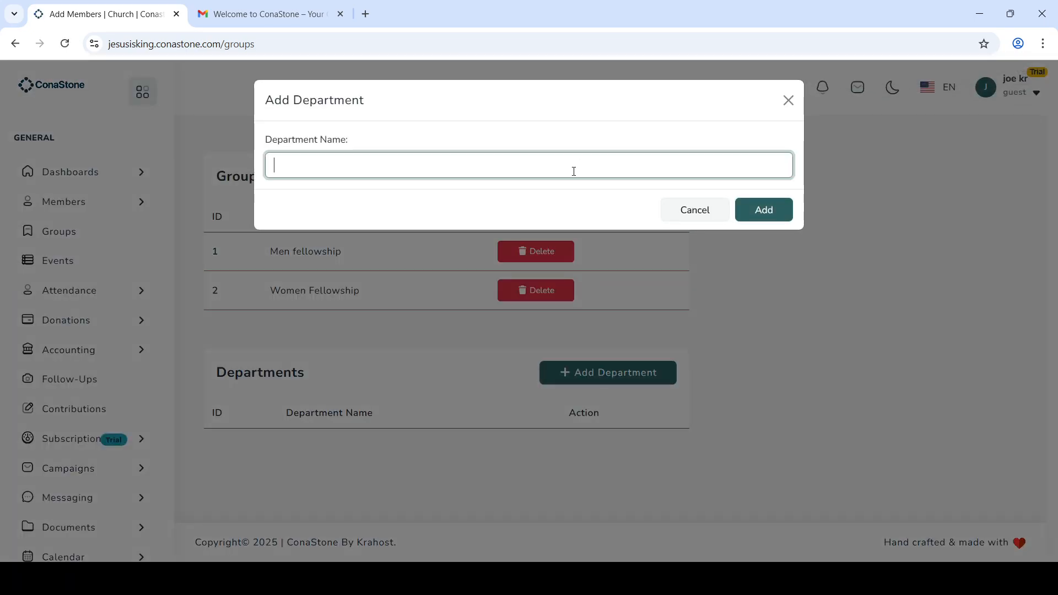
{"action": "type", "text": "Music"}
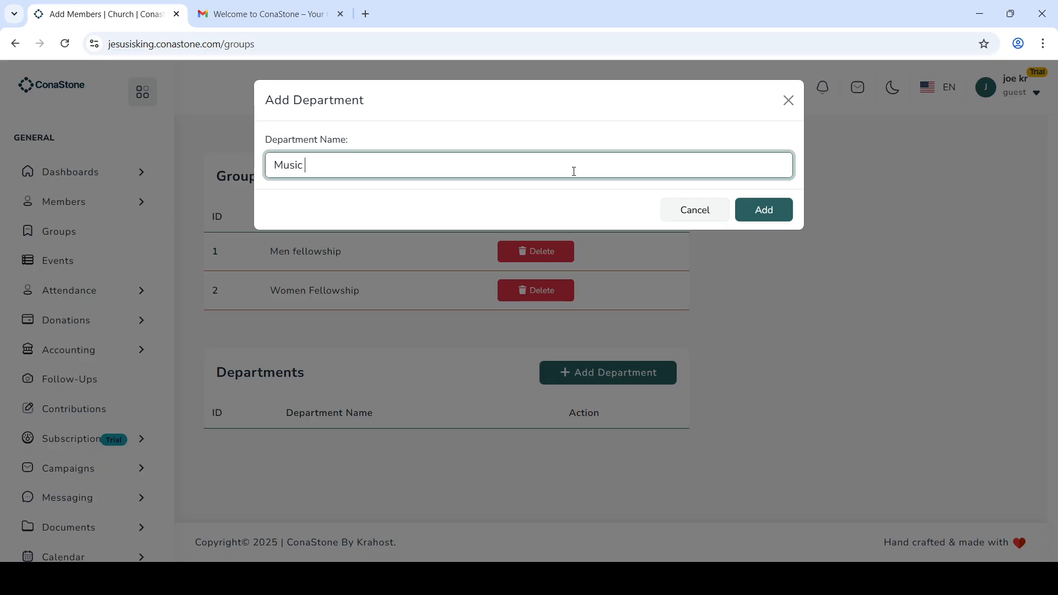
{"action": "type", "text": " Department"}
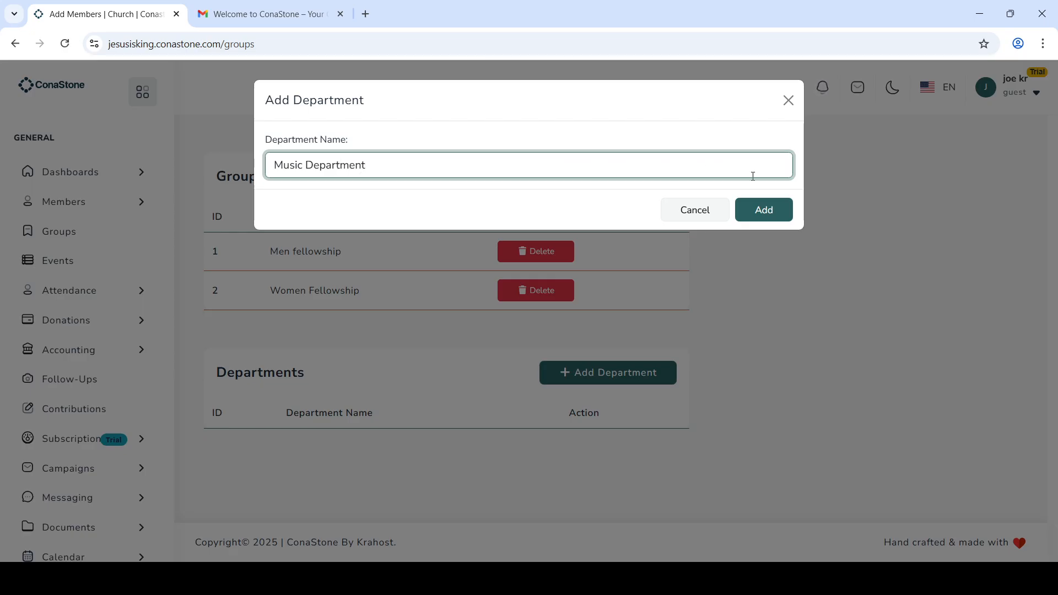
{"action": "left_click", "coordinate": [775, 214]}
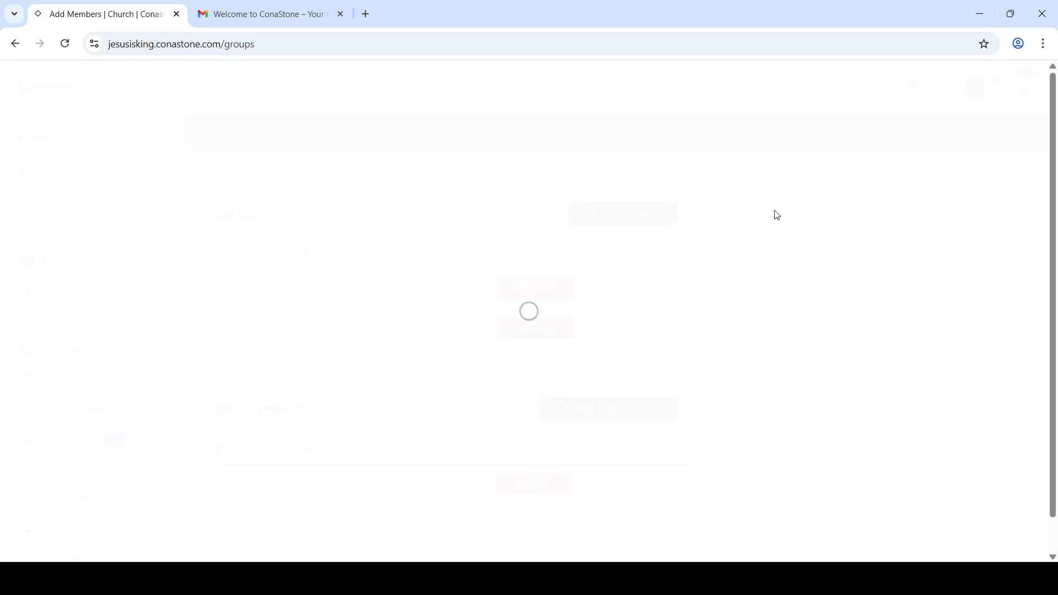
Step: Add two more departments, 'Protocol' and 'Prayer'
{"action": "left_click", "coordinate": [633, 422]}
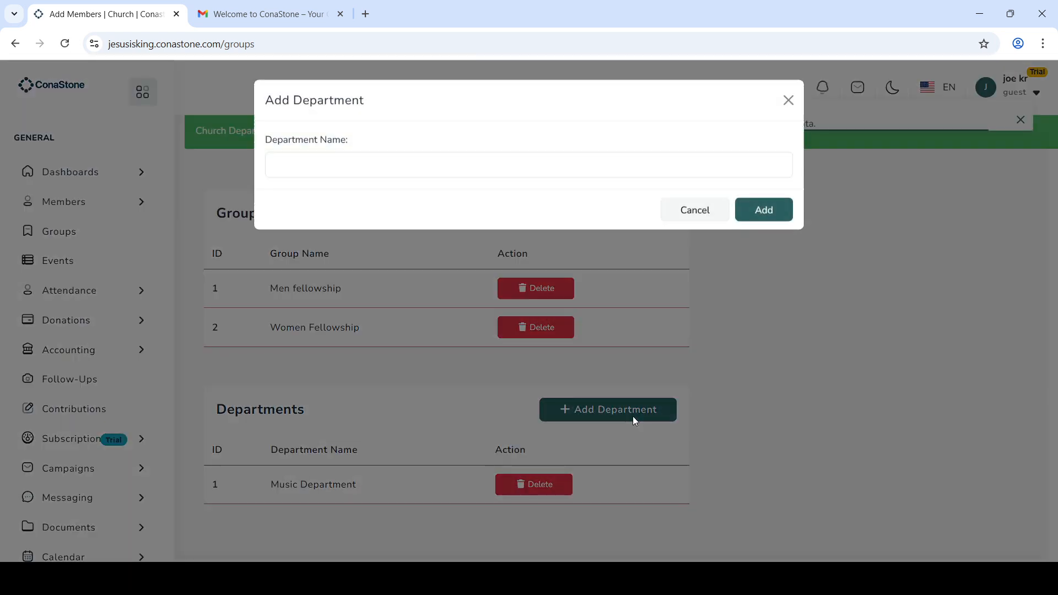
{"action": "left_click", "coordinate": [495, 176]}
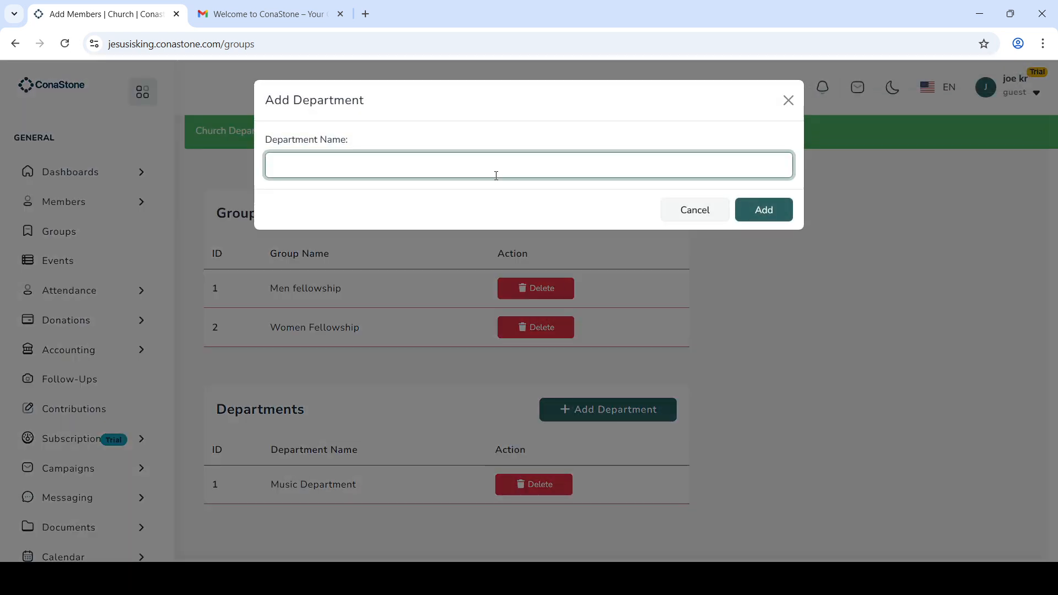
{"action": "type", "text": "Protocol"}
{"action": "left_click", "coordinate": [762, 207]}
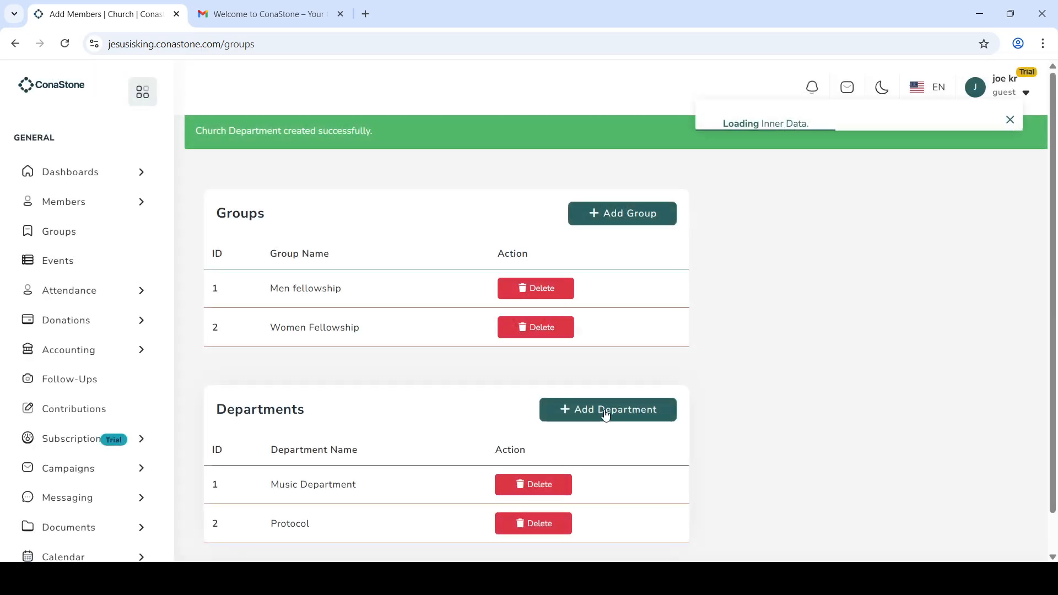
{"action": "left_click", "coordinate": [604, 409]}
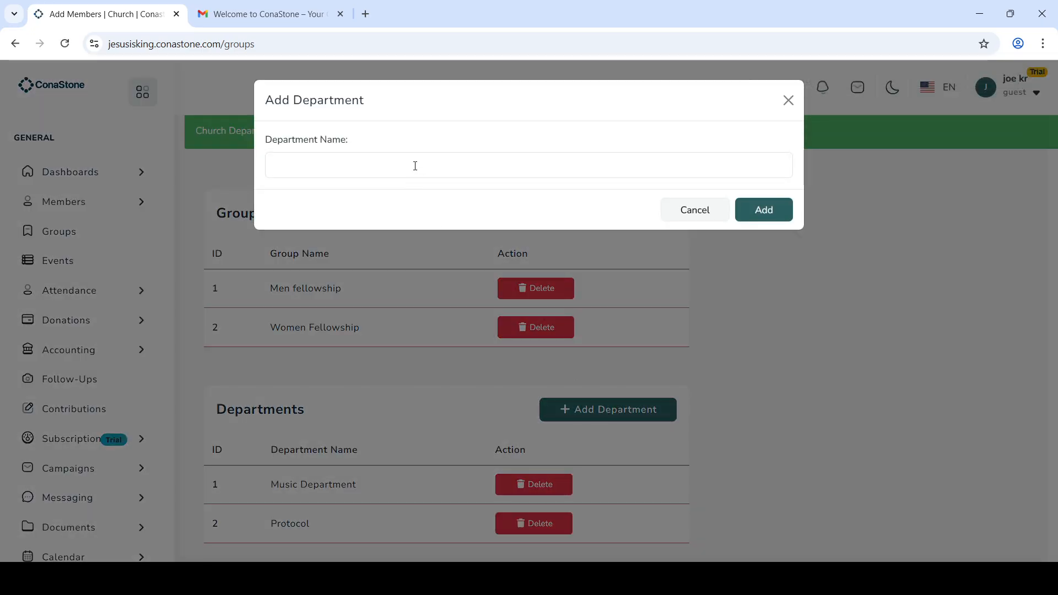
{"action": "left_click", "coordinate": [415, 166]}
{"action": "type", "text": "Prayer"}
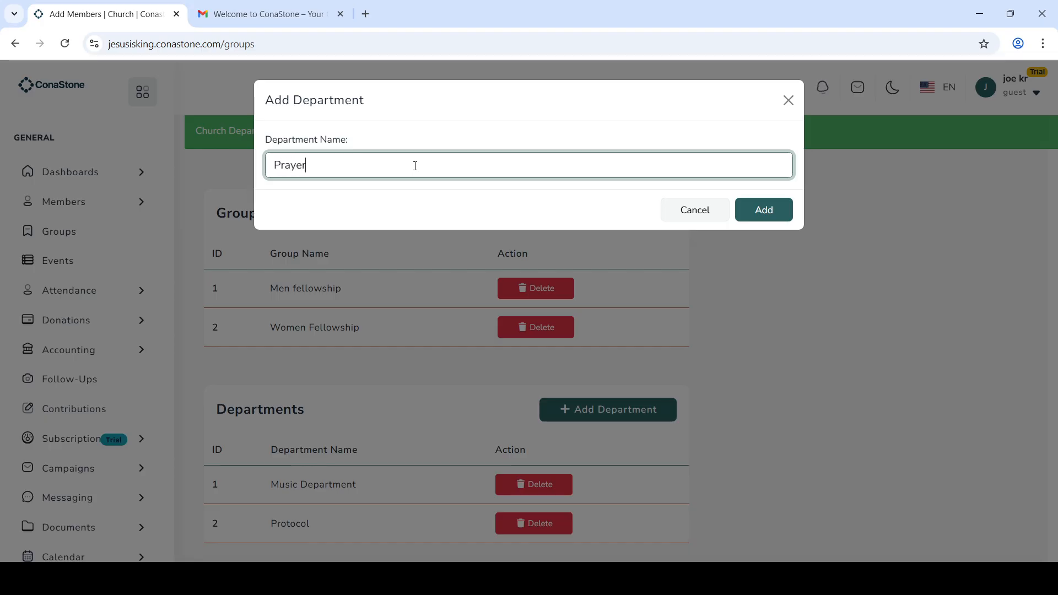
{"action": "left_click", "coordinate": [771, 208]}
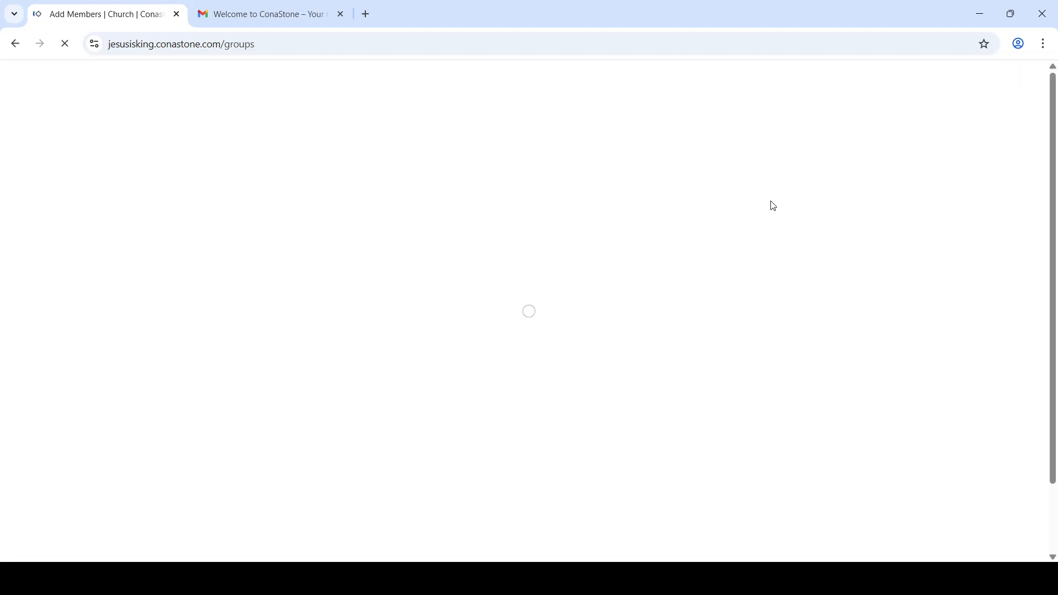
{"action": "scroll", "coordinate": [198, 434], "scroll_direction": "down", "scroll_amount": 2}
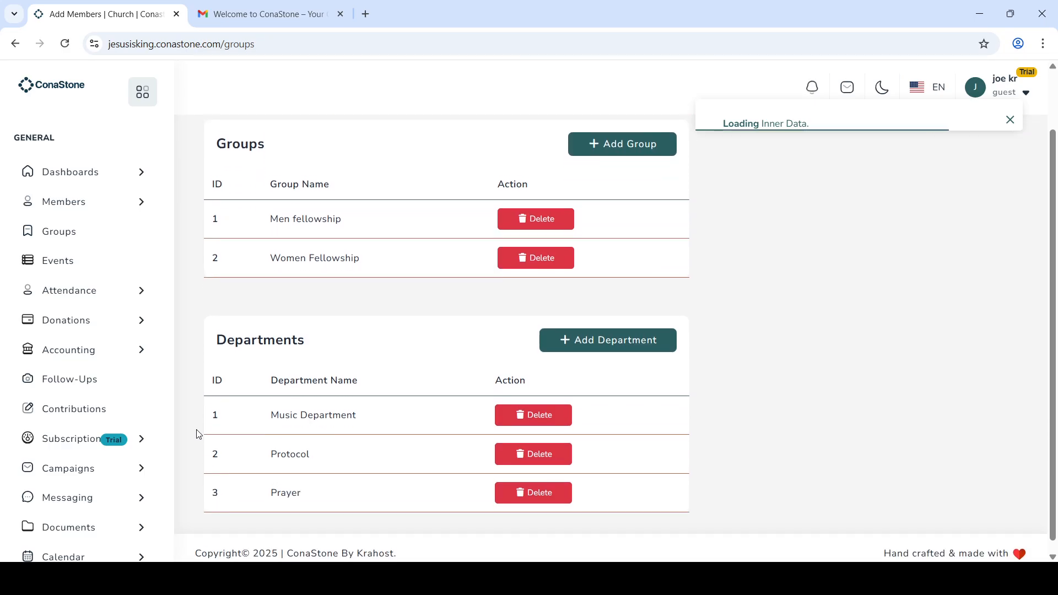
Step: Try the Events page, go back to Groups after its server error, and expand Attendance
{"action": "left_click", "coordinate": [63, 269]}
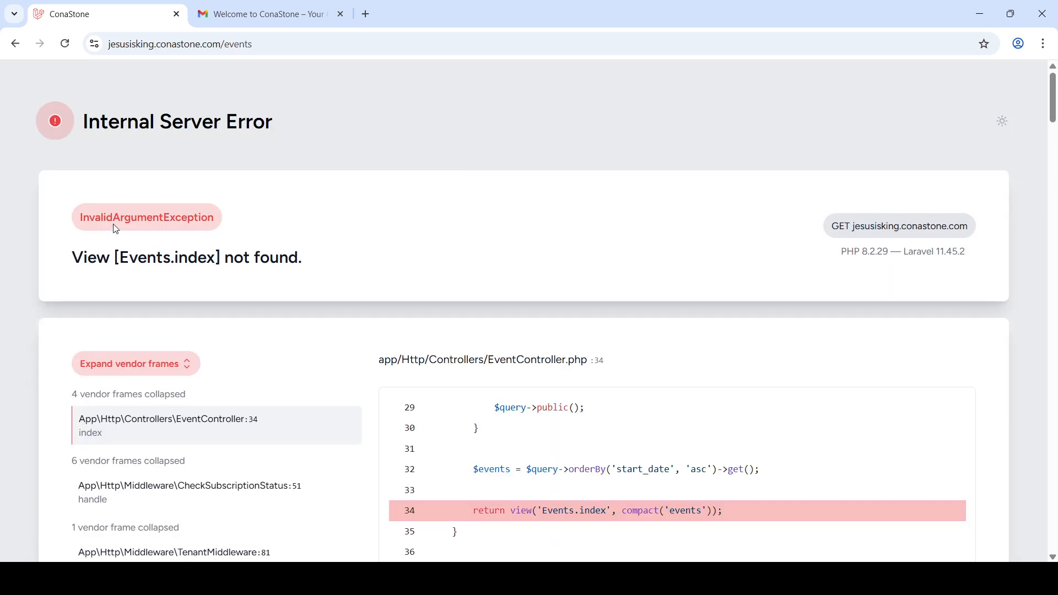
{"action": "left_click", "coordinate": [16, 45]}
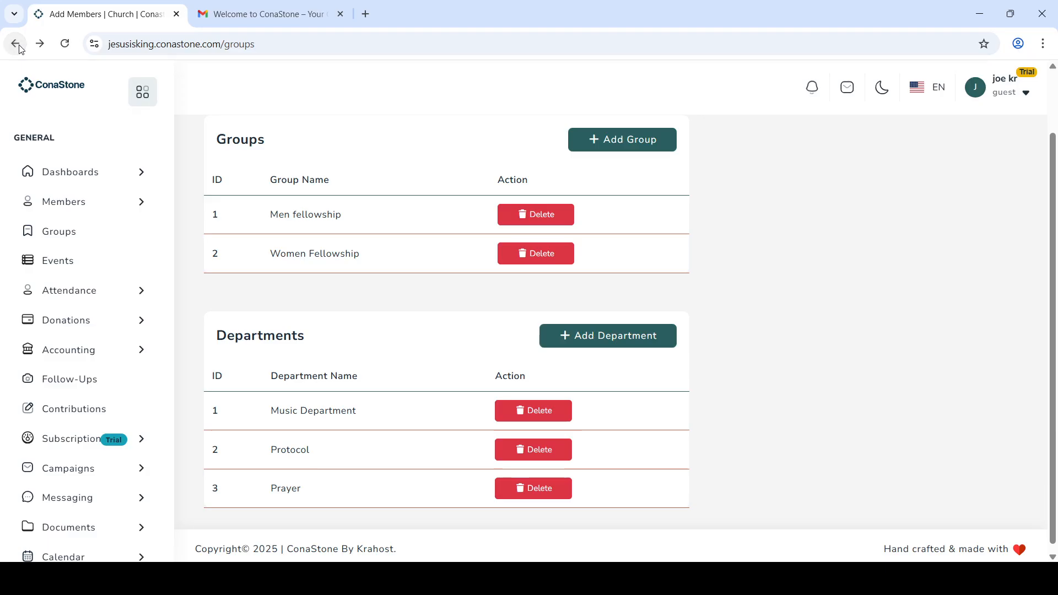
{"action": "left_click", "coordinate": [107, 294]}
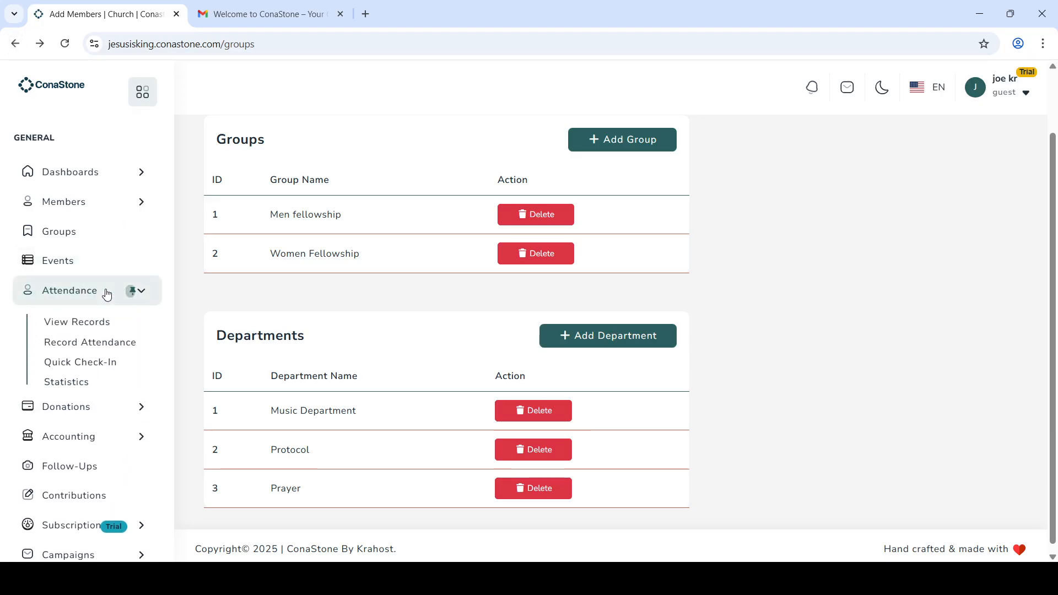
Step: Start a new attendance record and mark the listed member Present with a 21:31 check-in
{"action": "left_click", "coordinate": [83, 327]}
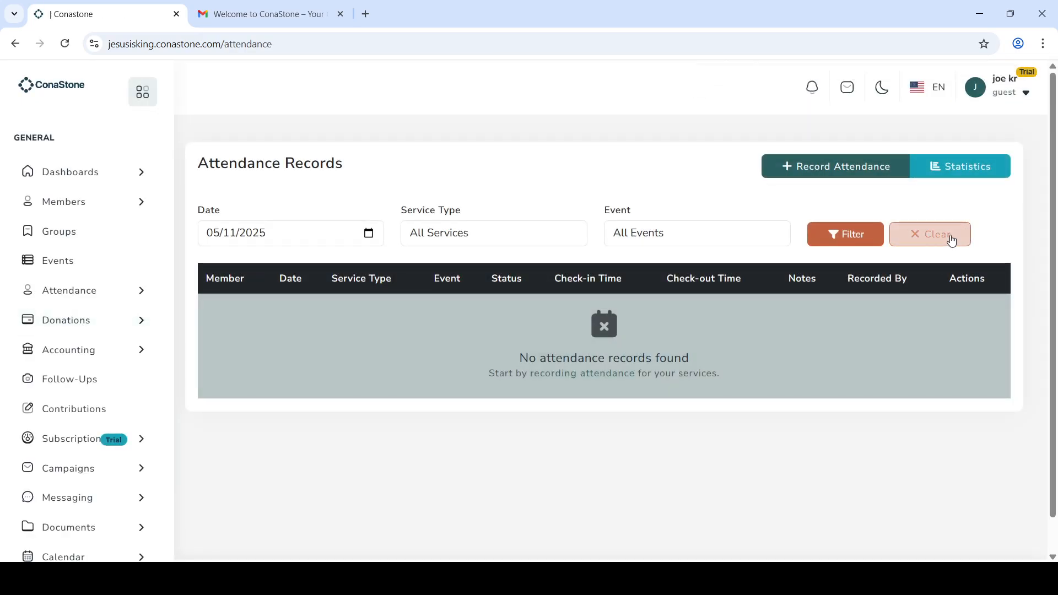
{"action": "left_click", "coordinate": [823, 174]}
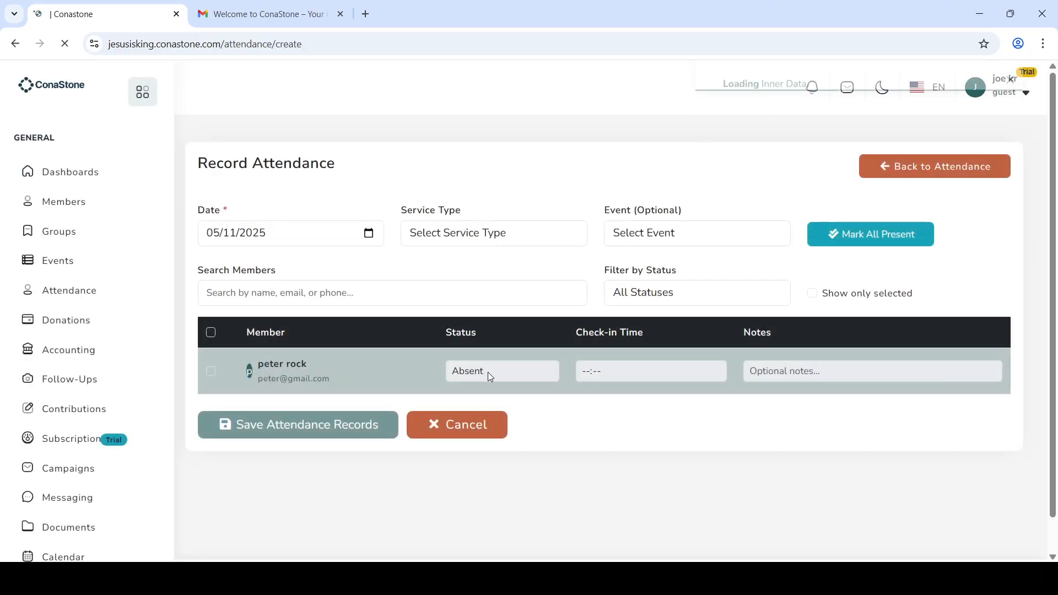
{"action": "left_click", "coordinate": [210, 371]}
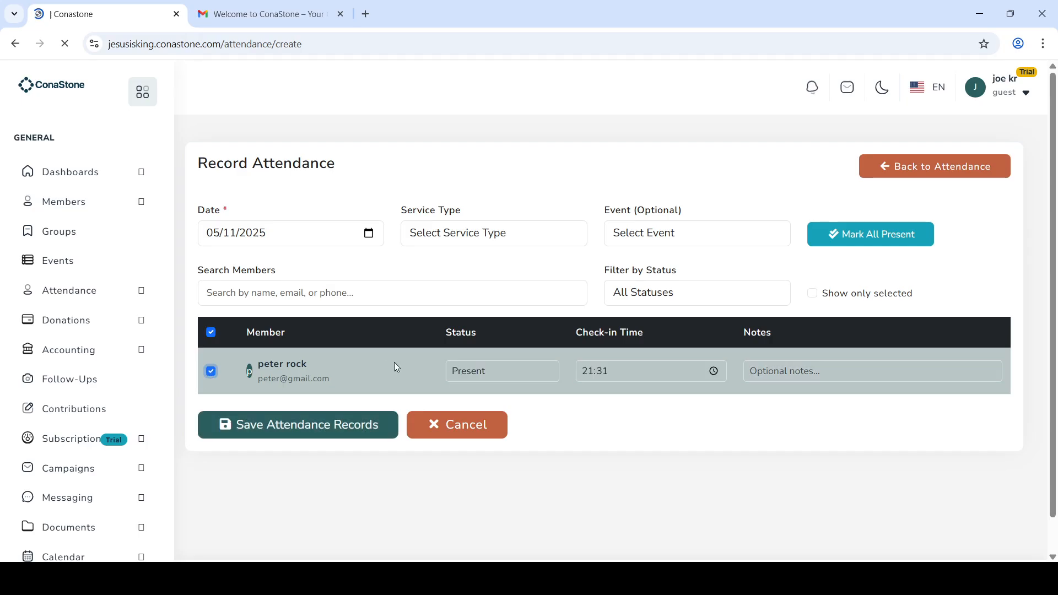
{"action": "left_click", "coordinate": [492, 376]}
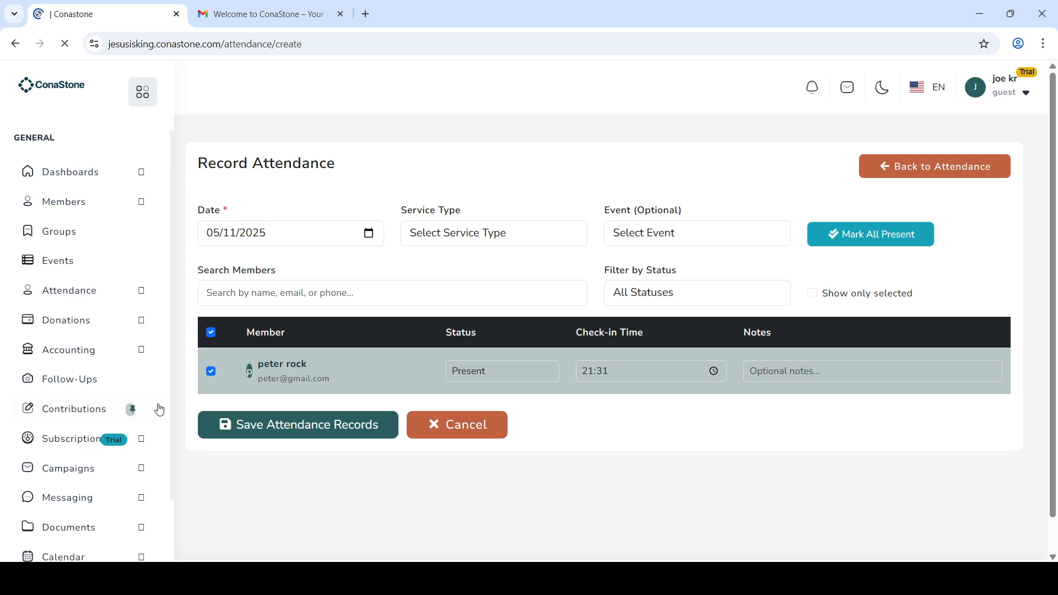
Step: View the empty donation records, then expand the Settings menu in the sidebar
{"action": "left_click", "coordinate": [70, 332]}
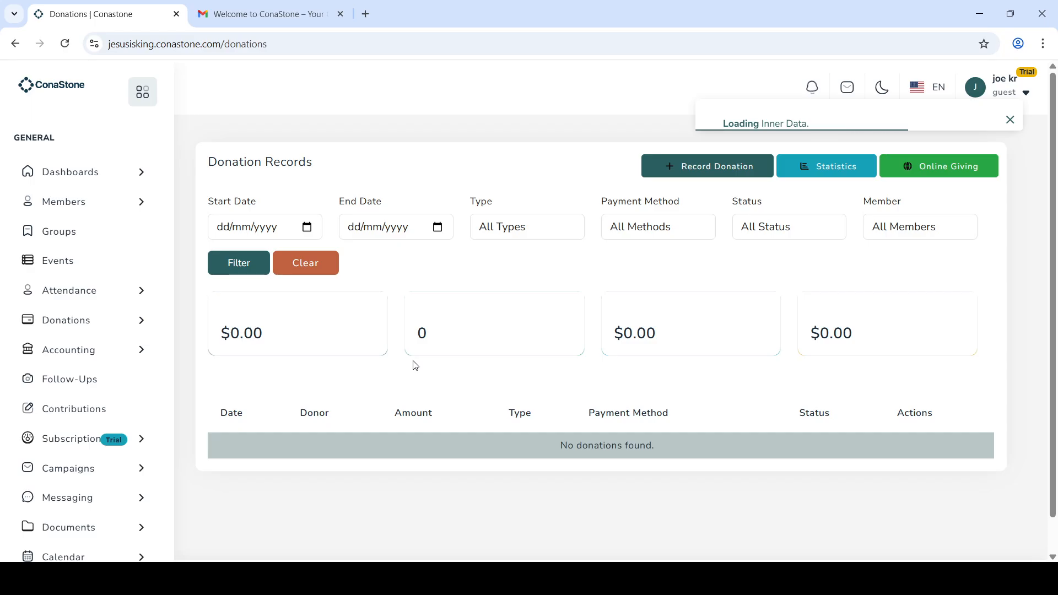
{"action": "scroll", "coordinate": [415, 366], "scroll_direction": "down", "scroll_amount": 1}
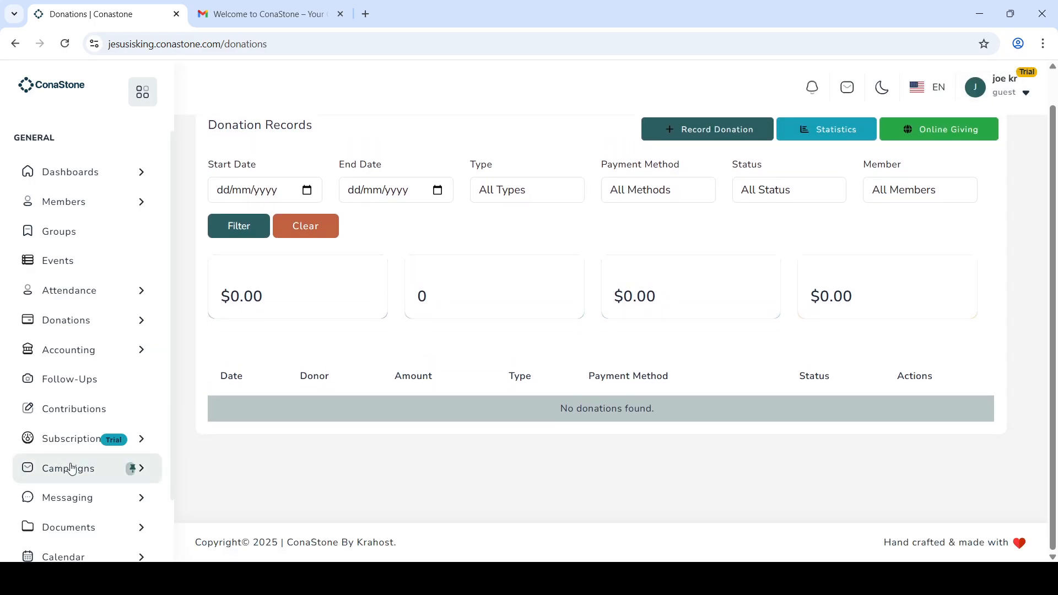
{"action": "scroll", "coordinate": [73, 468], "scroll_direction": "down", "scroll_amount": 2}
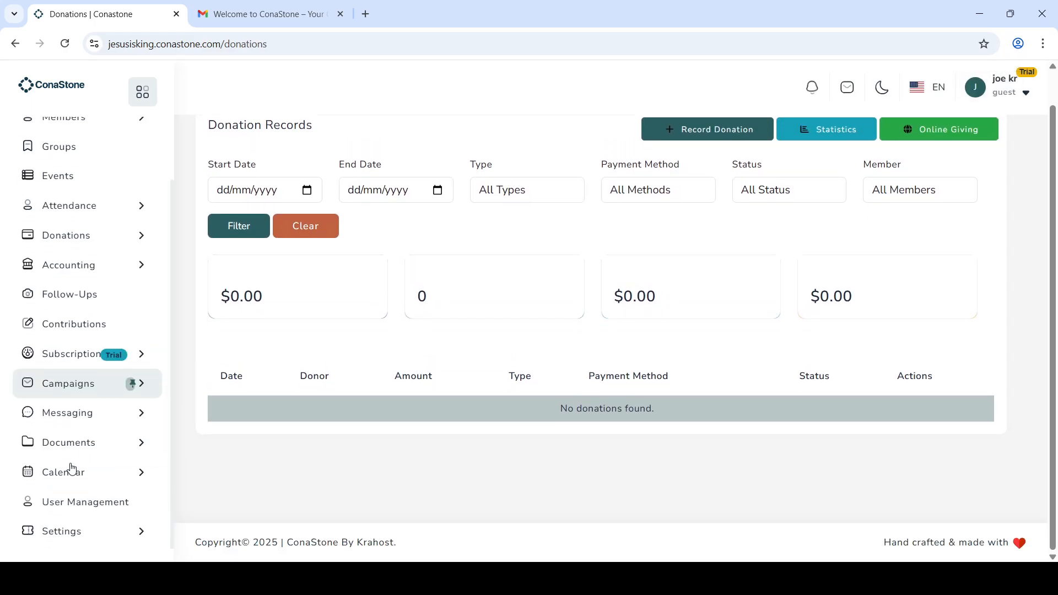
{"action": "left_click", "coordinate": [122, 544]}
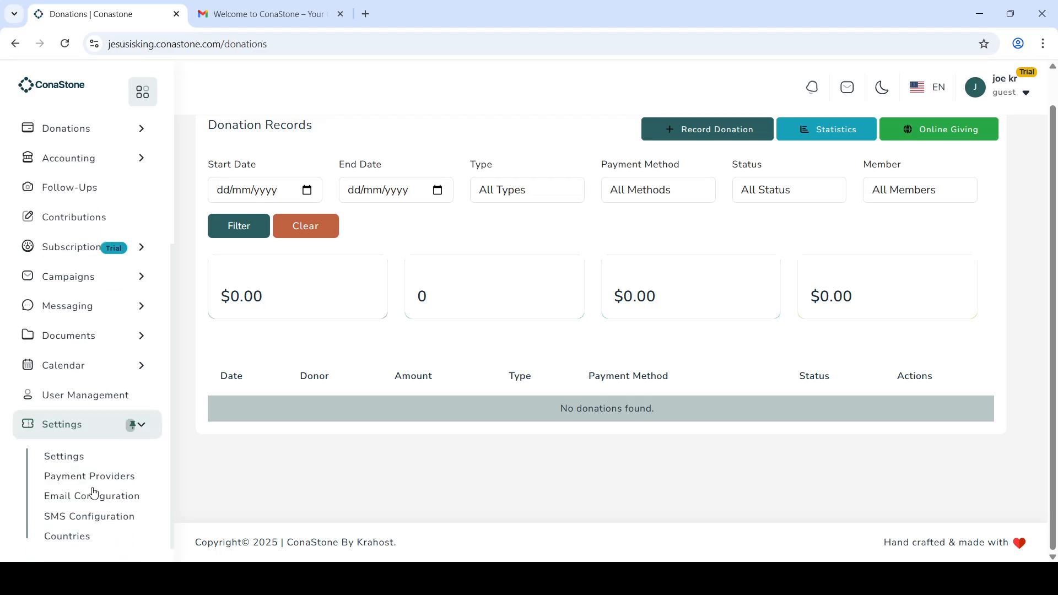
Step: Set the church name to 'Jesus is King' in Church Settings
{"action": "left_click", "coordinate": [80, 462]}
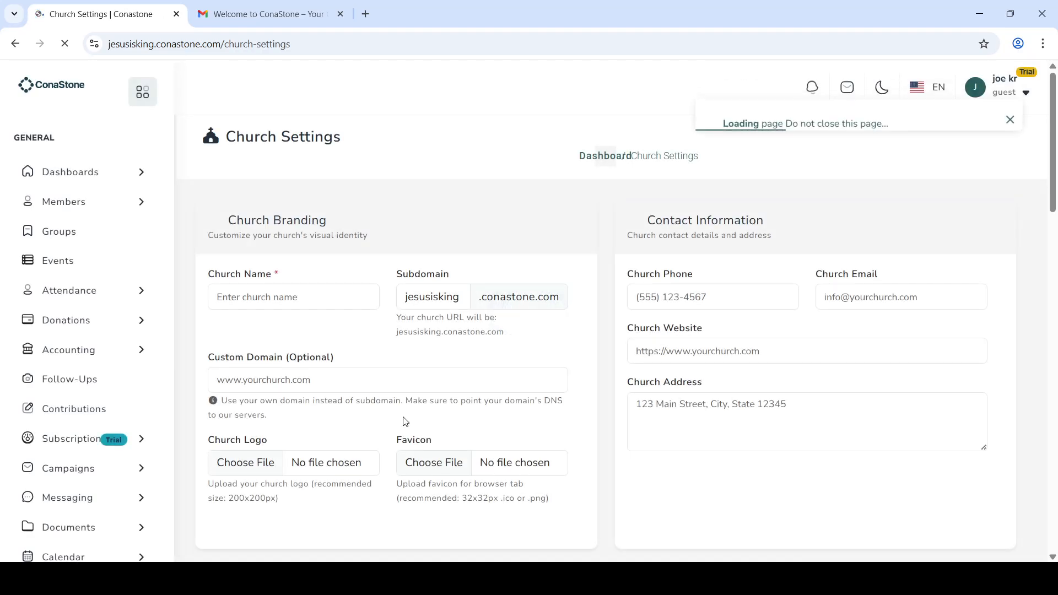
{"action": "scroll", "coordinate": [325, 309], "scroll_direction": "down", "scroll_amount": 1}
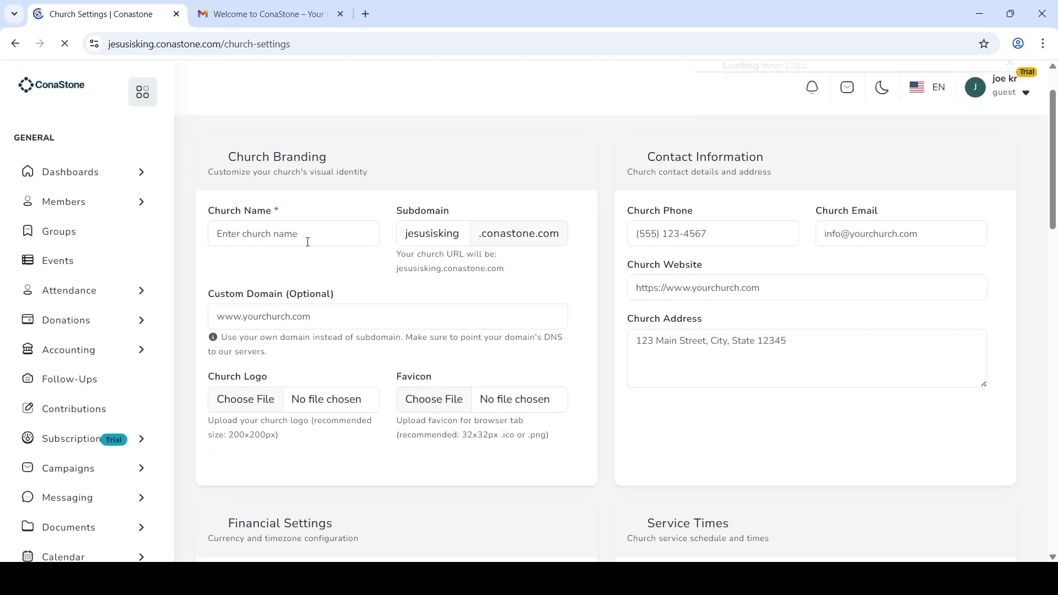
{"action": "left_click", "coordinate": [308, 234]}
{"action": "type", "text": "Jesus"}
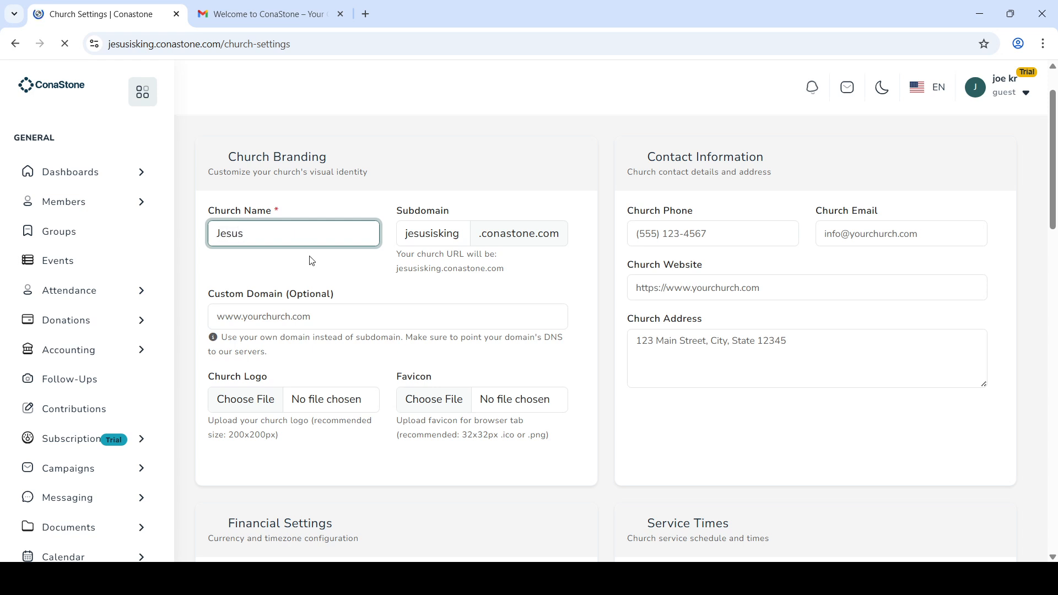
{"action": "type", "text": " is King"}
Step: Choose country Ghana, currency GHS - Ghanaian Cedi and timezone Greenwich Mean Time - Accra
{"action": "scroll", "coordinate": [350, 424], "scroll_direction": "down", "scroll_amount": 3}
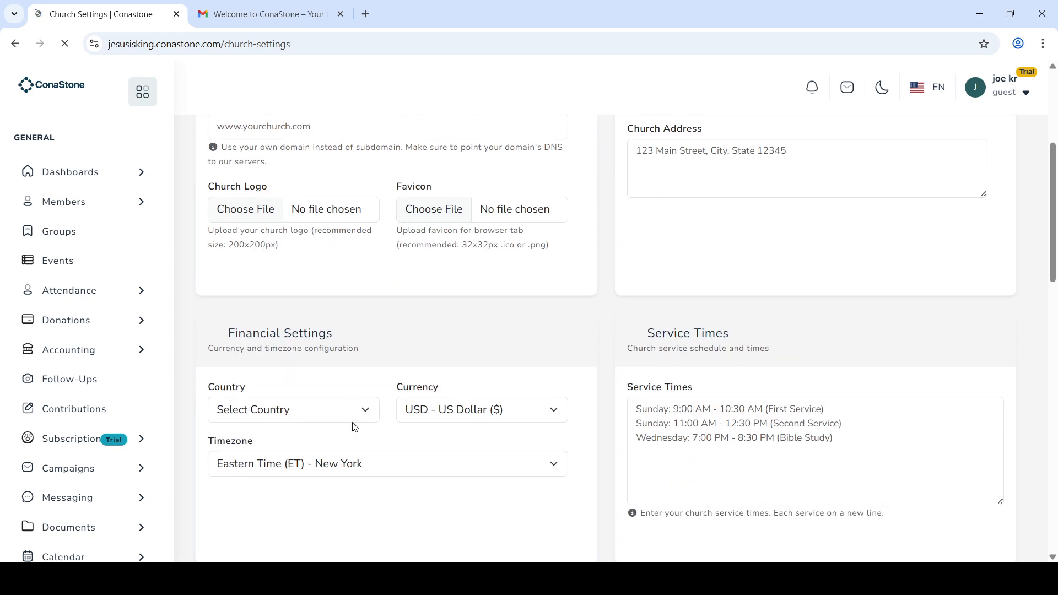
{"action": "left_click", "coordinate": [284, 419]}
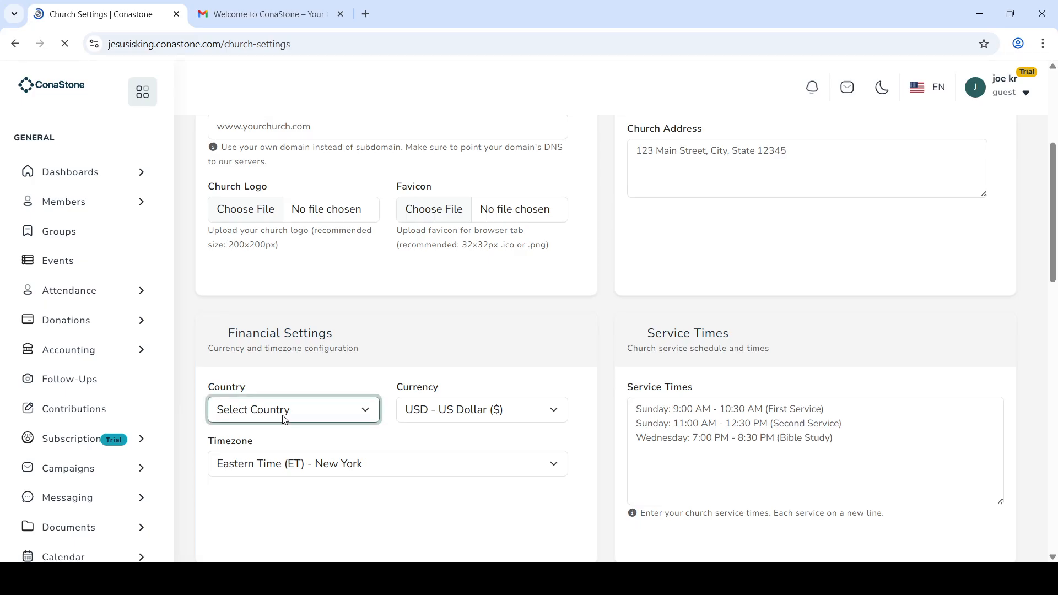
{"action": "key", "text": "g"}
{"action": "left_click", "coordinate": [455, 416]}
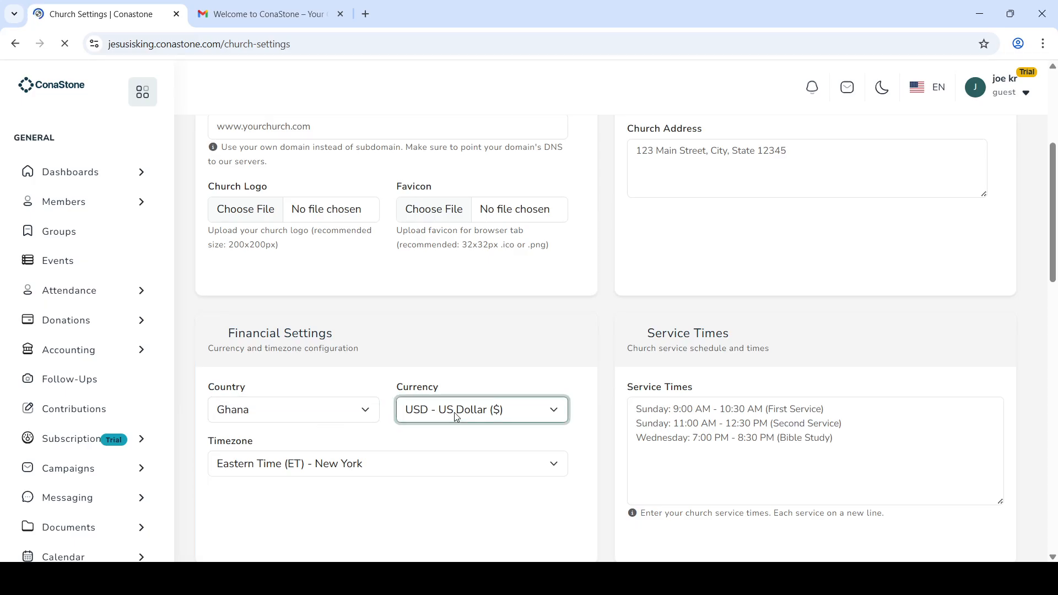
{"action": "key", "text": "g"}
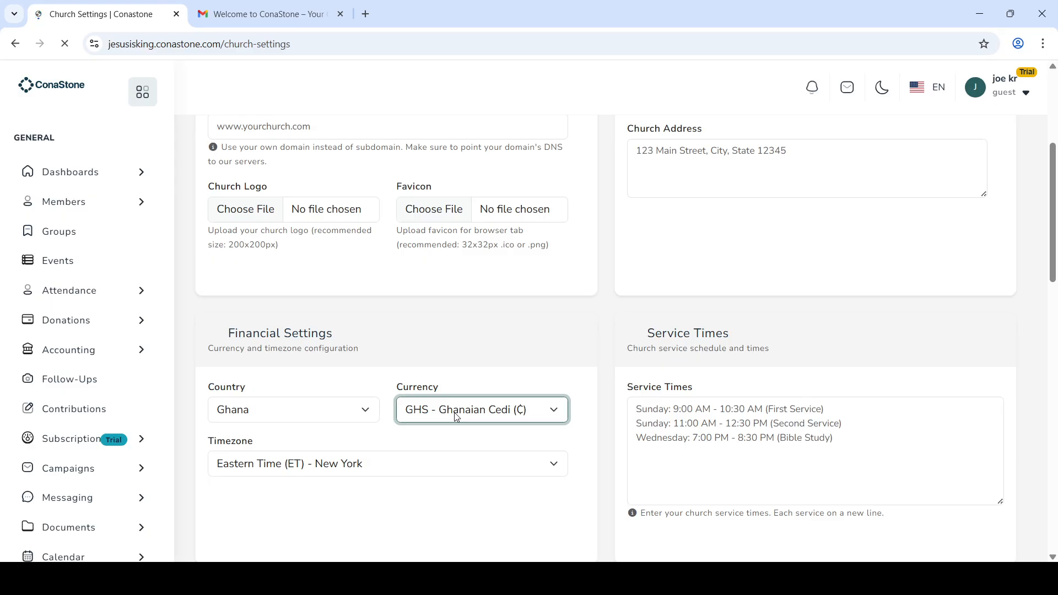
{"action": "left_click", "coordinate": [436, 473]}
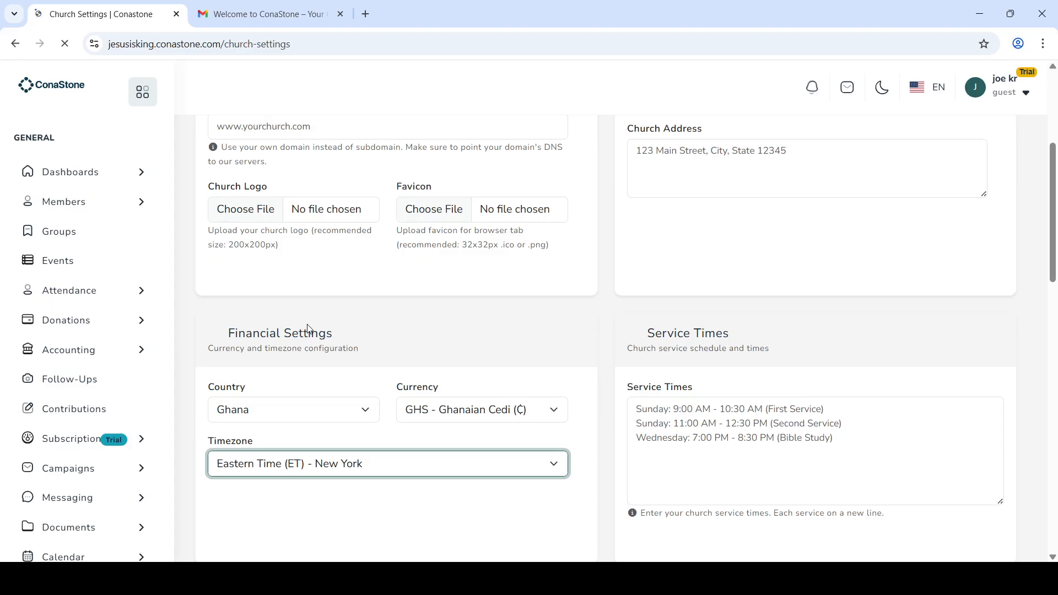
{"action": "left_click", "coordinate": [326, 323]}
{"action": "scroll", "coordinate": [416, 458], "scroll_direction": "down", "scroll_amount": 5}
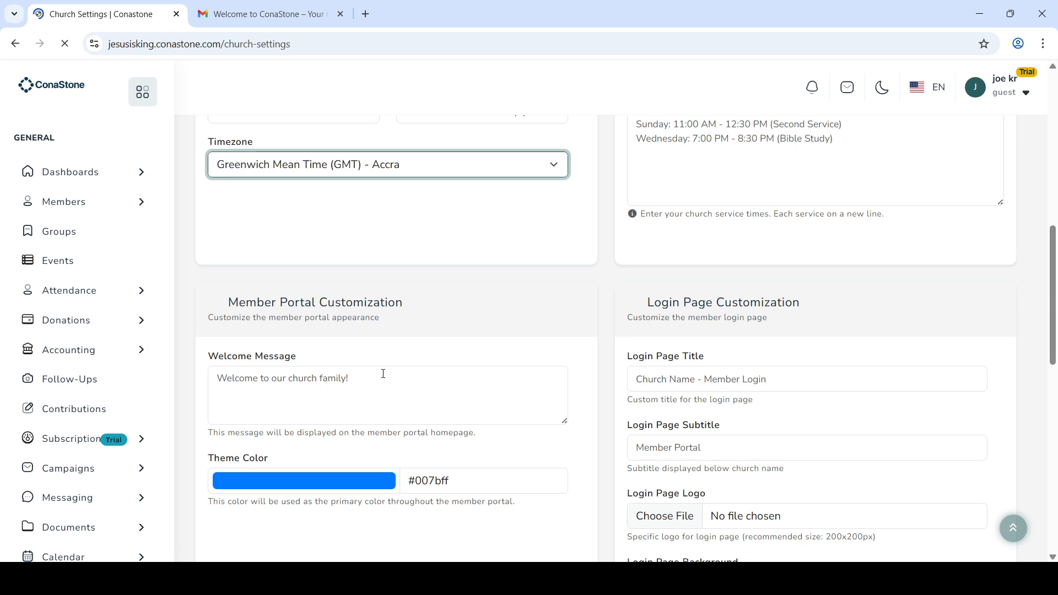
Step: Set the login page title to 'Best Church service' and subtitle to 'Memebers Login'
{"action": "scroll", "coordinate": [384, 373], "scroll_direction": "down", "scroll_amount": 1}
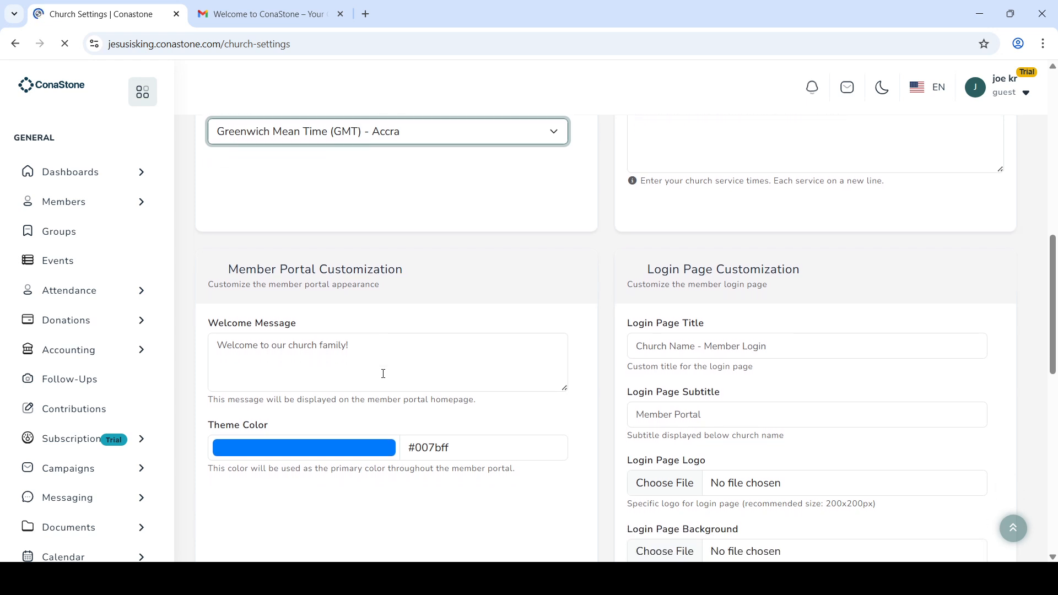
{"action": "scroll", "coordinate": [484, 396], "scroll_direction": "down", "scroll_amount": 1}
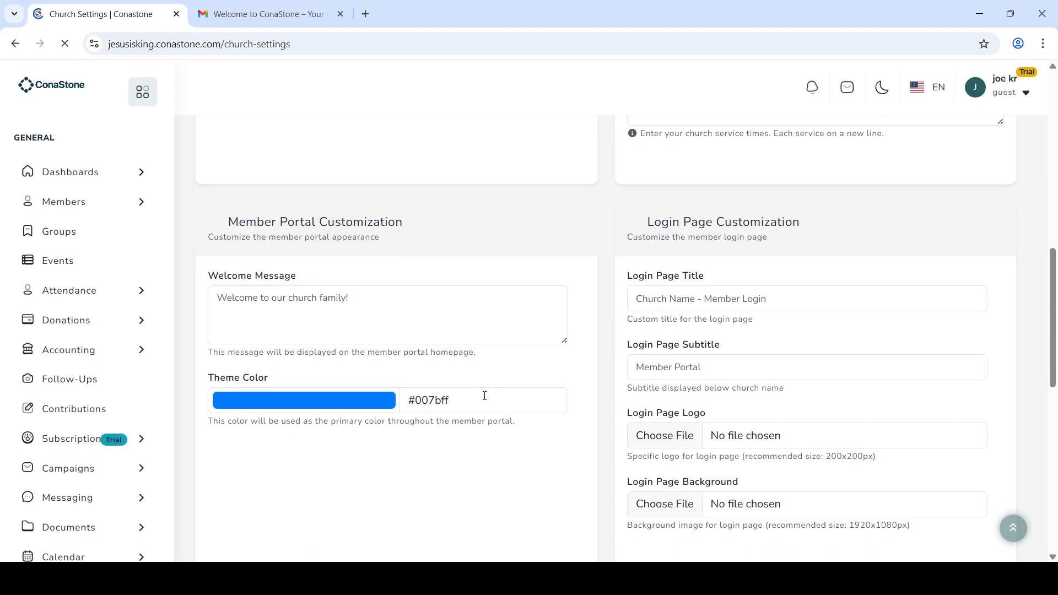
{"action": "left_click", "coordinate": [765, 302]}
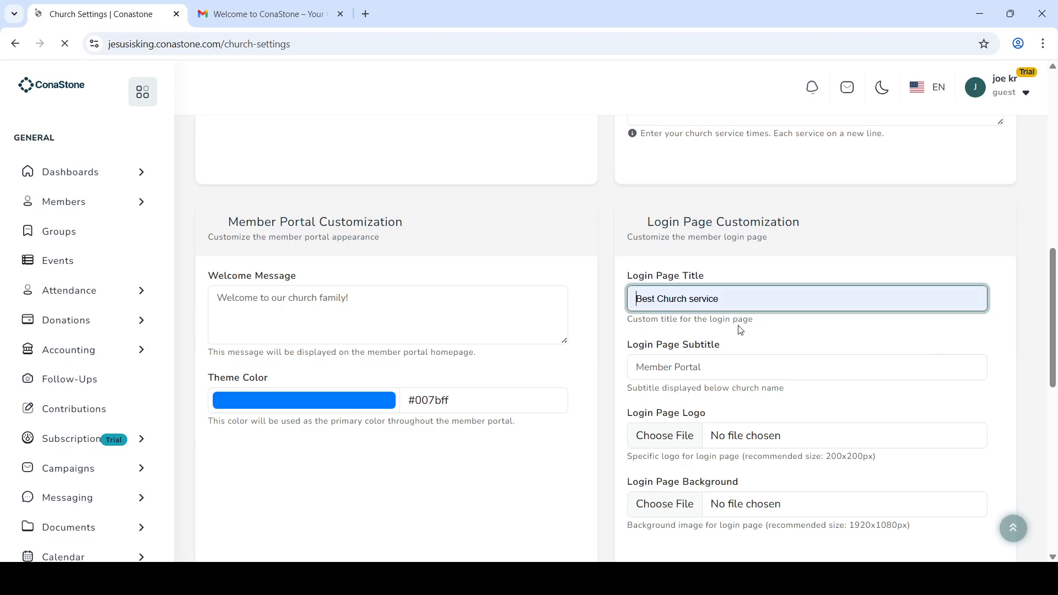
{"action": "left_click", "coordinate": [738, 344]}
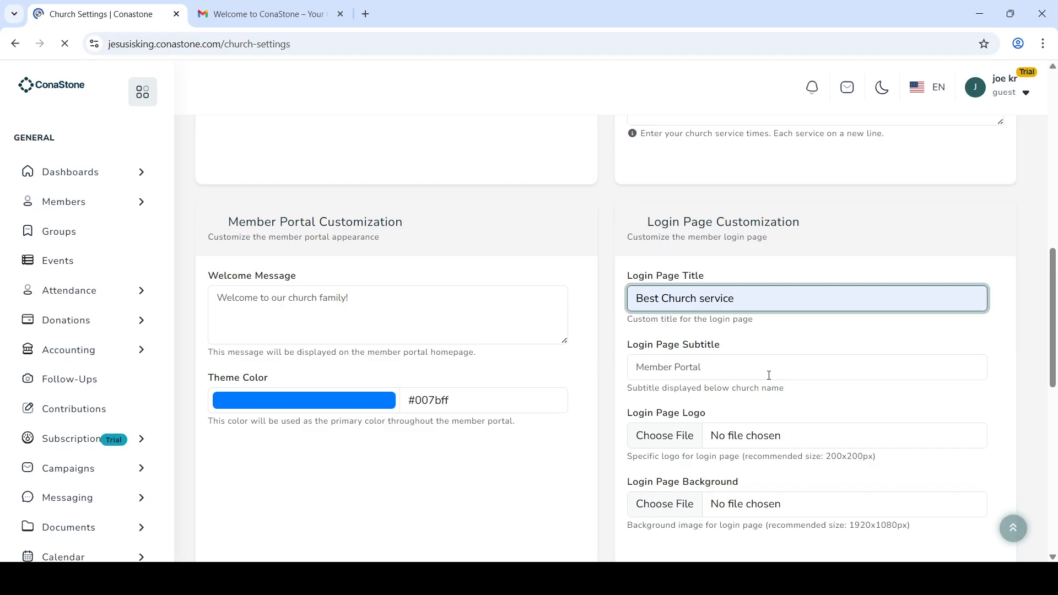
{"action": "scroll", "coordinate": [729, 421], "scroll_direction": "down", "scroll_amount": 1}
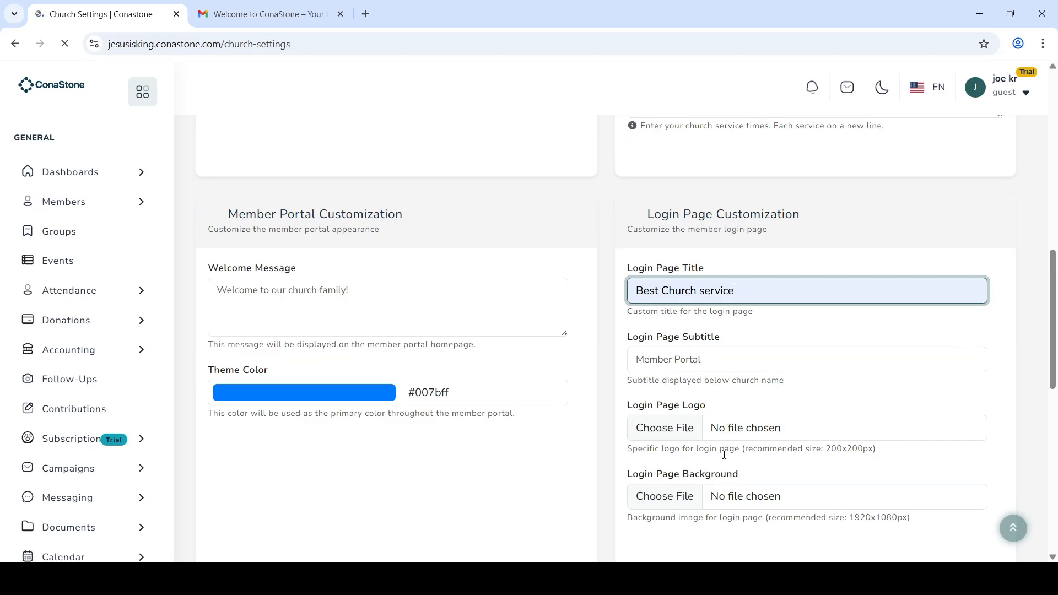
{"action": "left_click", "coordinate": [743, 325]}
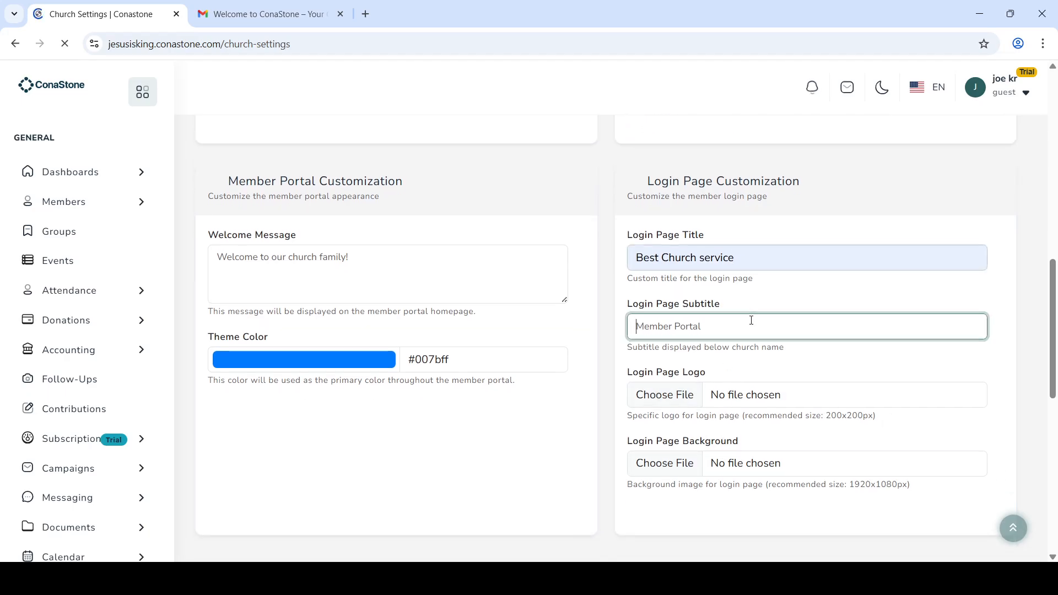
{"action": "type", "text": "Memebers Login"}
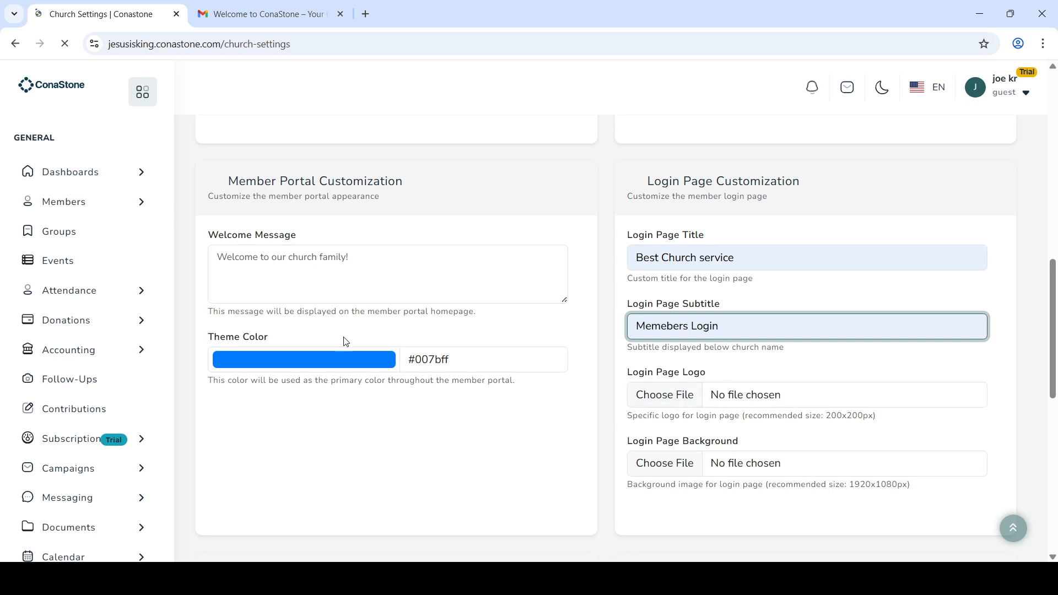
Step: Change the member portal theme colour to magenta #c016ac
{"action": "left_click", "coordinate": [348, 365]}
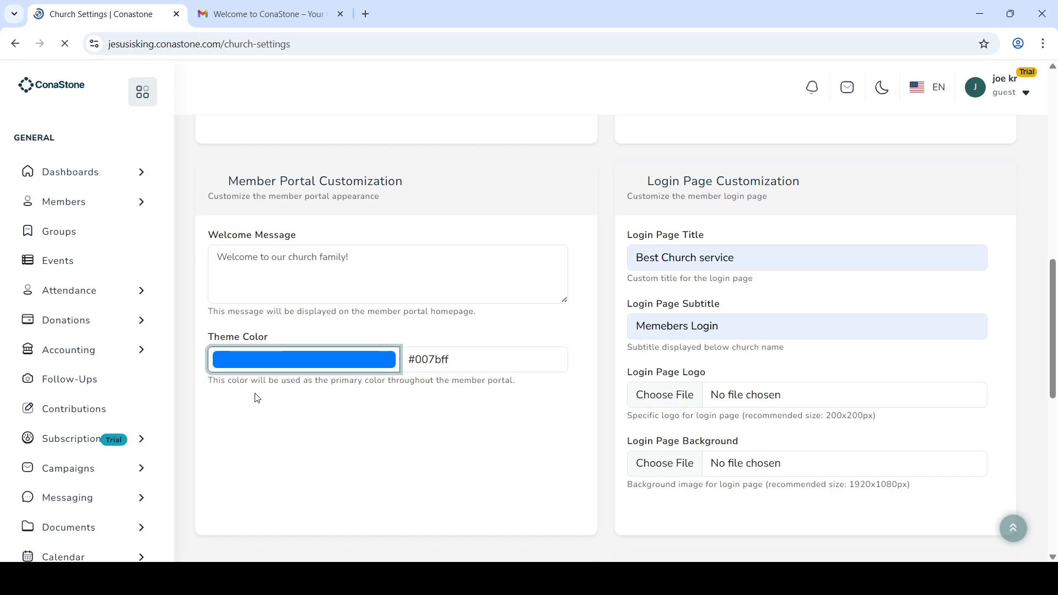
{"action": "left_click", "coordinate": [282, 483]}
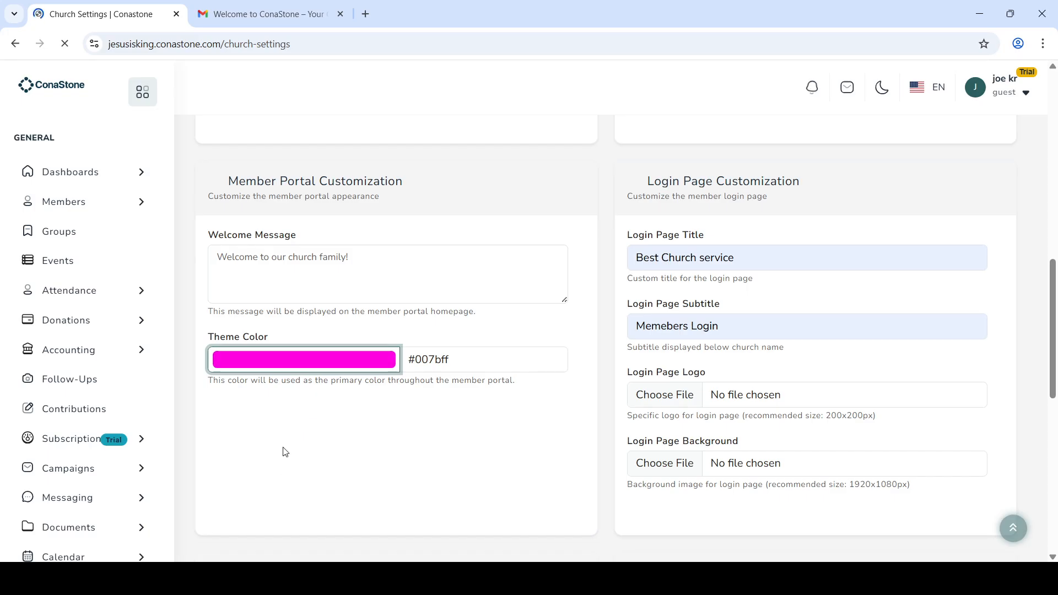
{"action": "left_click", "coordinate": [351, 400]}
{"action": "left_click", "coordinate": [462, 444]}
Step: Turn on Enable Member Login
{"action": "scroll", "coordinate": [462, 444], "scroll_direction": "down", "scroll_amount": 5}
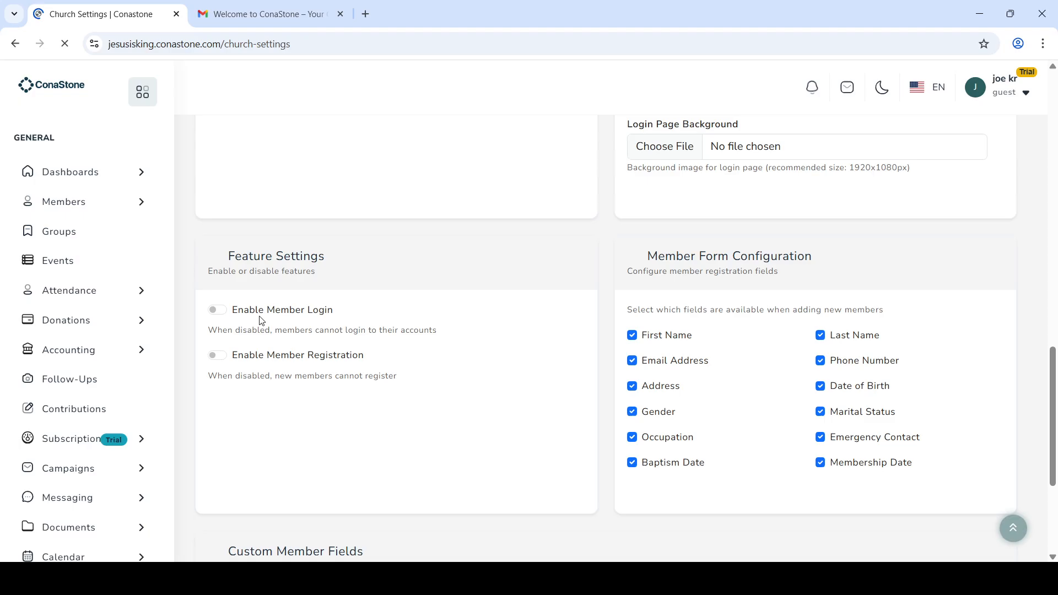
{"action": "left_click", "coordinate": [221, 310]}
{"action": "scroll", "coordinate": [434, 380], "scroll_direction": "down", "scroll_amount": 1}
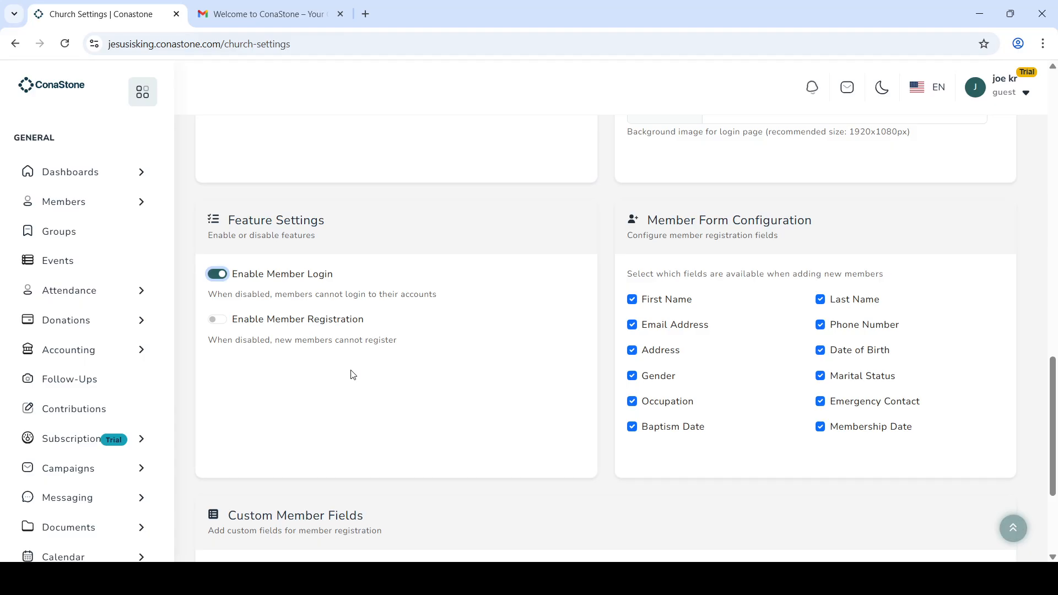
{"action": "scroll", "coordinate": [353, 374], "scroll_direction": "down", "scroll_amount": 3}
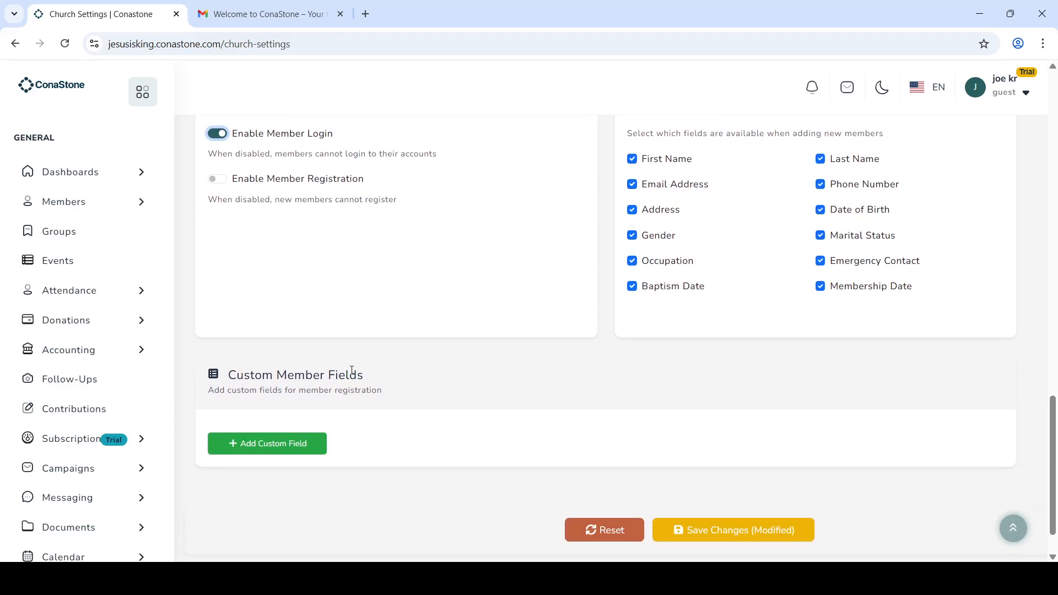
Step: Add and then remove a custom member field, and save the church settings
{"action": "left_click", "coordinate": [302, 448]}
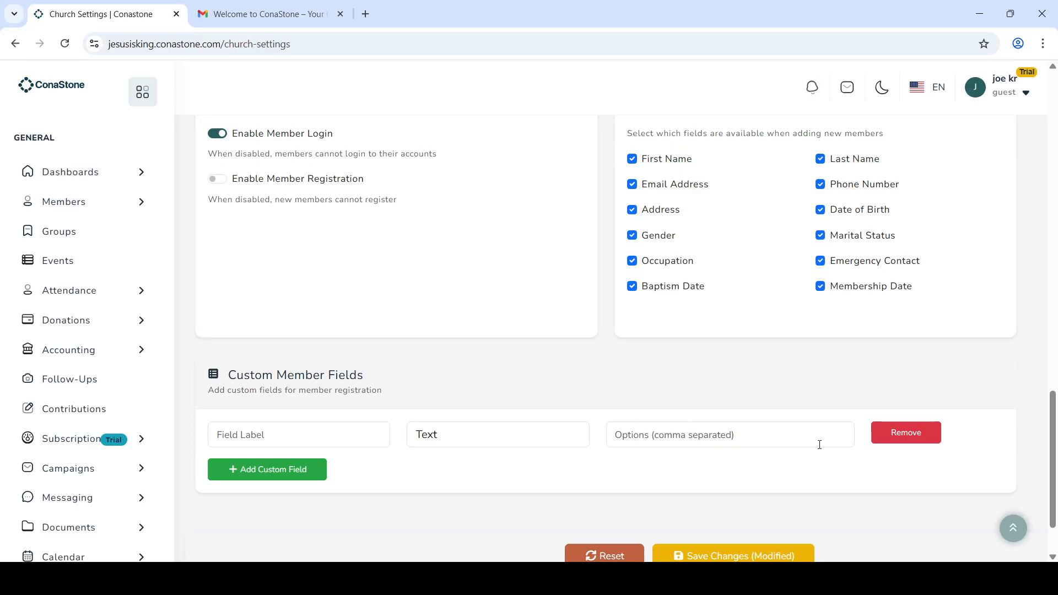
{"action": "left_click", "coordinate": [899, 437]}
{"action": "scroll", "coordinate": [824, 413], "scroll_direction": "up", "scroll_amount": 8}
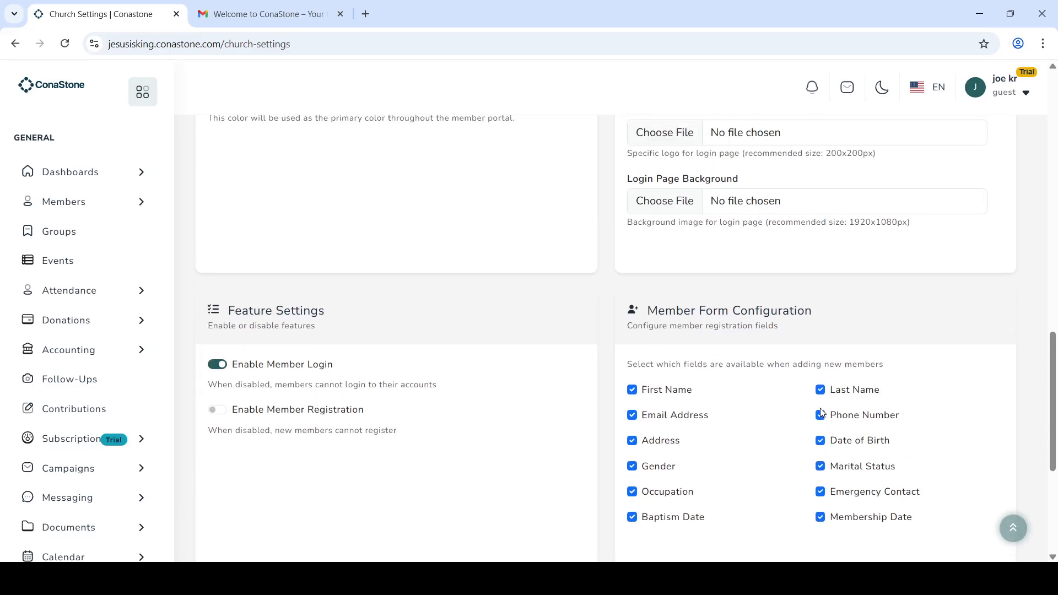
{"action": "scroll", "coordinate": [822, 413], "scroll_direction": "down", "scroll_amount": 8}
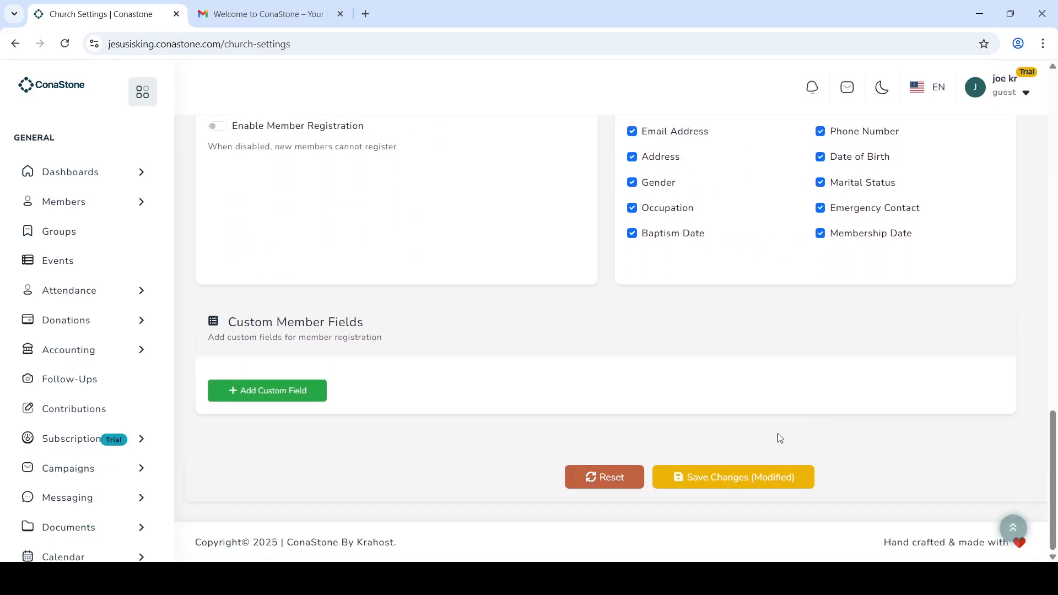
{"action": "left_click", "coordinate": [758, 468]}
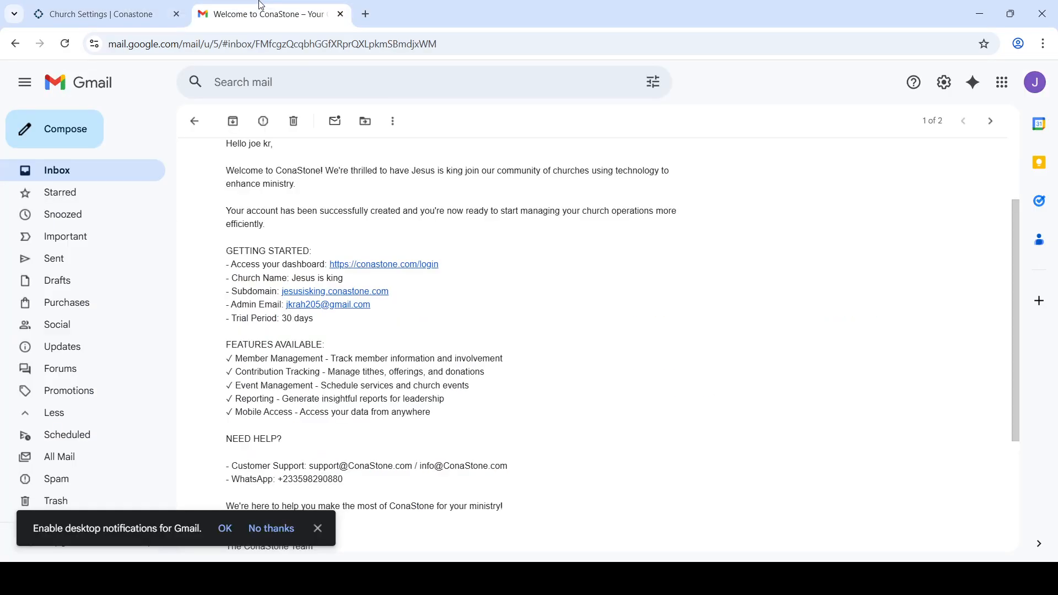
Step: Highlight the subdomain jesusisking.conastone.com in the ConaStone welcome email in Gmail
{"action": "left_click", "coordinate": [260, 12]}
{"action": "left_click_drag", "start_coordinate": [389, 291], "coordinate": [282, 292]}
{"action": "key", "text": "ctrl+c"}
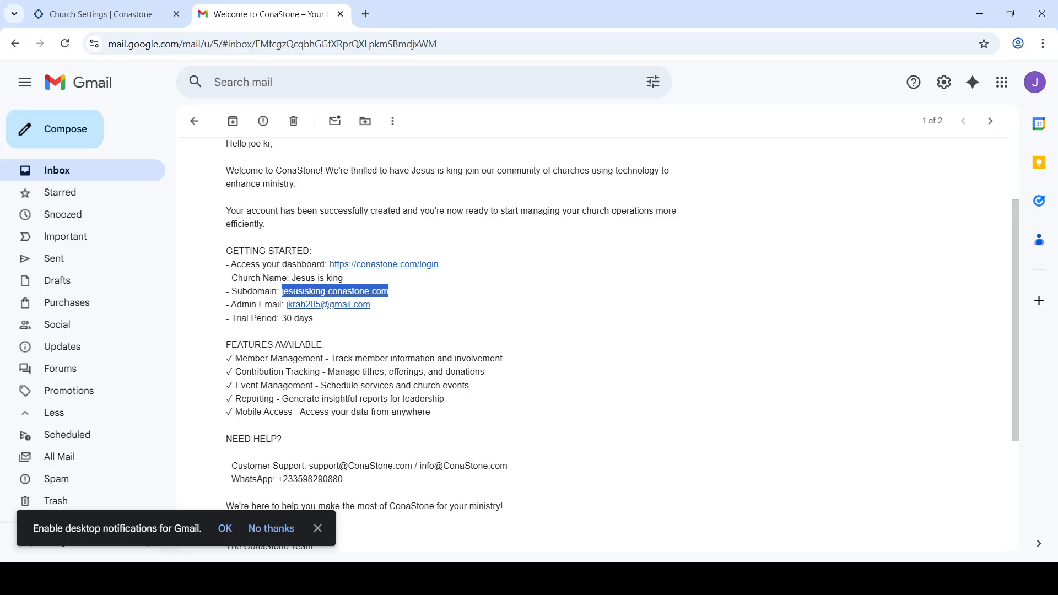
{"action": "left_click", "coordinate": [117, 19]}
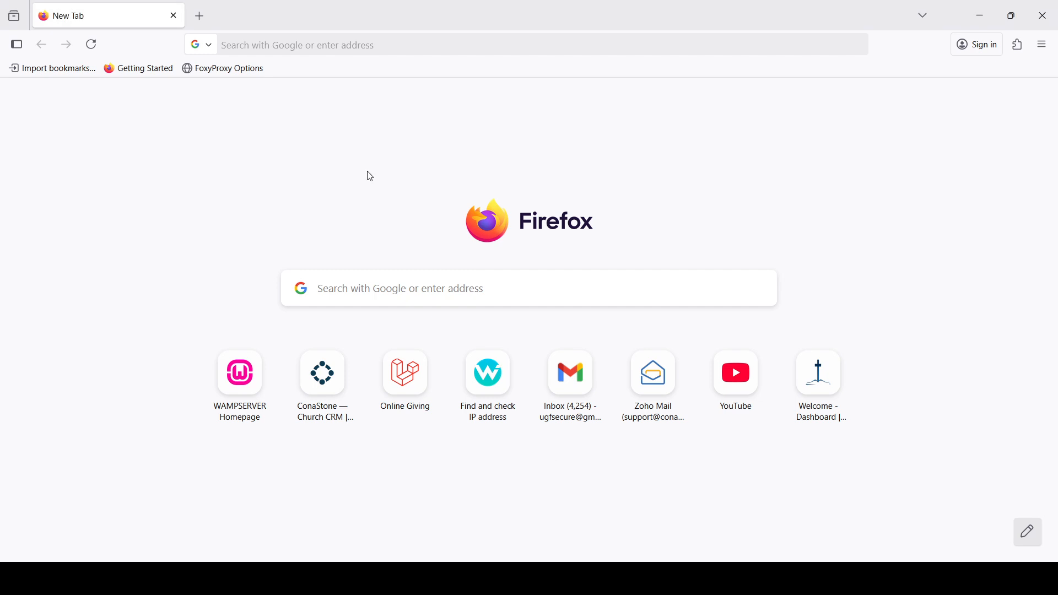
Step: Load the pasted subdomain plus /member/login in Firefox to preview the magenta member login page
{"action": "left_click", "coordinate": [323, 43]}
{"action": "key", "text": "ctrl+v"}
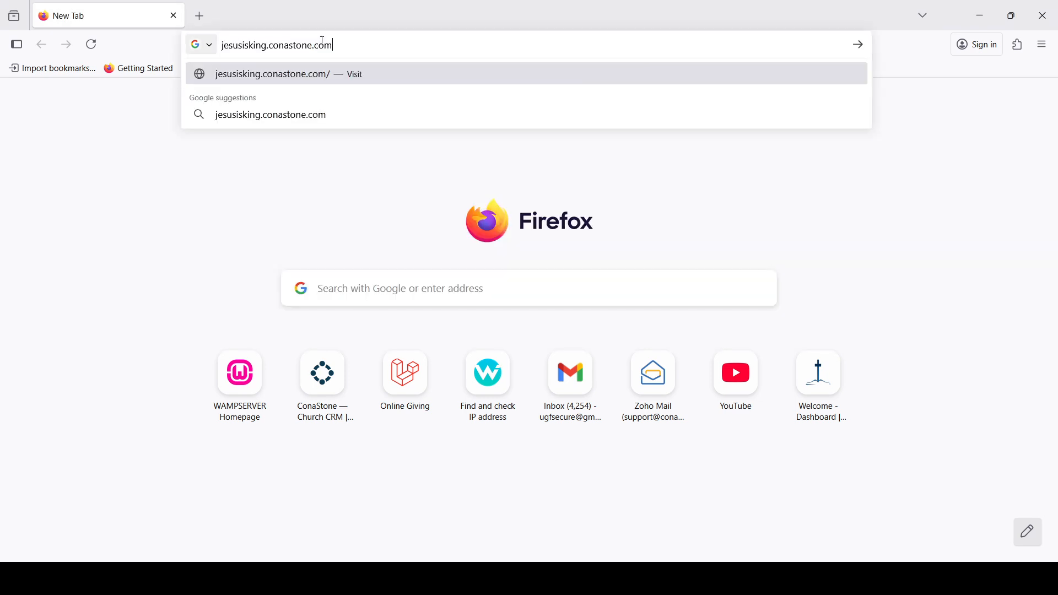
{"action": "type", "text": "/mem"}
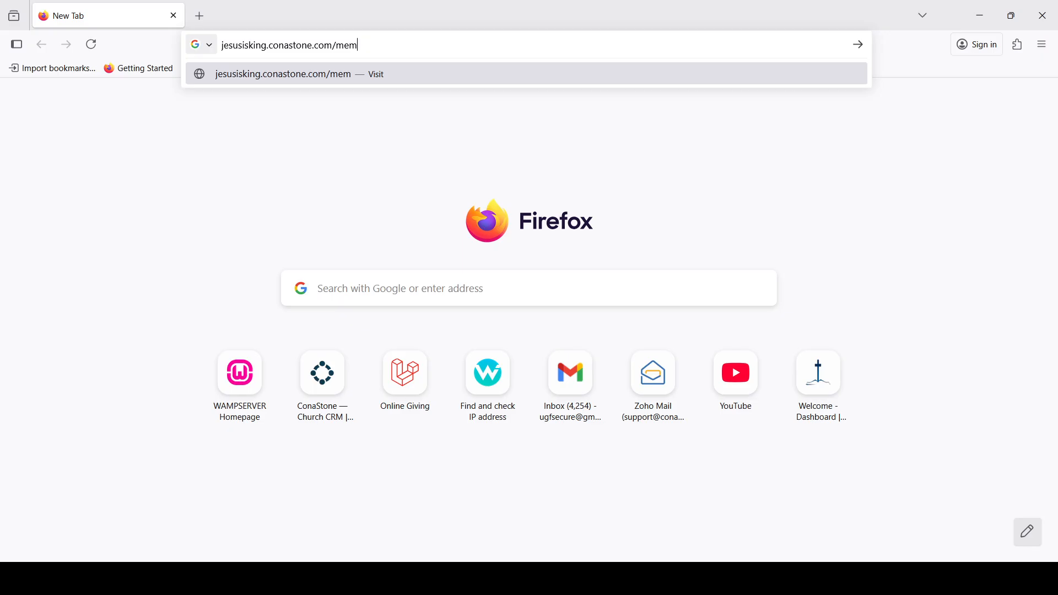
{"action": "type", "text": "ber/login"}
{"action": "key", "text": "Return"}
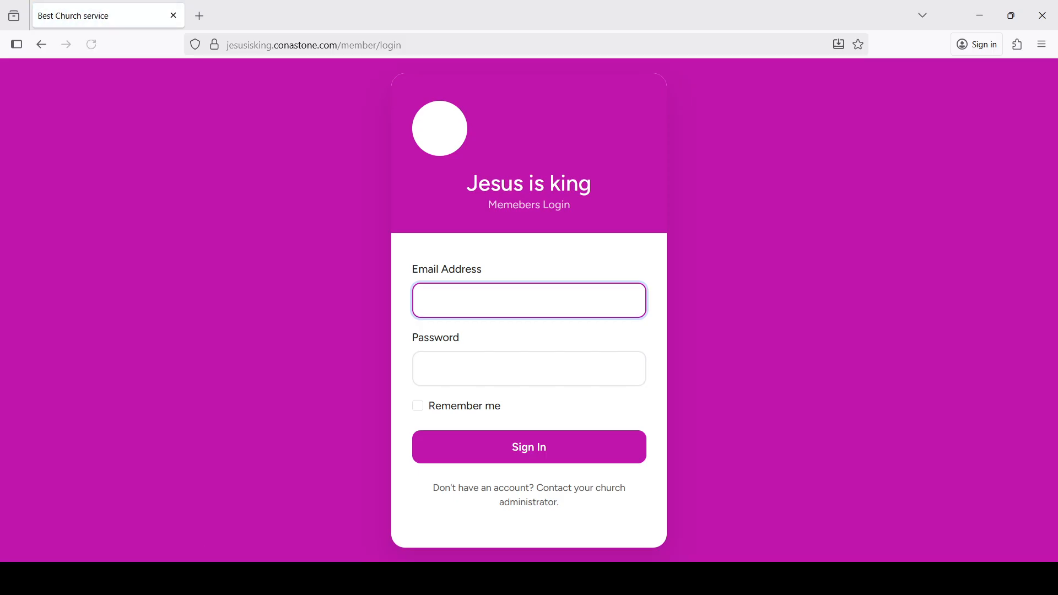
{"action": "left_click", "coordinate": [675, 289]}
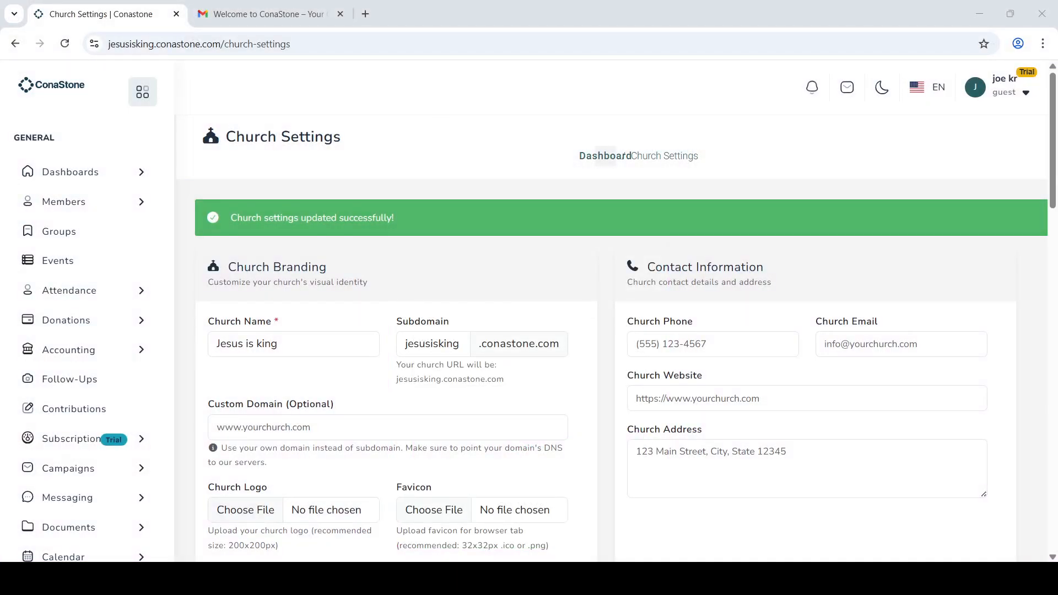
Step: Change the church theme colour to yellow #d6c90a
{"action": "scroll", "coordinate": [510, 407], "scroll_direction": "down", "scroll_amount": 9}
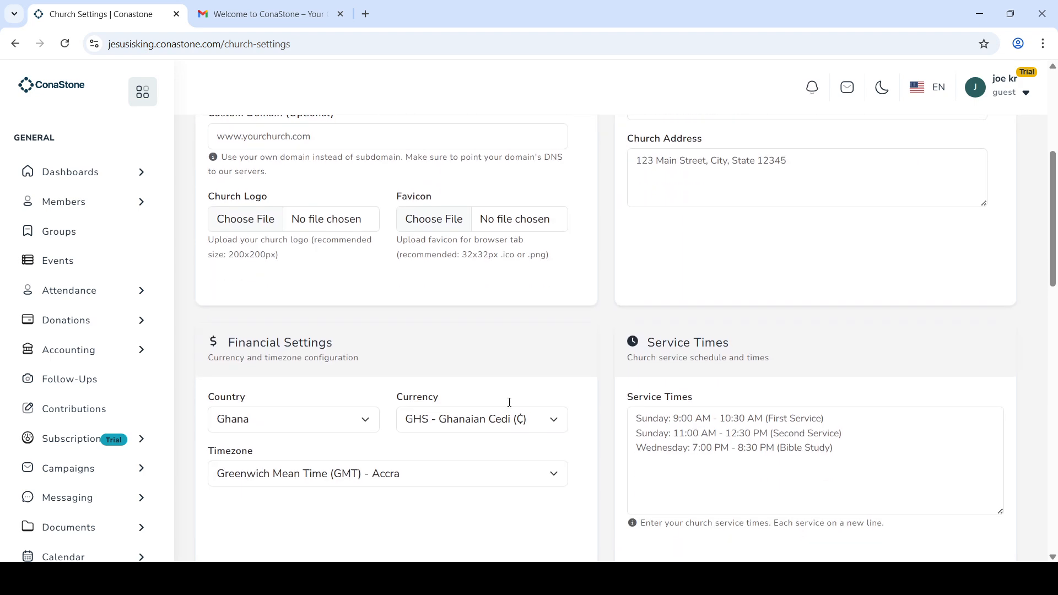
{"action": "scroll", "coordinate": [510, 406], "scroll_direction": "down", "scroll_amount": 3}
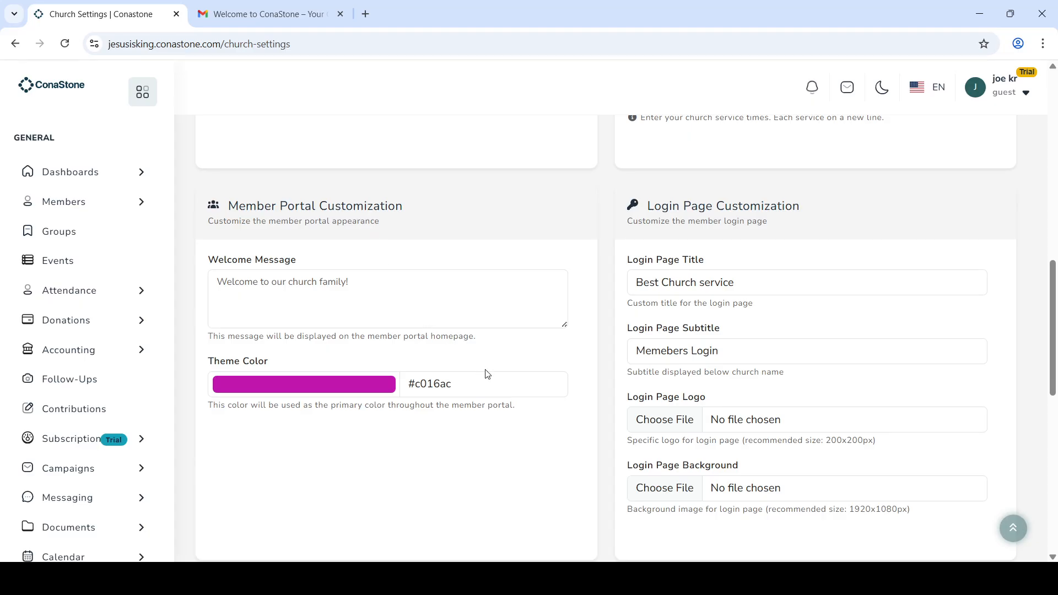
{"action": "left_click", "coordinate": [367, 389]}
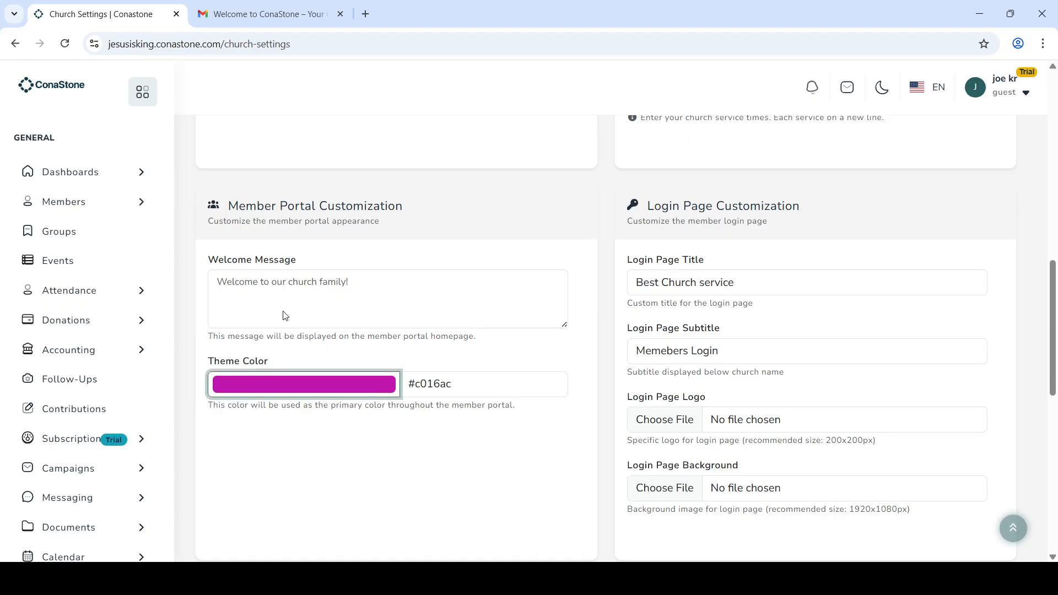
{"action": "left_click", "coordinate": [346, 308]}
{"action": "left_click", "coordinate": [361, 215]}
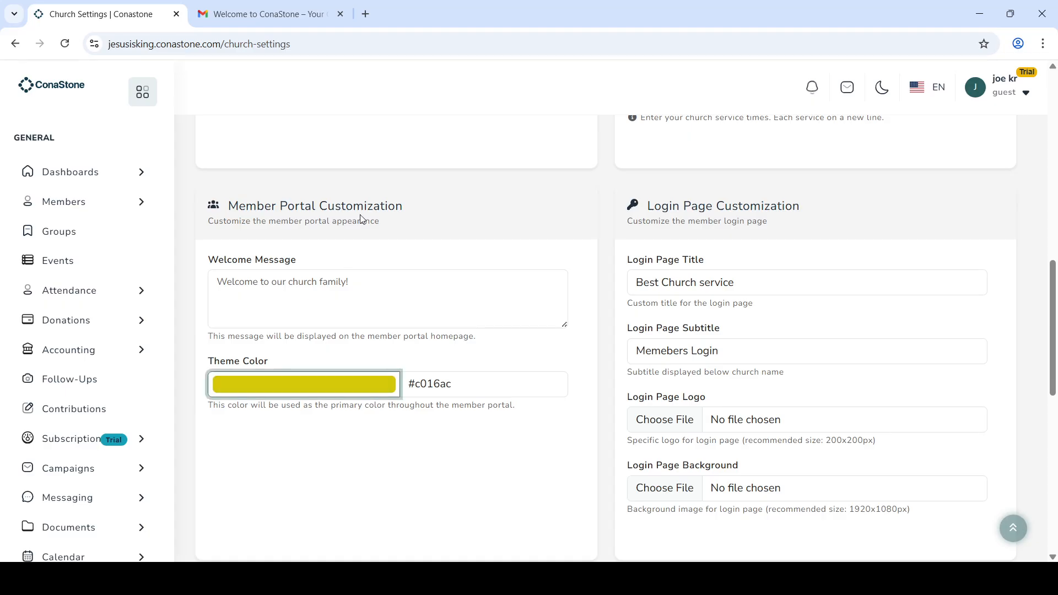
{"action": "left_click", "coordinate": [518, 418]}
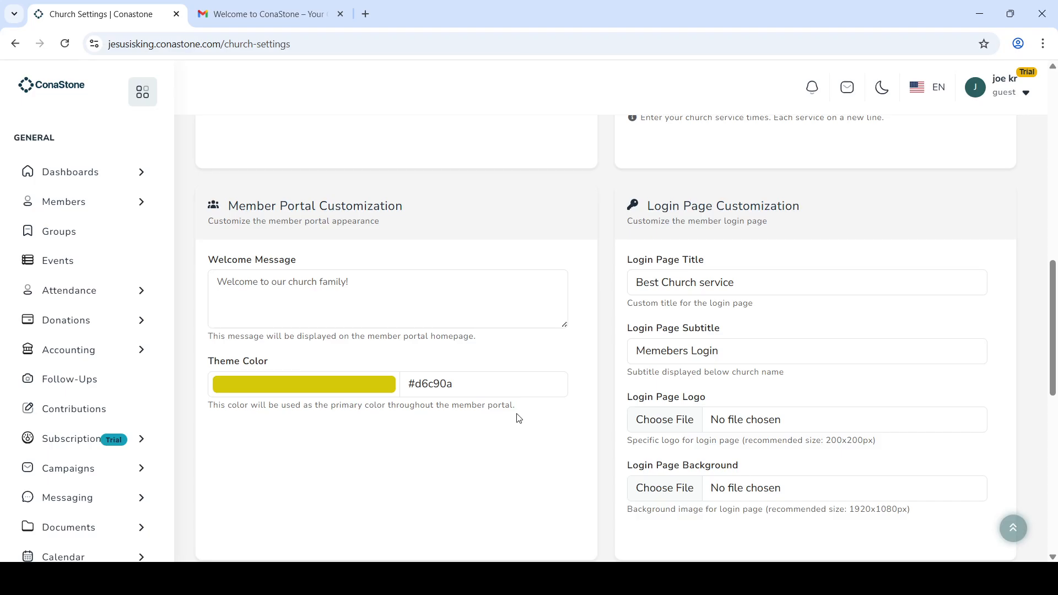
Step: Retitle the login page 'Jesus is King' and save the church settings
{"action": "scroll", "coordinate": [517, 417], "scroll_direction": "down", "scroll_amount": 2}
{"action": "left_click", "coordinate": [742, 207]}
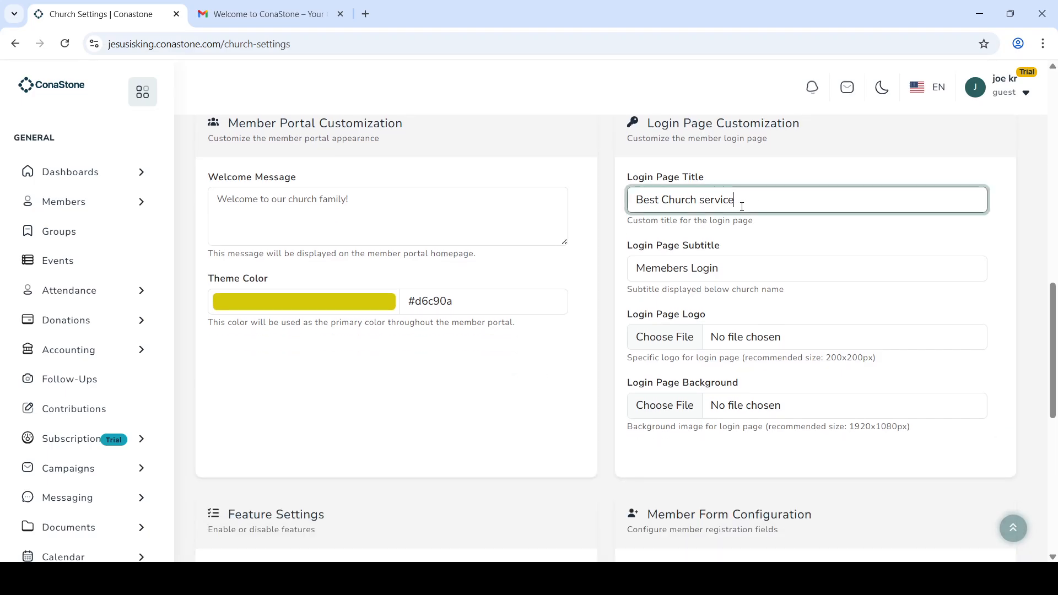
{"action": "left_click_drag", "start_coordinate": [742, 206], "coordinate": [619, 211]}
{"action": "type", "text": "Jesus is King"}
{"action": "scroll", "coordinate": [615, 343], "scroll_direction": "down", "scroll_amount": 8}
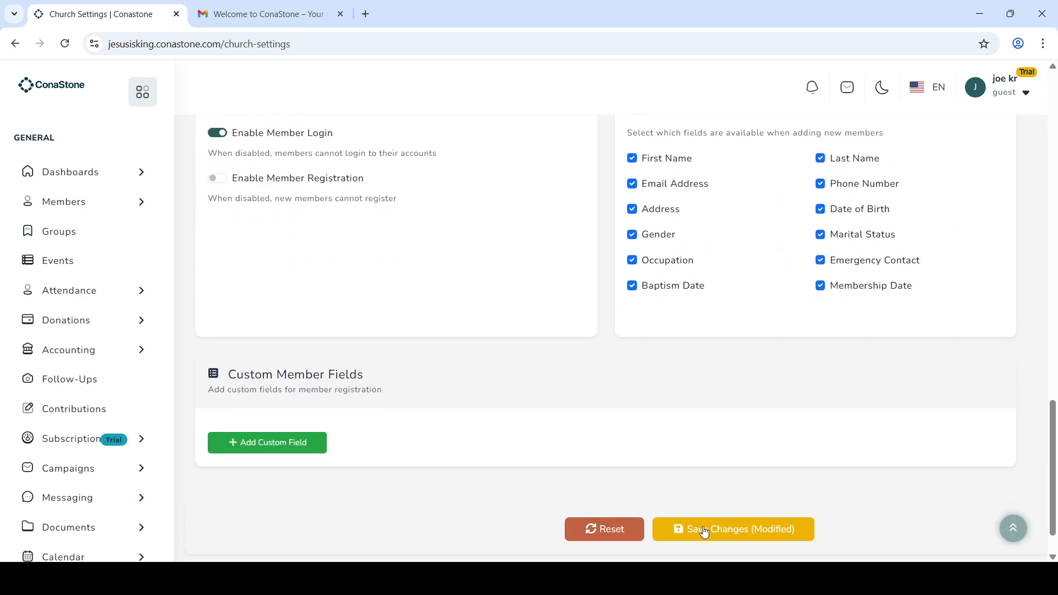
{"action": "left_click", "coordinate": [727, 533]}
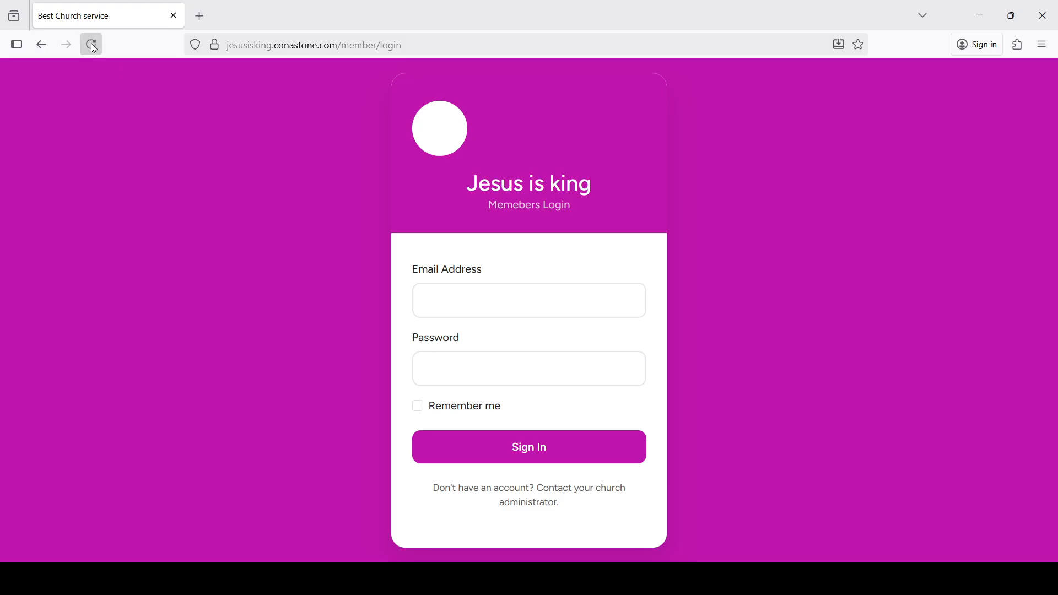
Step: Reload the Firefox member login page to show the new yellow theme
{"action": "left_click", "coordinate": [92, 46]}
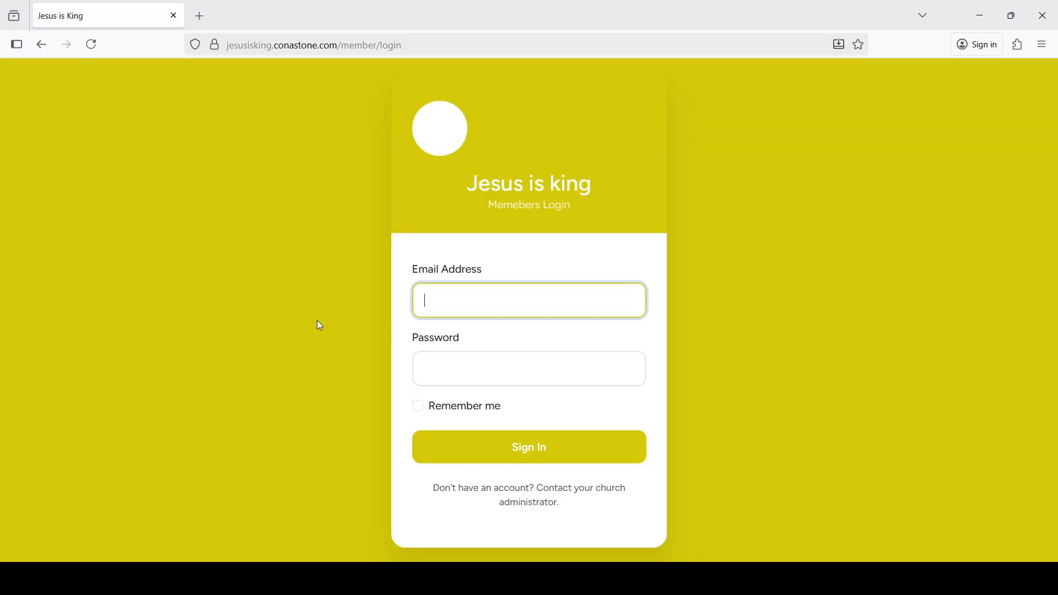
{"action": "left_click", "coordinate": [317, 321]}
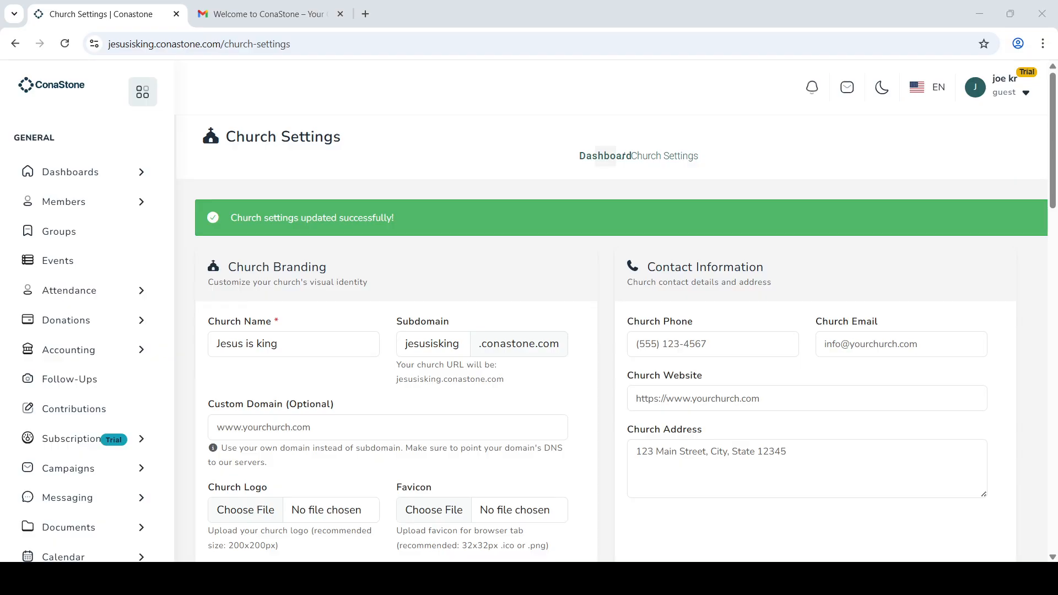
Step: Search Google images for 'church logo' and preview the DesignMantic church logo
{"action": "left_click", "coordinate": [365, 14]}
{"action": "left_click", "coordinate": [377, 47]}
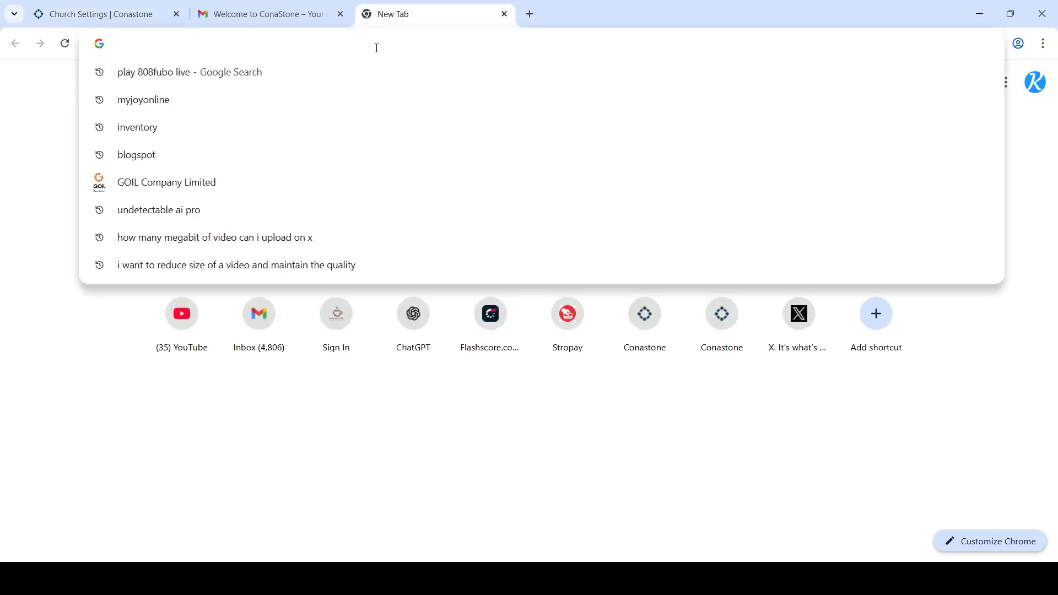
{"action": "type", "text": "church"}
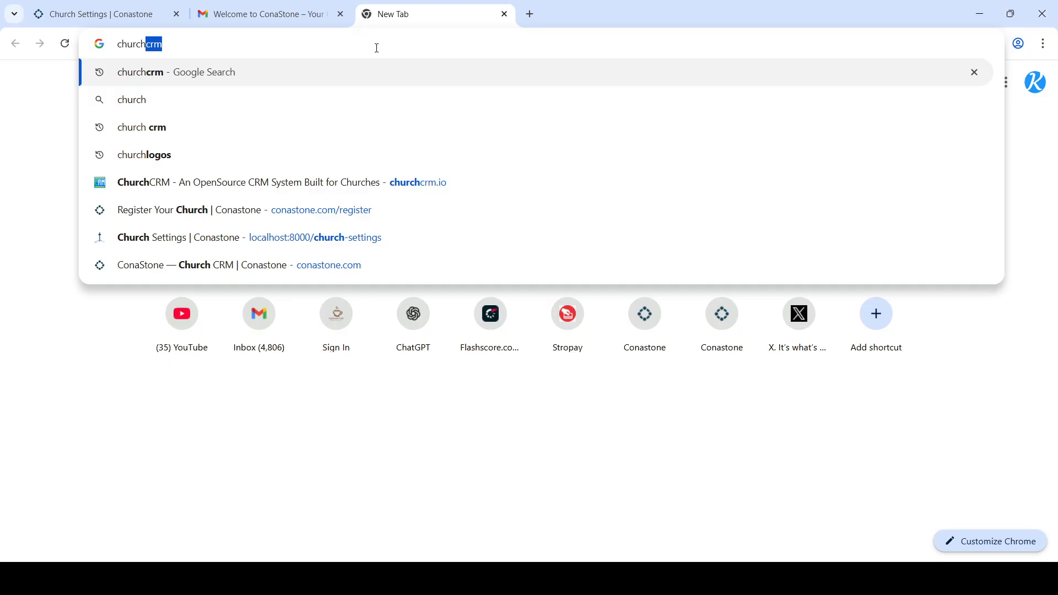
{"action": "type", "text": " logo"}
{"action": "key", "text": "Return"}
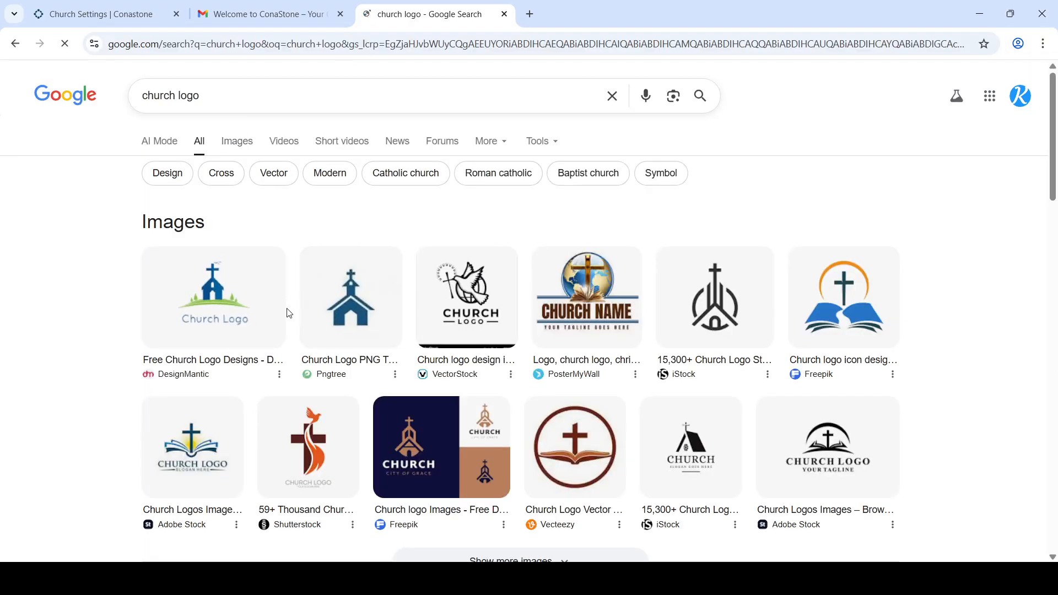
{"action": "left_click", "coordinate": [240, 312]}
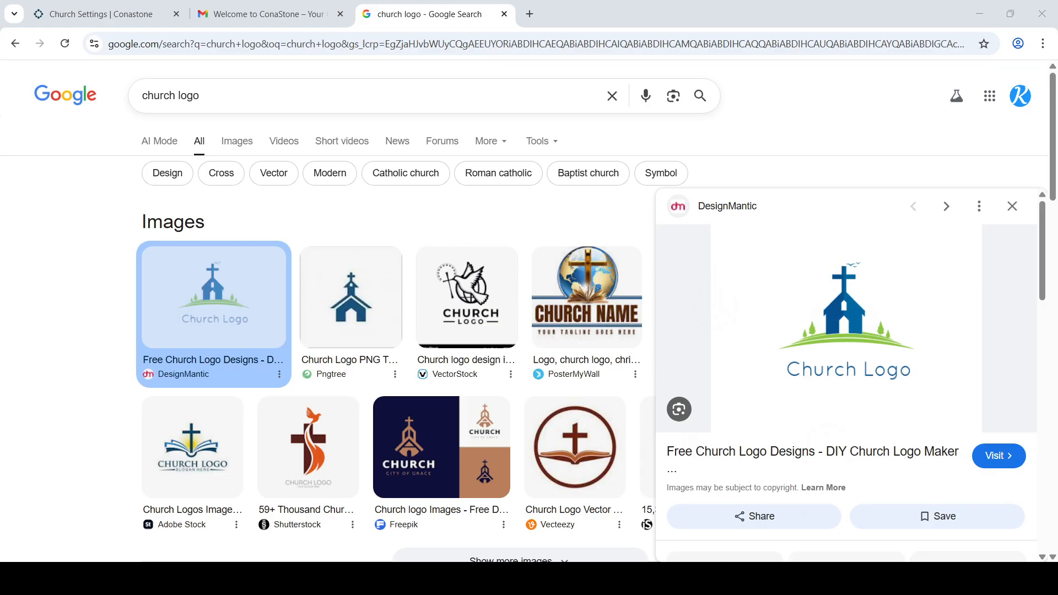
Step: Set 170886.png as the Login Page Logo and save the church settings
{"action": "left_click", "coordinate": [149, 8]}
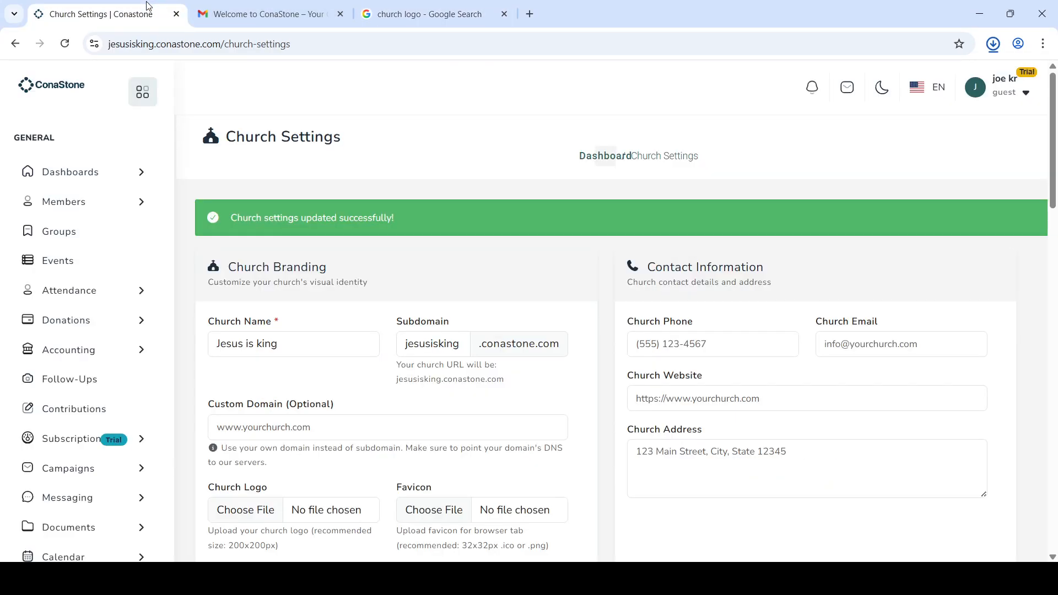
{"action": "scroll", "coordinate": [540, 403], "scroll_direction": "down", "scroll_amount": 10}
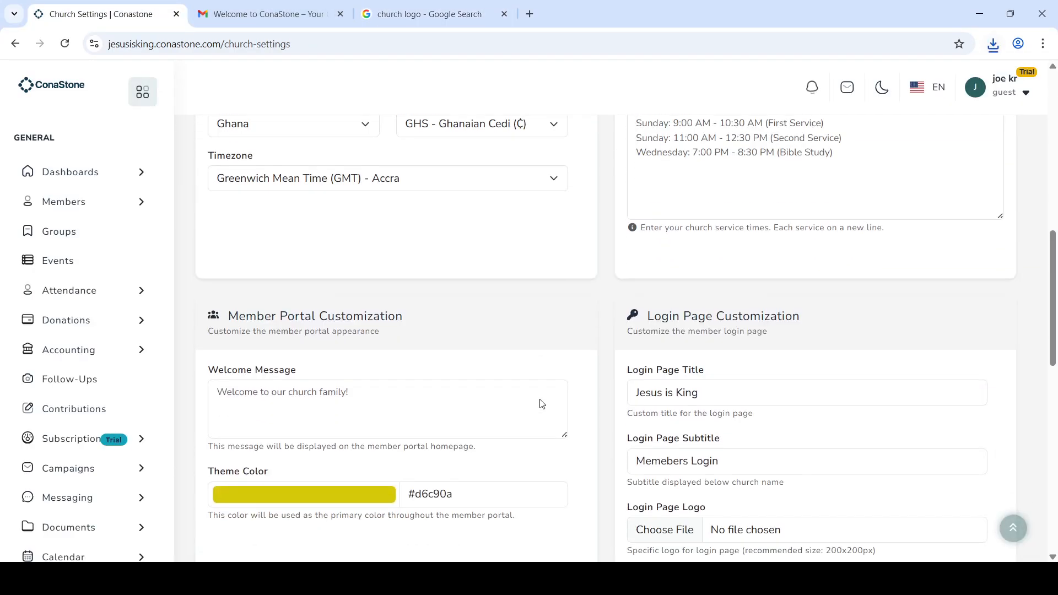
{"action": "scroll", "coordinate": [541, 404], "scroll_direction": "down", "scroll_amount": 6}
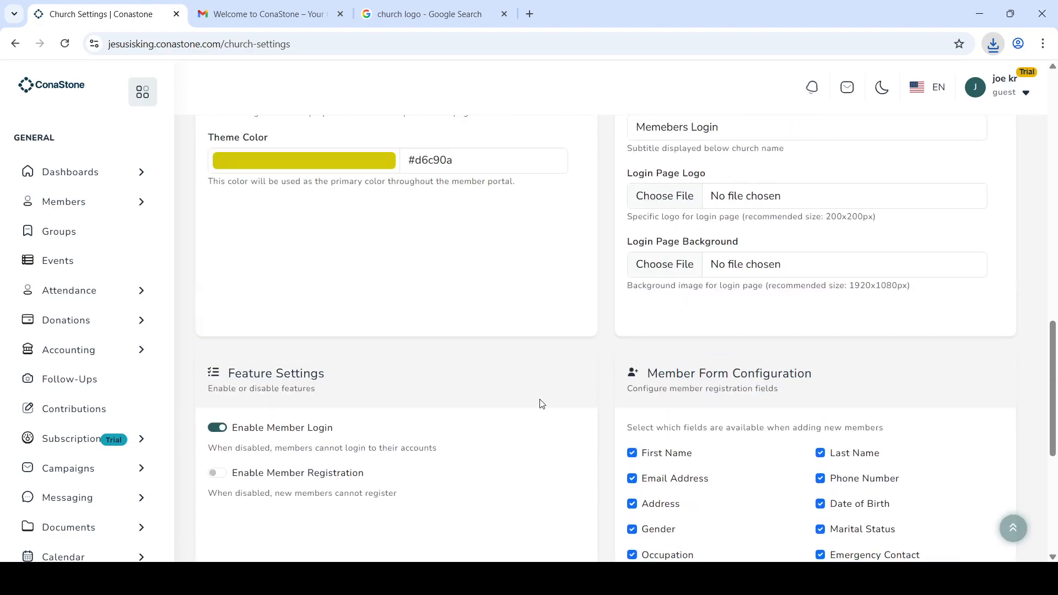
{"action": "scroll", "coordinate": [541, 403], "scroll_direction": "up", "scroll_amount": 4}
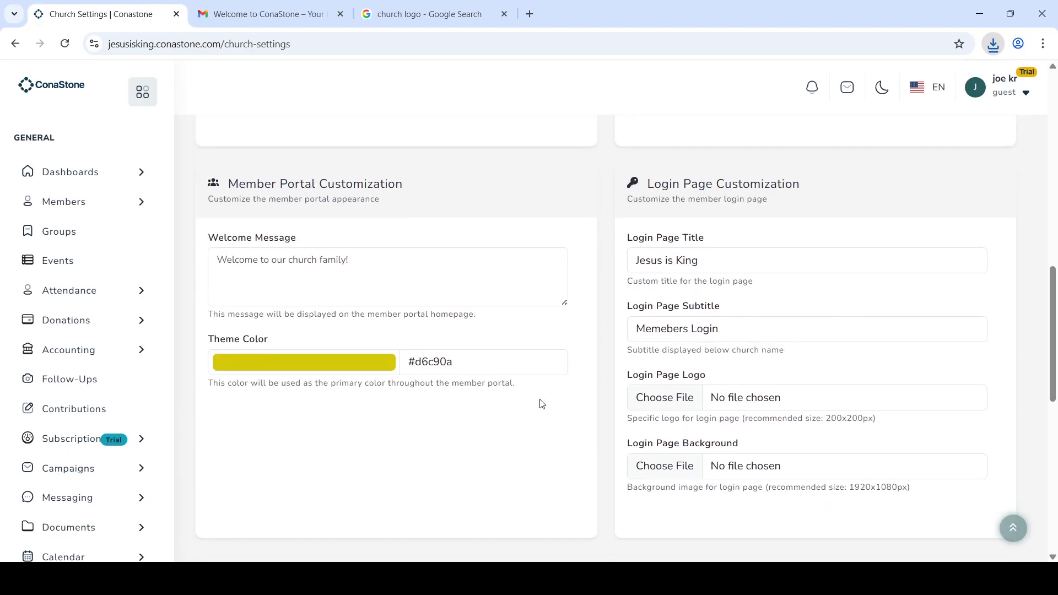
{"action": "left_click", "coordinate": [691, 406]}
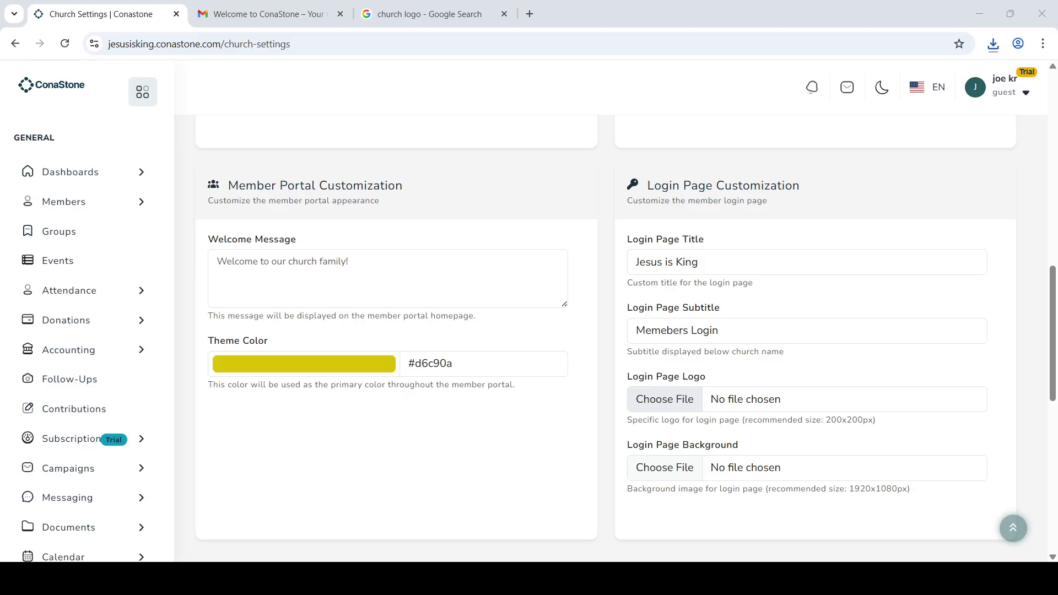
{"action": "left_click", "coordinate": [435, 355]}
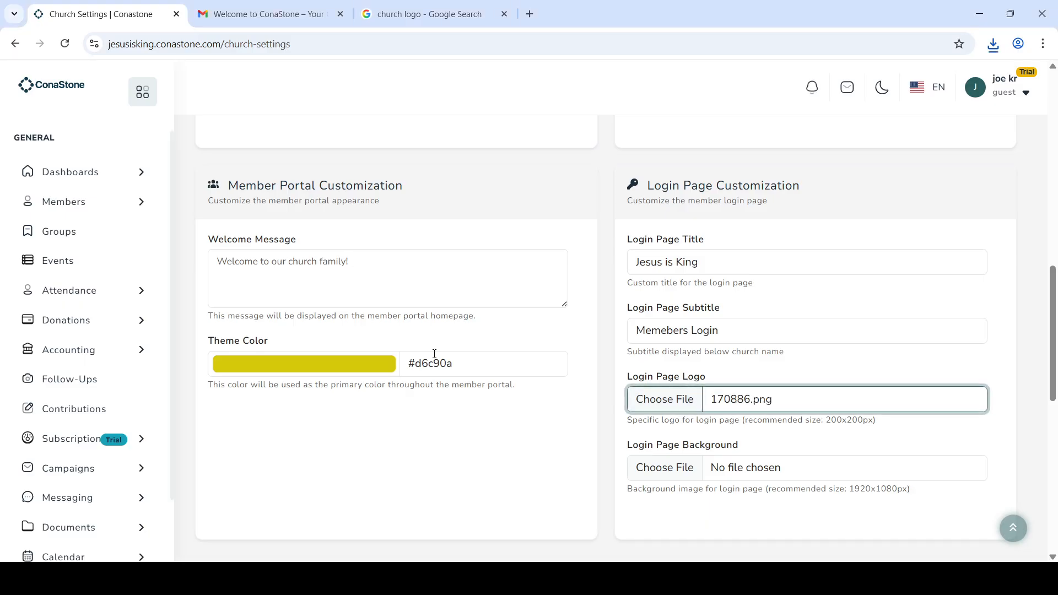
{"action": "scroll", "coordinate": [528, 406], "scroll_direction": "down", "scroll_amount": 6}
{"action": "scroll", "coordinate": [613, 472], "scroll_direction": "down", "scroll_amount": 2}
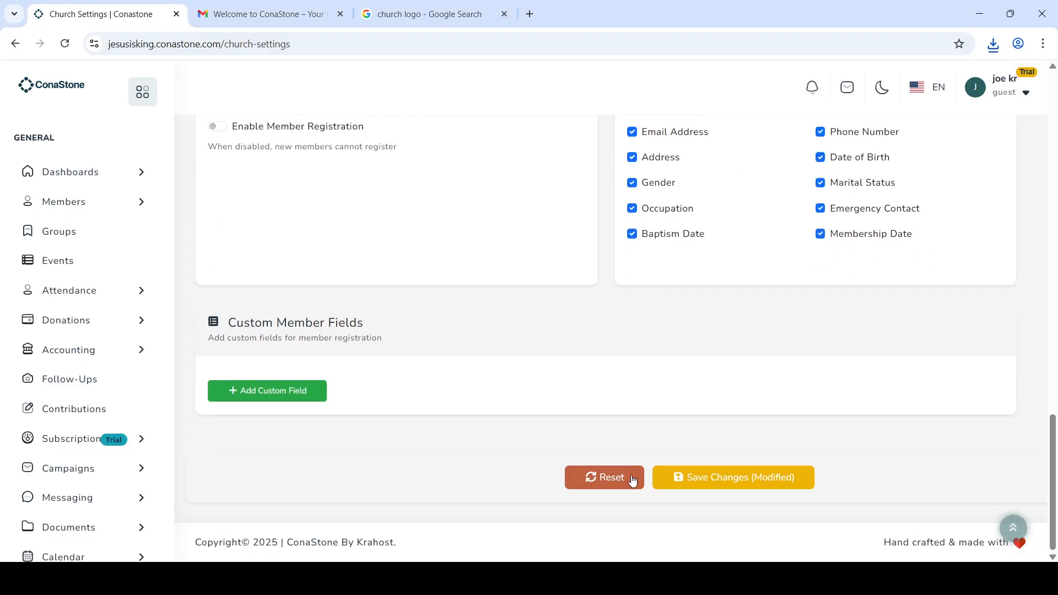
{"action": "left_click", "coordinate": [701, 479]}
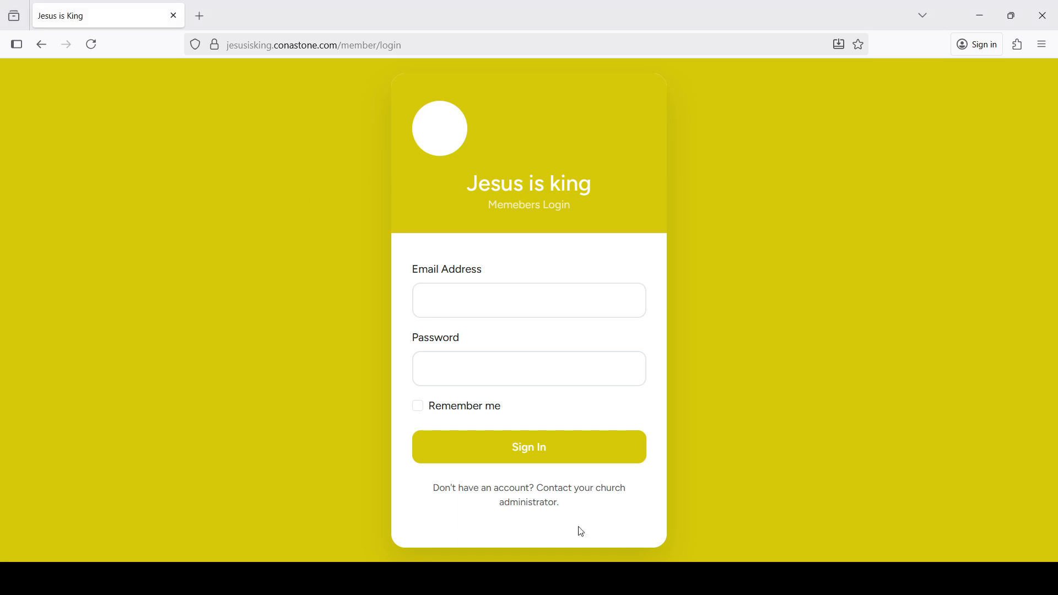
Step: Reload the member login page to confirm the new logo appears
{"action": "left_click", "coordinate": [91, 44]}
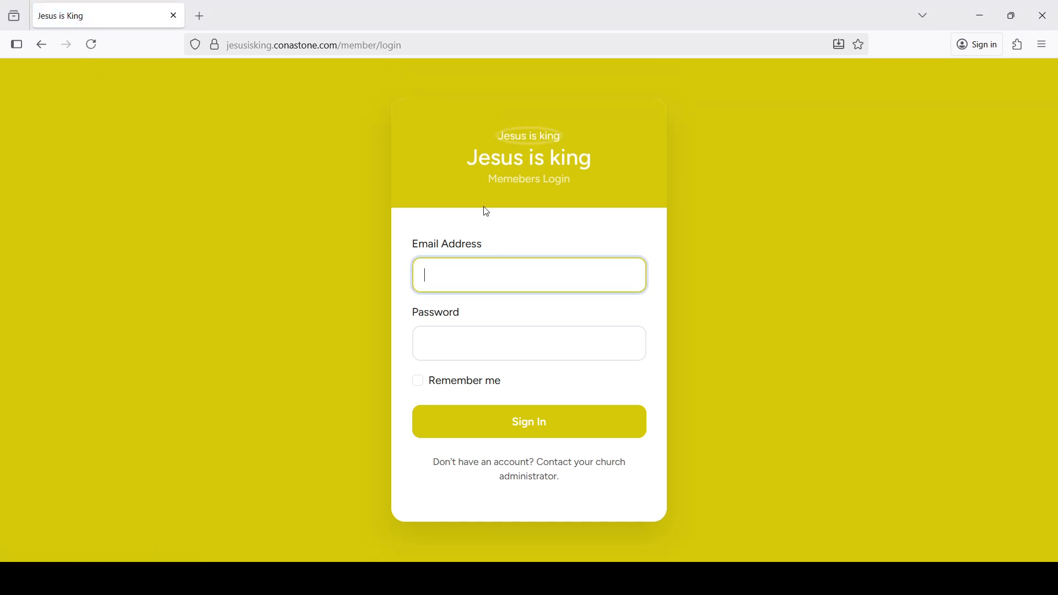
{"action": "left_click", "coordinate": [544, 131]}
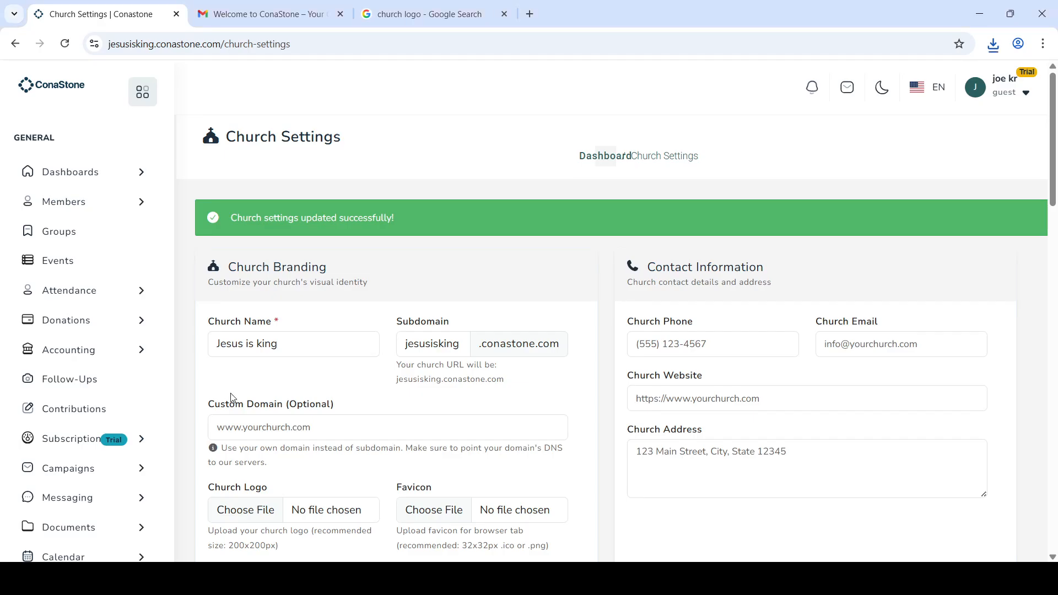
Step: Open the Members list and select the single member's e-mail address for copying
{"action": "left_click", "coordinate": [95, 219]}
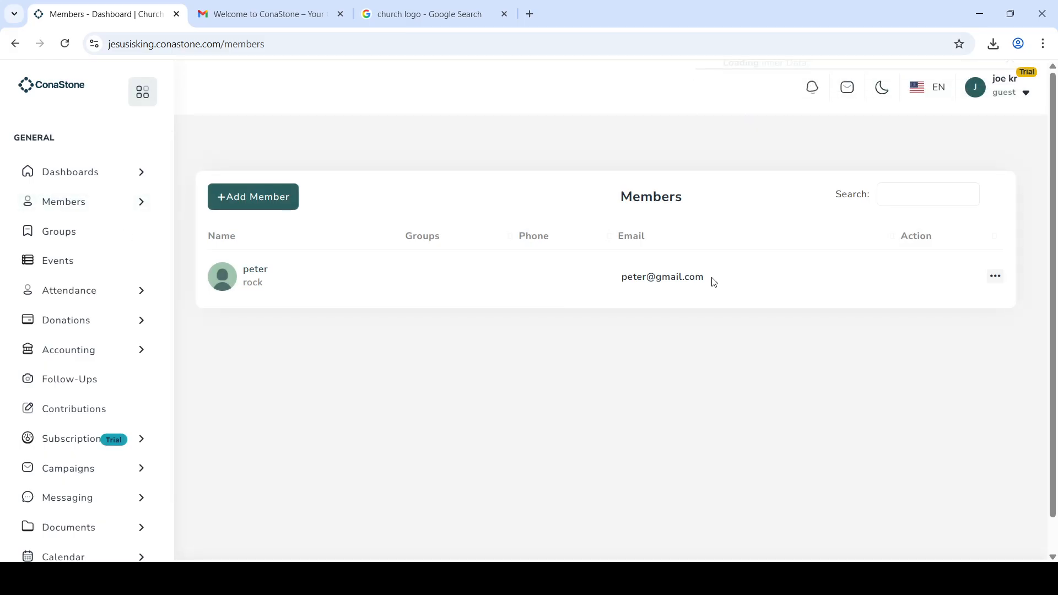
{"action": "left_click_drag", "start_coordinate": [713, 281], "coordinate": [617, 281]}
{"action": "key", "text": "ctrl+c"}
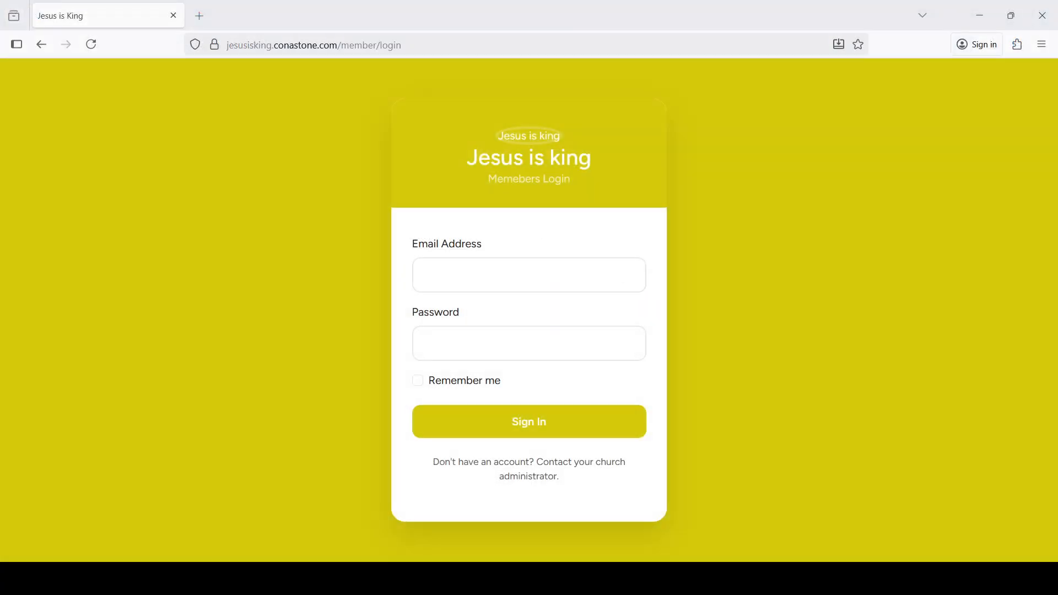
Step: Log in to the member portal with the pasted member e-mail and the member's password
{"action": "left_click", "coordinate": [494, 267]}
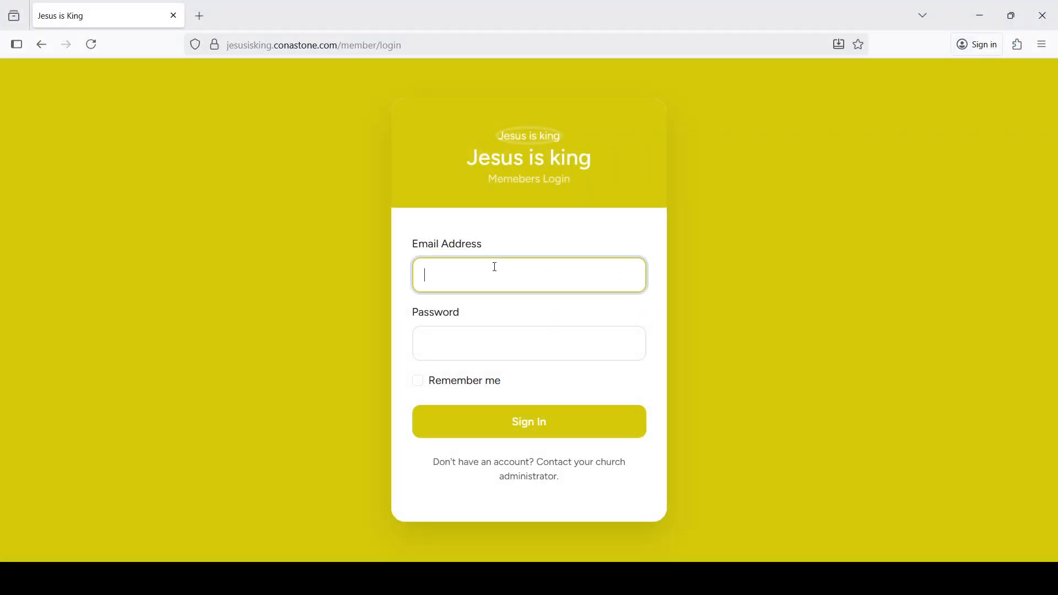
{"action": "key", "text": "ctrl+v"}
{"action": "left_click_drag", "start_coordinate": [445, 275], "coordinate": [347, 272]}
{"action": "key", "text": "BackSpace"}
{"action": "left_click", "coordinate": [524, 335]}
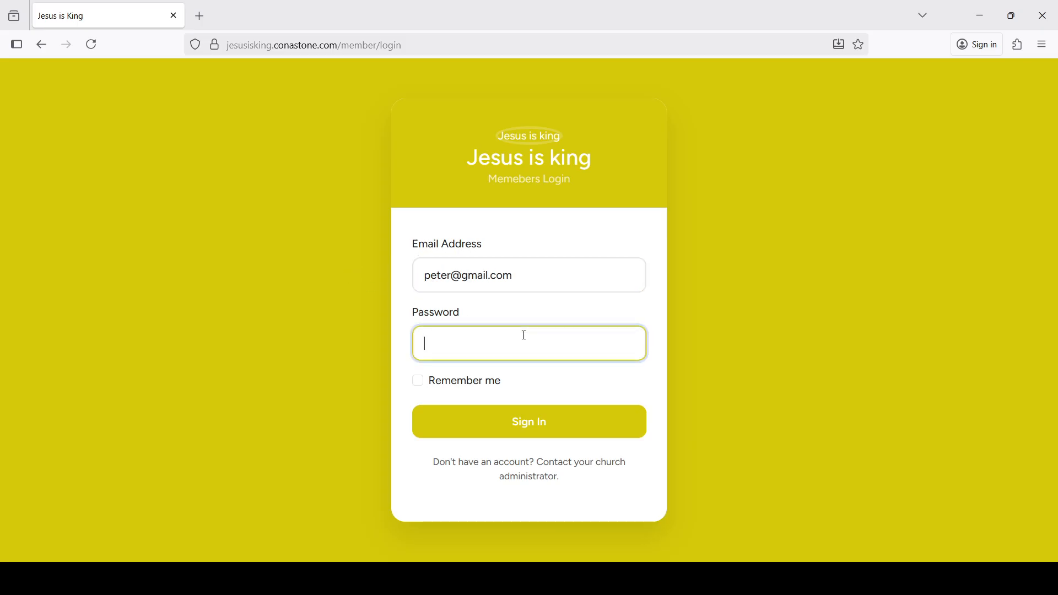
{"action": "type", "text": "123456"}
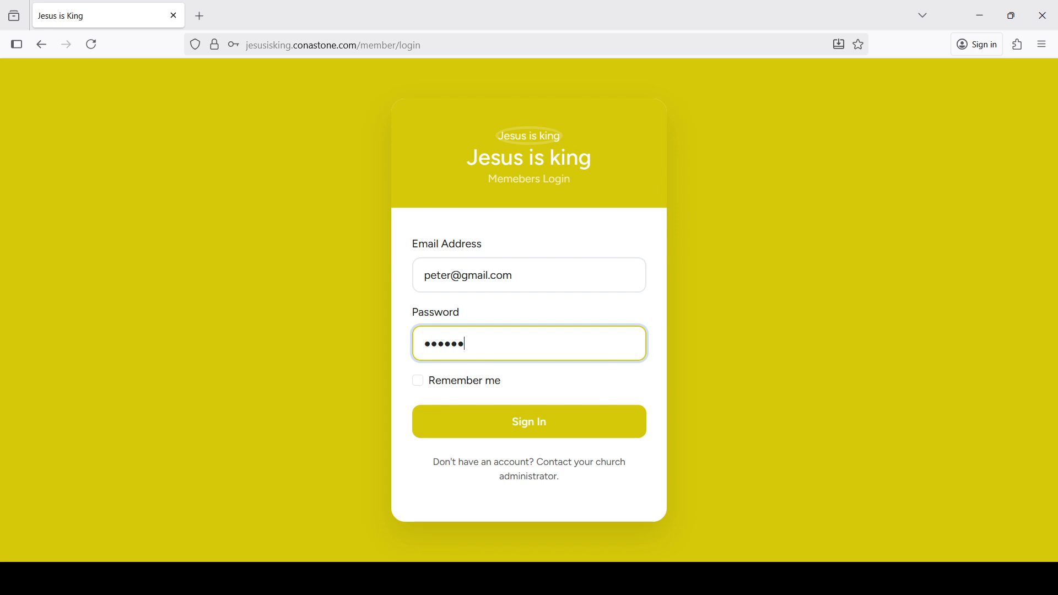
{"action": "type", "text": "789"}
{"action": "key", "text": "Return"}
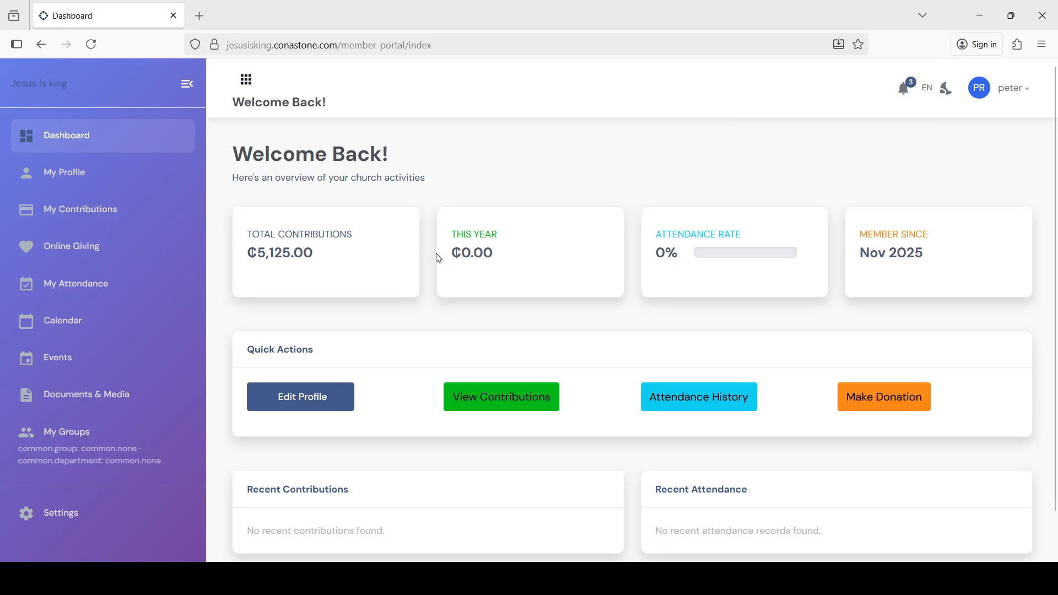
Step: View the member's profile, then the Contribution History totalling ₵5,125.00
{"action": "scroll", "coordinate": [450, 304], "scroll_direction": "down", "scroll_amount": 1}
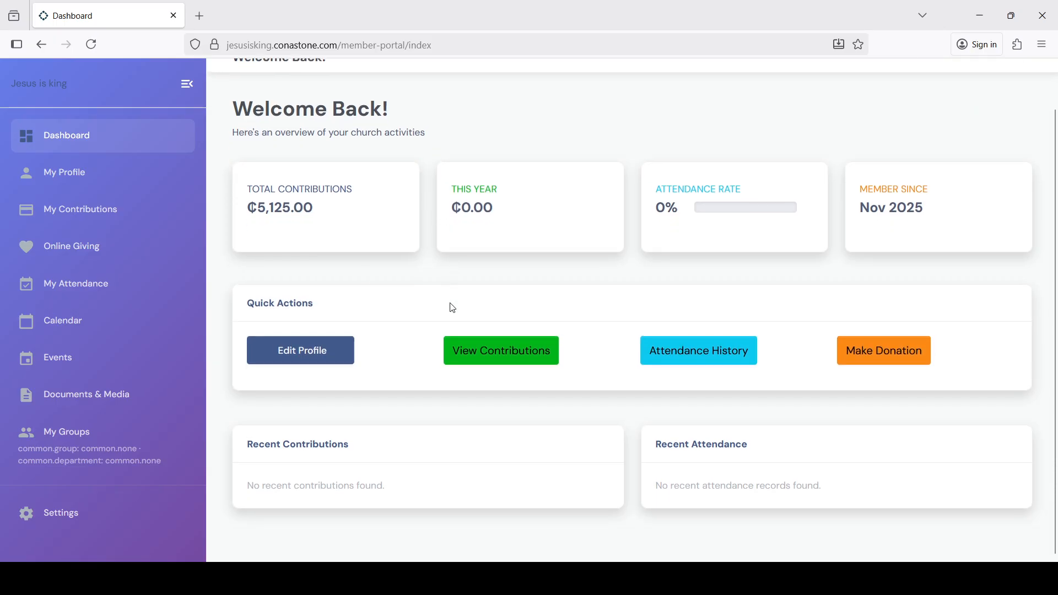
{"action": "left_click", "coordinate": [83, 184]}
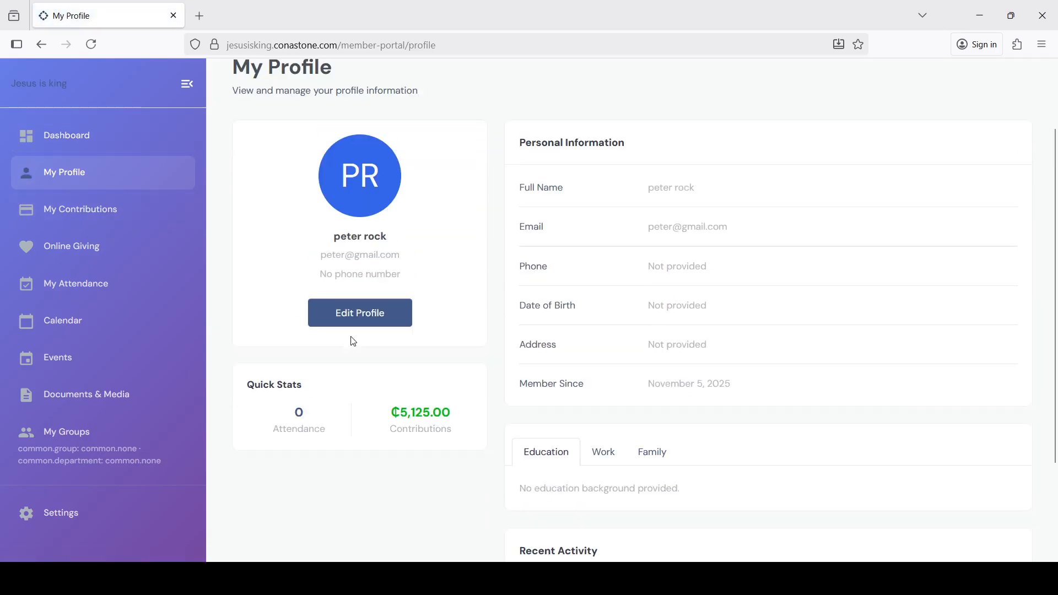
{"action": "left_click", "coordinate": [83, 218]}
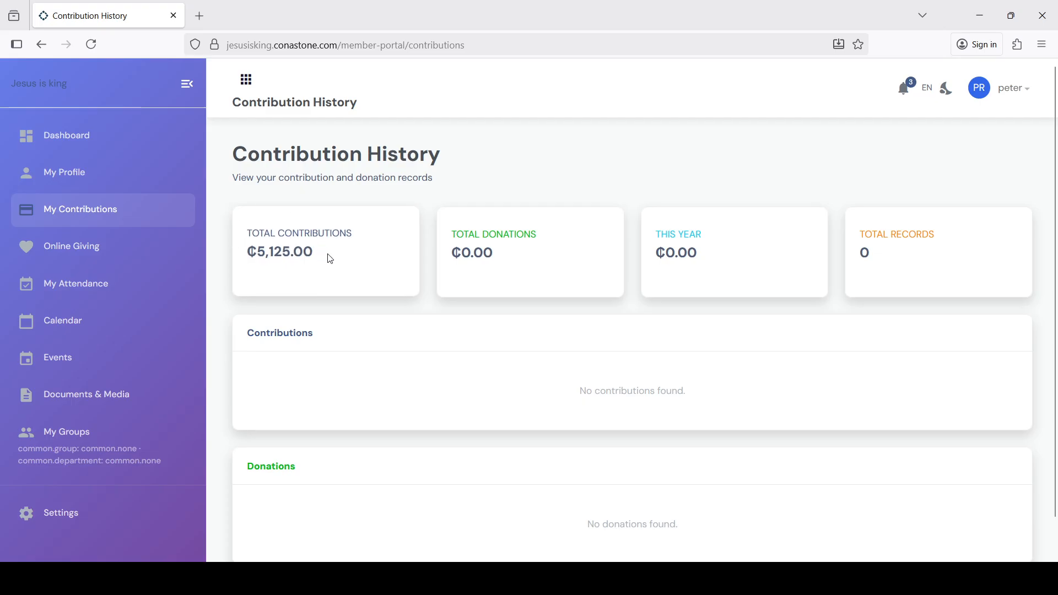
{"action": "left_click_drag", "start_coordinate": [325, 259], "coordinate": [304, 254]}
{"action": "left_click", "coordinate": [361, 309]}
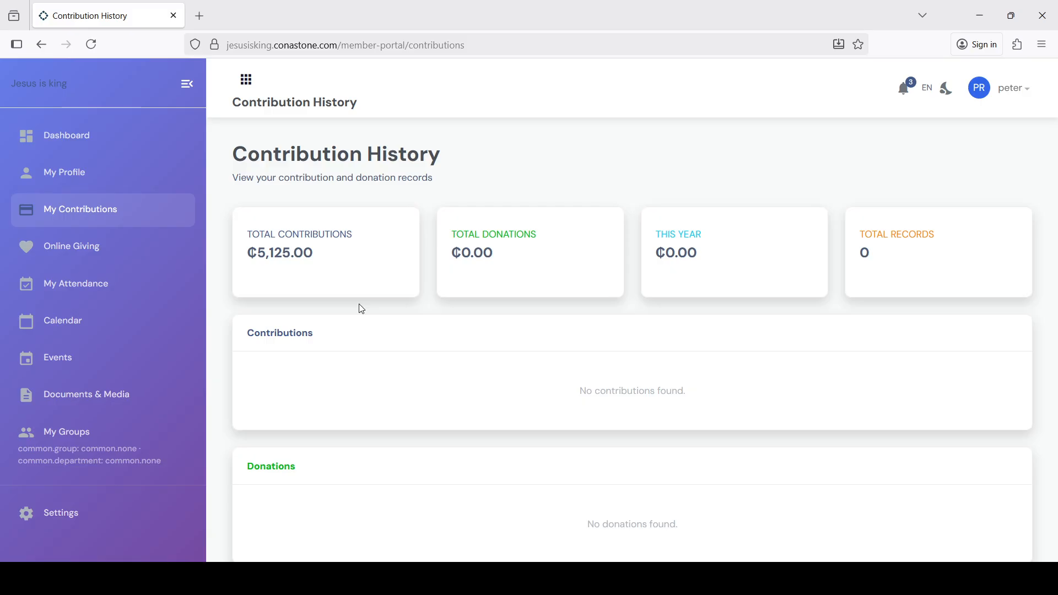
Step: On the member portal's Online Giving page, pick Donation and then switch the category to Contribution
{"action": "left_click", "coordinate": [98, 259]}
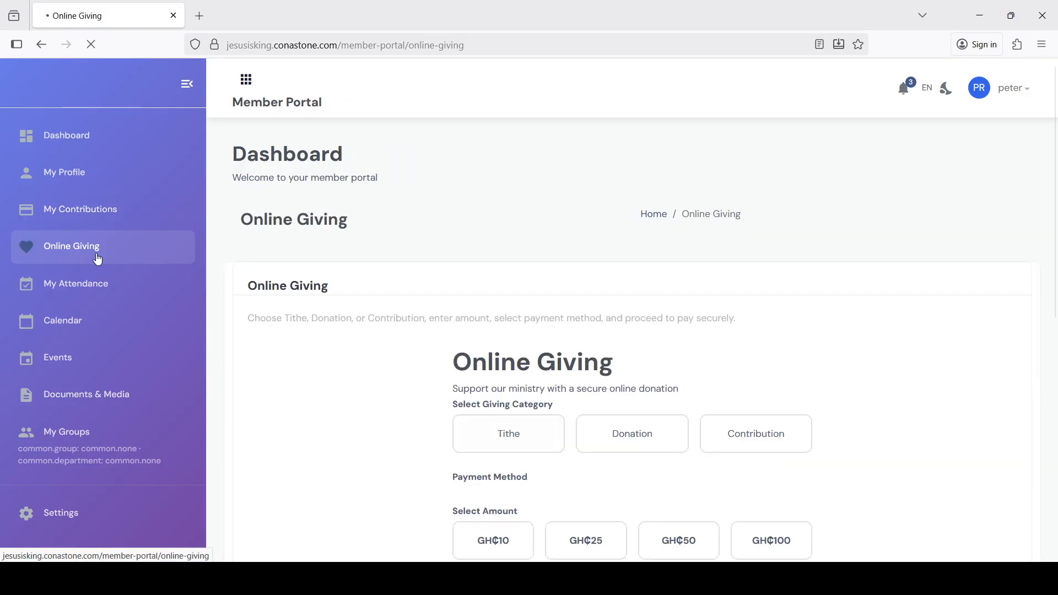
{"action": "scroll", "coordinate": [402, 389], "scroll_direction": "down", "scroll_amount": 5}
{"action": "scroll", "coordinate": [406, 390], "scroll_direction": "down", "scroll_amount": 2}
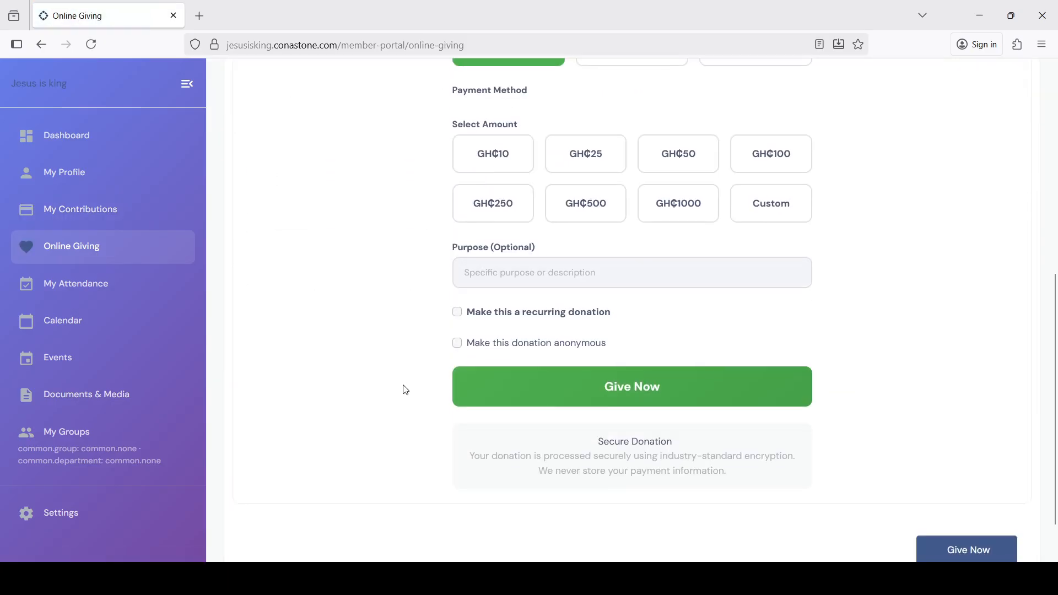
{"action": "scroll", "coordinate": [405, 390], "scroll_direction": "up", "scroll_amount": 3}
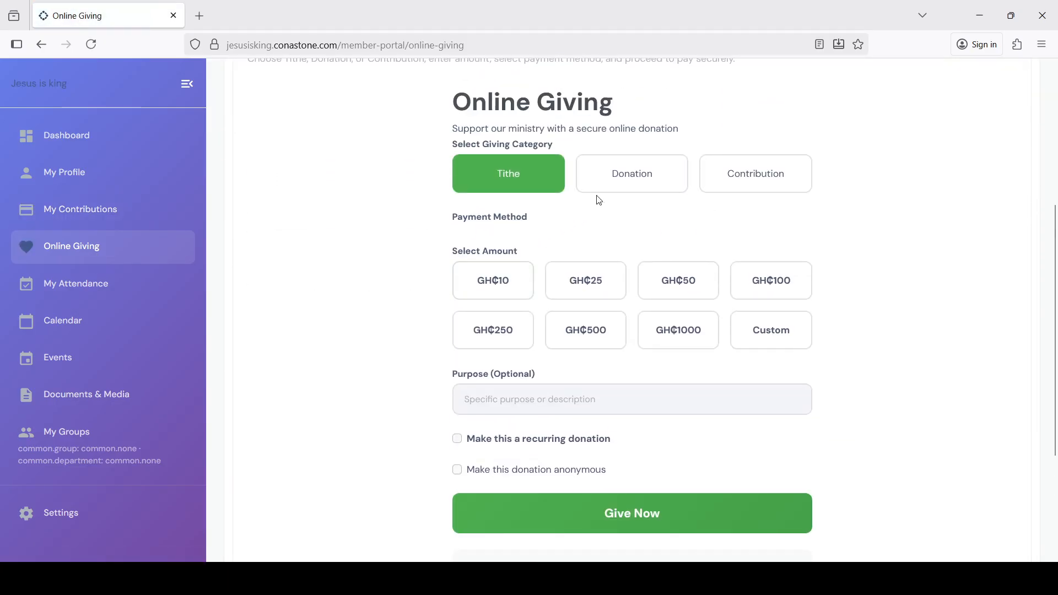
{"action": "left_click", "coordinate": [628, 172]}
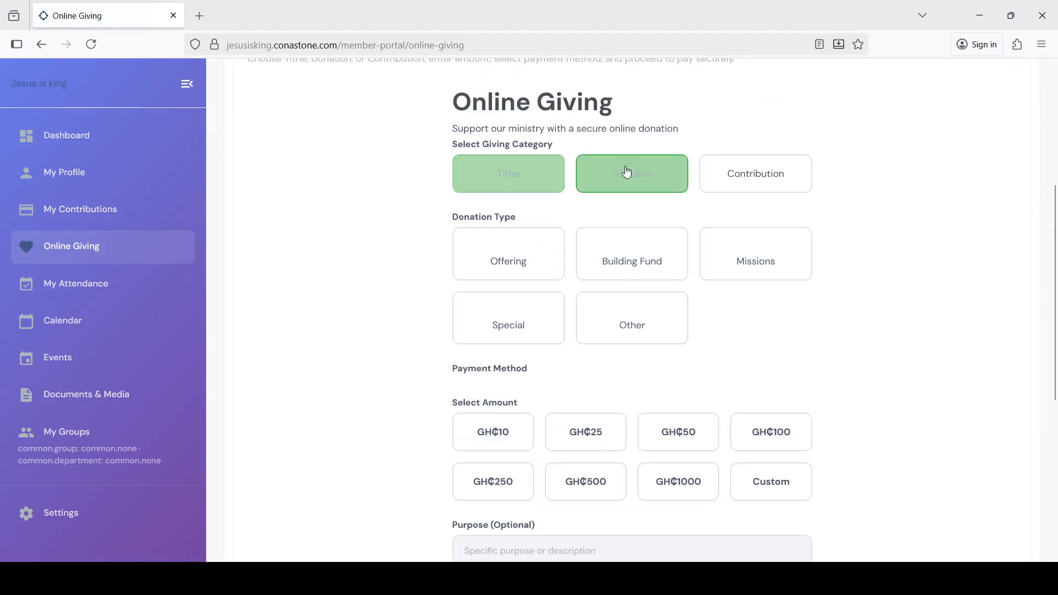
{"action": "left_click", "coordinate": [778, 174]}
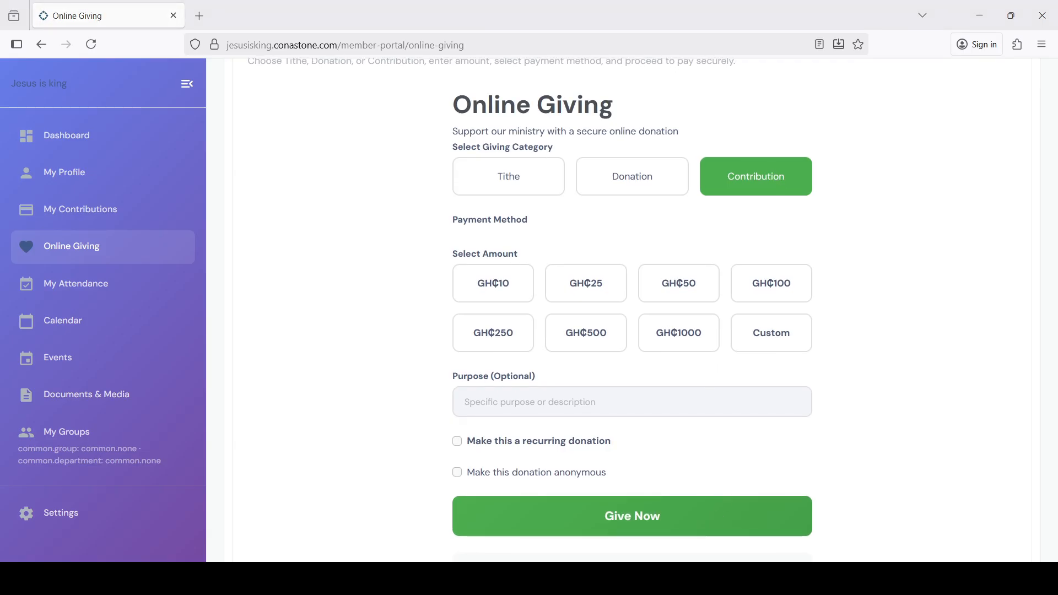
Step: In the admin window, open the Contributions page and start a new contribution type
{"action": "key", "text": "alt+Tab"}
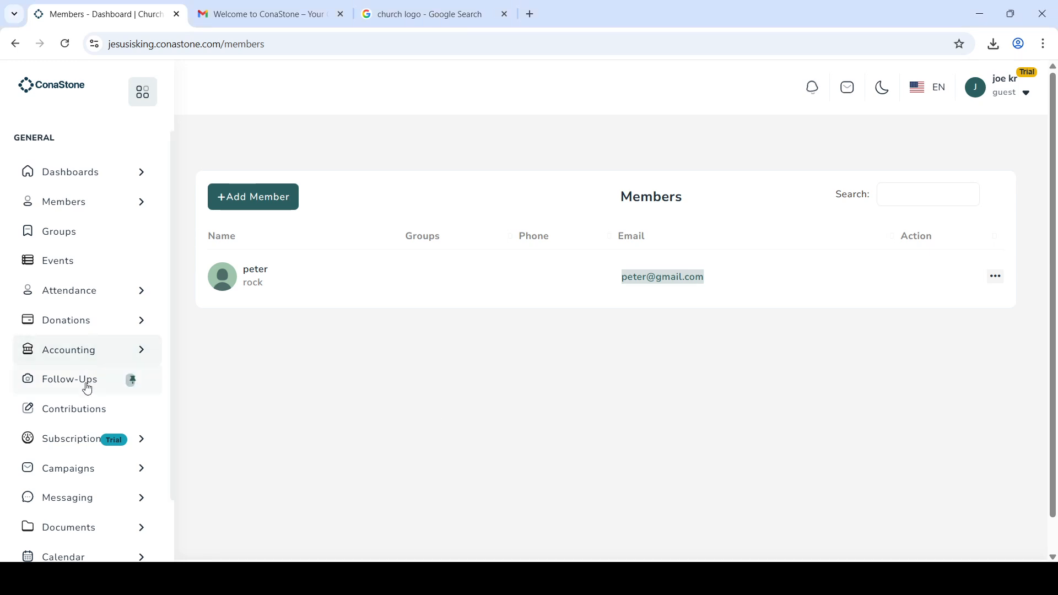
{"action": "left_click", "coordinate": [80, 424]}
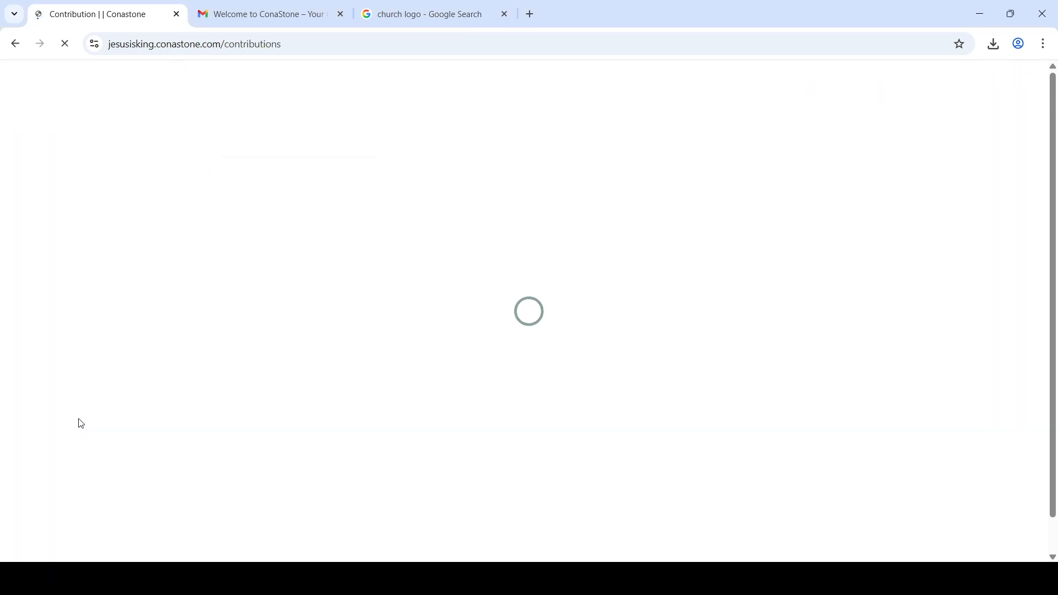
{"action": "left_click", "coordinate": [334, 169]}
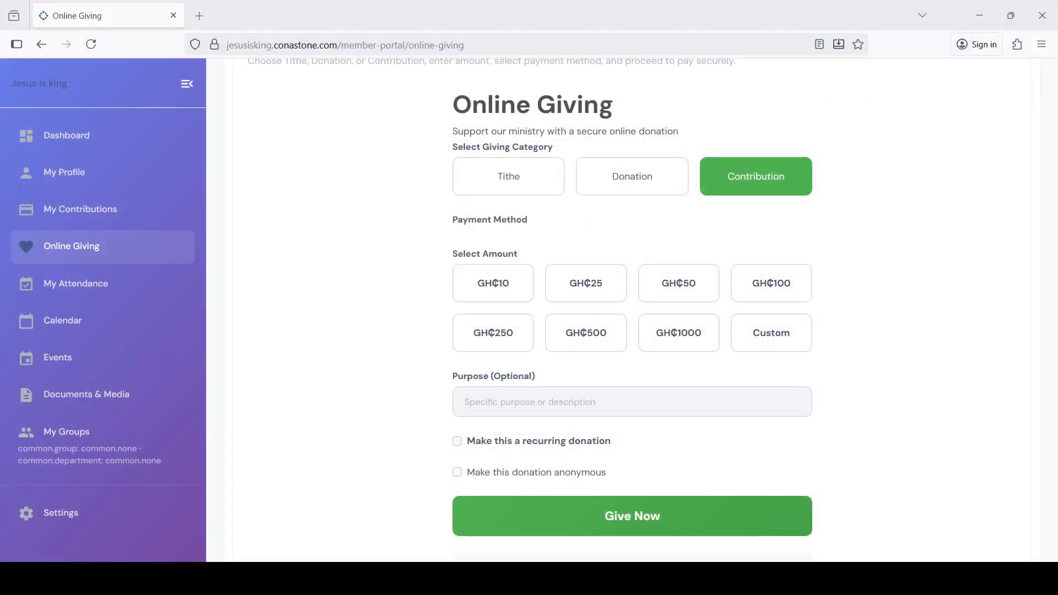
{"action": "scroll", "coordinate": [640, 383], "scroll_direction": "down", "scroll_amount": 1}
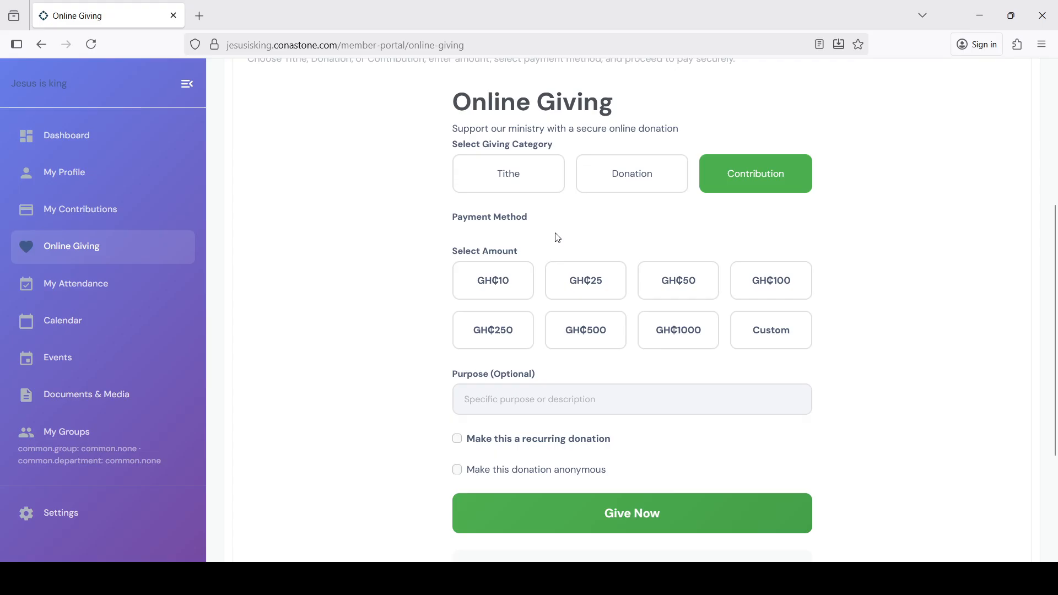
Step: Choose GH₵25 as the giving amount and click into the Purpose field
{"action": "left_click", "coordinate": [570, 289]}
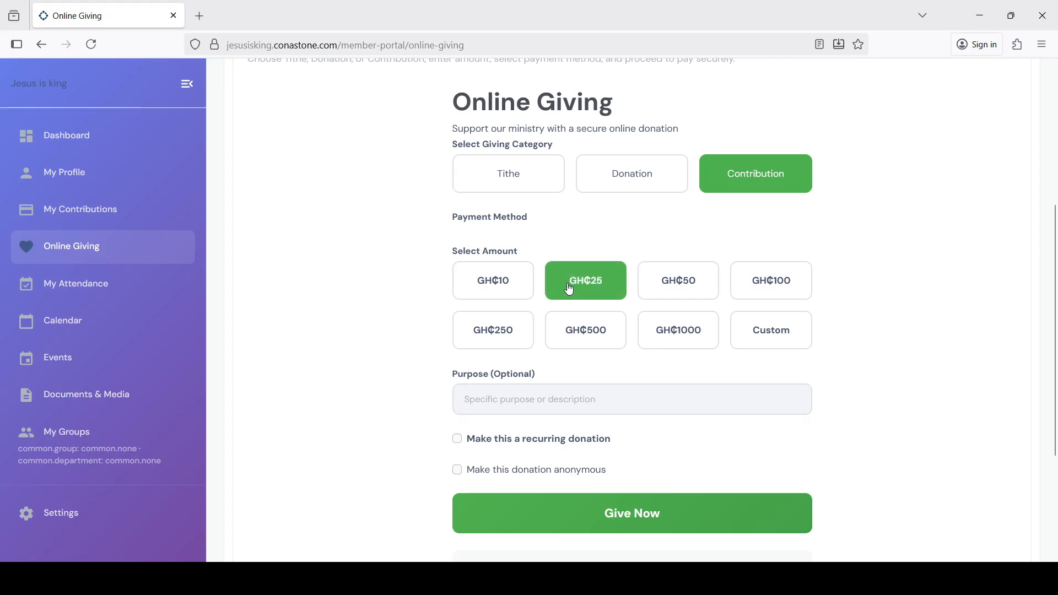
{"action": "left_click", "coordinate": [574, 403]}
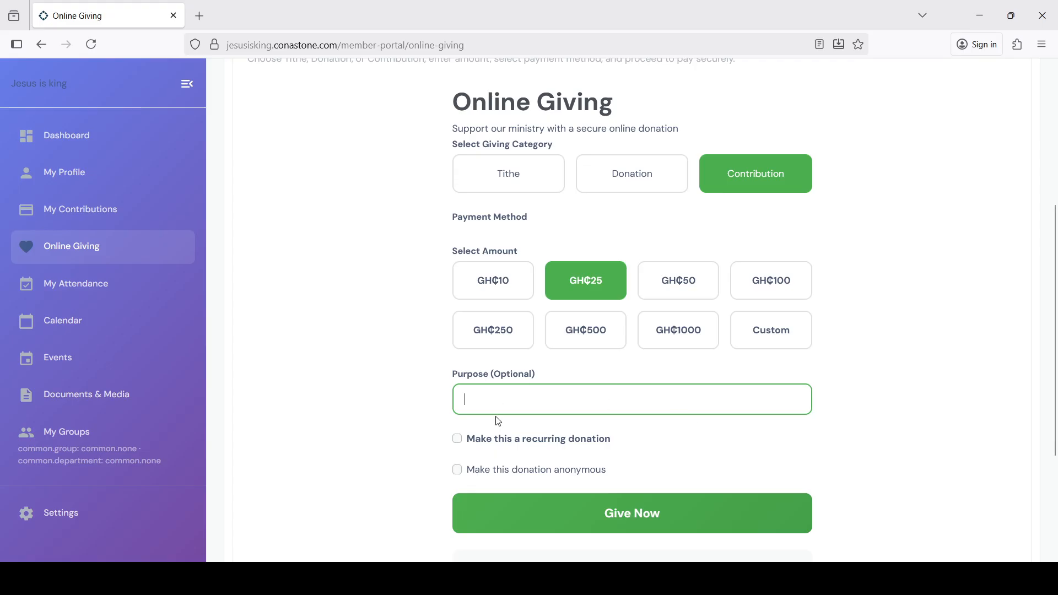
{"action": "scroll", "coordinate": [498, 422], "scroll_direction": "down", "scroll_amount": 3}
{"action": "scroll", "coordinate": [499, 422], "scroll_direction": "up", "scroll_amount": 1}
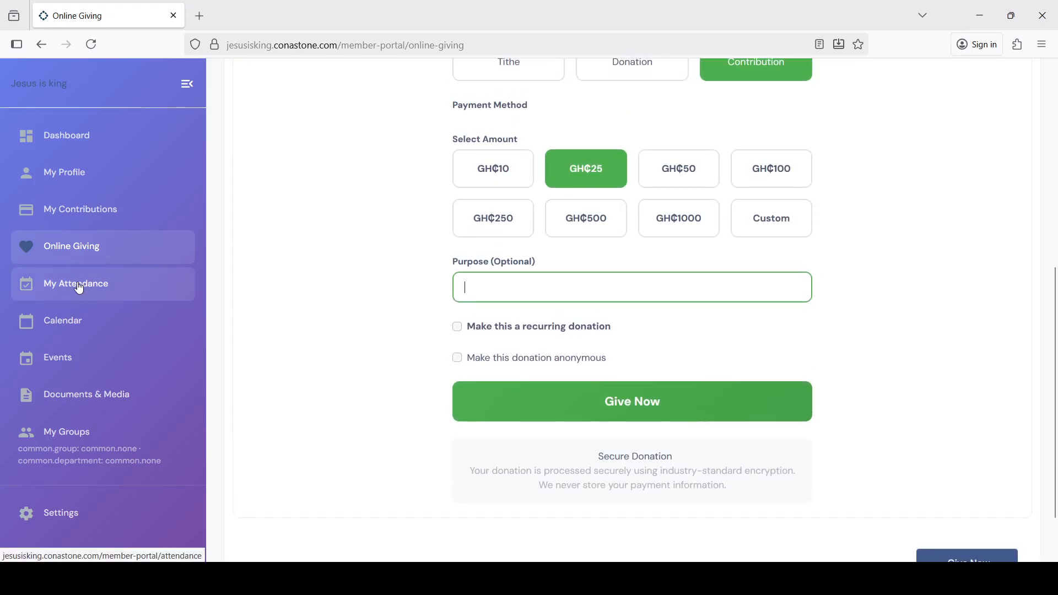
Step: Browse the member portal's My Attendance, Calendar, Events and Documents & Media pages
{"action": "left_click", "coordinate": [94, 288]}
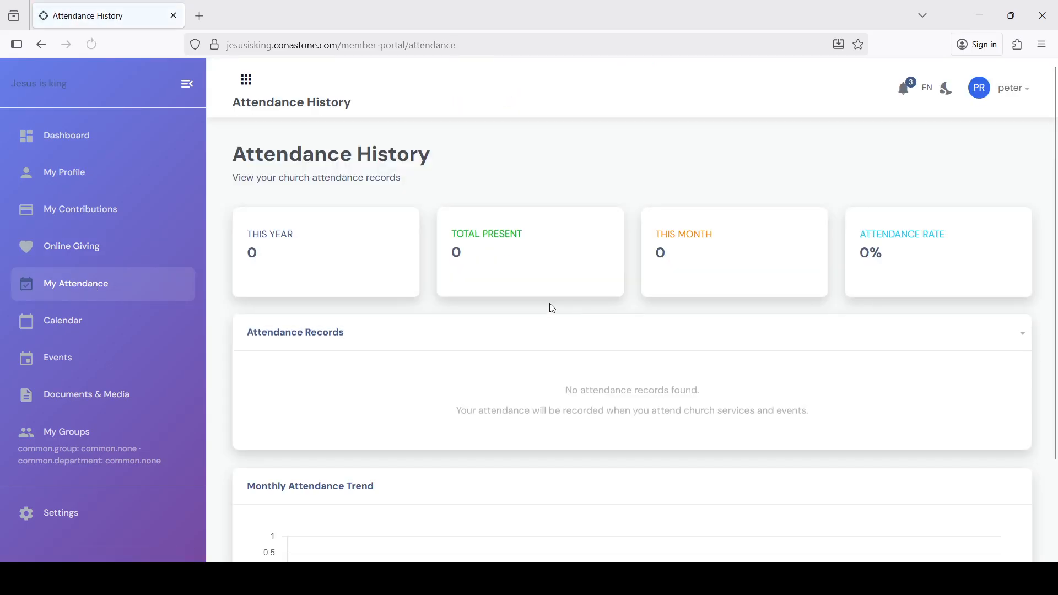
{"action": "scroll", "coordinate": [626, 382], "scroll_direction": "down", "scroll_amount": 3}
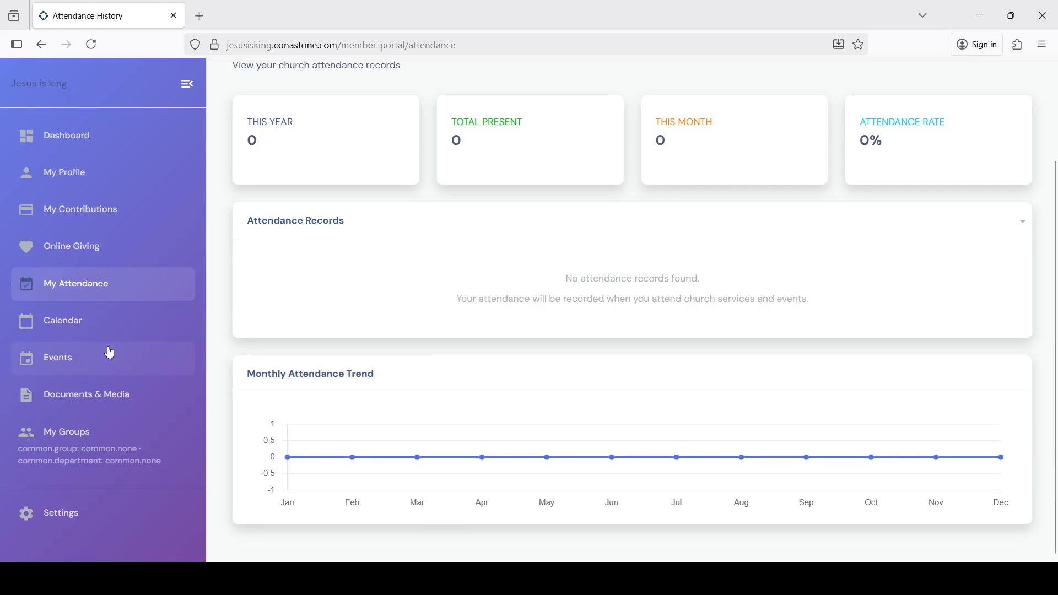
{"action": "left_click", "coordinate": [79, 334]}
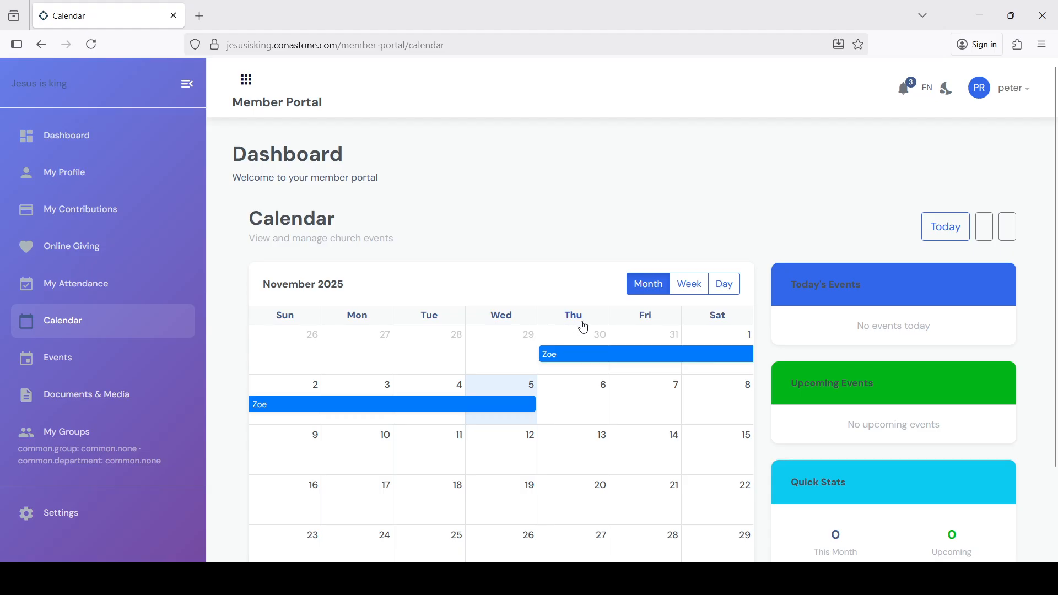
{"action": "scroll", "coordinate": [583, 328], "scroll_direction": "down", "scroll_amount": 2}
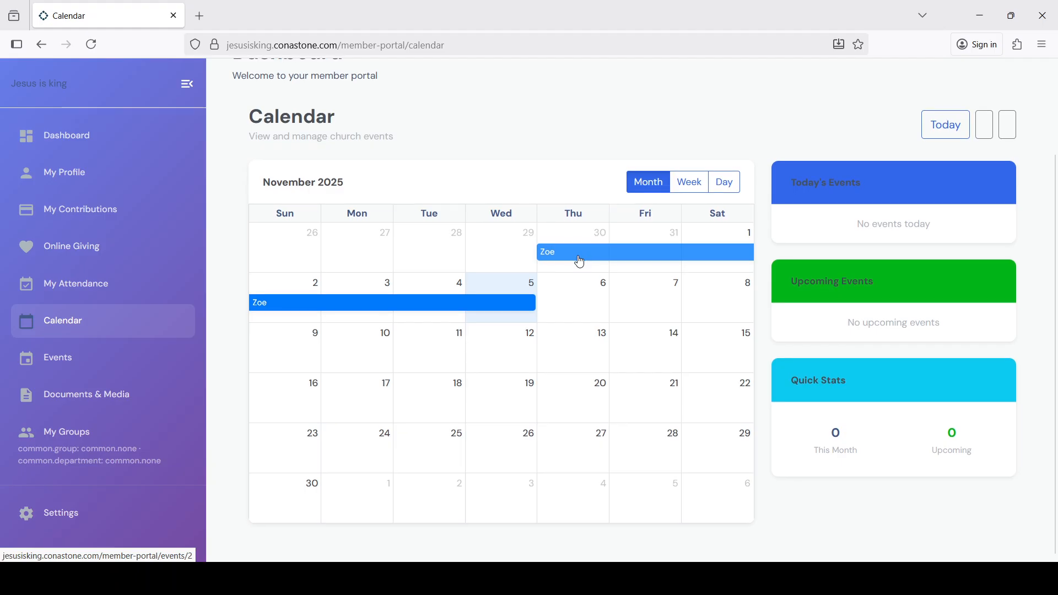
{"action": "left_click", "coordinate": [78, 373]}
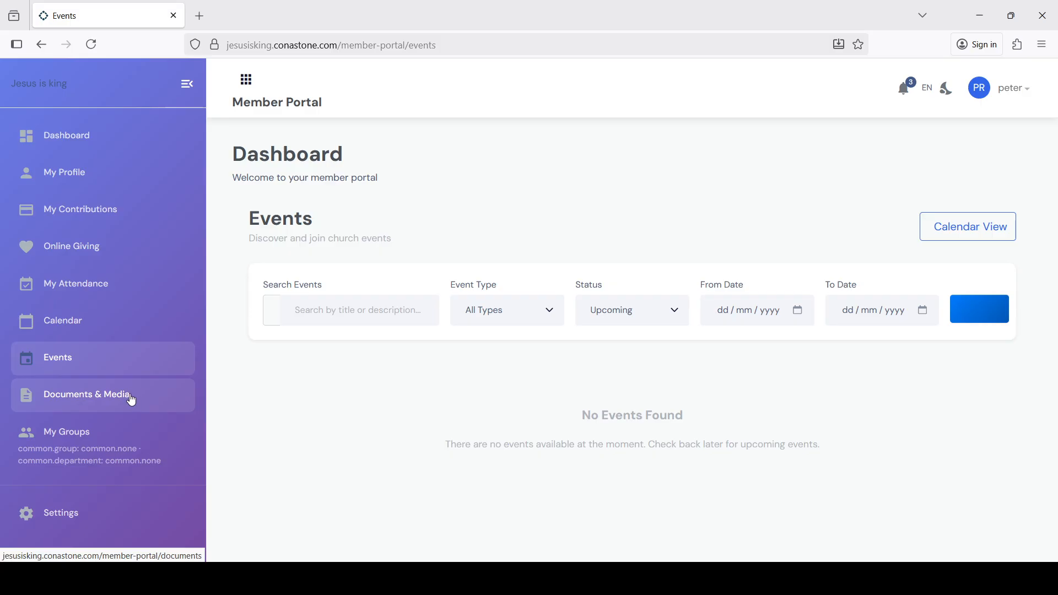
{"action": "left_click", "coordinate": [132, 401]}
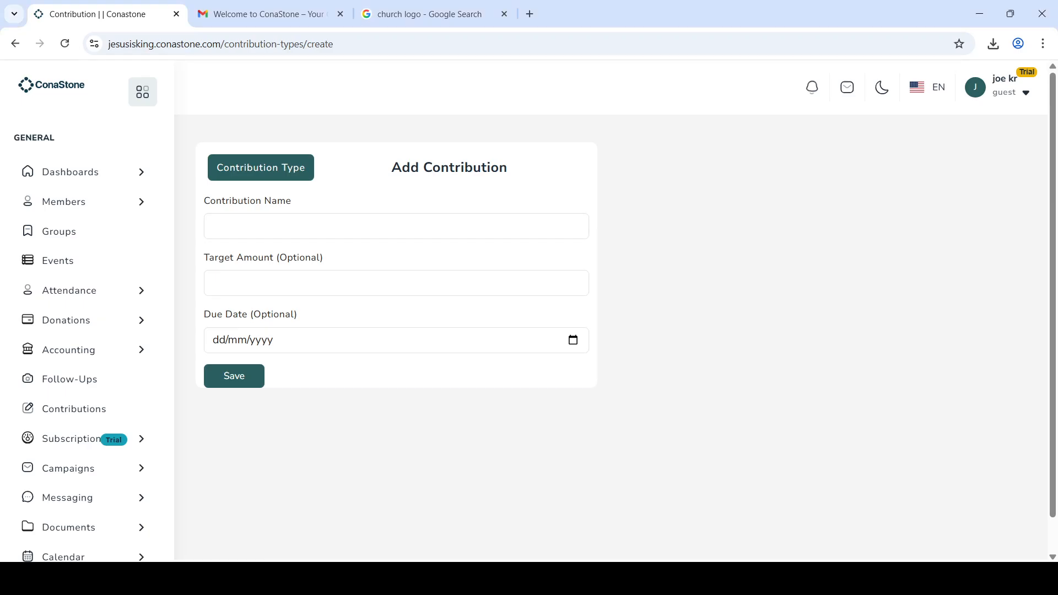
Step: Open the Document Library and check its document category filter options
{"action": "scroll", "coordinate": [77, 474], "scroll_direction": "down", "scroll_amount": 2}
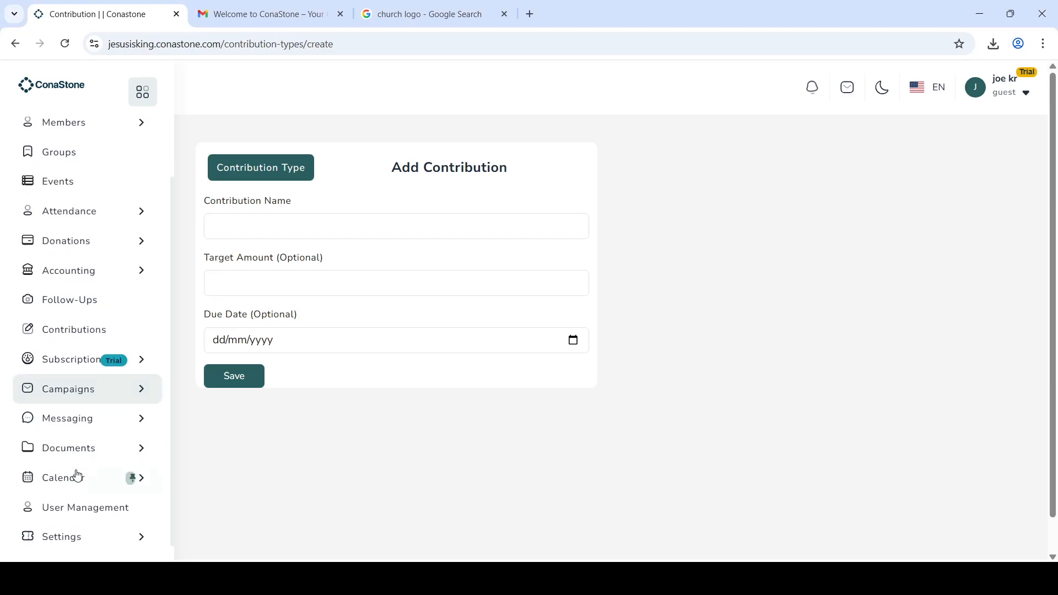
{"action": "left_click", "coordinate": [135, 450]}
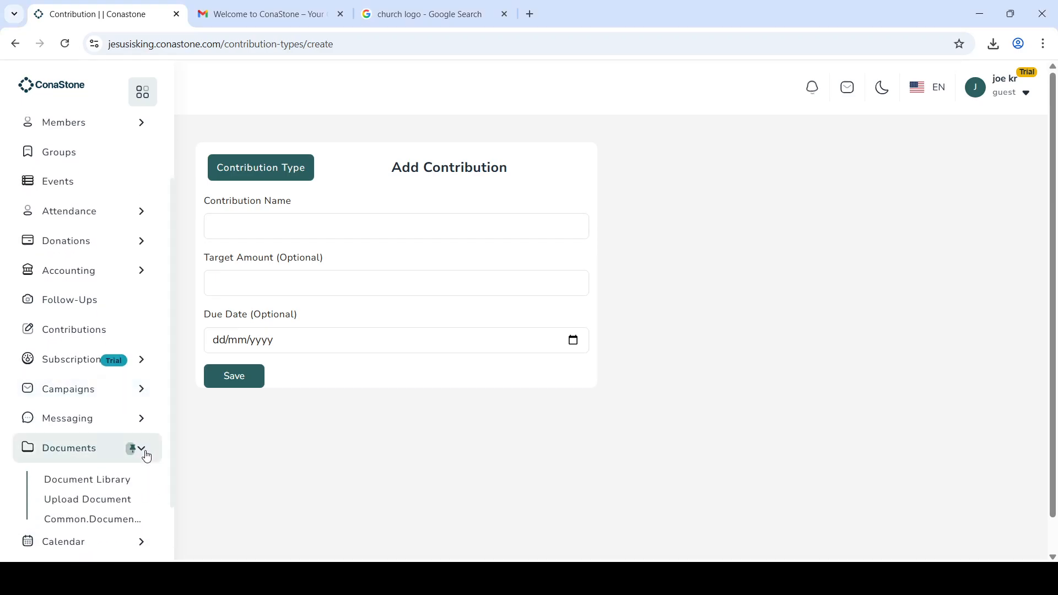
{"action": "left_click", "coordinate": [102, 486]}
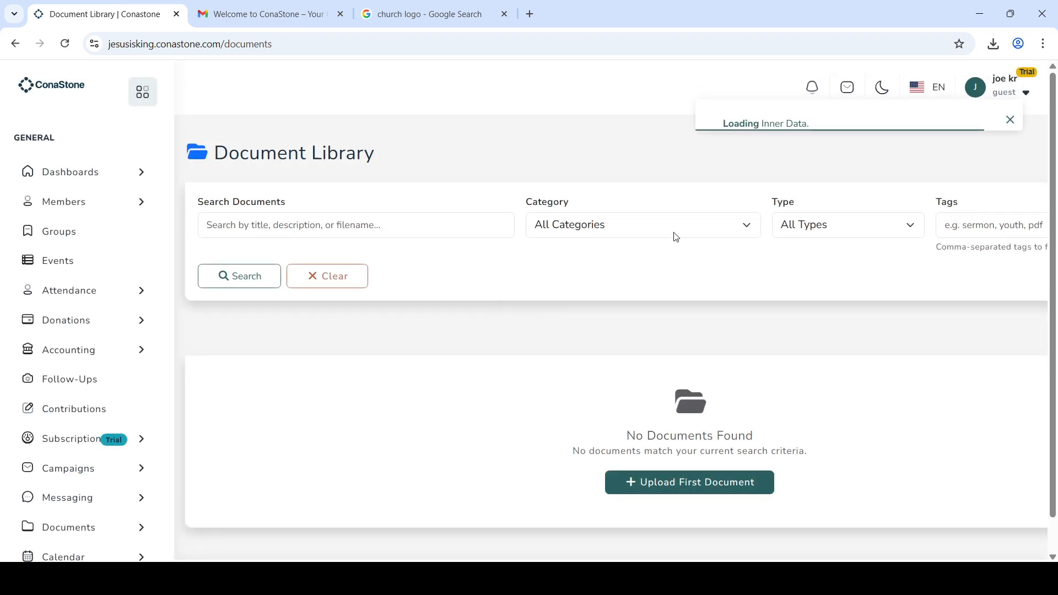
{"action": "left_click", "coordinate": [676, 237]}
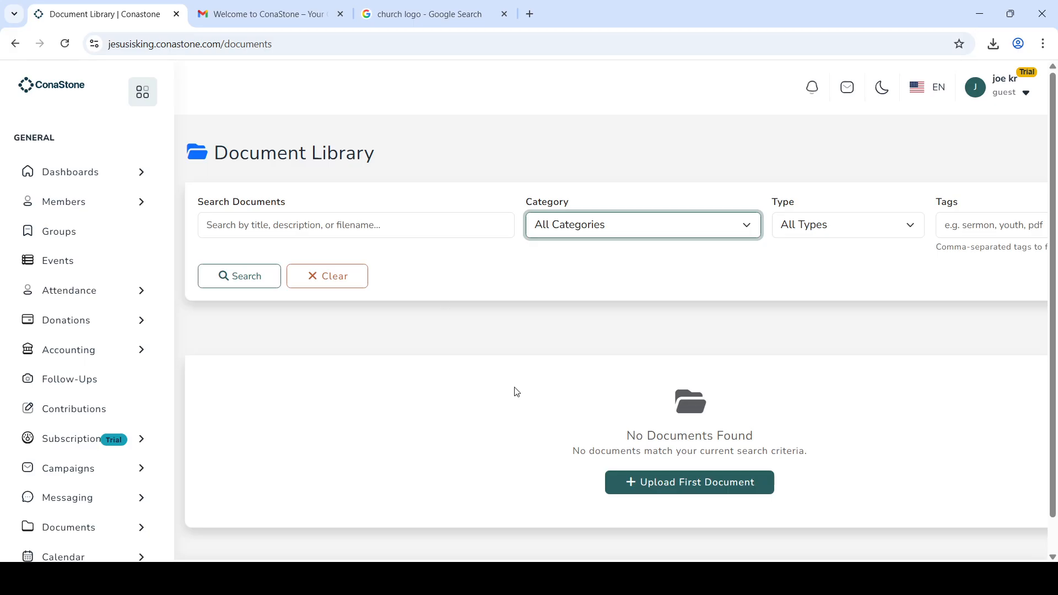
Step: Check the category choices on the Upload New Document form, then open Document Categories
{"action": "left_click", "coordinate": [653, 484]}
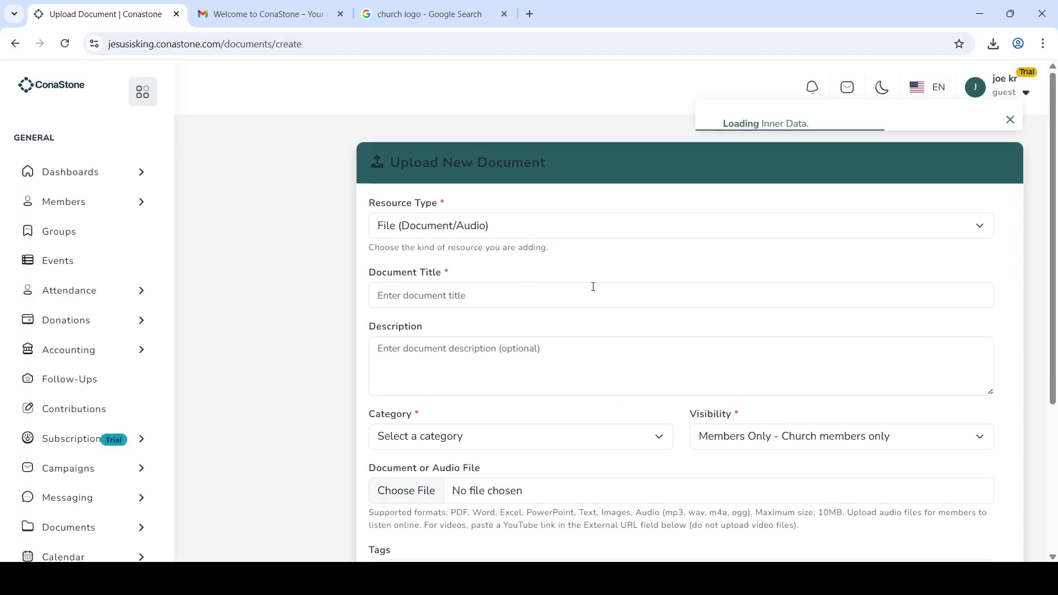
{"action": "scroll", "coordinate": [571, 392], "scroll_direction": "down", "scroll_amount": 1}
{"action": "scroll", "coordinate": [572, 392], "scroll_direction": "down", "scroll_amount": 1}
{"action": "left_click", "coordinate": [604, 332]}
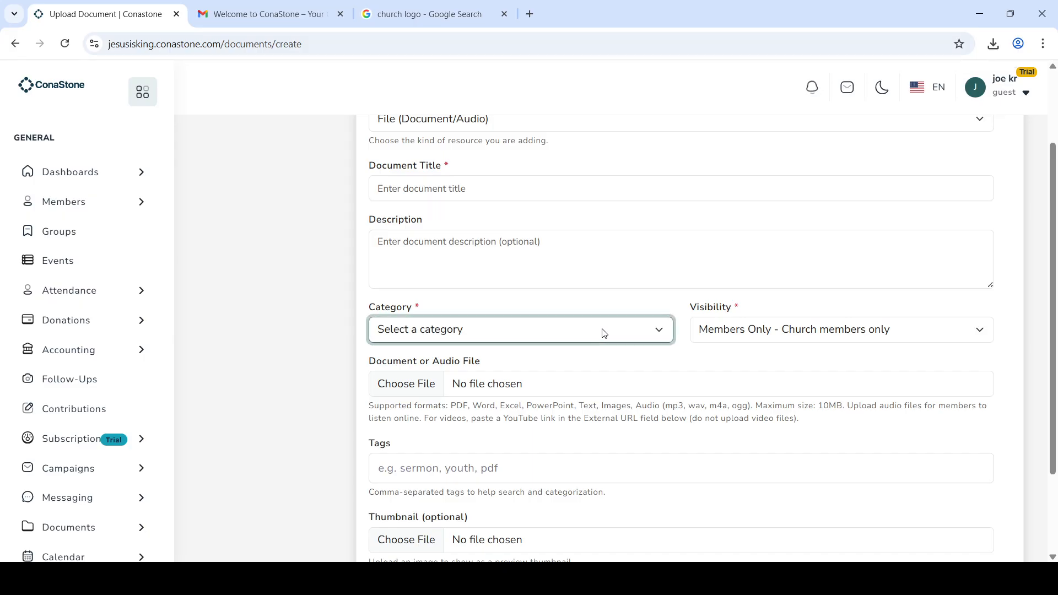
{"action": "scroll", "coordinate": [57, 482], "scroll_direction": "down", "scroll_amount": 2}
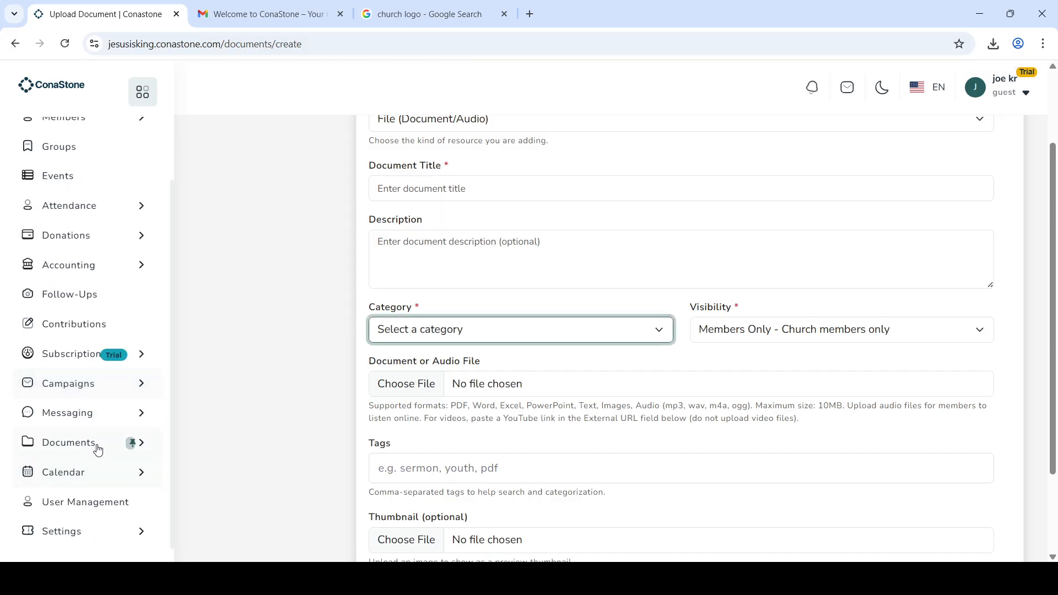
{"action": "left_click", "coordinate": [115, 446]}
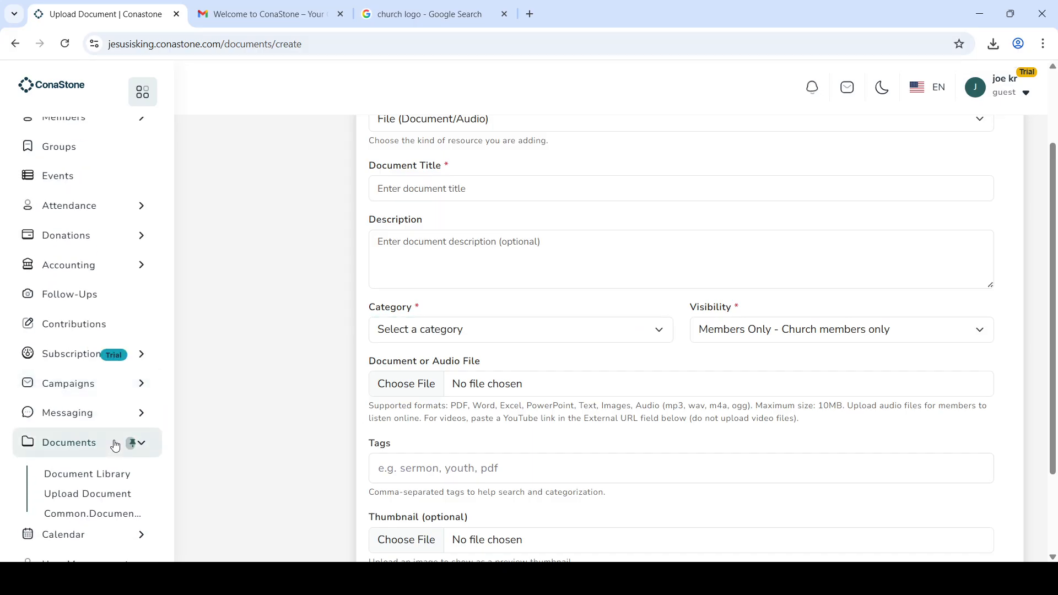
{"action": "left_click", "coordinate": [98, 517]}
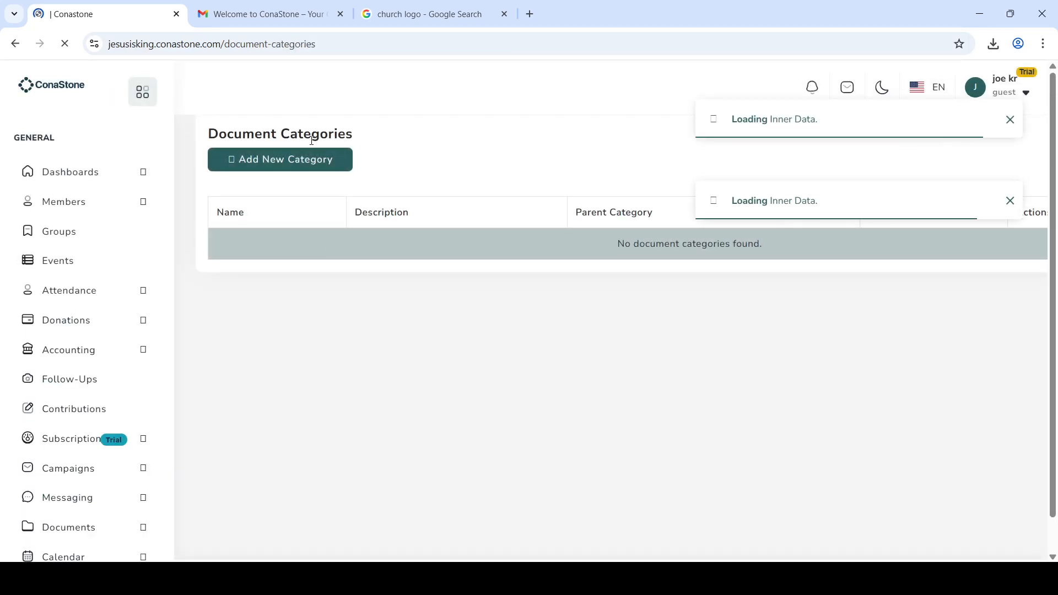
Step: Create a new document category named Sermons
{"action": "left_click", "coordinate": [303, 160]}
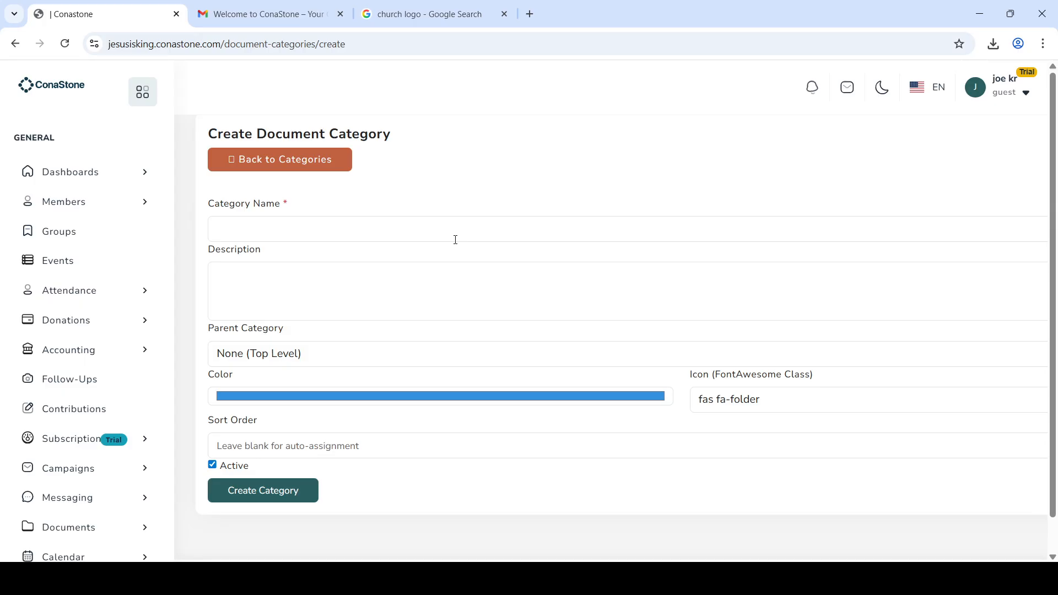
{"action": "left_click", "coordinate": [451, 233]}
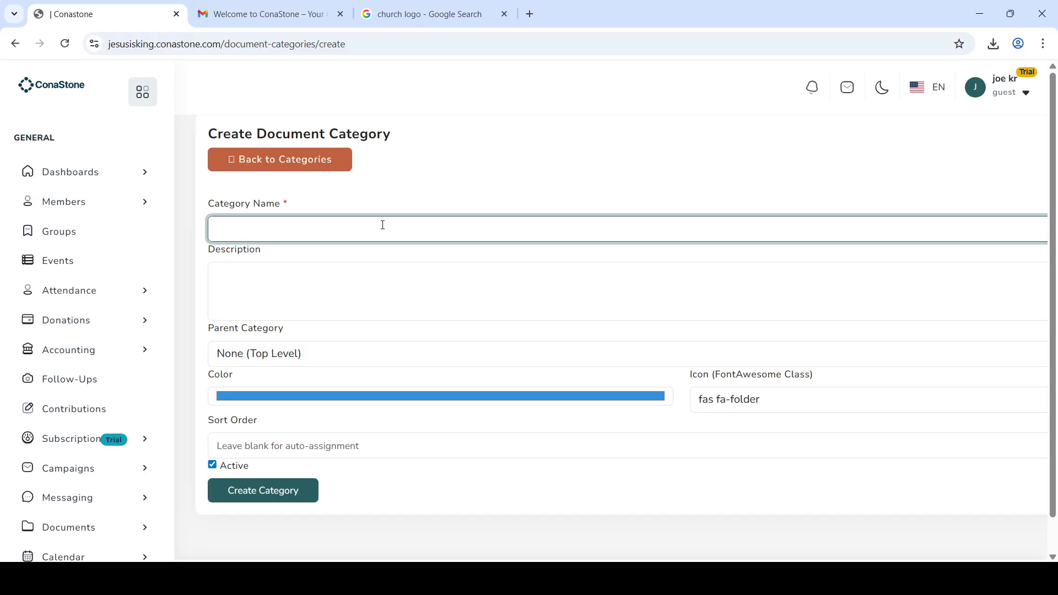
{"action": "type", "text": "S"}
{"action": "left_click", "coordinate": [300, 267]}
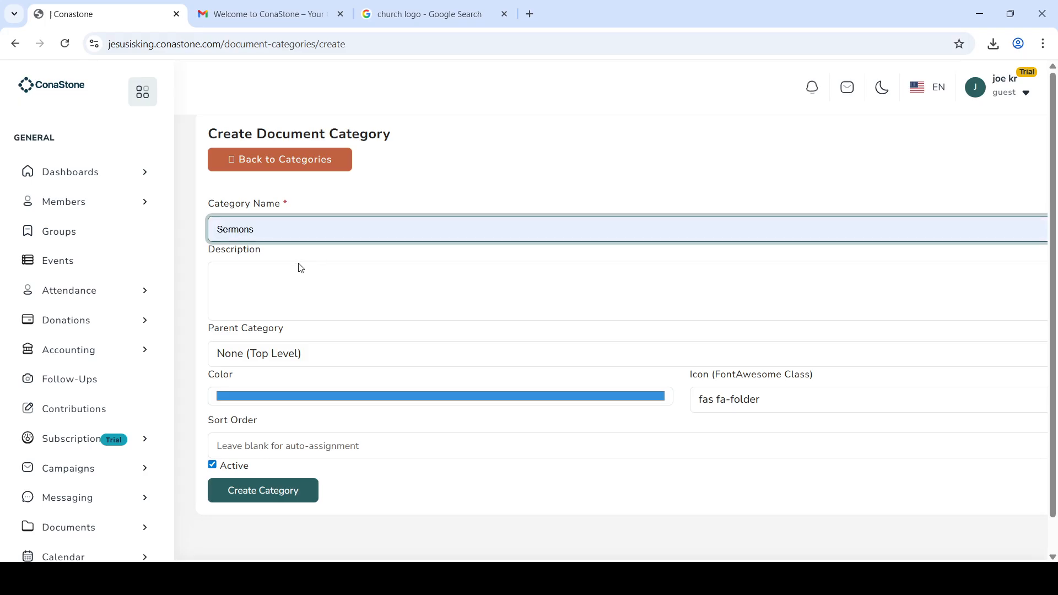
{"action": "left_click", "coordinate": [291, 497]}
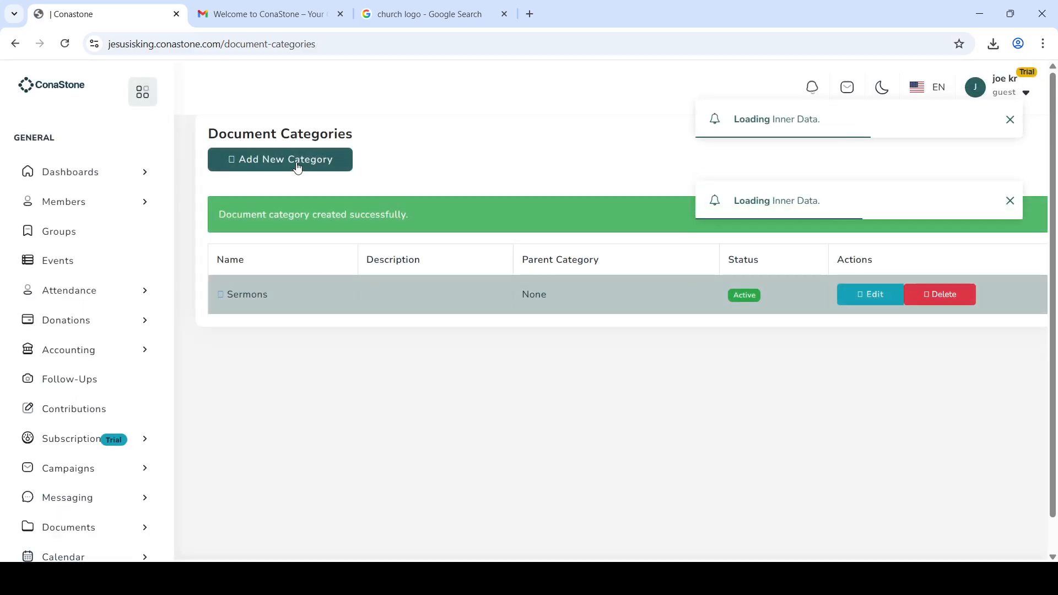
Step: Create a second document category named Books
{"action": "left_click", "coordinate": [301, 161]}
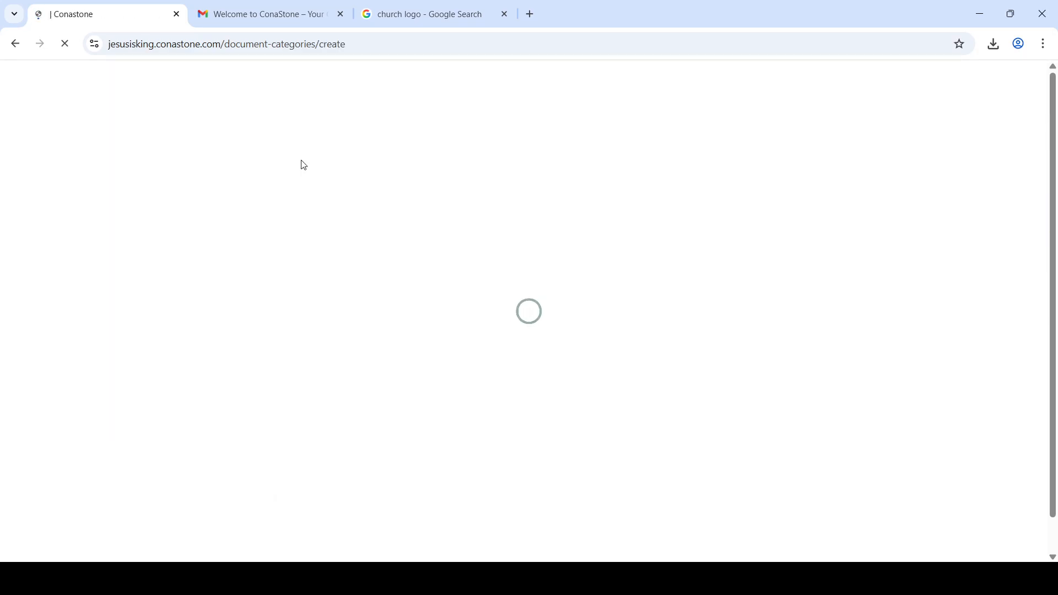
{"action": "left_click", "coordinate": [301, 222]}
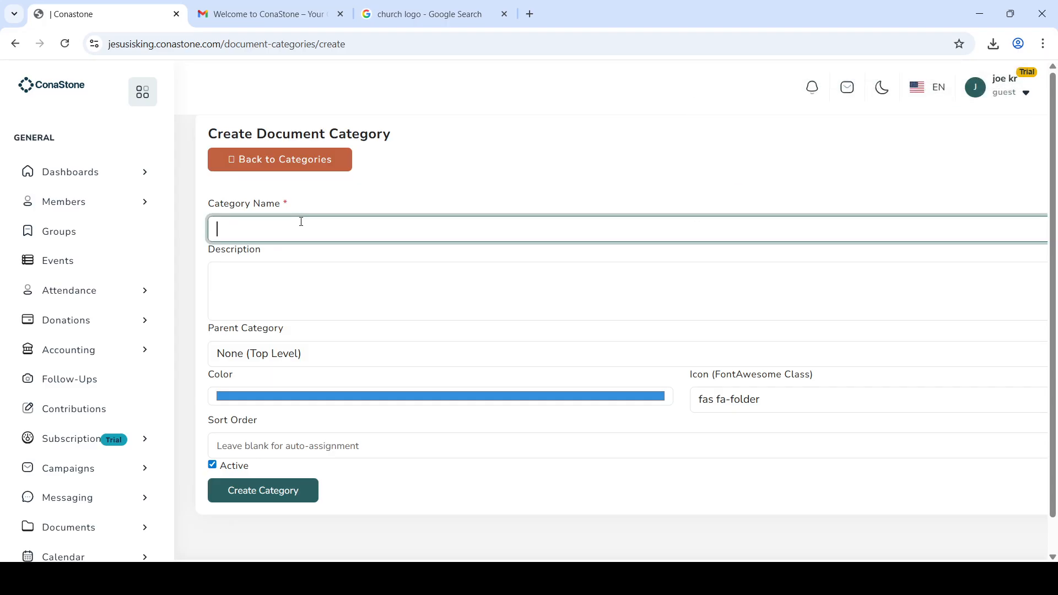
{"action": "type", "text": "Books"}
{"action": "left_click", "coordinate": [273, 498]}
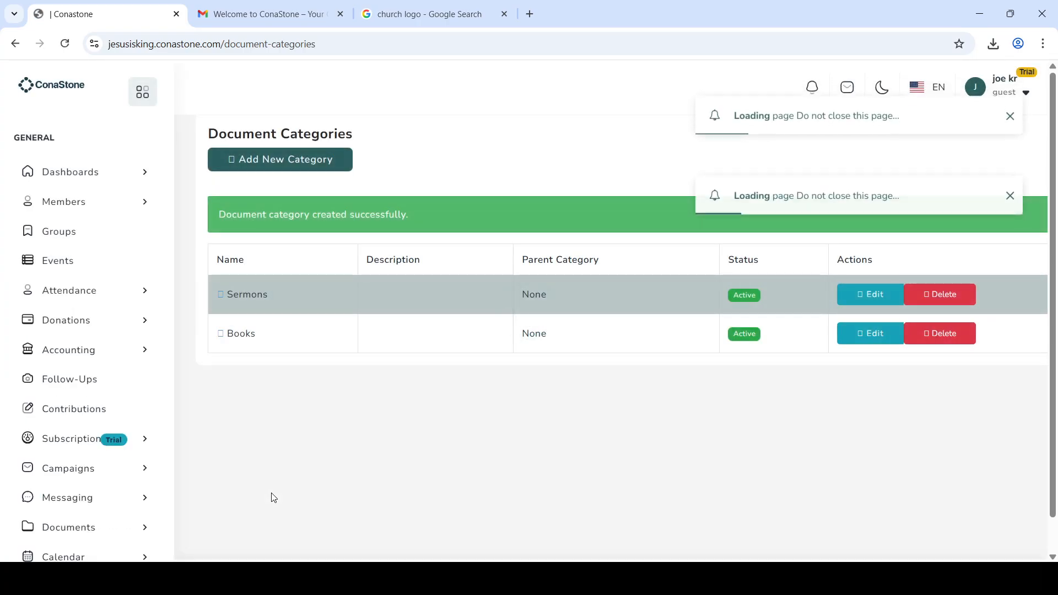
Step: Go to Documents > Upload Document to bring up the upload form
{"action": "scroll", "coordinate": [110, 498], "scroll_direction": "down", "scroll_amount": 2}
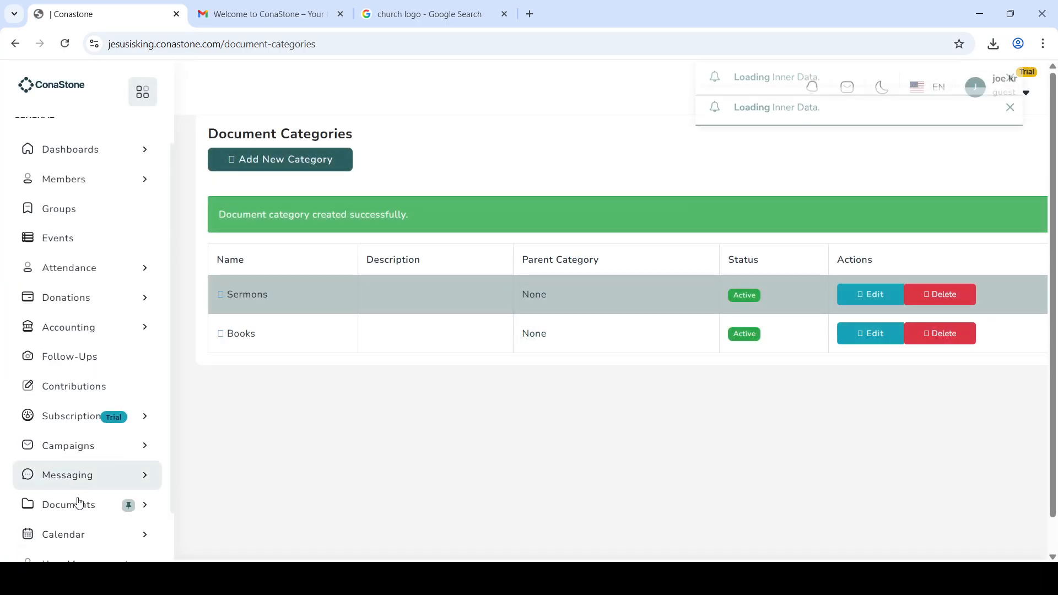
{"action": "left_click", "coordinate": [100, 482]}
{"action": "scroll", "coordinate": [105, 485], "scroll_direction": "down", "scroll_amount": 1}
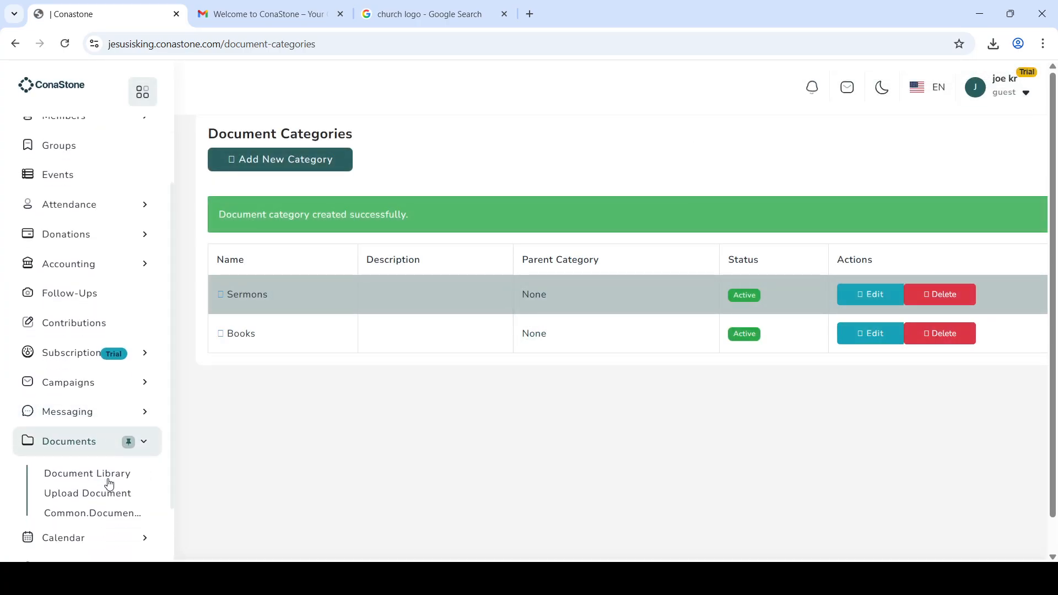
{"action": "left_click", "coordinate": [97, 496]}
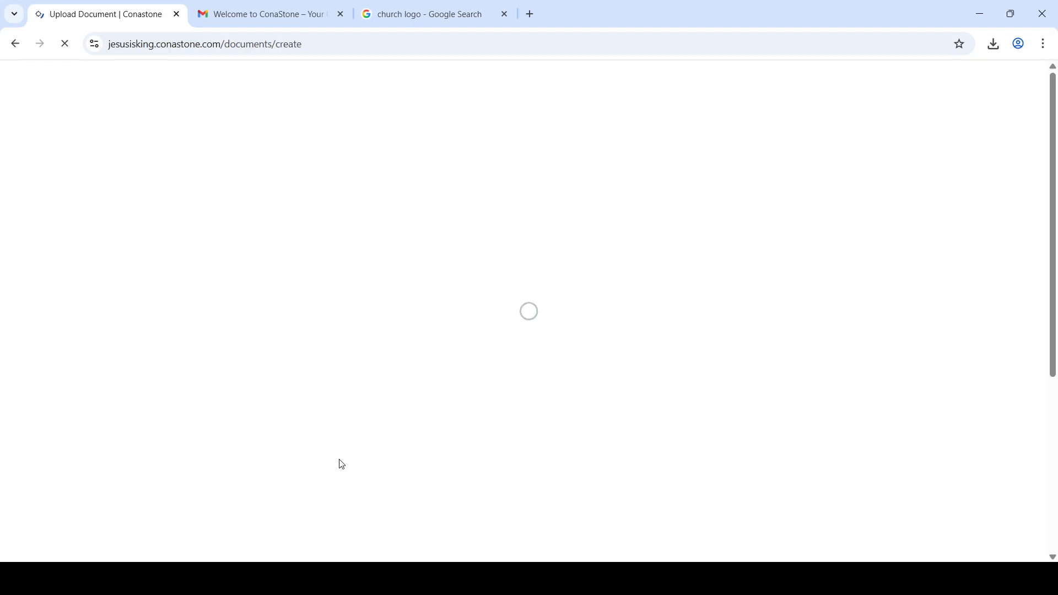
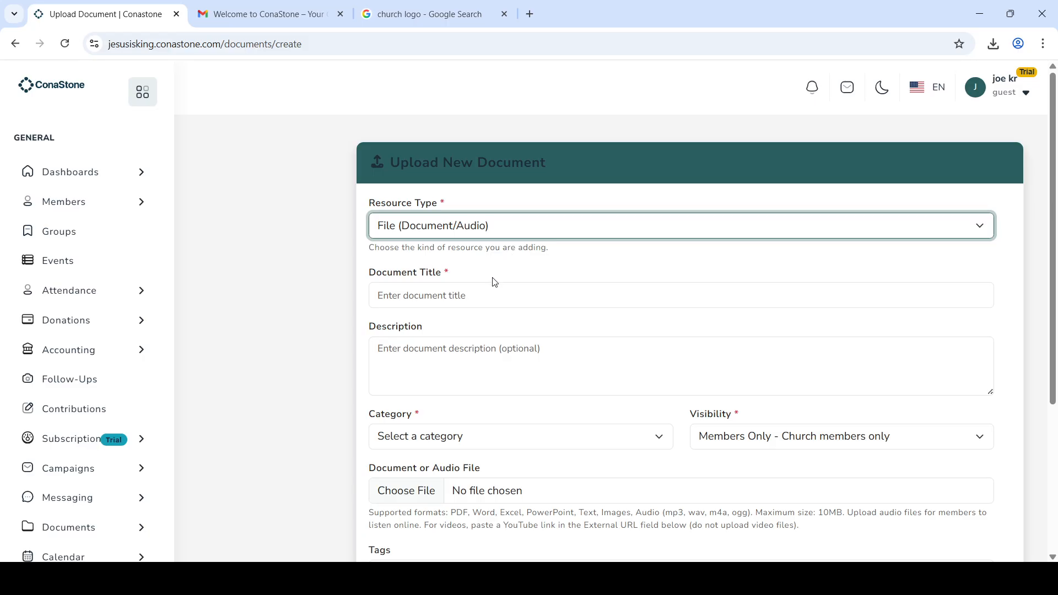
Step: Switch the resource type to Video URL (YouTube) and choose the Sermons category
{"action": "key", "text": "Down"}
{"action": "scroll", "coordinate": [494, 448], "scroll_direction": "down", "scroll_amount": 1}
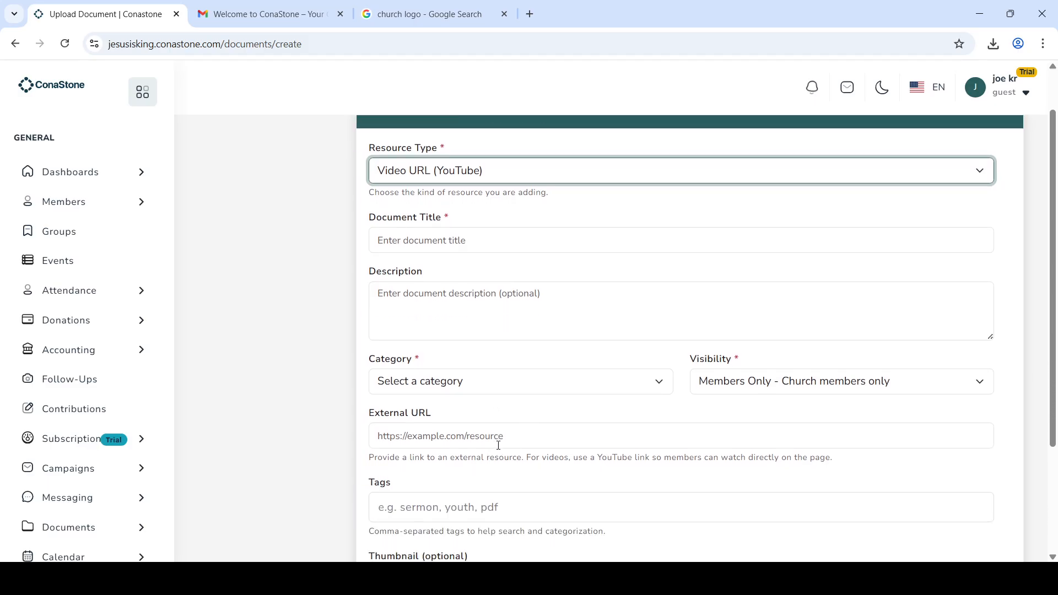
{"action": "left_click", "coordinate": [618, 387]}
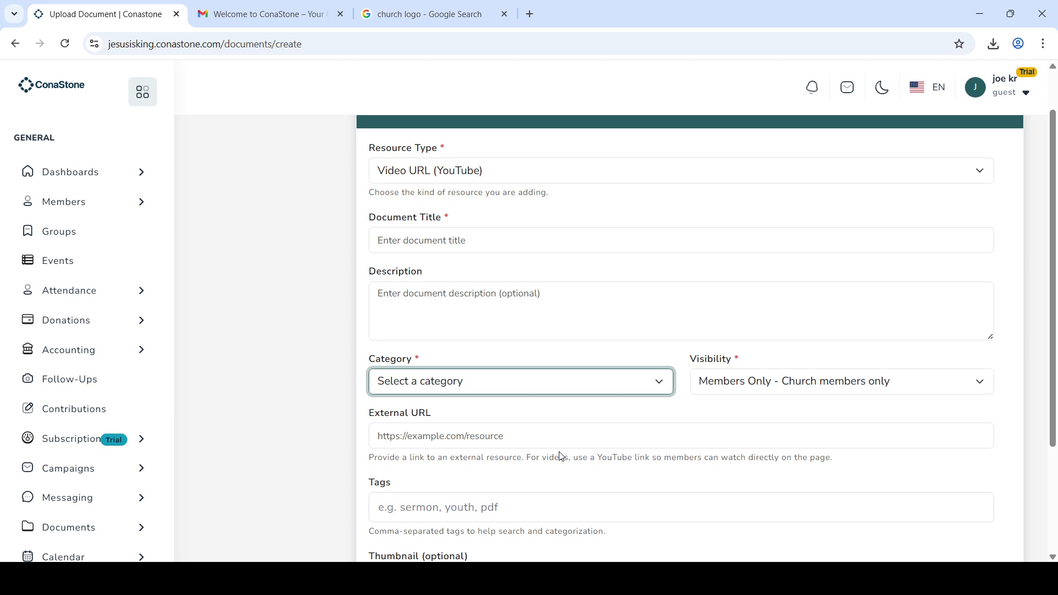
{"action": "key", "text": "s"}
Step: Confirm visibility is Members Only, then visit the External URL and Tags fields
{"action": "left_click", "coordinate": [785, 387]}
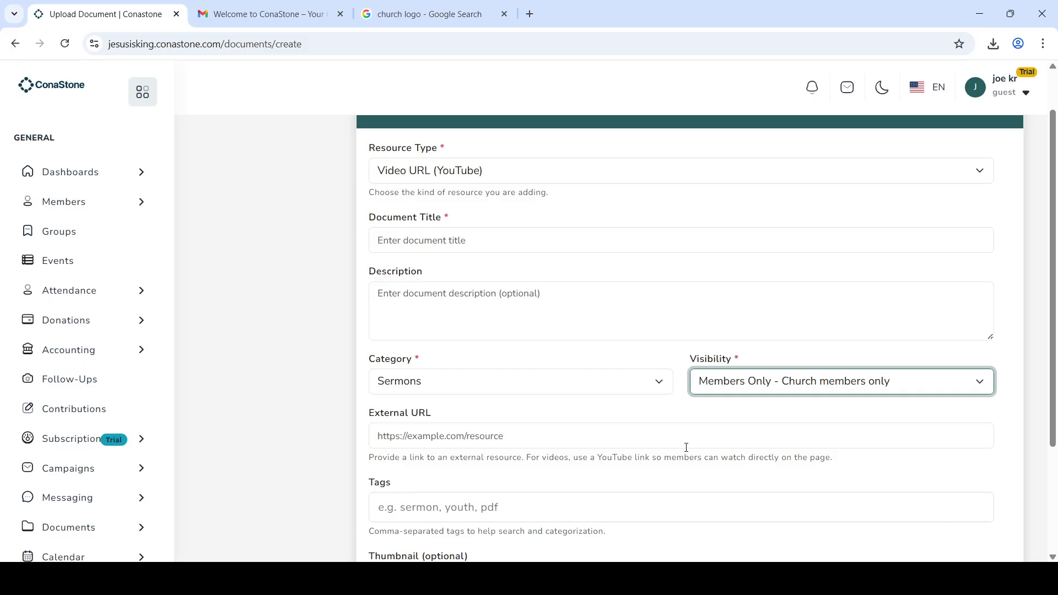
{"action": "left_click", "coordinate": [526, 440]}
{"action": "scroll", "coordinate": [525, 444], "scroll_direction": "down", "scroll_amount": 3}
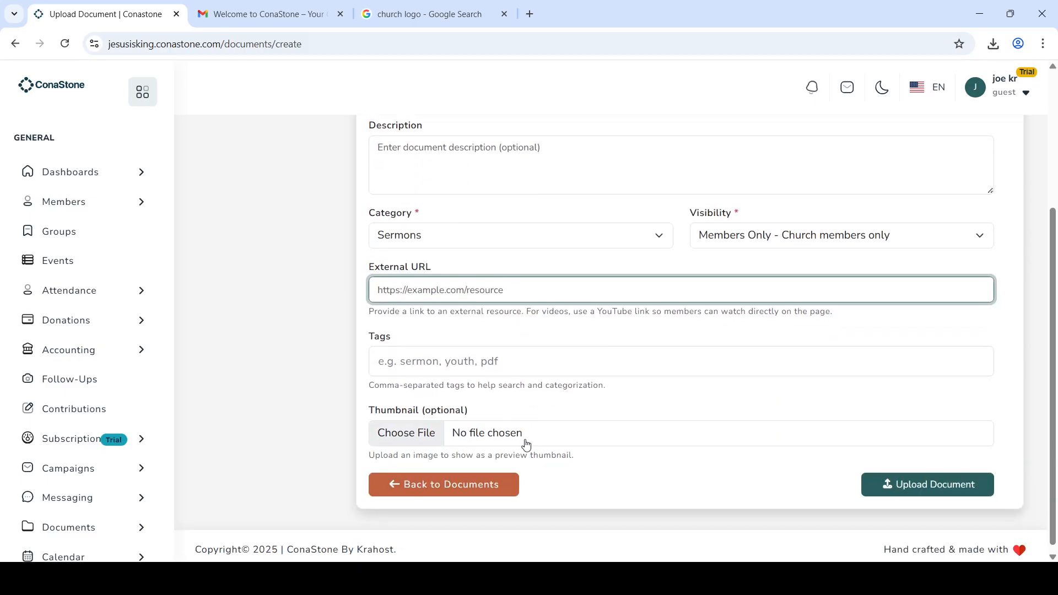
{"action": "left_click", "coordinate": [537, 361]}
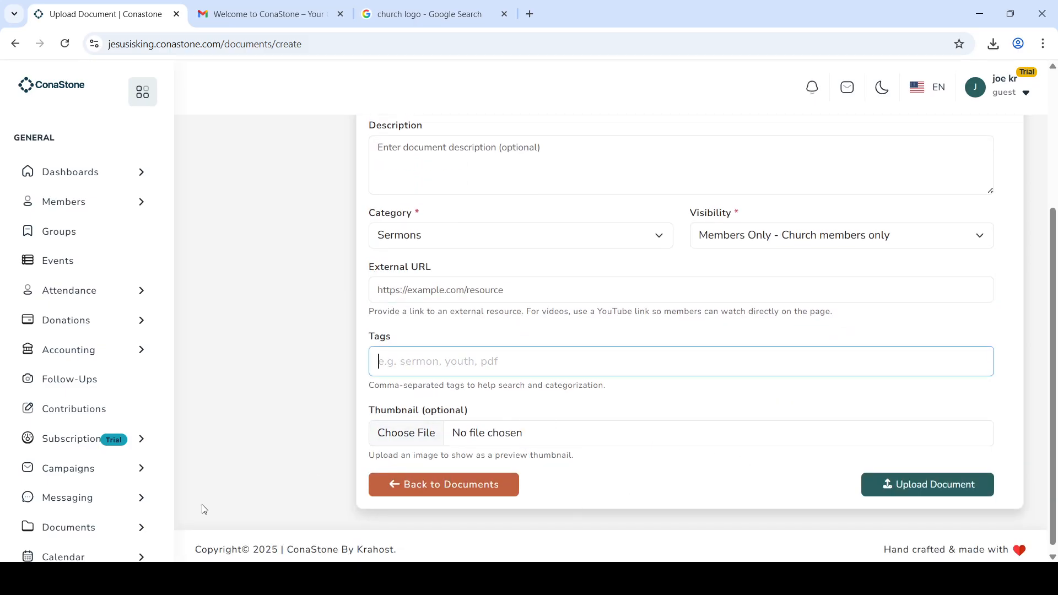
{"action": "scroll", "coordinate": [294, 456], "scroll_direction": "down", "scroll_amount": 1}
{"action": "scroll", "coordinate": [47, 481], "scroll_direction": "down", "scroll_amount": 2}
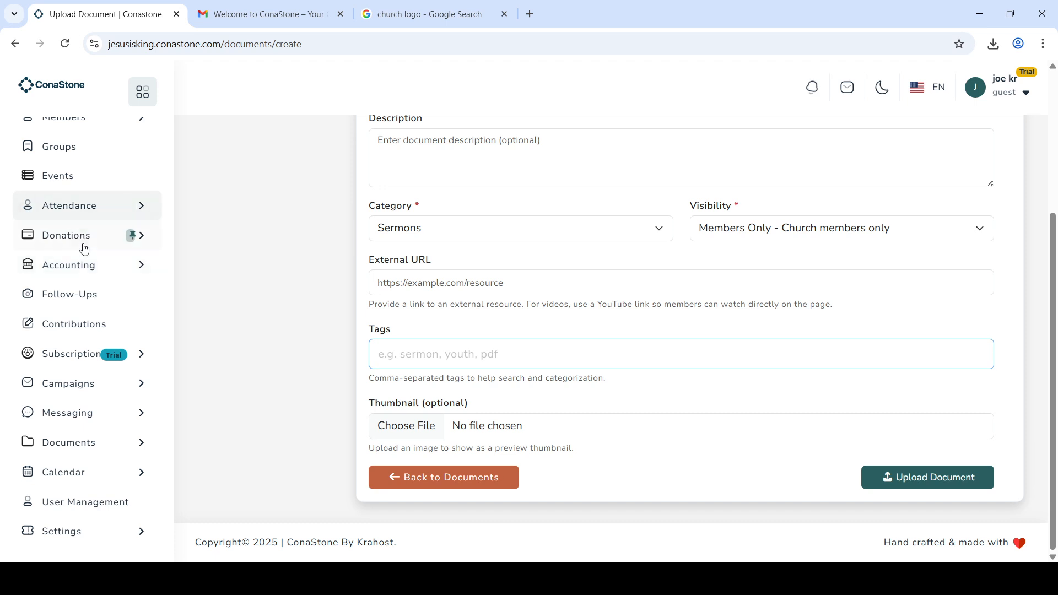
{"action": "scroll", "coordinate": [85, 253], "scroll_direction": "up", "scroll_amount": 1}
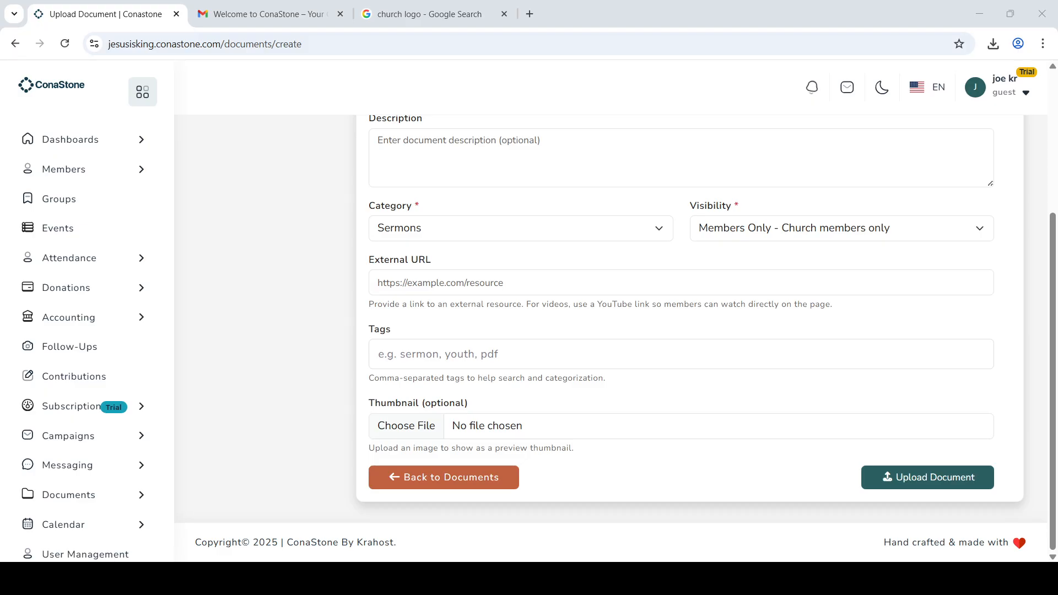
{"action": "key", "text": "alt+Tab"}
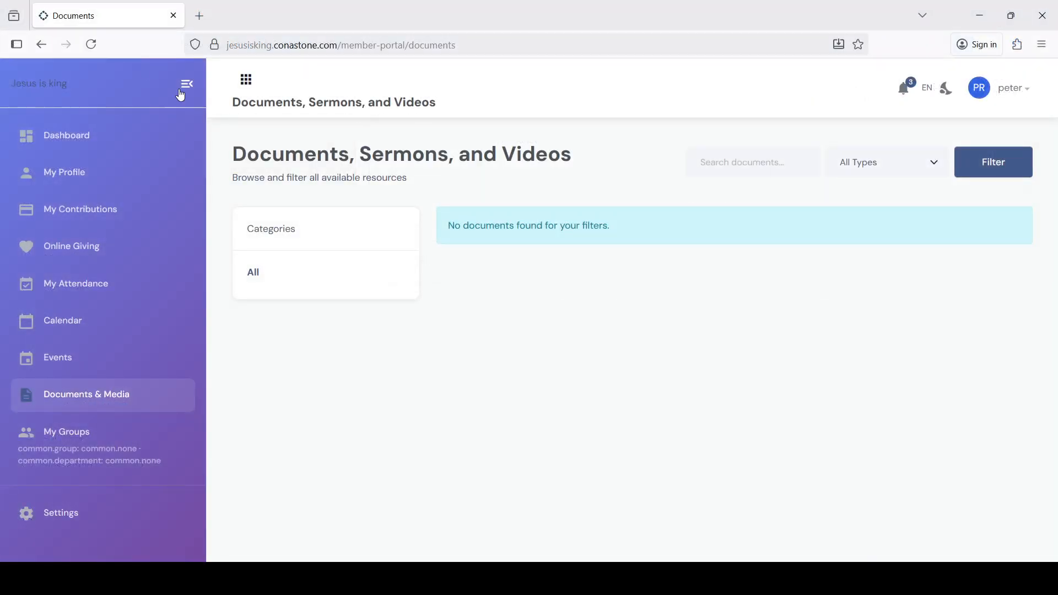
{"action": "left_click", "coordinate": [91, 44]}
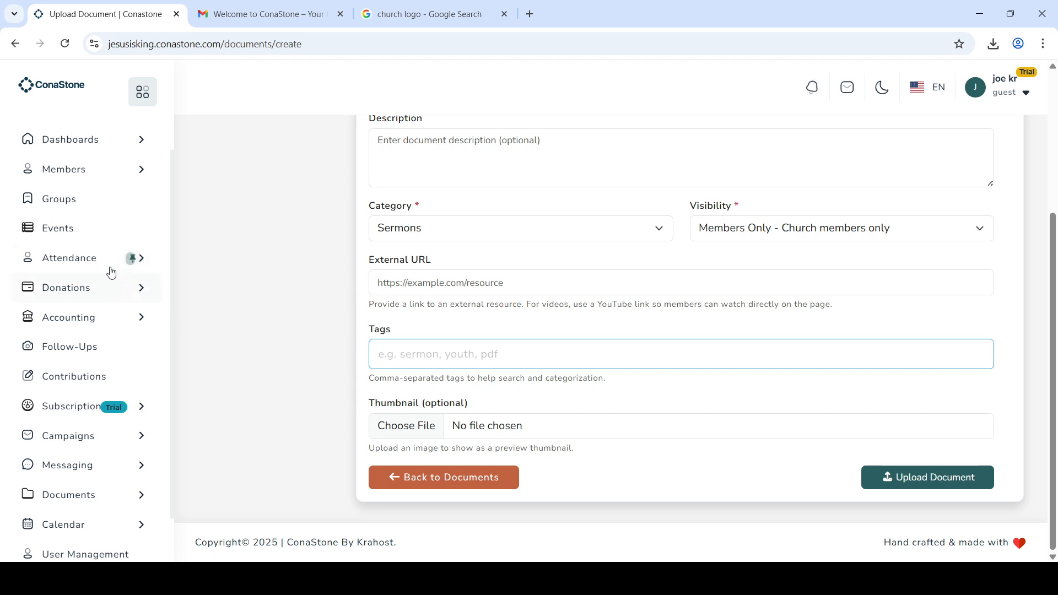
Step: Open the donation records list under Donations > View Records
{"action": "scroll", "coordinate": [106, 266], "scroll_direction": "up", "scroll_amount": 1}
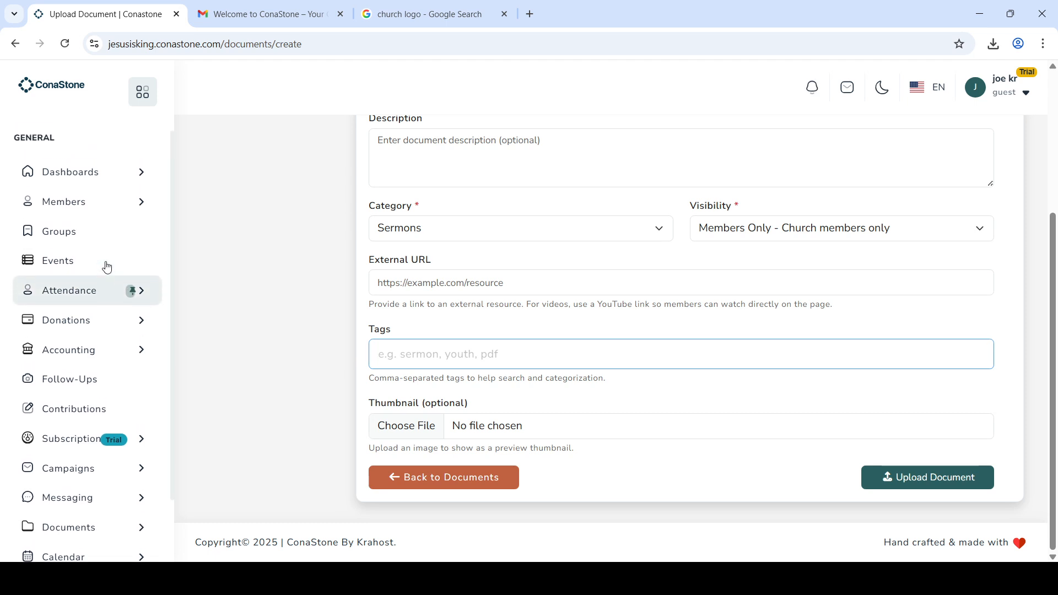
{"action": "left_click", "coordinate": [83, 326]}
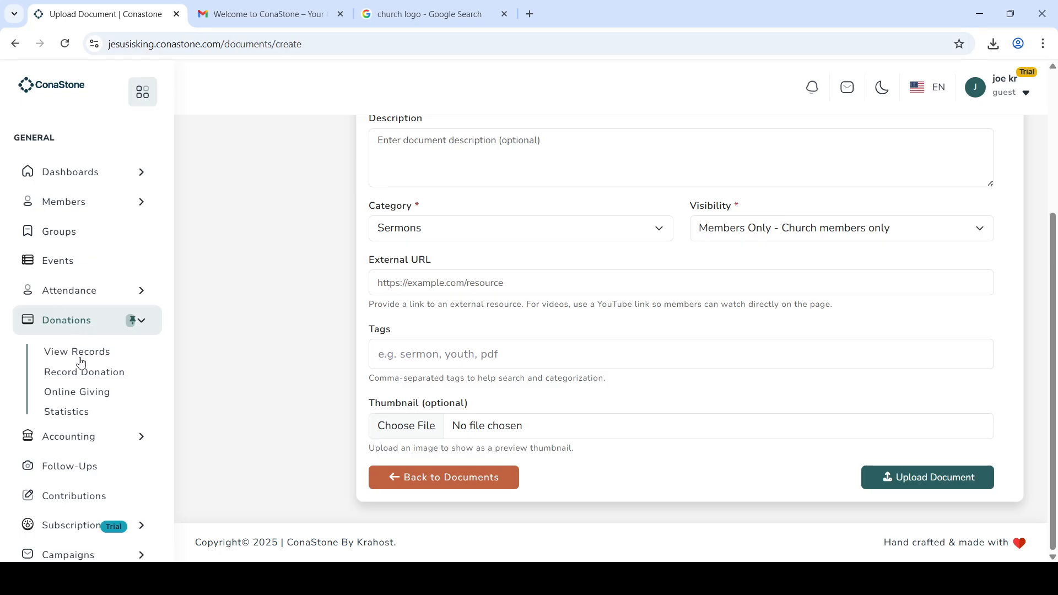
{"action": "left_click", "coordinate": [90, 356]}
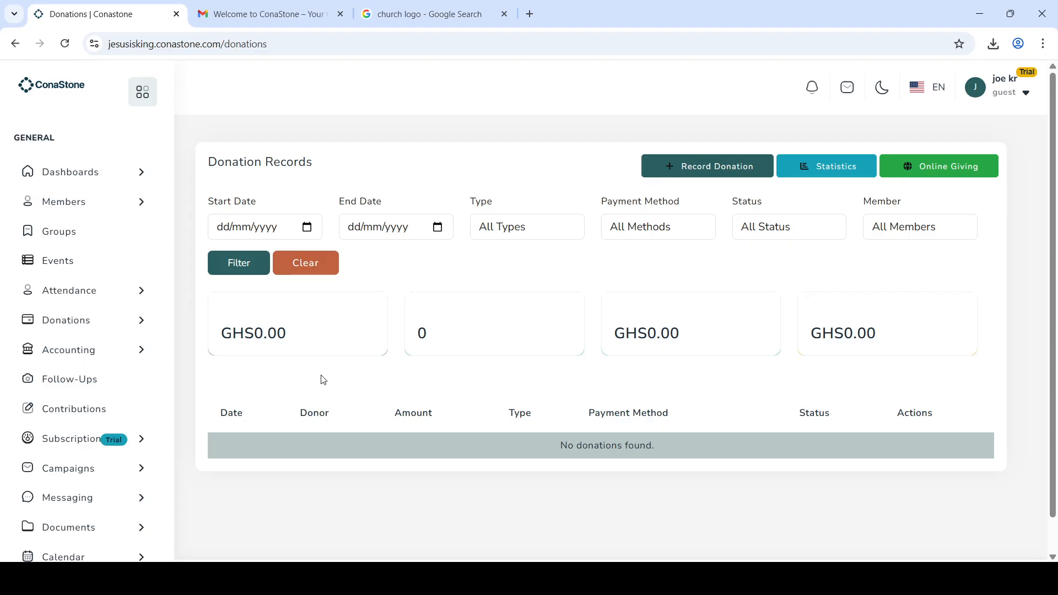
Step: Start a new donation record and choose a church member as the donor
{"action": "left_click", "coordinate": [717, 169]}
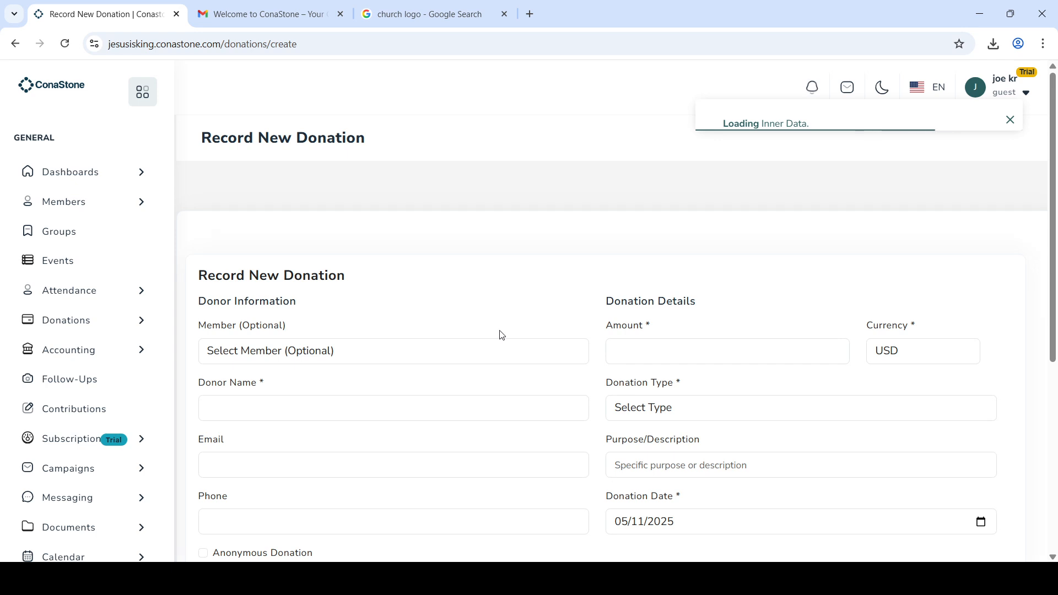
{"action": "scroll", "coordinate": [501, 328], "scroll_direction": "down", "scroll_amount": 1}
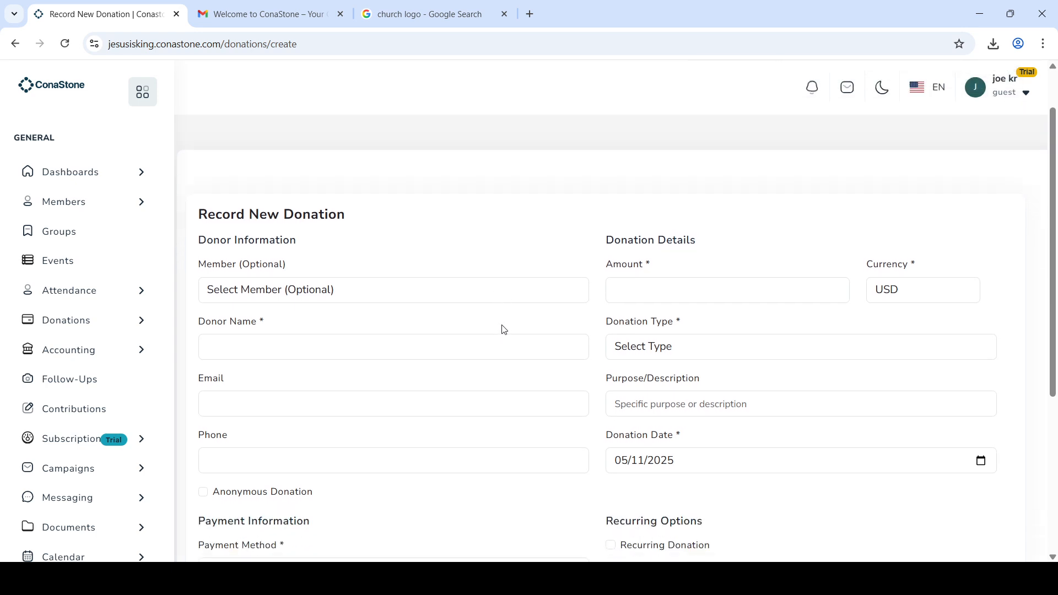
{"action": "left_click", "coordinate": [466, 290]}
{"action": "left_click", "coordinate": [389, 339]}
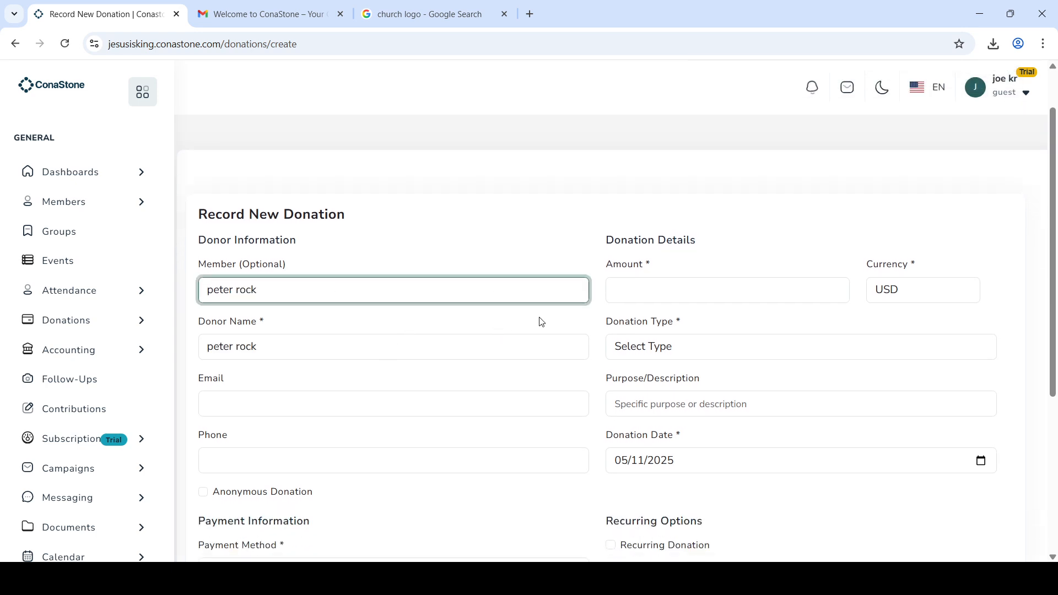
Step: Go through the currency, donation type, donor email and payment method fields
{"action": "left_click", "coordinate": [911, 292]}
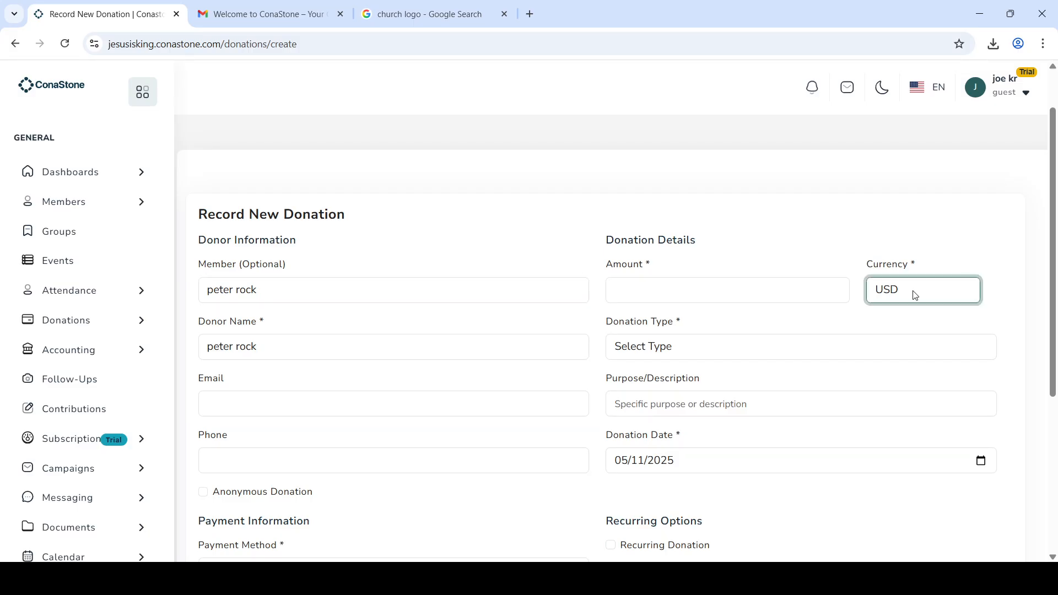
{"action": "left_click", "coordinate": [809, 330]}
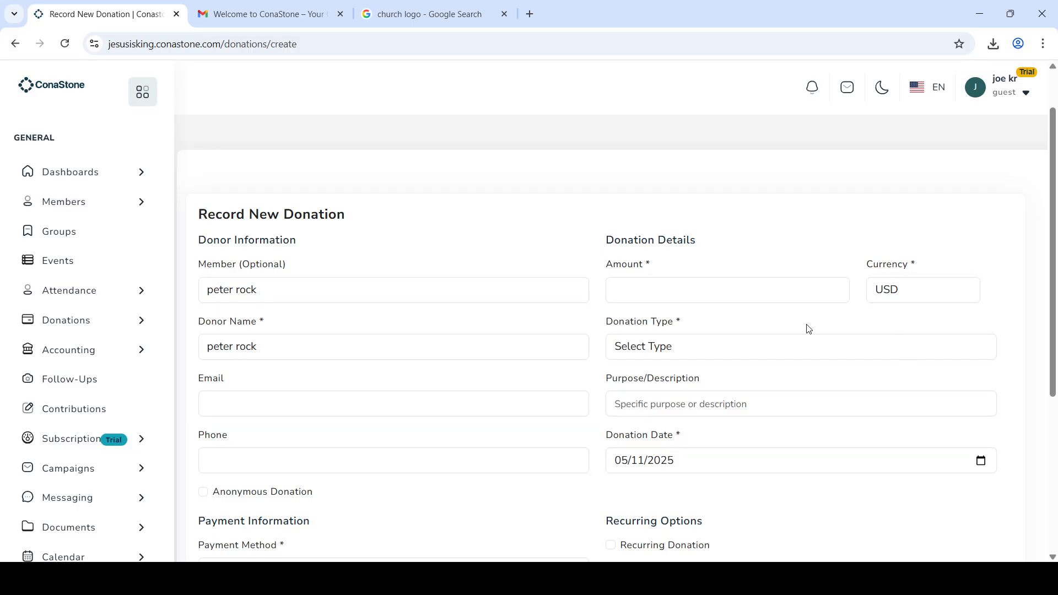
{"action": "left_click", "coordinate": [689, 349]}
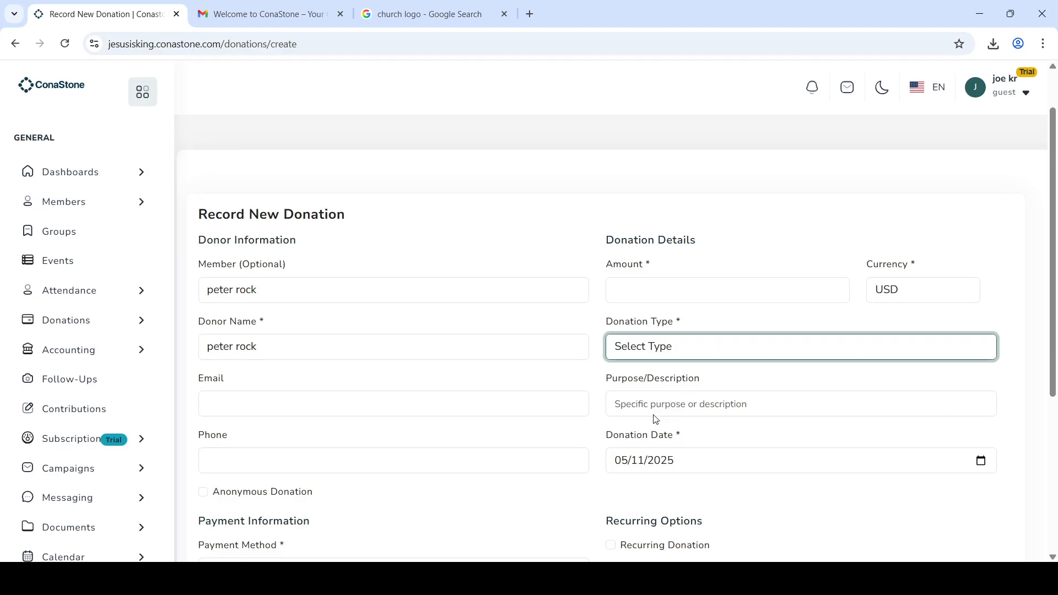
{"action": "left_click", "coordinate": [476, 417]}
{"action": "scroll", "coordinate": [476, 417], "scroll_direction": "down", "scroll_amount": 5}
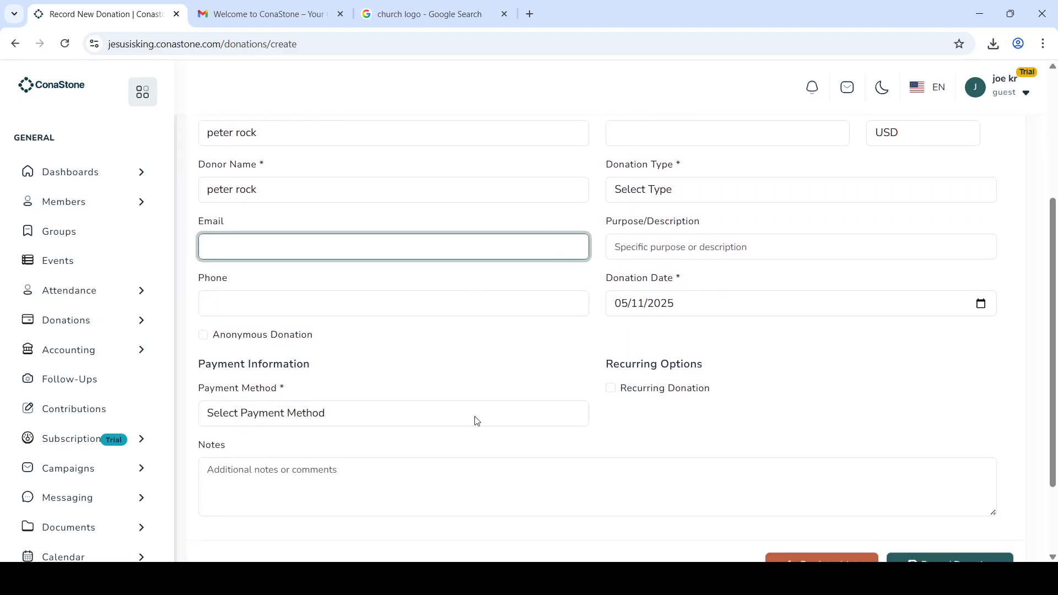
{"action": "left_click", "coordinate": [492, 325]}
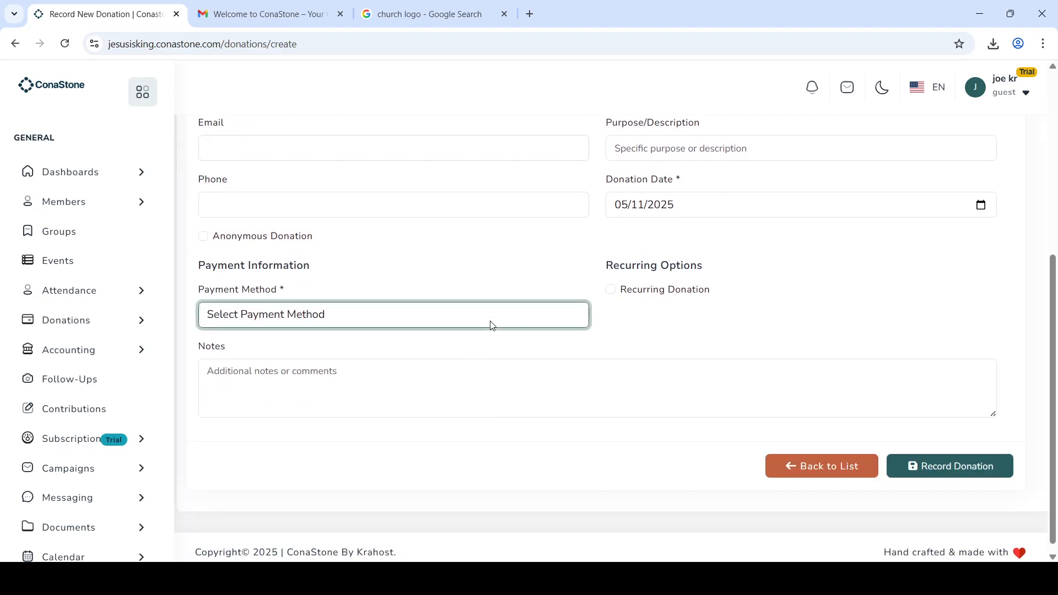
{"action": "left_click", "coordinate": [699, 340]}
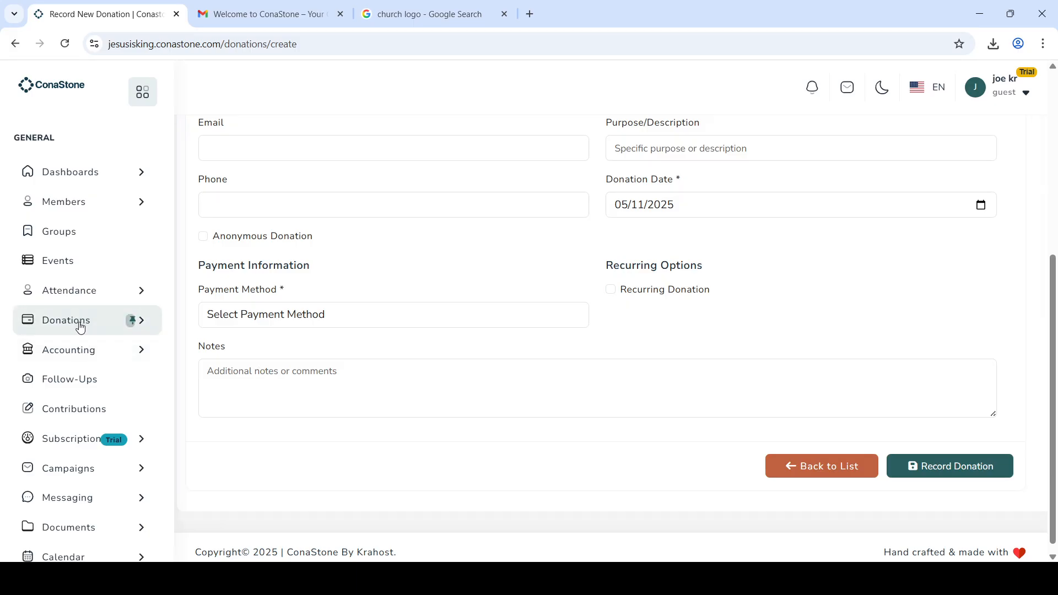
{"action": "left_click", "coordinate": [84, 353]}
Step: Open the Financial Dashboard, try Follow-Ups, and go back after its error
{"action": "left_click", "coordinate": [87, 386]}
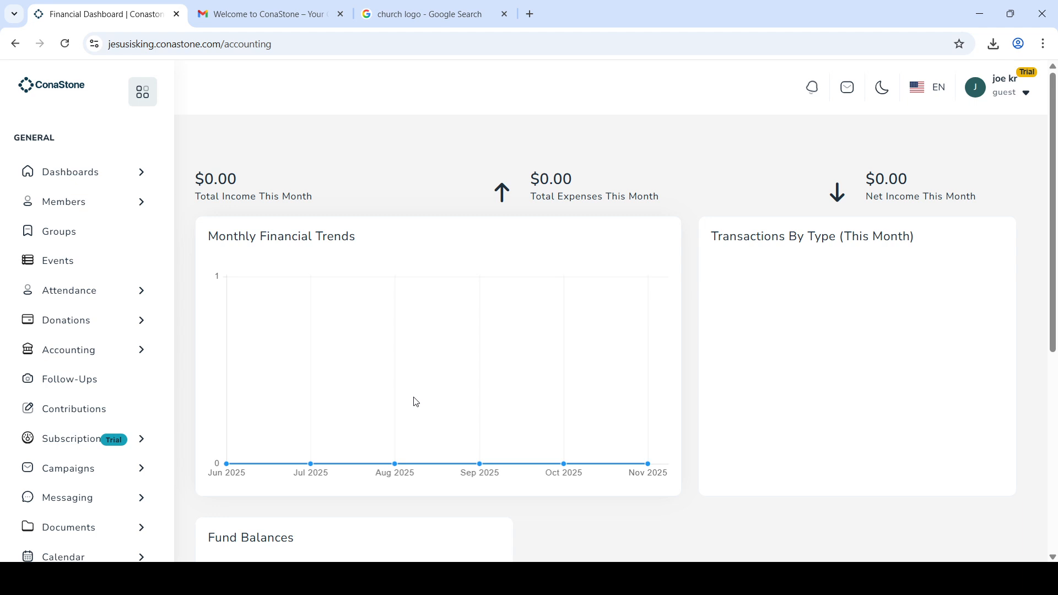
{"action": "scroll", "coordinate": [602, 477], "scroll_direction": "down", "scroll_amount": 5}
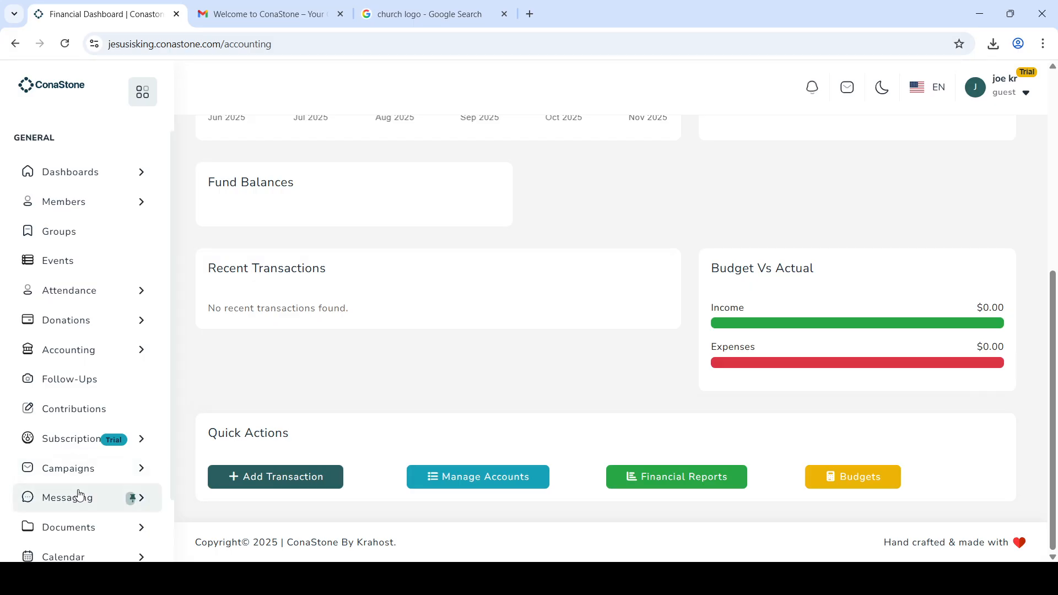
{"action": "left_click", "coordinate": [88, 390]}
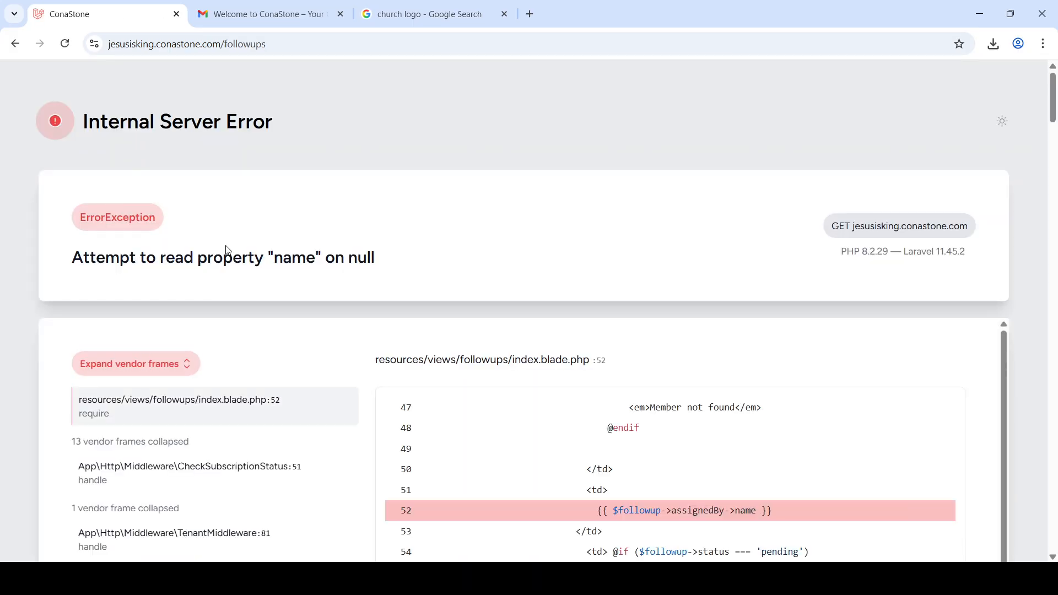
{"action": "left_click", "coordinate": [15, 44]}
Step: Expand the Subscription and Campaigns sections in the sidebar
{"action": "scroll", "coordinate": [107, 415], "scroll_direction": "down", "scroll_amount": 2}
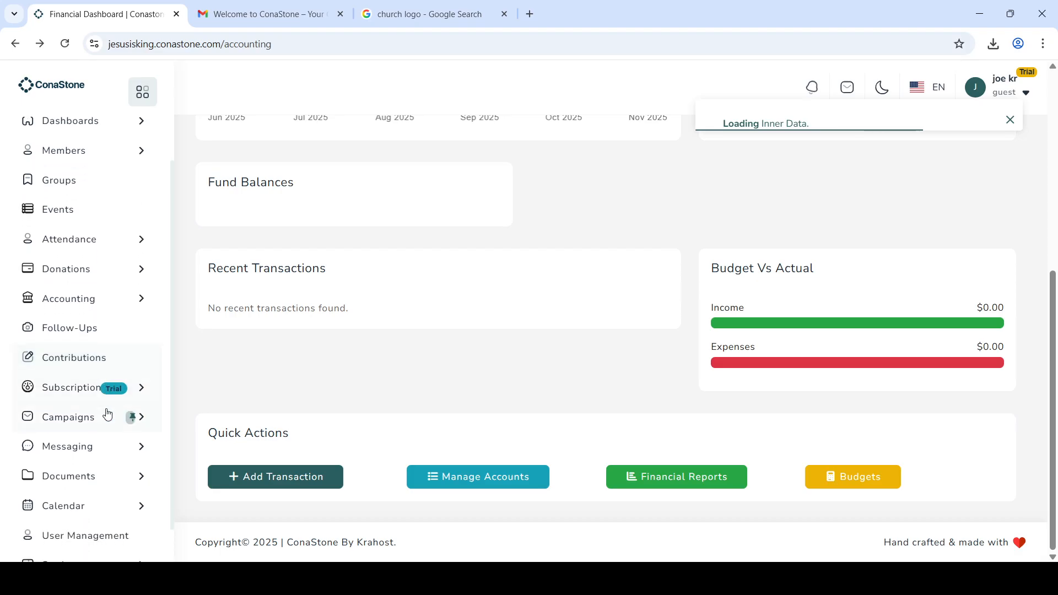
{"action": "left_click", "coordinate": [141, 380]}
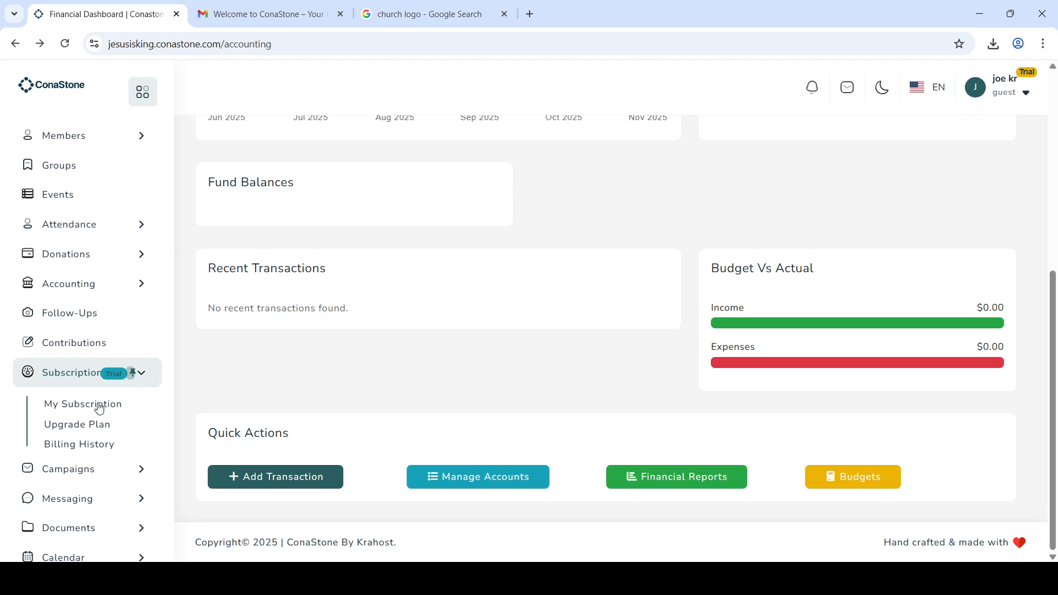
{"action": "scroll", "coordinate": [100, 408], "scroll_direction": "down", "scroll_amount": 1}
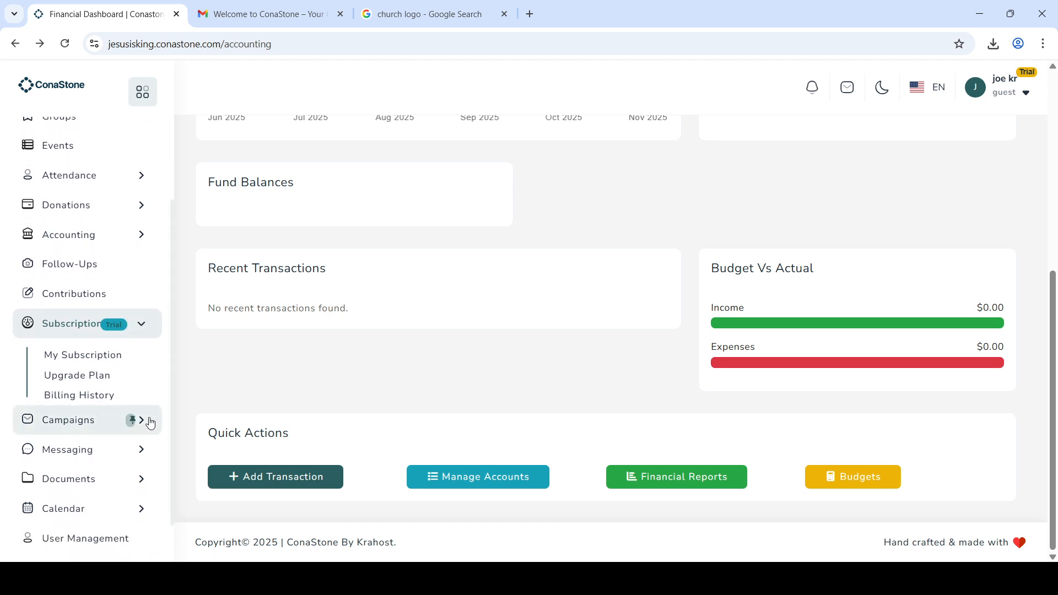
{"action": "left_click", "coordinate": [154, 422]}
Step: Open the campaigns list and start a new campaign, checking the delivery type options
{"action": "left_click", "coordinate": [90, 389]}
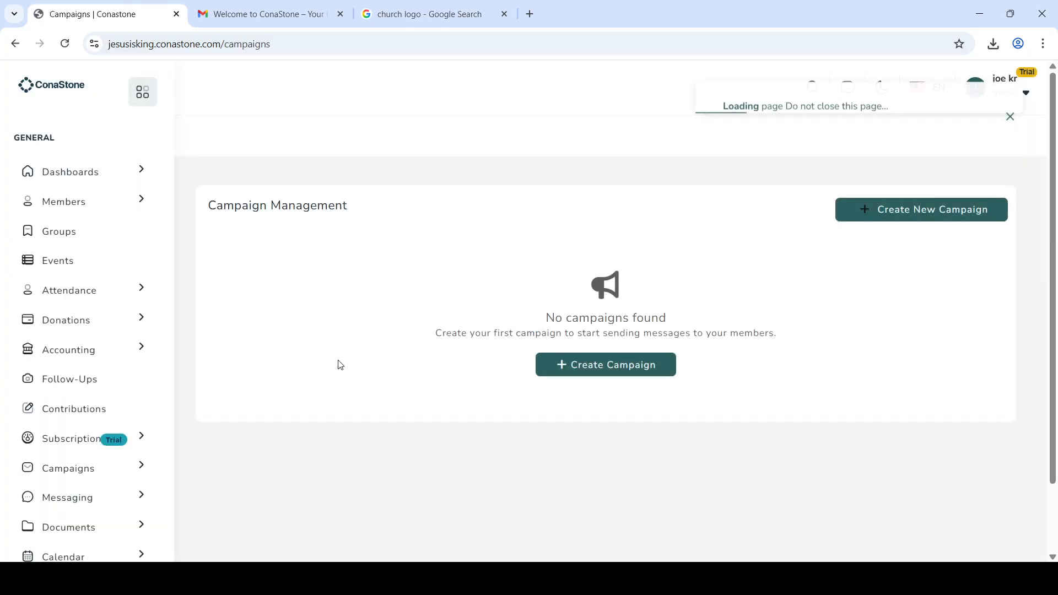
{"action": "left_click", "coordinate": [608, 366]}
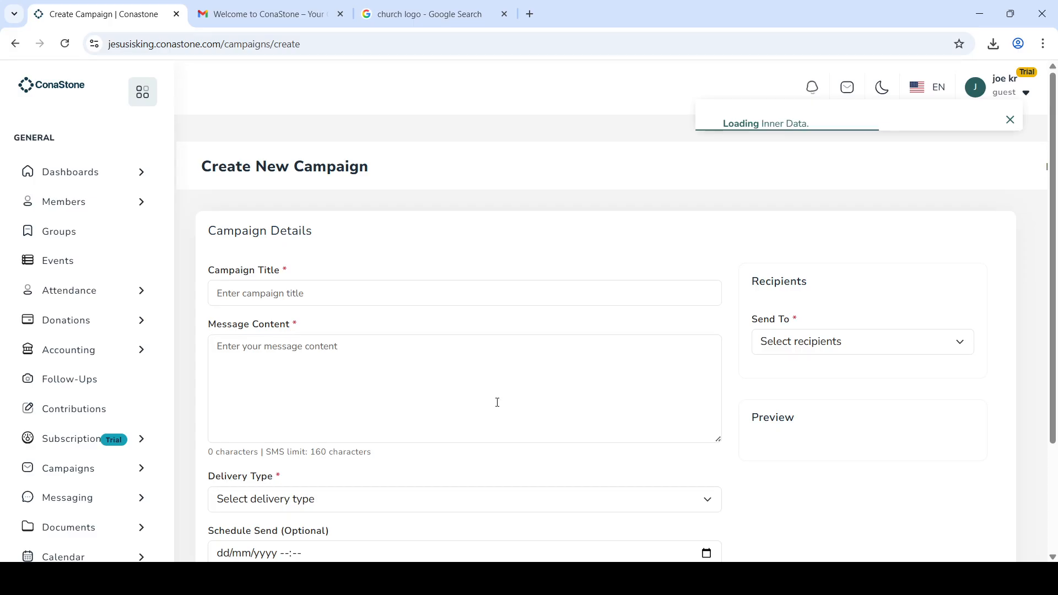
{"action": "scroll", "coordinate": [495, 404], "scroll_direction": "down", "scroll_amount": 3}
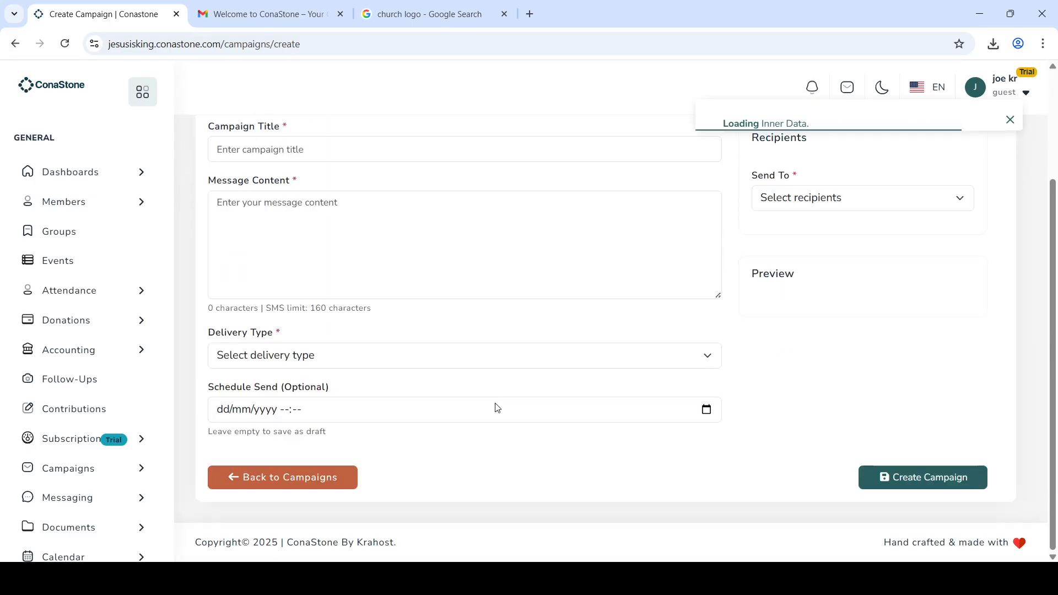
{"action": "left_click", "coordinate": [420, 362]}
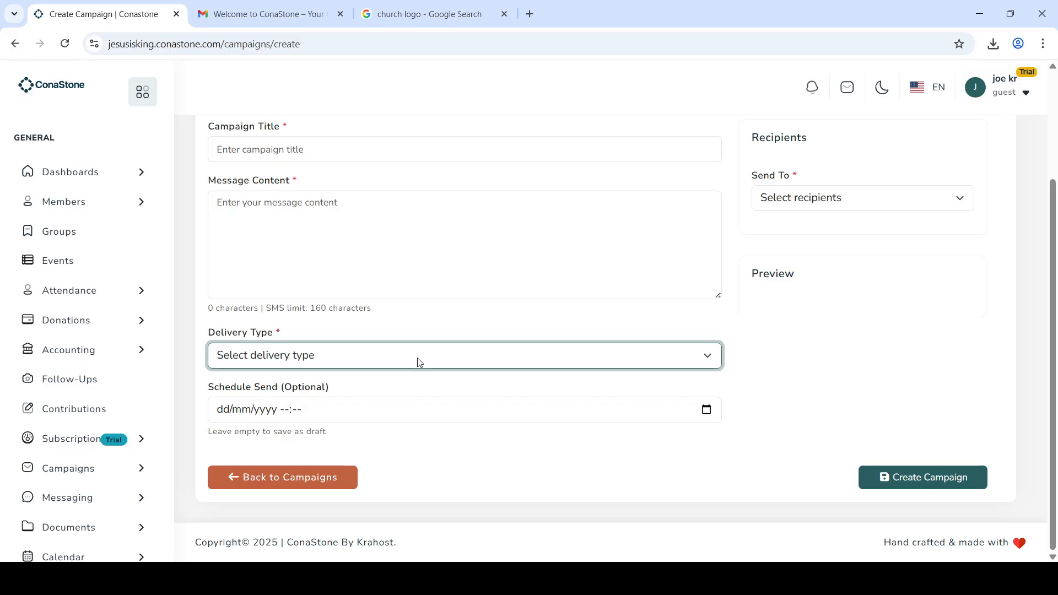
Step: Try All Members, Men/Women Fellowship groups, and Music, Protocol, Prayer departments as recipients
{"action": "left_click", "coordinate": [810, 212]}
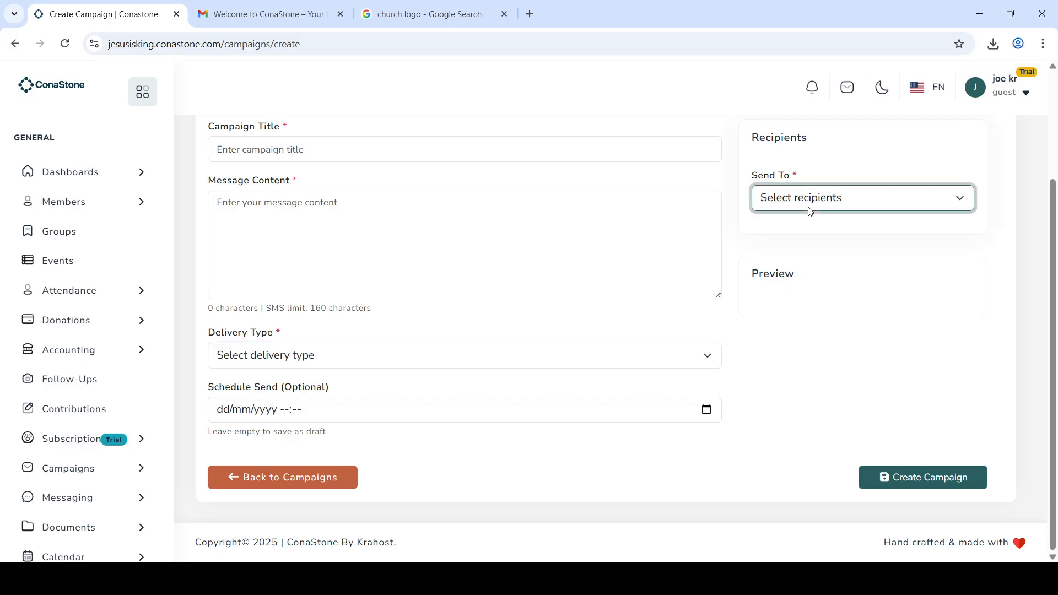
{"action": "left_click", "coordinate": [801, 256]}
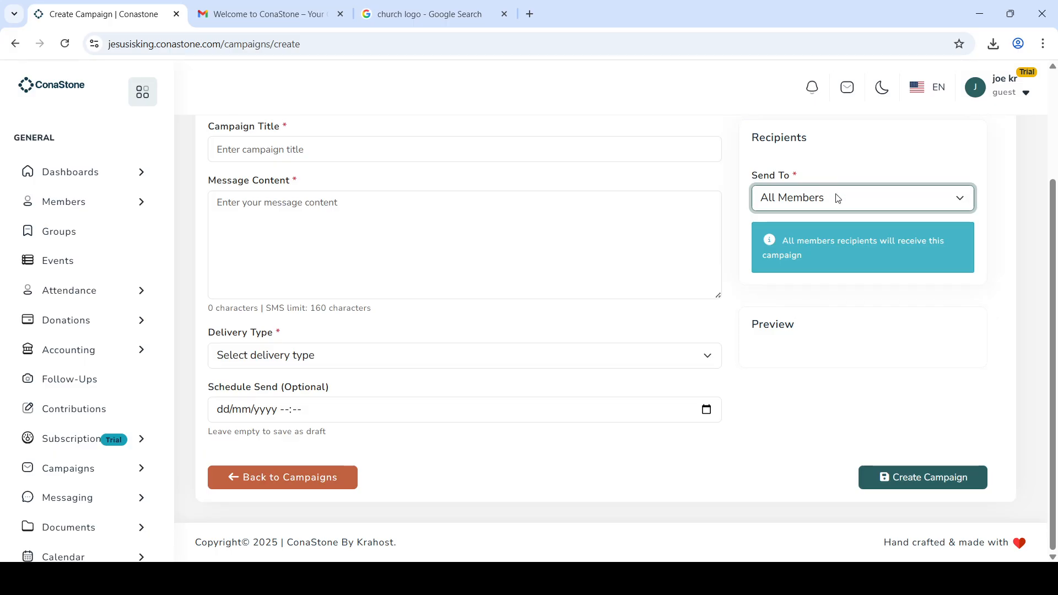
{"action": "left_click", "coordinate": [822, 271]}
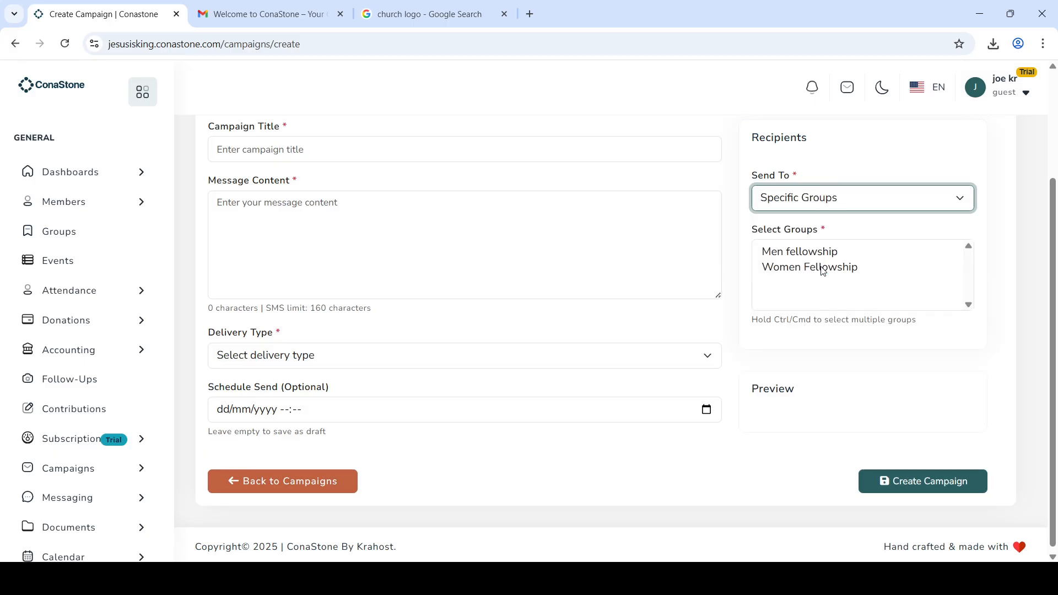
{"action": "left_click", "coordinate": [838, 254]}
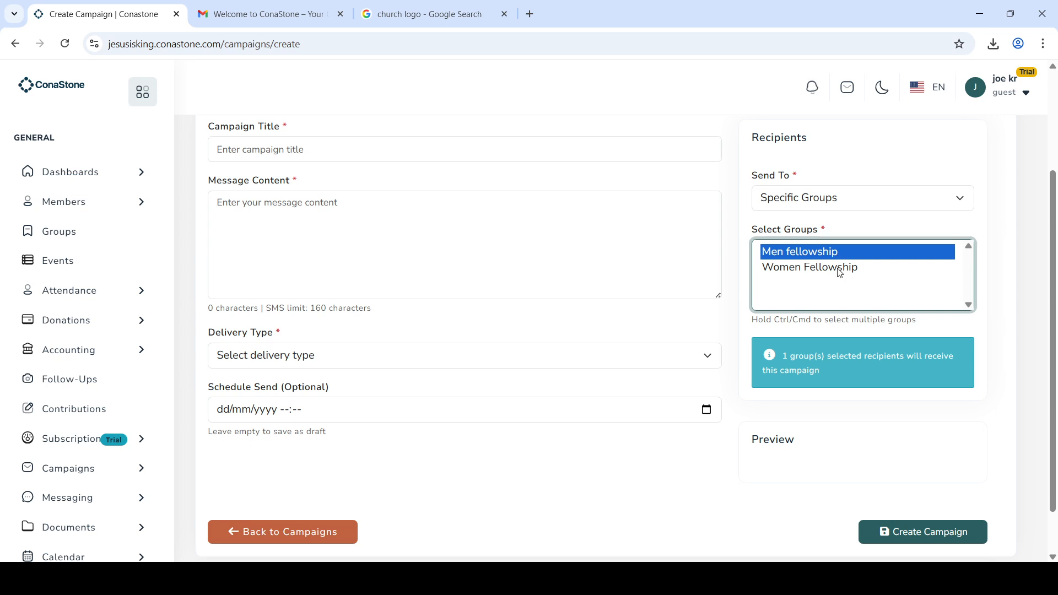
{"action": "left_click", "coordinate": [840, 272]}
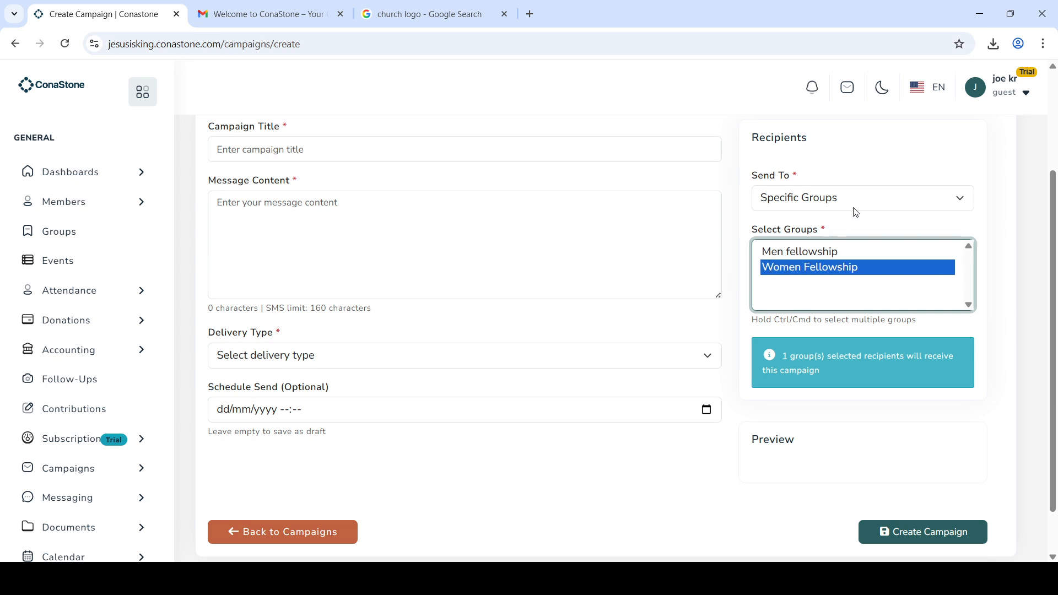
{"action": "key", "text": "shift+Tab"}
{"action": "key", "text": "Down"}
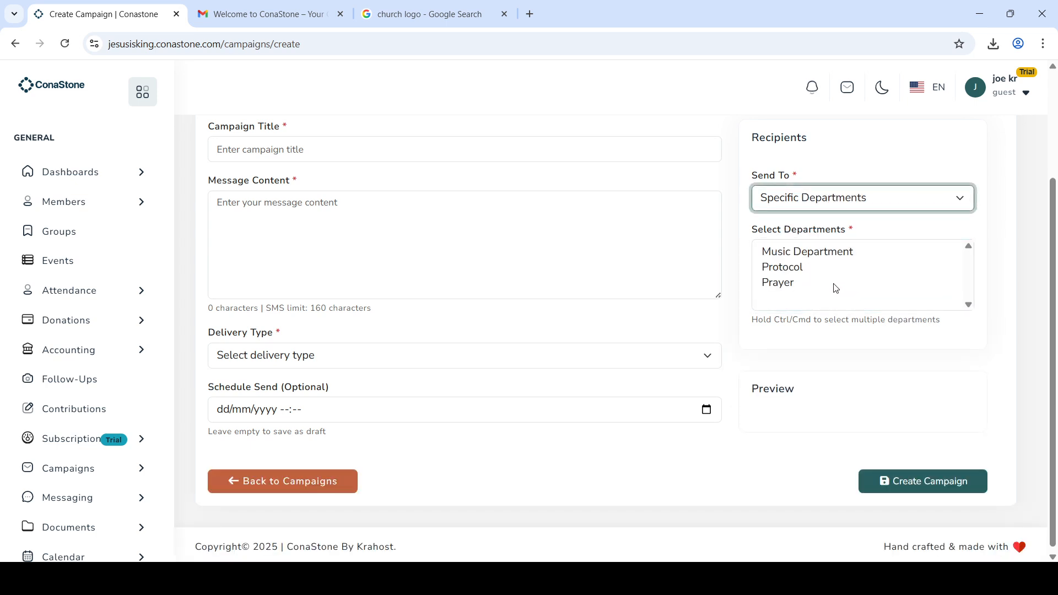
{"action": "left_click", "coordinate": [835, 251]}
{"action": "left_click", "coordinate": [809, 264]}
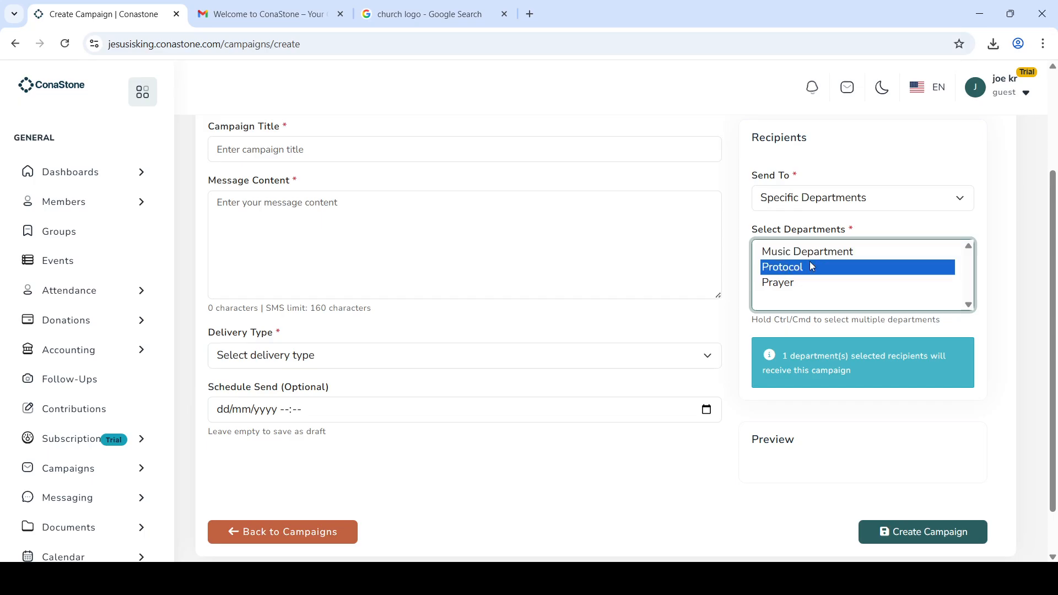
{"action": "left_click", "coordinate": [798, 285]}
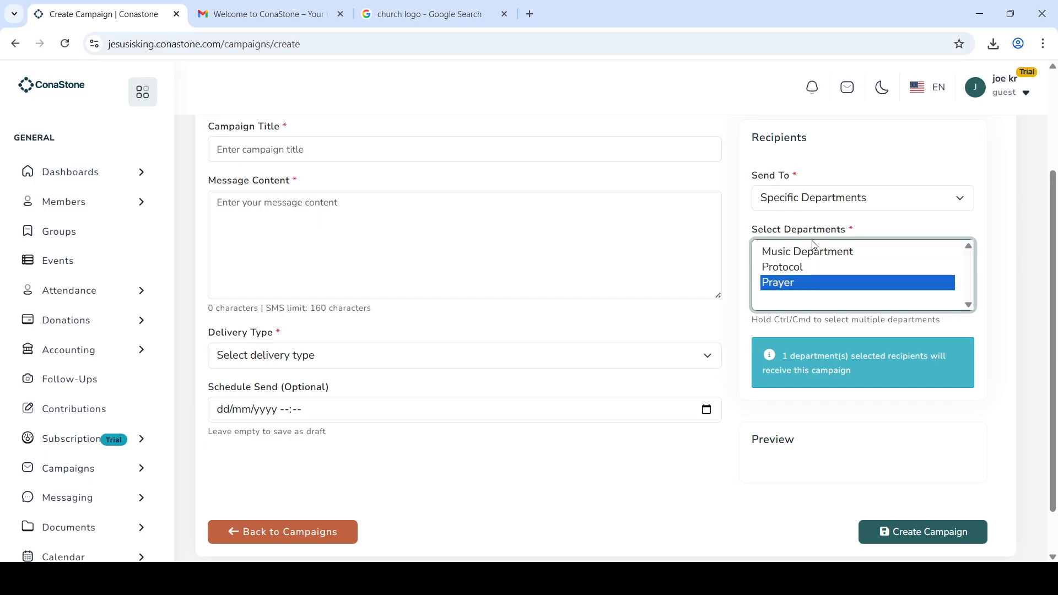
Step: Set Send To to Individual Members and add the suggested member
{"action": "left_click", "coordinate": [841, 202]}
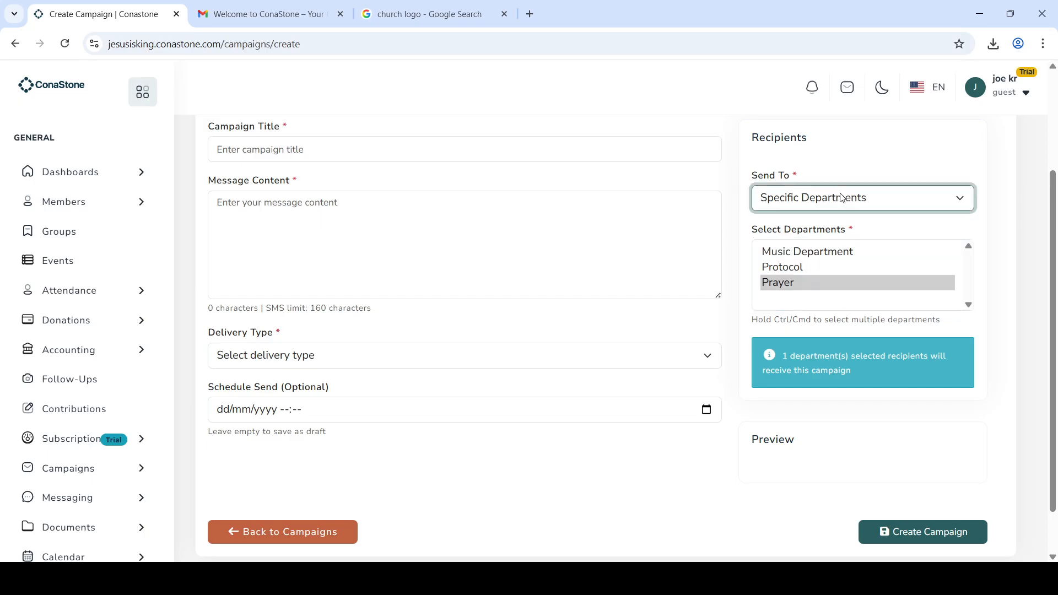
{"action": "left_click", "coordinate": [819, 304]}
{"action": "left_click", "coordinate": [840, 246]}
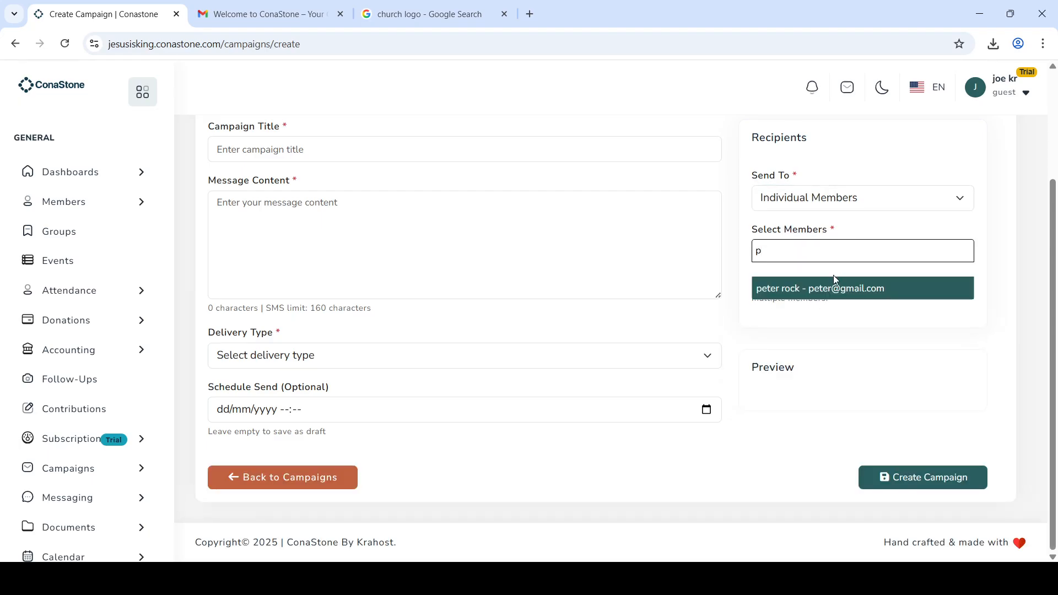
{"action": "left_click", "coordinate": [834, 280]}
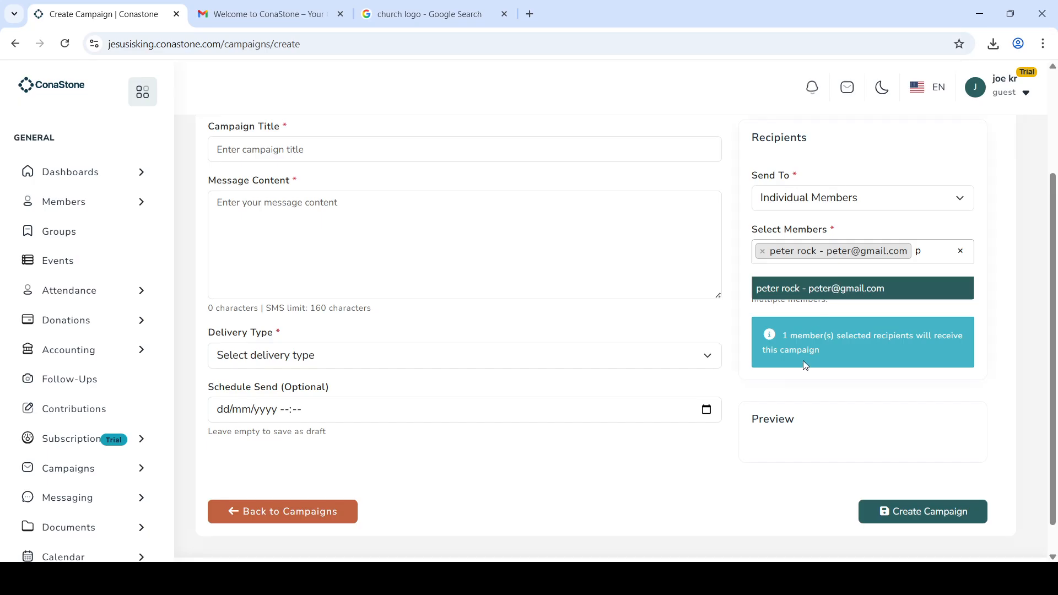
Step: Open the Support Tickets page from the Messaging section of the sidebar
{"action": "scroll", "coordinate": [767, 448], "scroll_direction": "down", "scroll_amount": 1}
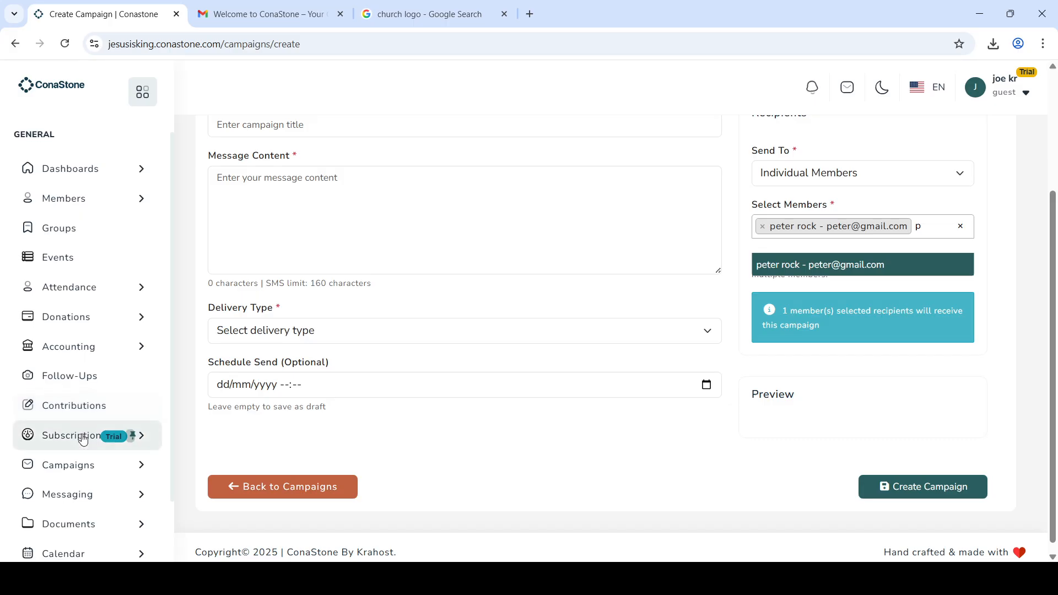
{"action": "scroll", "coordinate": [83, 439], "scroll_direction": "down", "scroll_amount": 2}
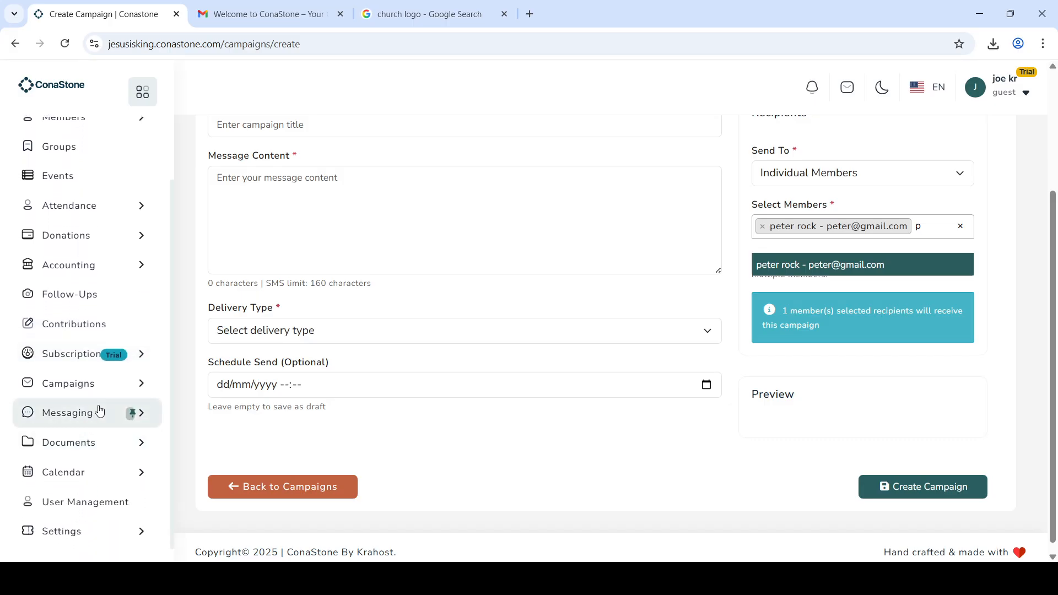
{"action": "left_click", "coordinate": [100, 411]}
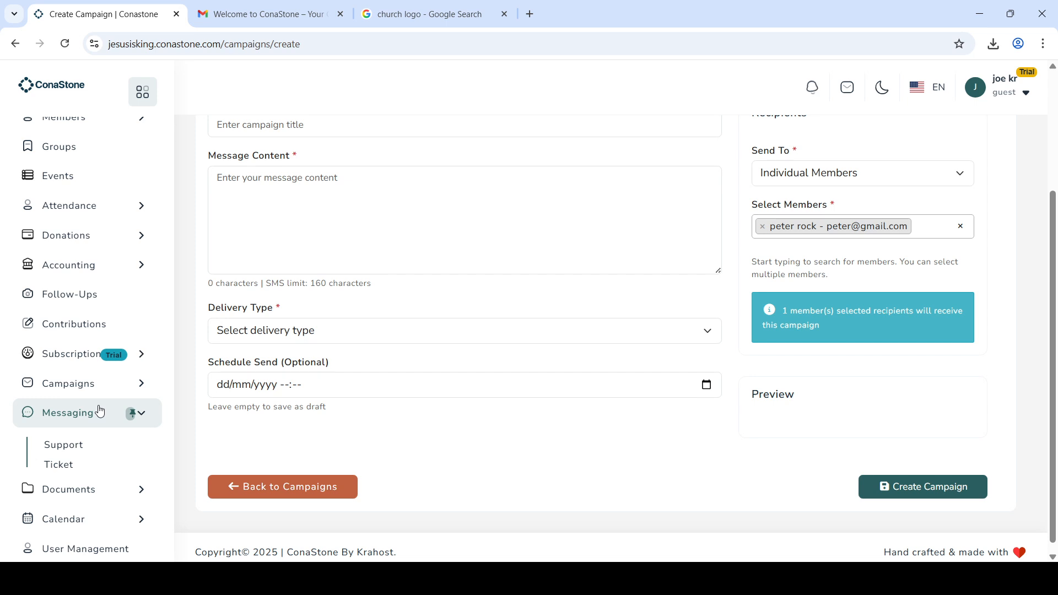
{"action": "left_click", "coordinate": [74, 448]}
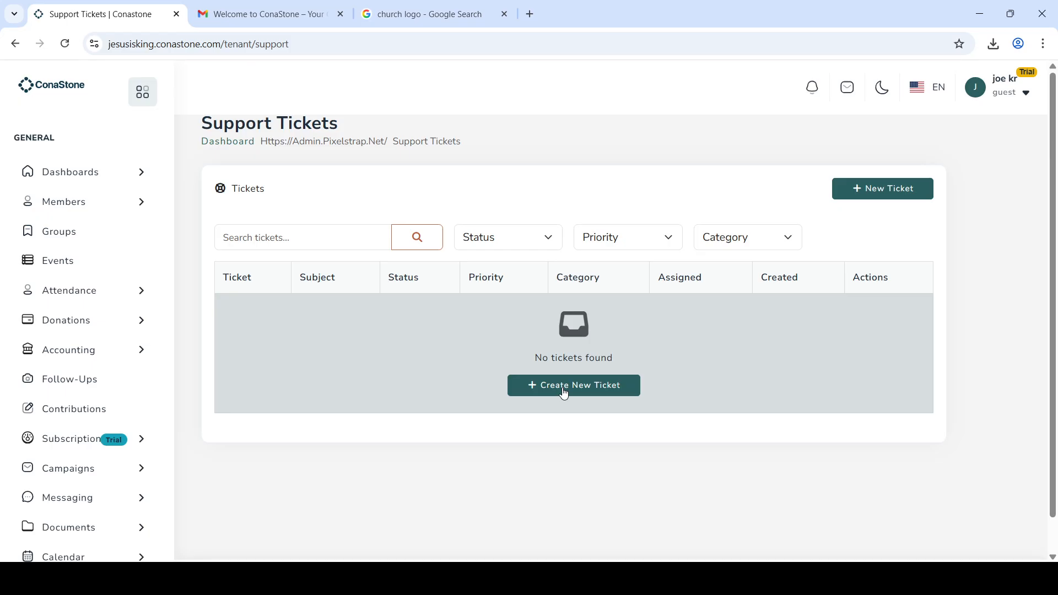
Step: Open the church calendar and scroll to its empty All Events section
{"action": "scroll", "coordinate": [99, 421], "scroll_direction": "down", "scroll_amount": 4}
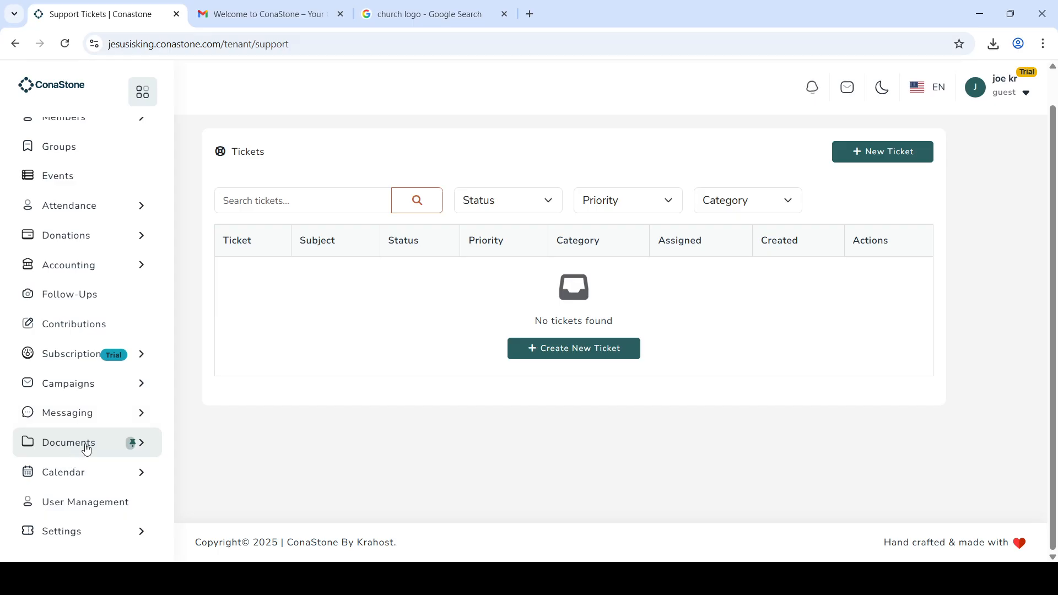
{"action": "left_click", "coordinate": [91, 477]}
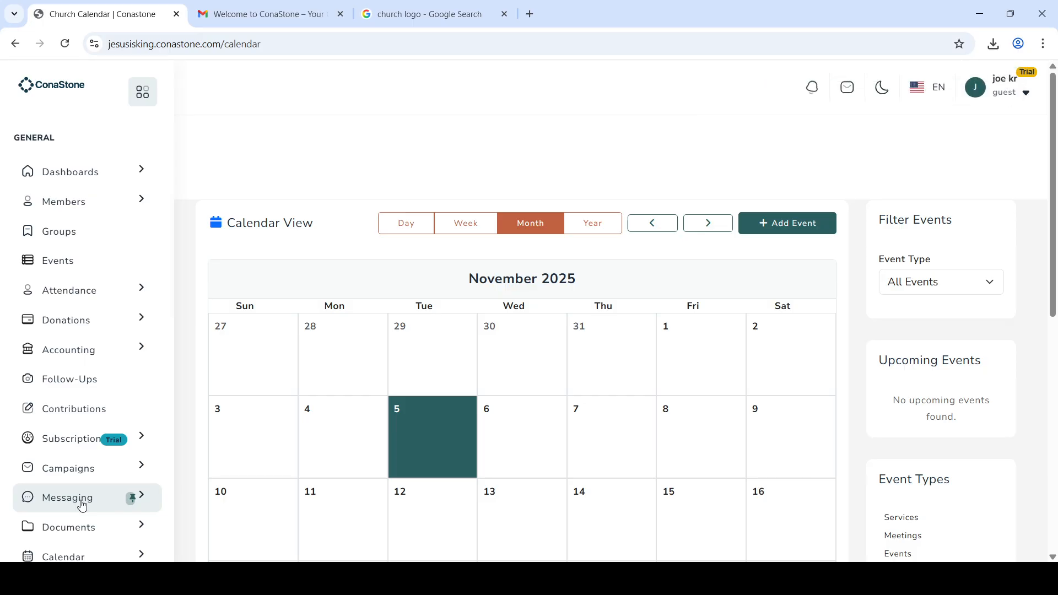
{"action": "scroll", "coordinate": [82, 506], "scroll_direction": "down", "scroll_amount": 2}
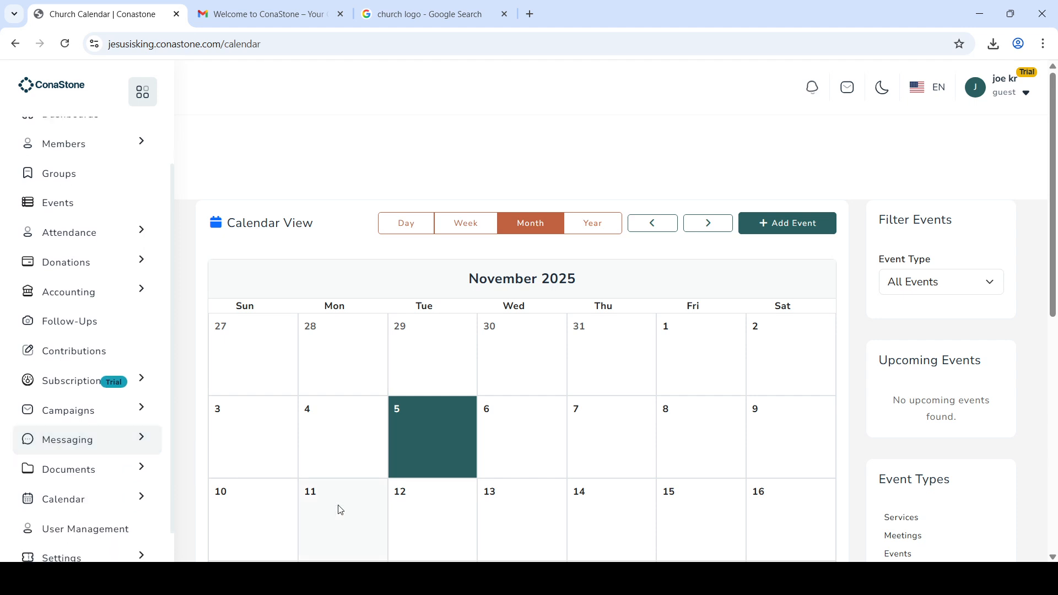
{"action": "scroll", "coordinate": [507, 432], "scroll_direction": "down", "scroll_amount": 4}
{"action": "scroll", "coordinate": [511, 435], "scroll_direction": "down", "scroll_amount": 2}
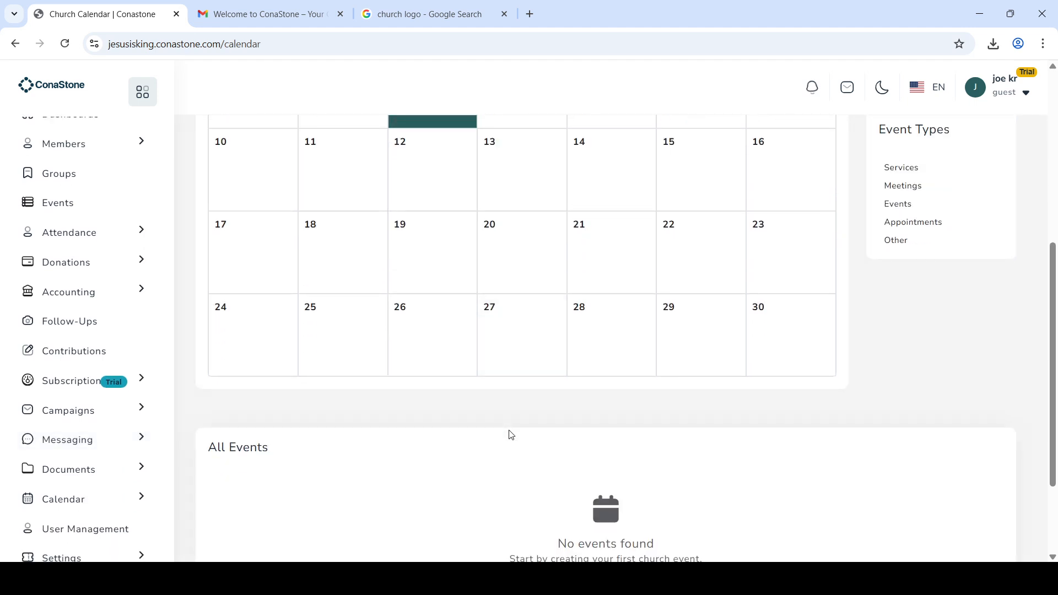
{"action": "scroll", "coordinate": [510, 435], "scroll_direction": "down", "scroll_amount": 2}
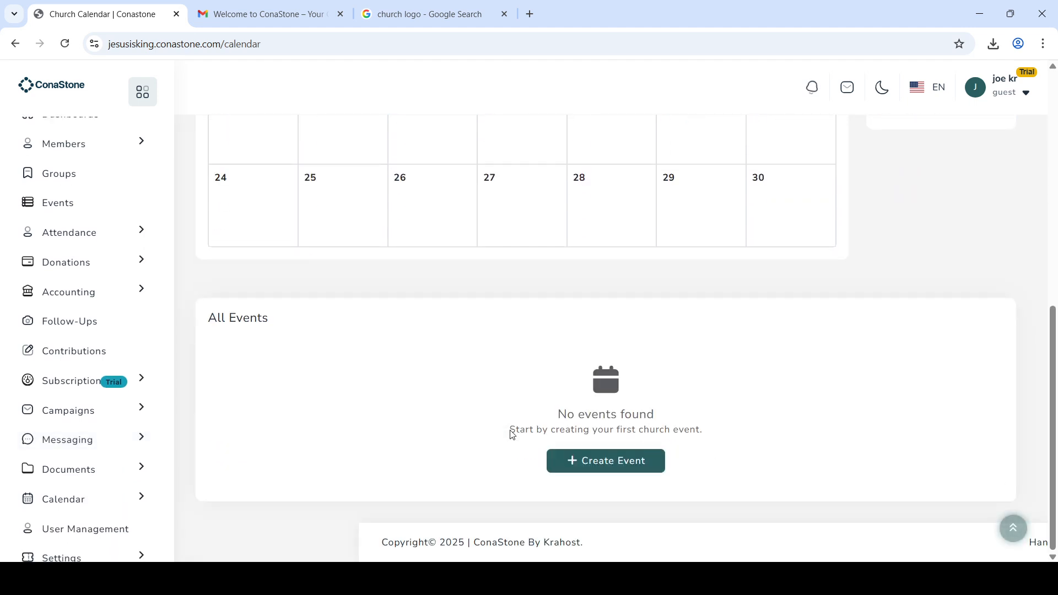
Step: Start a new church event and set its type to Service
{"action": "left_click", "coordinate": [585, 472]}
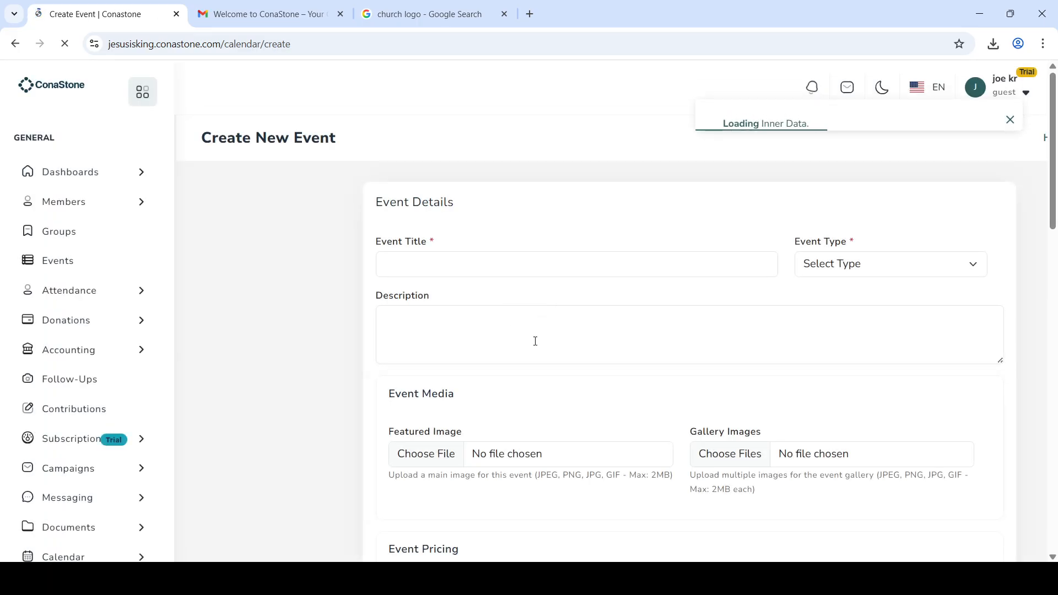
{"action": "scroll", "coordinate": [533, 343], "scroll_direction": "down", "scroll_amount": 1}
{"action": "left_click", "coordinate": [844, 226]}
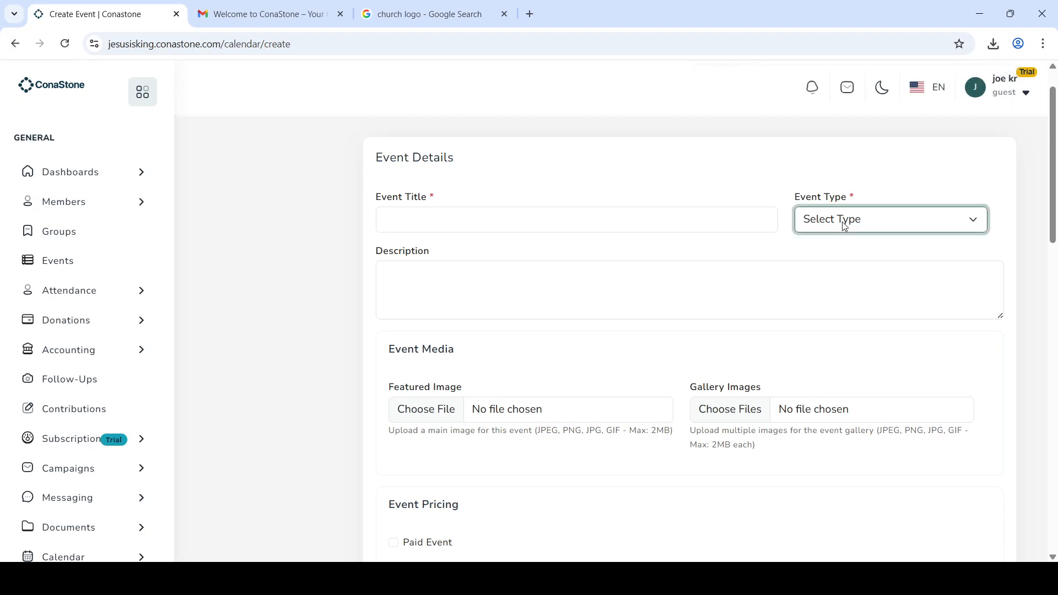
{"action": "left_click", "coordinate": [833, 265]}
Step: Mark the event as paid, keeping the currency unchanged and family tickets off
{"action": "scroll", "coordinate": [667, 366], "scroll_direction": "down", "scroll_amount": 1}
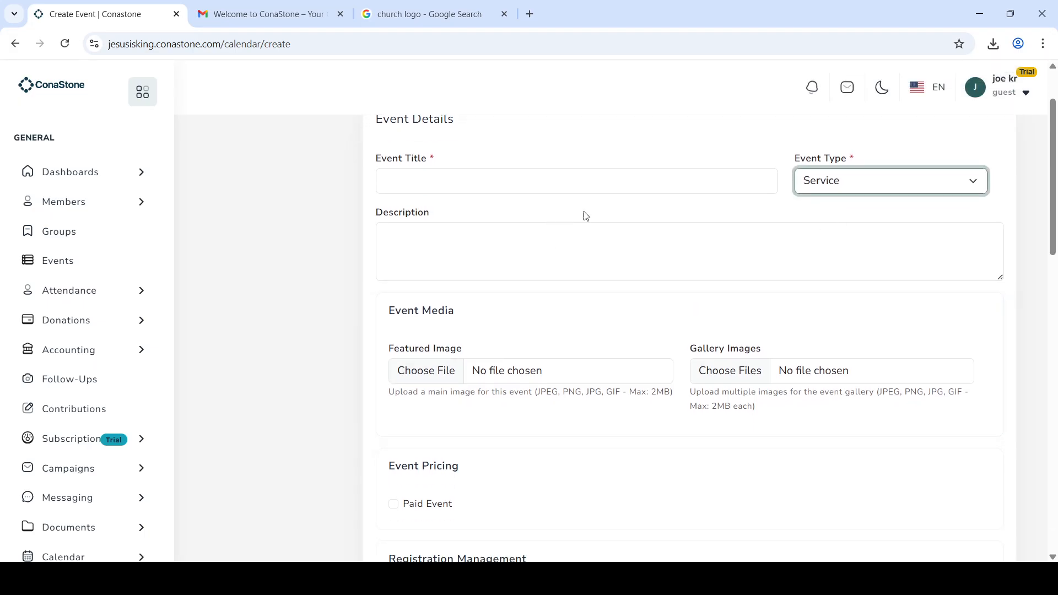
{"action": "scroll", "coordinate": [577, 369], "scroll_direction": "down", "scroll_amount": 1}
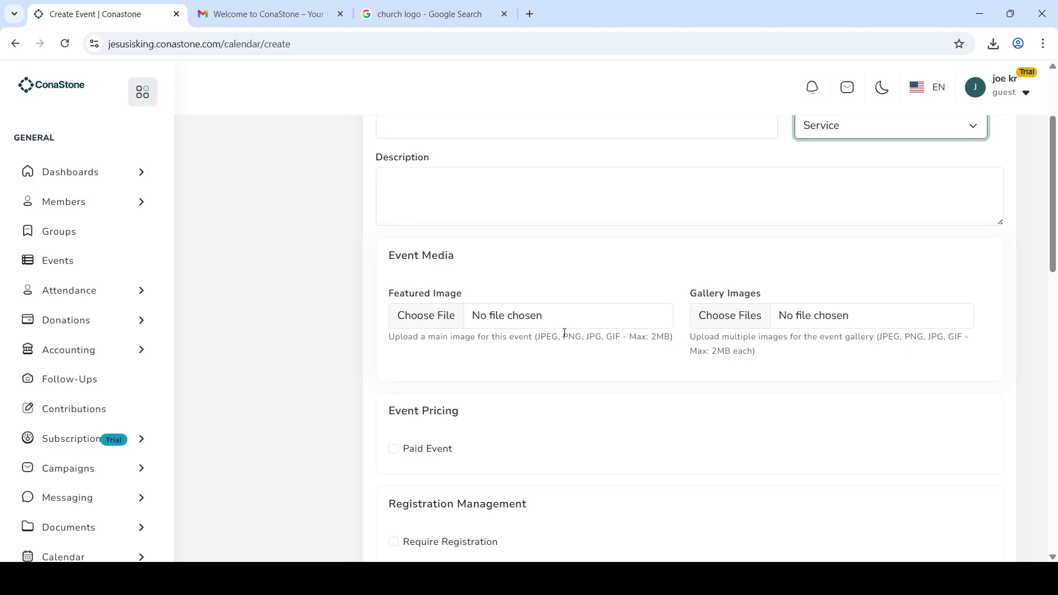
{"action": "scroll", "coordinate": [570, 440], "scroll_direction": "down", "scroll_amount": 2}
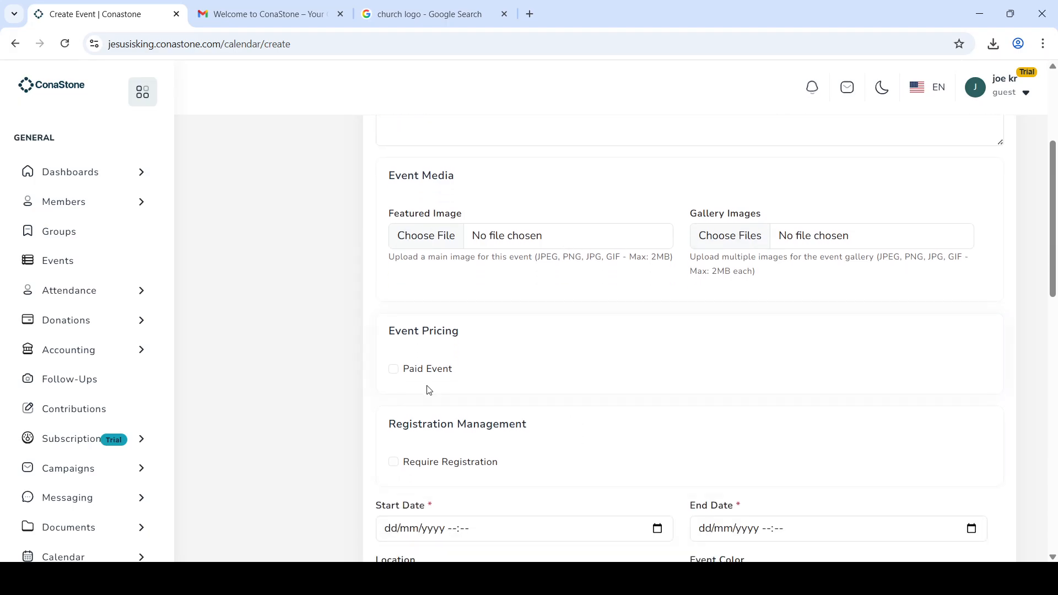
{"action": "left_click", "coordinate": [421, 369]}
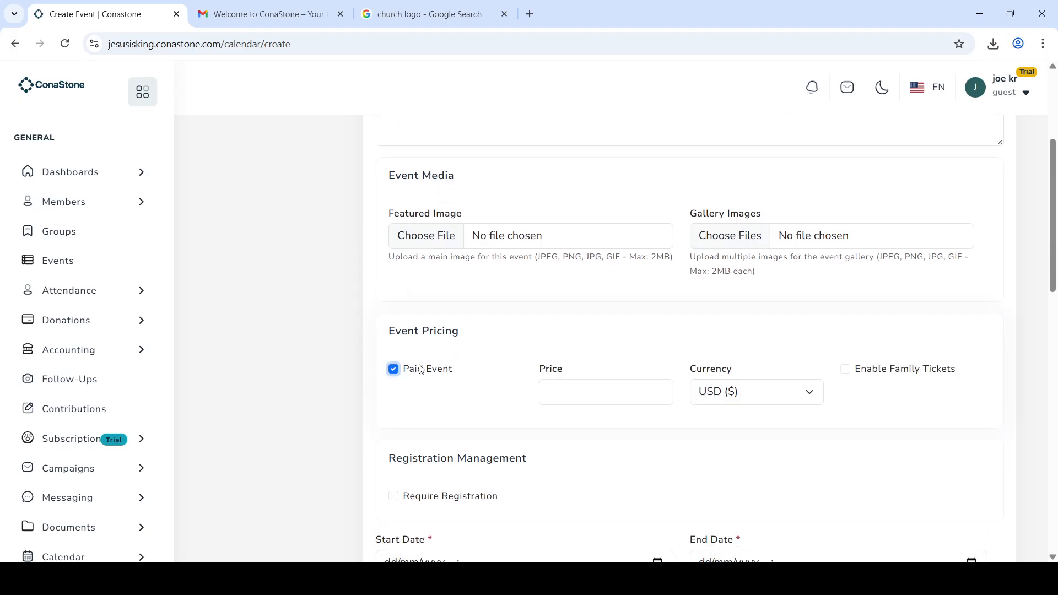
{"action": "left_click", "coordinate": [697, 392]}
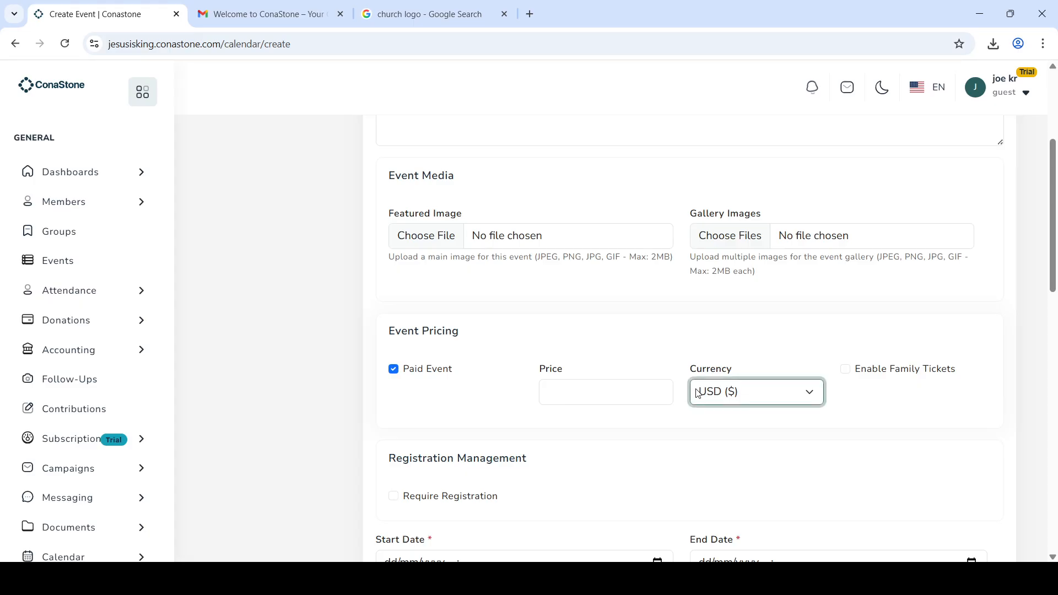
{"action": "left_click", "coordinate": [550, 388]}
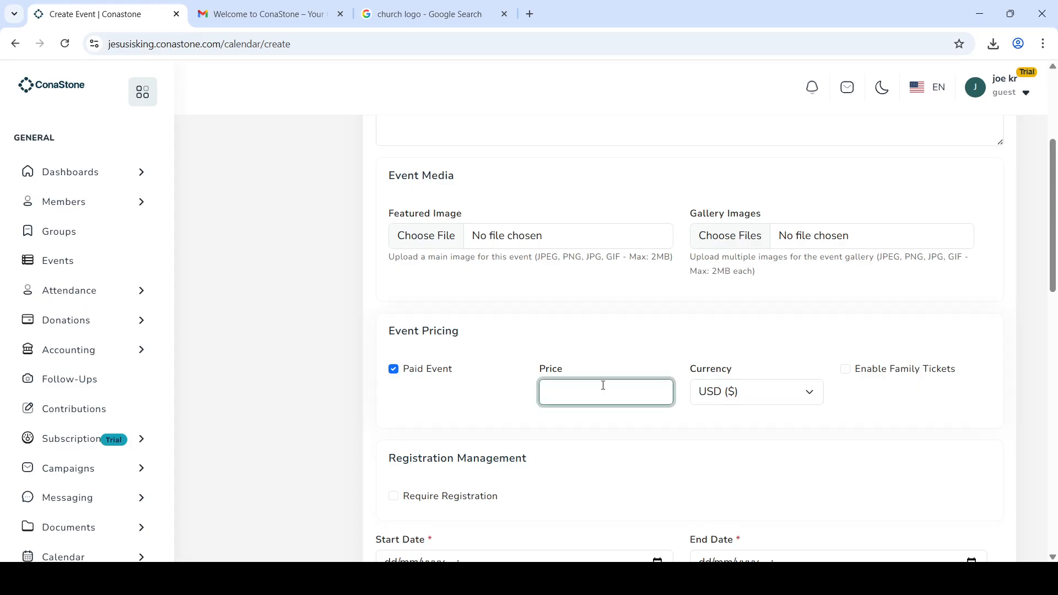
{"action": "left_click", "coordinate": [750, 387]}
{"action": "left_click", "coordinate": [889, 408]}
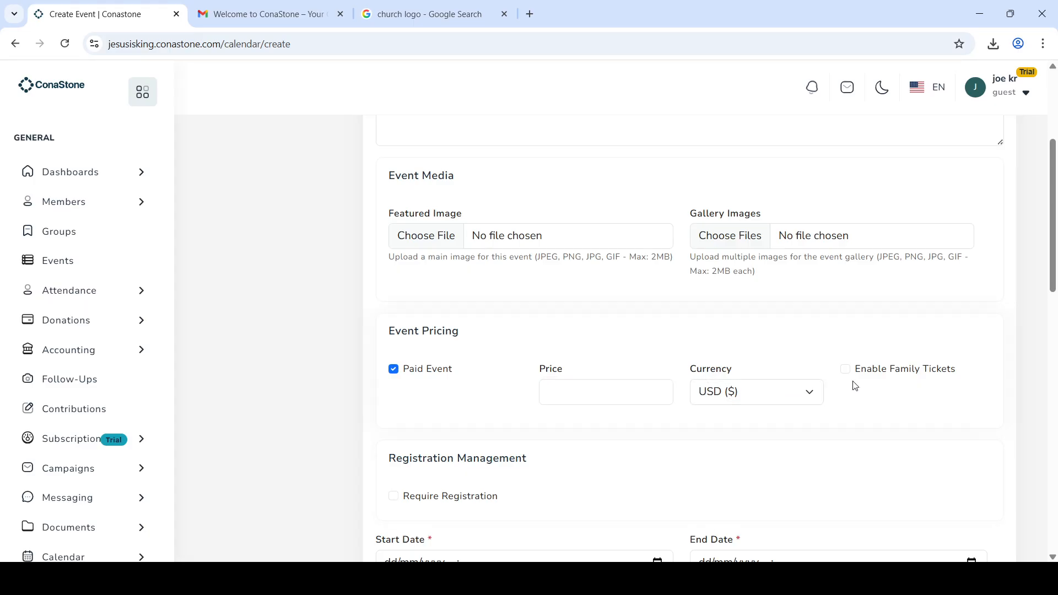
{"action": "left_click", "coordinate": [851, 377]}
{"action": "left_click", "coordinate": [846, 374]}
{"action": "scroll", "coordinate": [587, 439], "scroll_direction": "down", "scroll_amount": 2}
Step: Require registration, allow guest registration, and set Max Attendees to 1000
{"action": "left_click", "coordinate": [393, 379]}
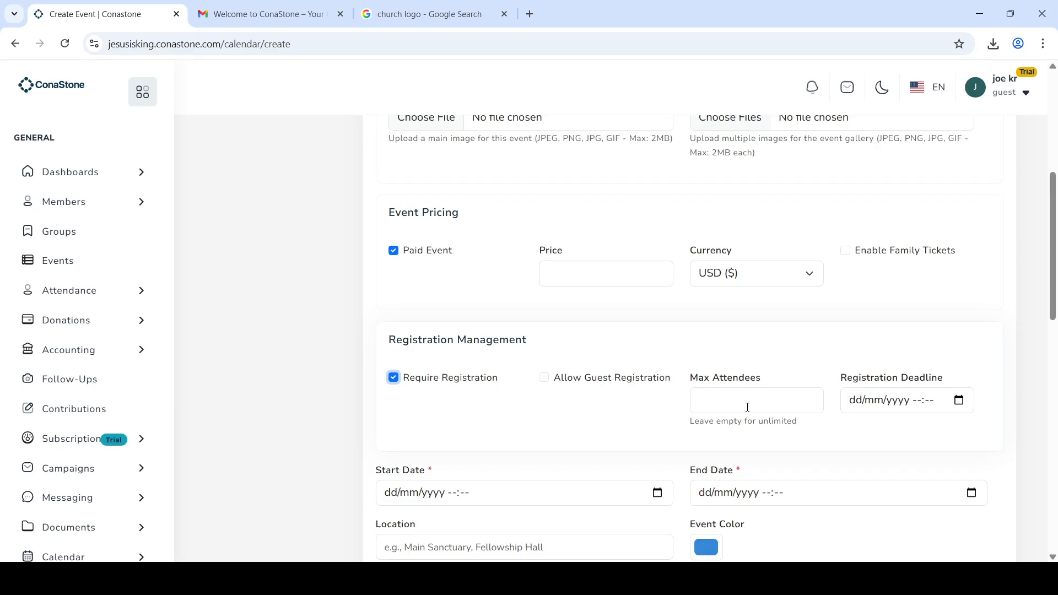
{"action": "left_click", "coordinate": [568, 383]}
{"action": "left_click", "coordinate": [727, 400]}
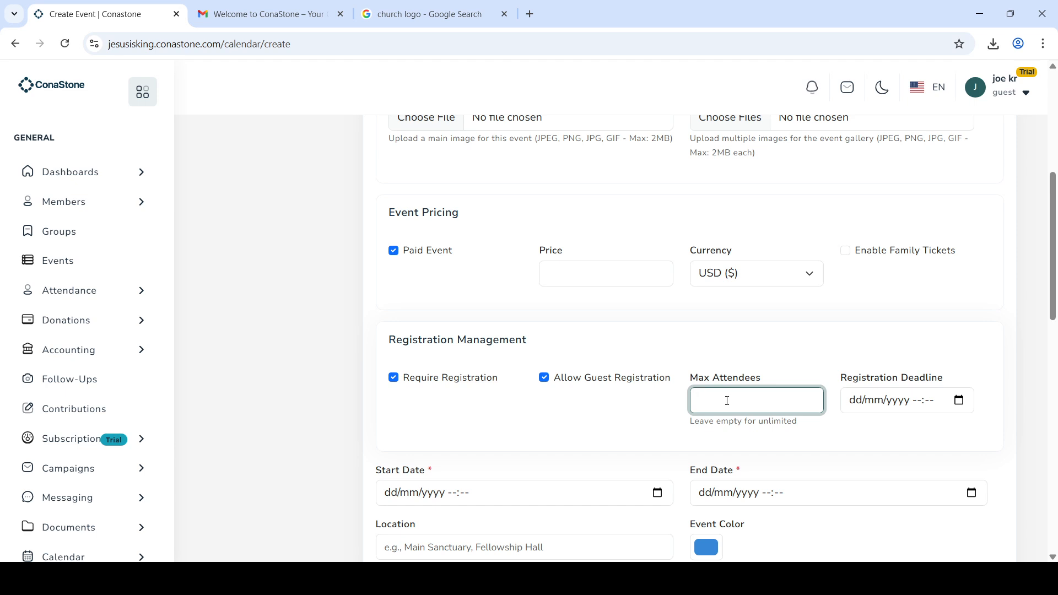
{"action": "type", "text": "1000"}
{"action": "left_click", "coordinate": [969, 409]}
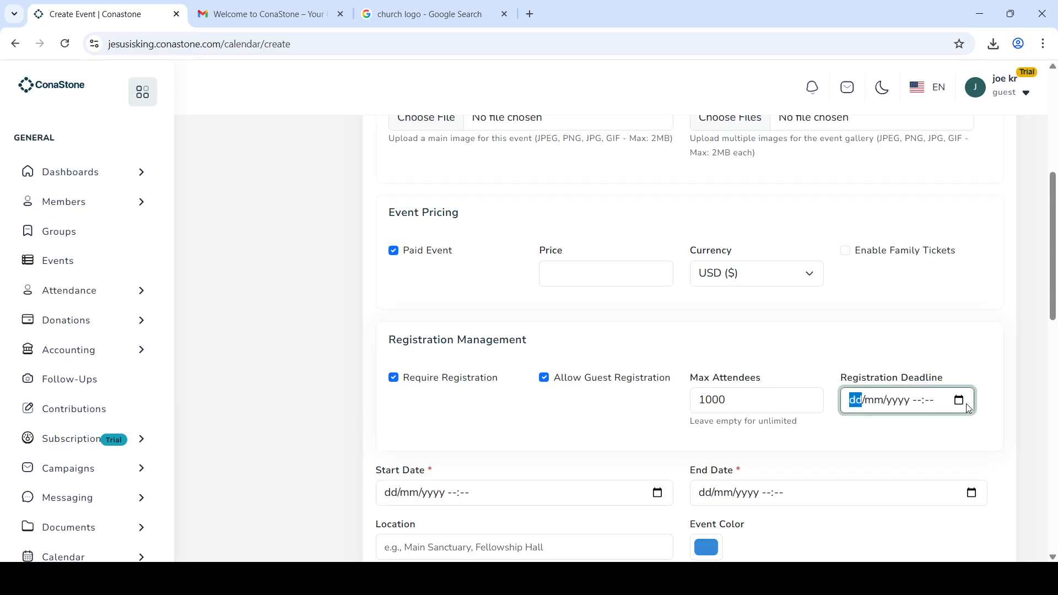
{"action": "left_click", "coordinate": [962, 403]}
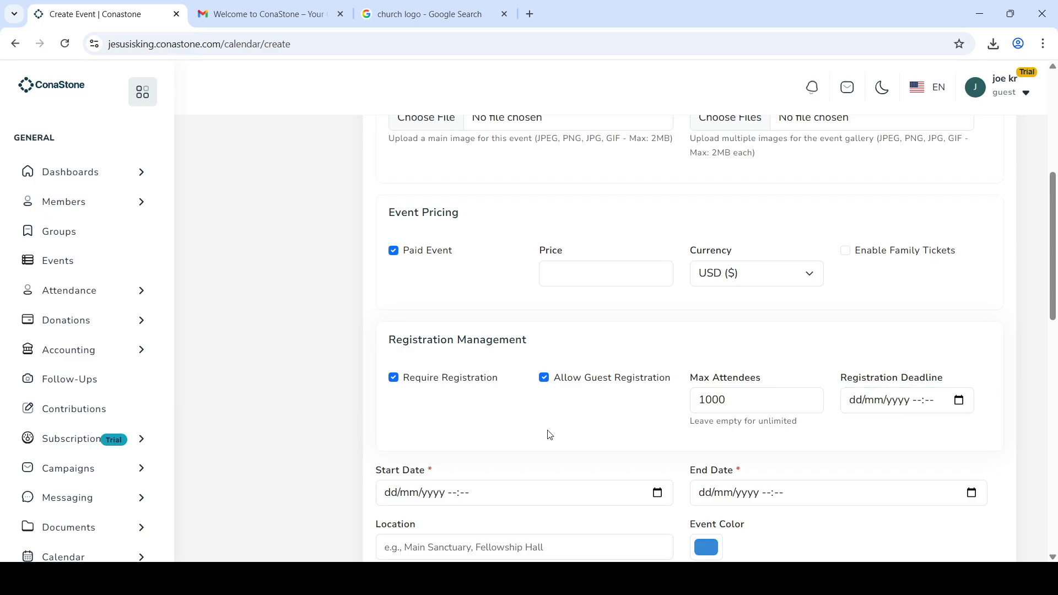
Step: Set the event to run from 06/11/2025 to 09/11/2025
{"action": "scroll", "coordinate": [550, 435], "scroll_direction": "down", "scroll_amount": 2}
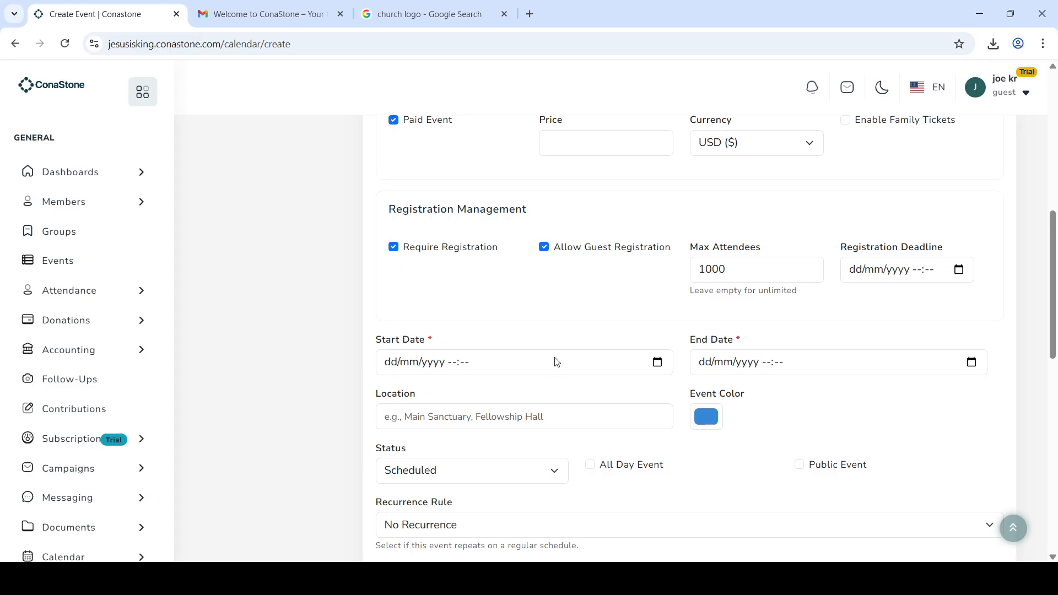
{"action": "scroll", "coordinate": [560, 359], "scroll_direction": "down", "scroll_amount": 1}
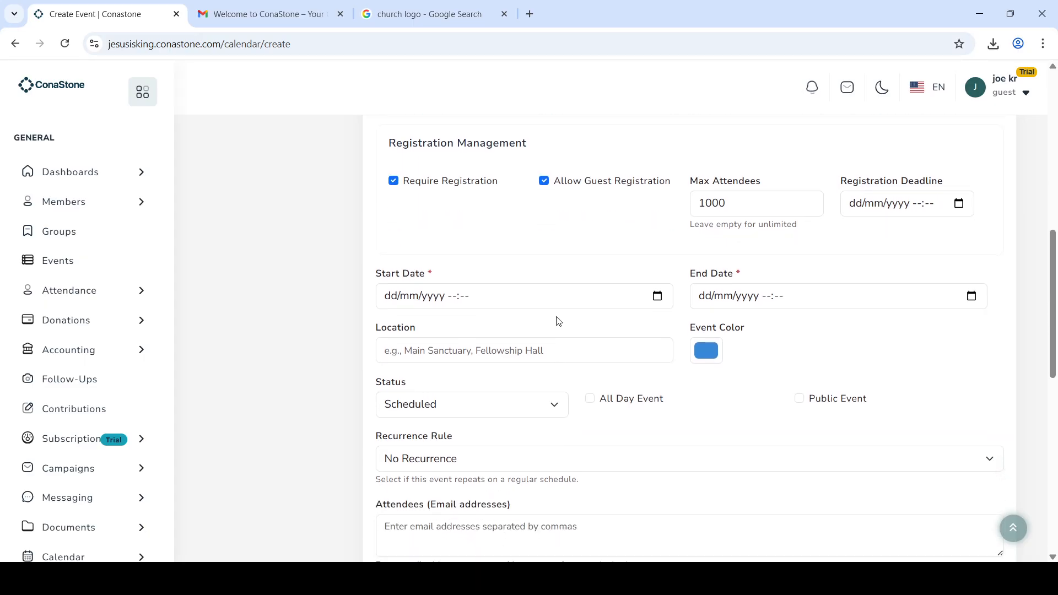
{"action": "left_click", "coordinate": [591, 405]}
{"action": "left_click", "coordinate": [591, 406]}
{"action": "left_click", "coordinate": [454, 391]}
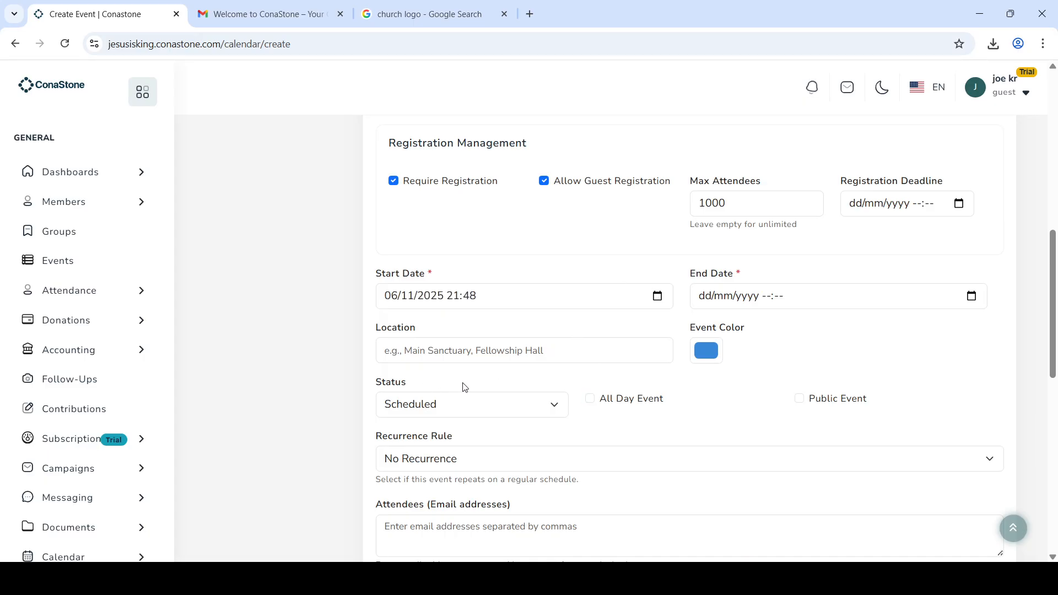
{"action": "left_click", "coordinate": [973, 295]}
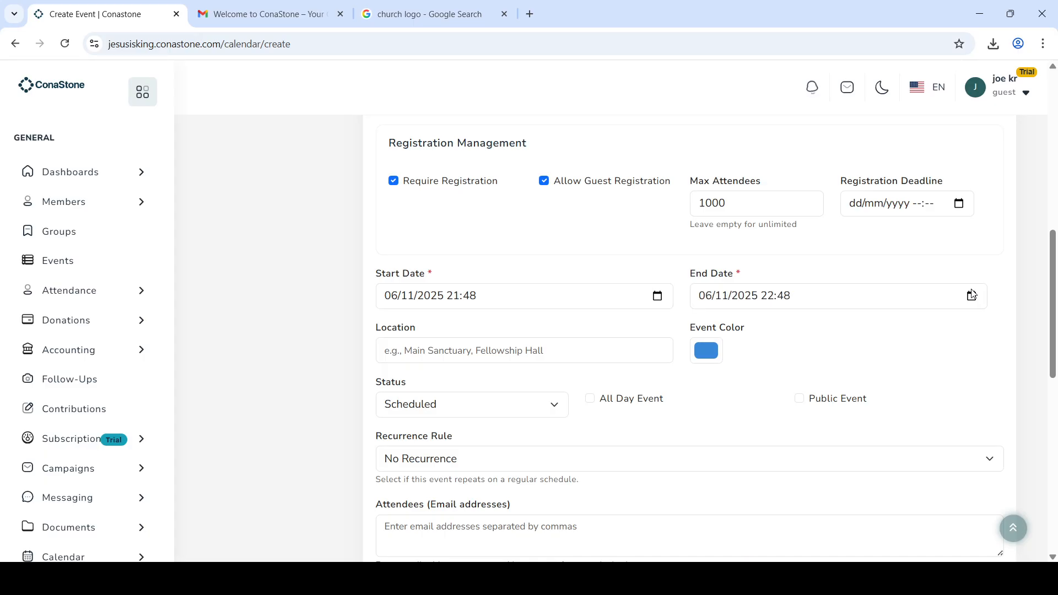
{"action": "left_click", "coordinate": [815, 395]}
Step: Set the event location to 'church premises', fixing the earlier 'church audotorium' entry
{"action": "left_click", "coordinate": [580, 354]}
{"action": "left_click", "coordinate": [531, 422]}
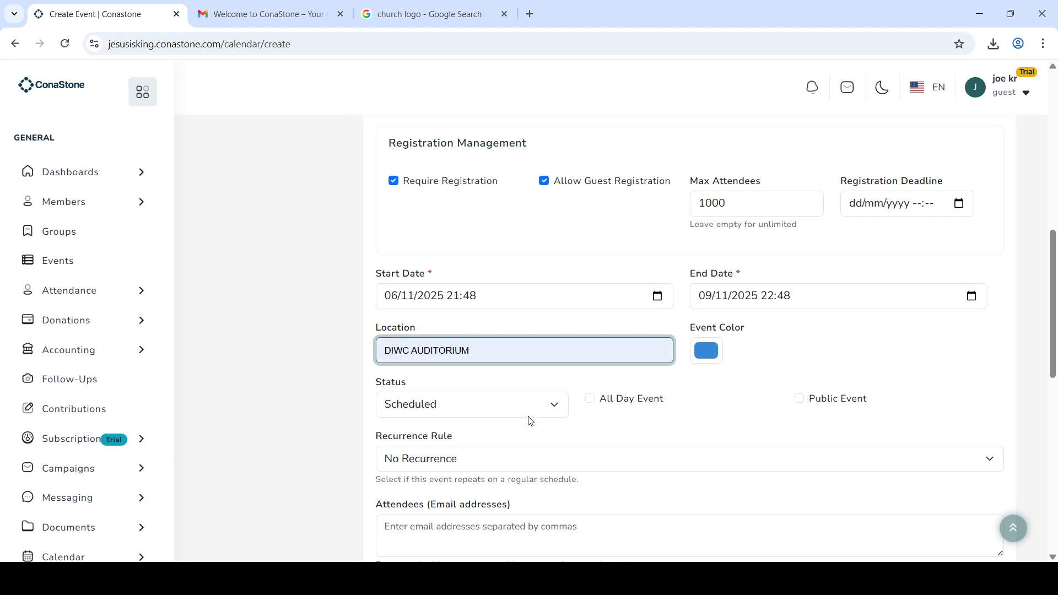
{"action": "type", "text": "ch"}
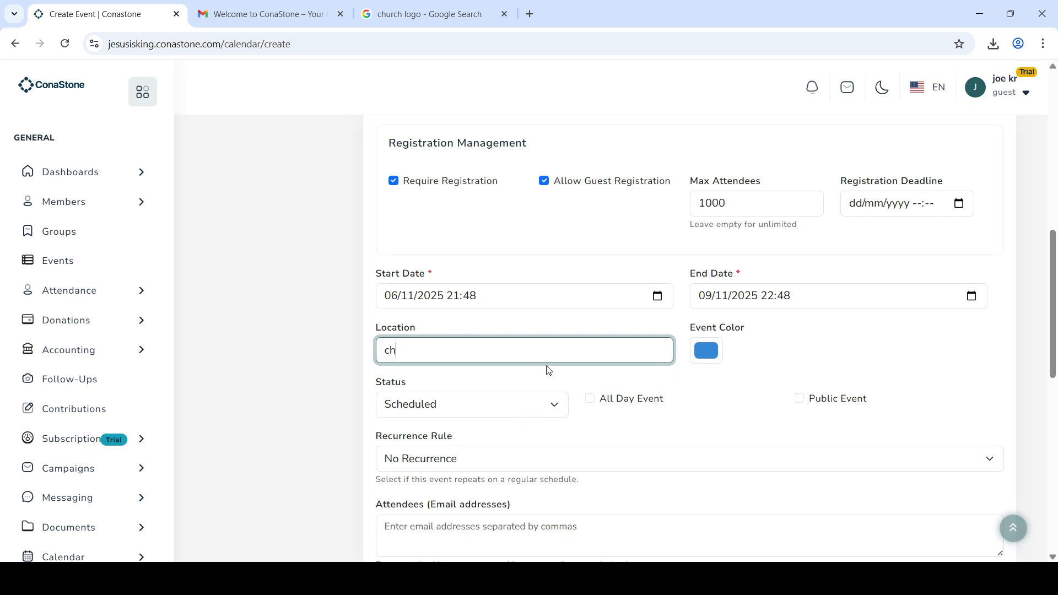
{"action": "type", "text": "urch audotorium"}
{"action": "left_click", "coordinate": [442, 351]}
{"action": "key", "text": "BackSpace"}
{"action": "type", "text": "i"}
{"action": "key", "text": "Delete"}
{"action": "key", "text": "Delete"}
{"action": "type", "text": "i"}
{"action": "key", "text": "BackSpace"}
{"action": "type", "text": "to"}
{"action": "left_click", "coordinate": [716, 419]}
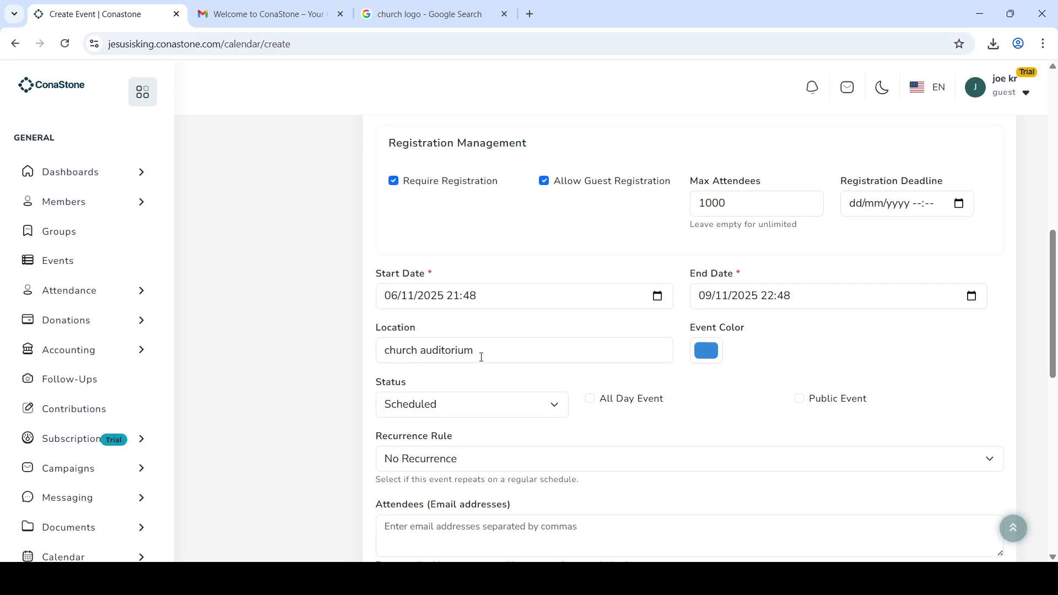
{"action": "left_click_drag", "start_coordinate": [482, 357], "coordinate": [424, 359]}
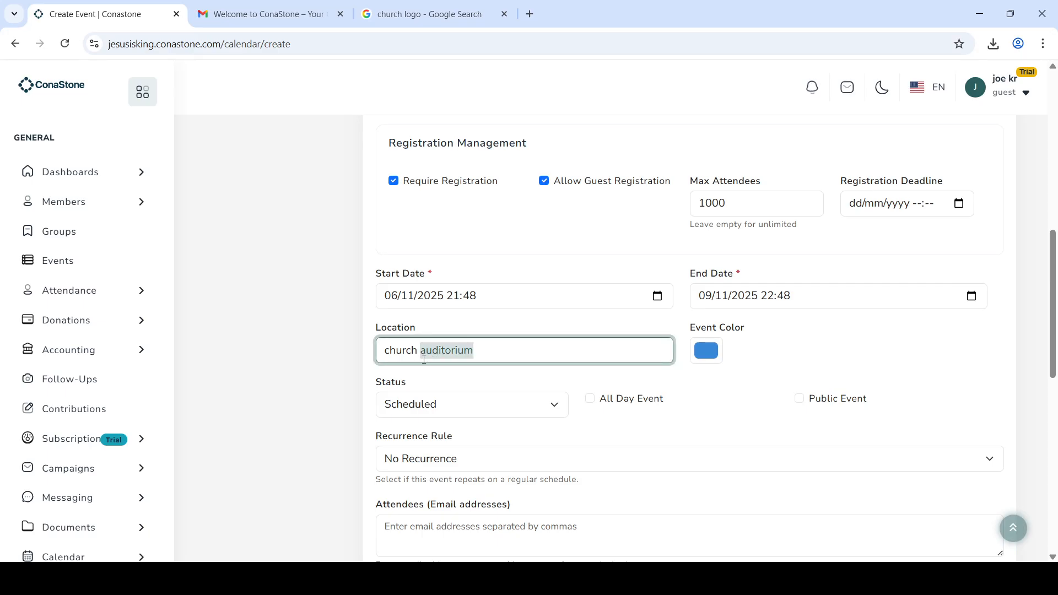
{"action": "type", "text": "premise"}
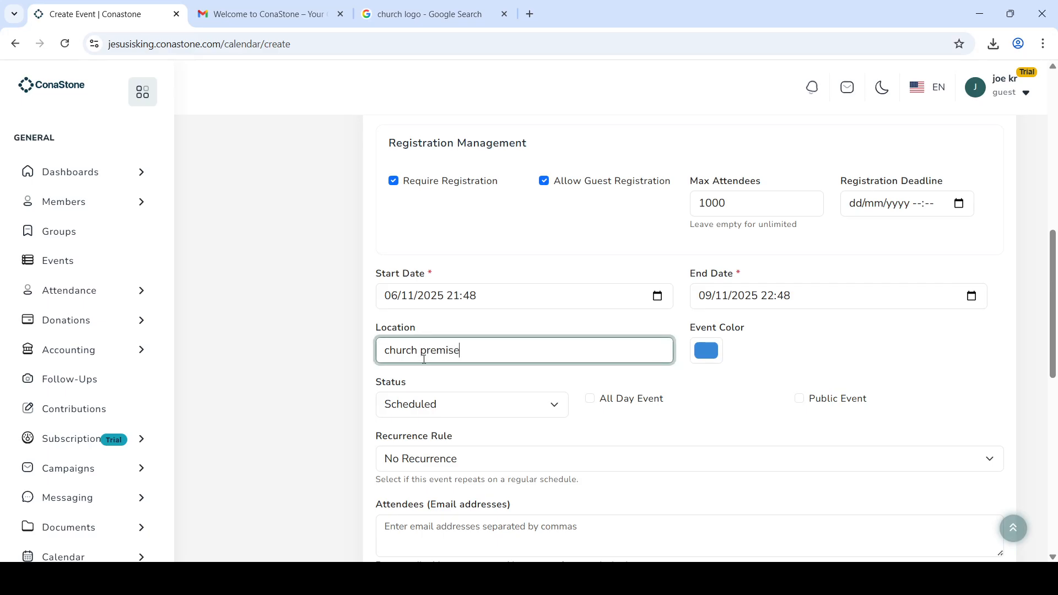
{"action": "type", "text": "s"}
{"action": "left_click", "coordinate": [685, 435]}
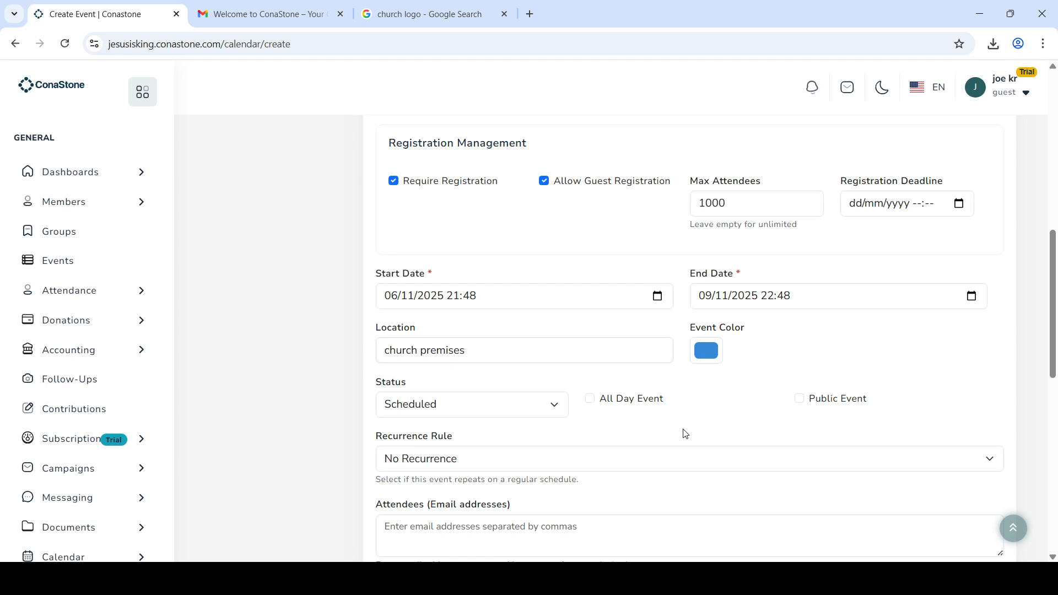
Step: Keep the status Scheduled, tick All Day Event, and leave the event not public
{"action": "left_click", "coordinate": [530, 417]}
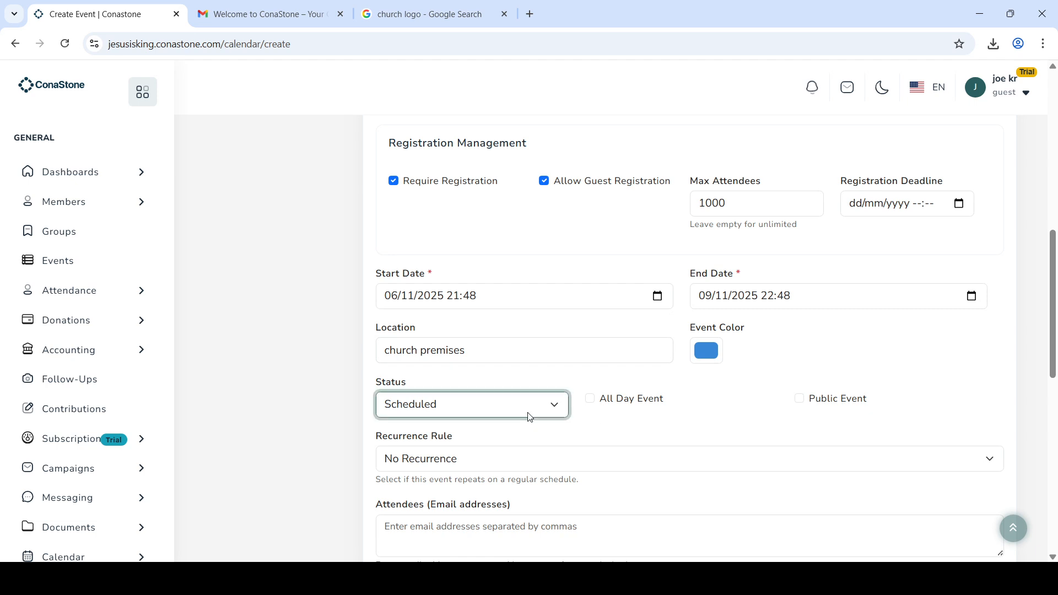
{"action": "left_click", "coordinate": [595, 403]}
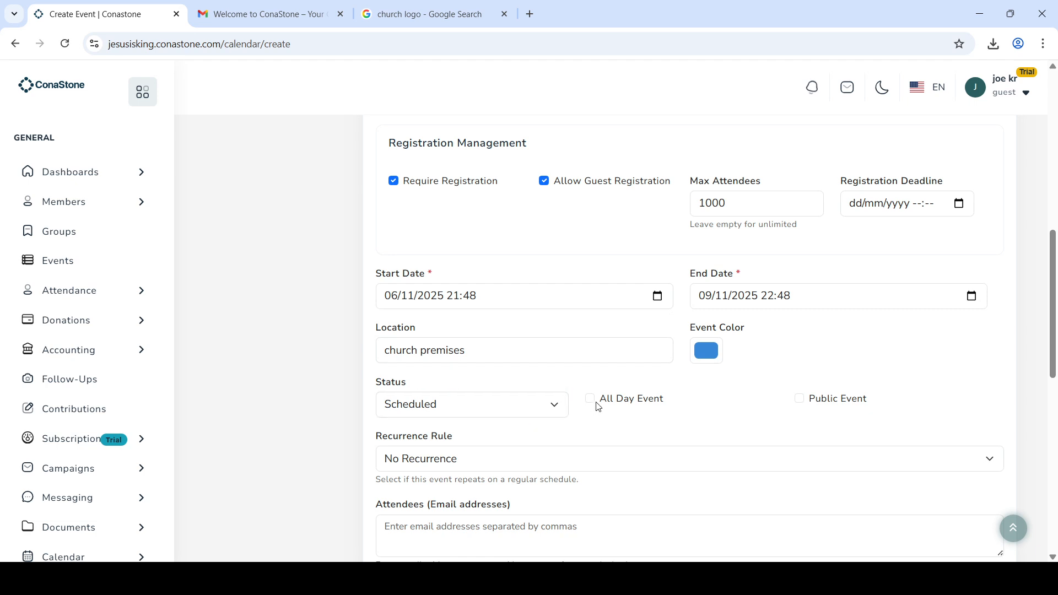
{"action": "left_click", "coordinate": [593, 403]}
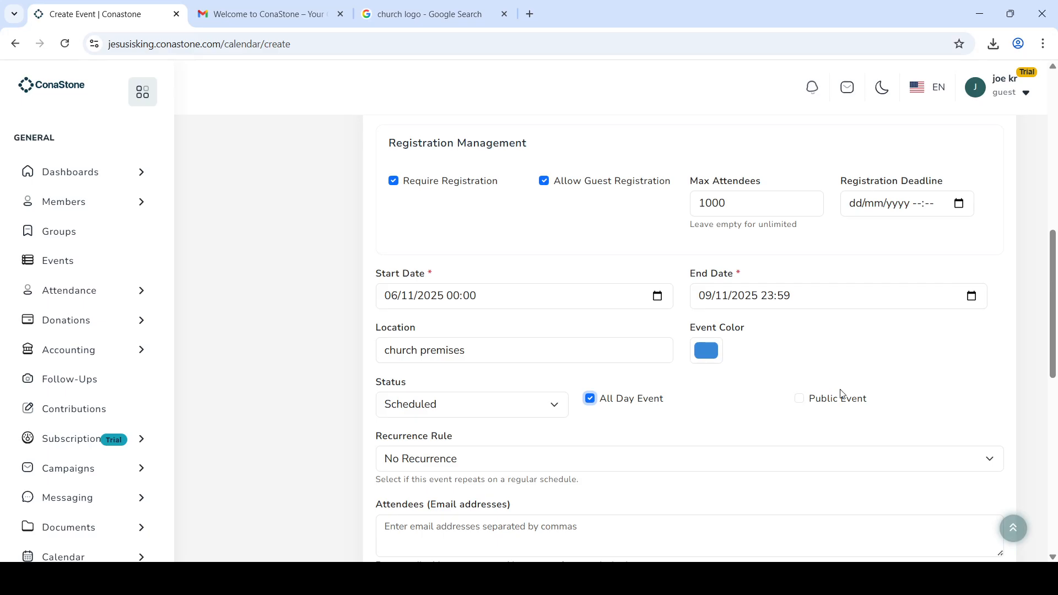
{"action": "left_click", "coordinate": [806, 405]}
{"action": "left_click", "coordinate": [799, 398]}
{"action": "scroll", "coordinate": [633, 423], "scroll_direction": "down", "scroll_amount": 1}
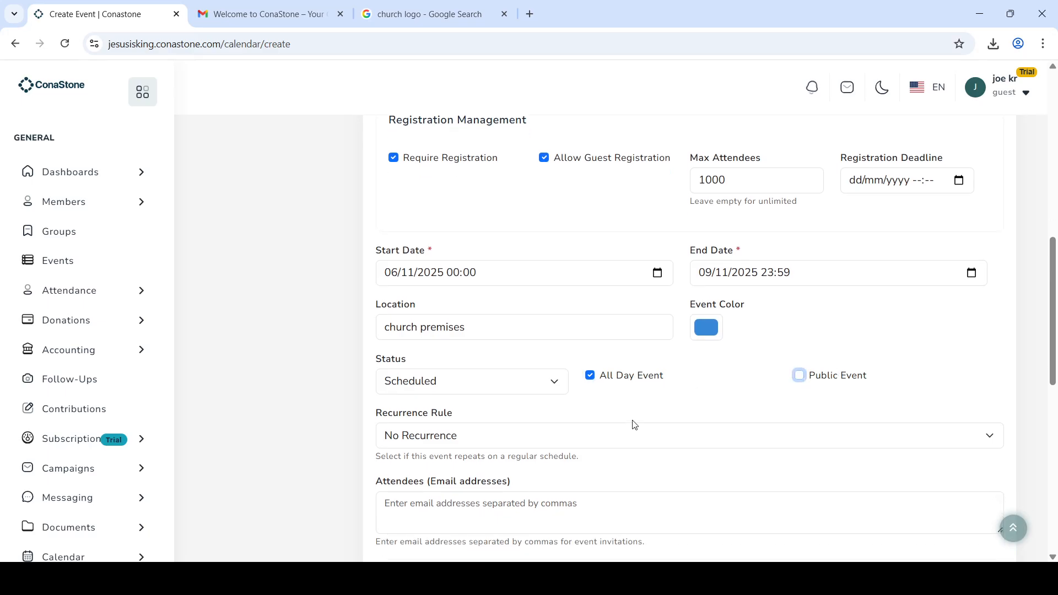
{"action": "scroll", "coordinate": [633, 424], "scroll_direction": "down", "scroll_amount": 1}
Step: Try the repeat options and leave the event with no repetition
{"action": "left_click", "coordinate": [576, 399]}
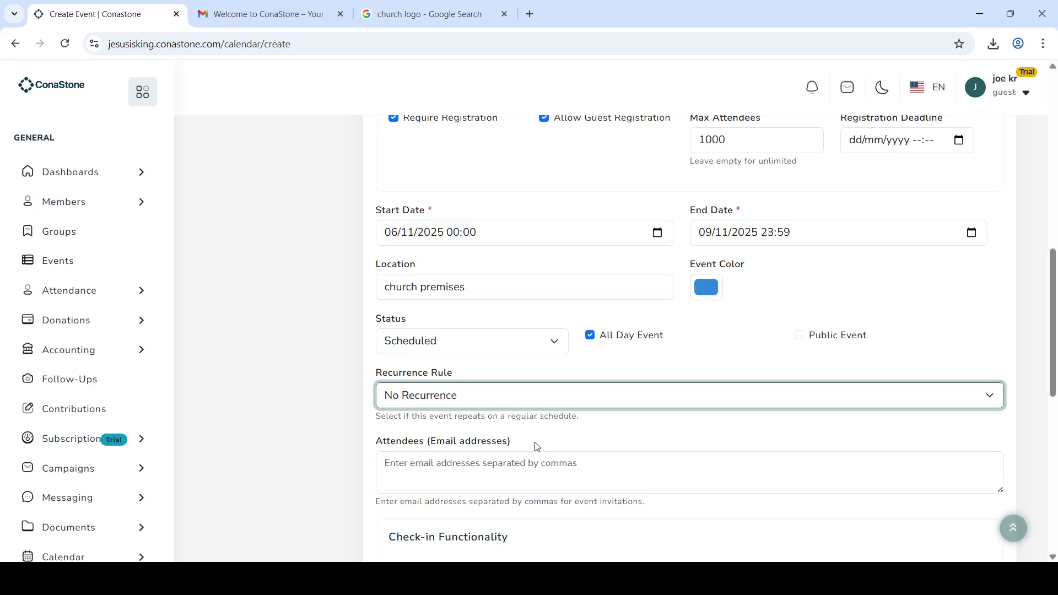
{"action": "key", "text": "Down"}
{"action": "key", "text": "Down"}
{"action": "left_click", "coordinate": [546, 401]}
{"action": "left_click", "coordinate": [525, 432]}
{"action": "key", "text": "Down"}
Step: Turn on check-in for the event and visit the registrant instructions field
{"action": "scroll", "coordinate": [421, 445], "scroll_direction": "down", "scroll_amount": 2}
{"action": "scroll", "coordinate": [422, 445], "scroll_direction": "down", "scroll_amount": 2}
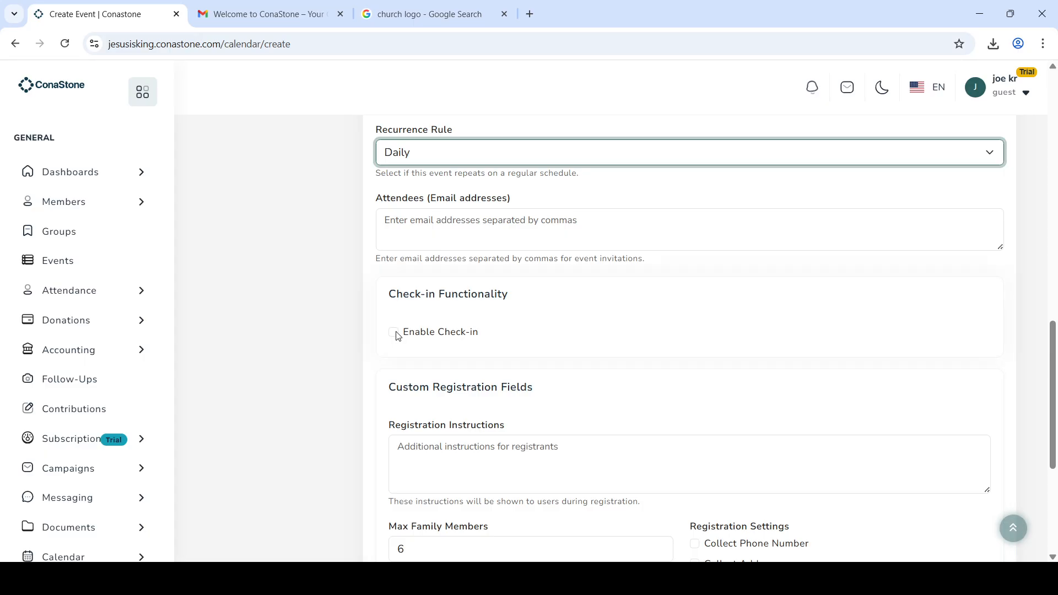
{"action": "left_click", "coordinate": [393, 332]}
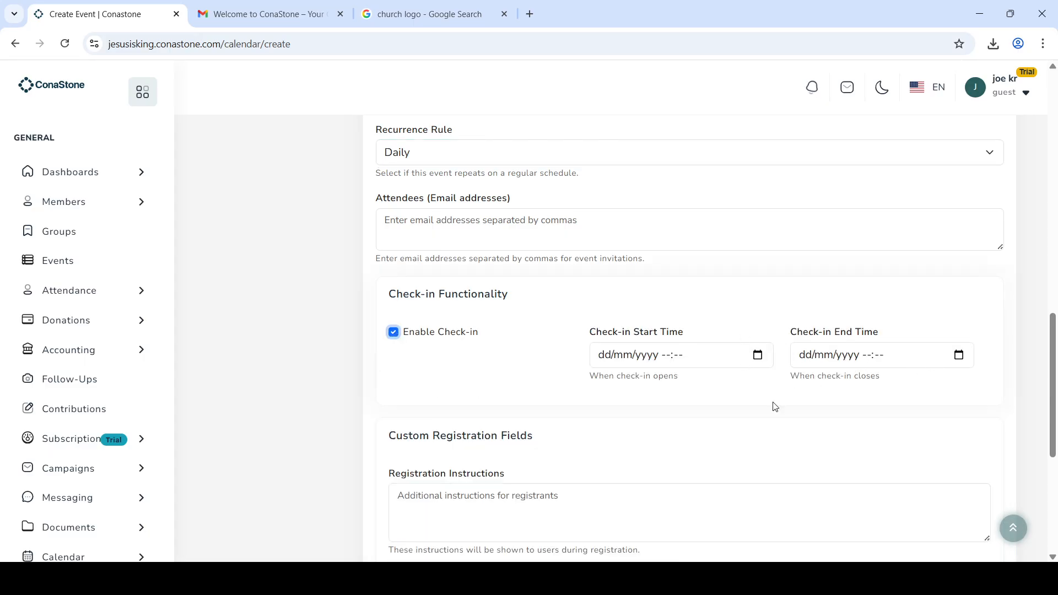
{"action": "scroll", "coordinate": [772, 405], "scroll_direction": "down", "scroll_amount": 3}
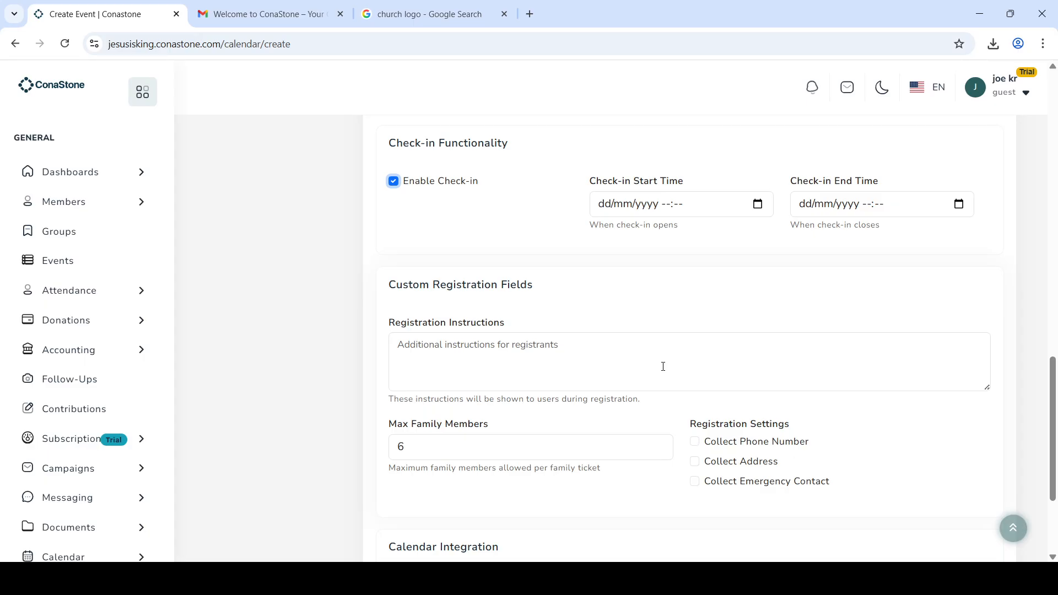
{"action": "left_click", "coordinate": [608, 363]}
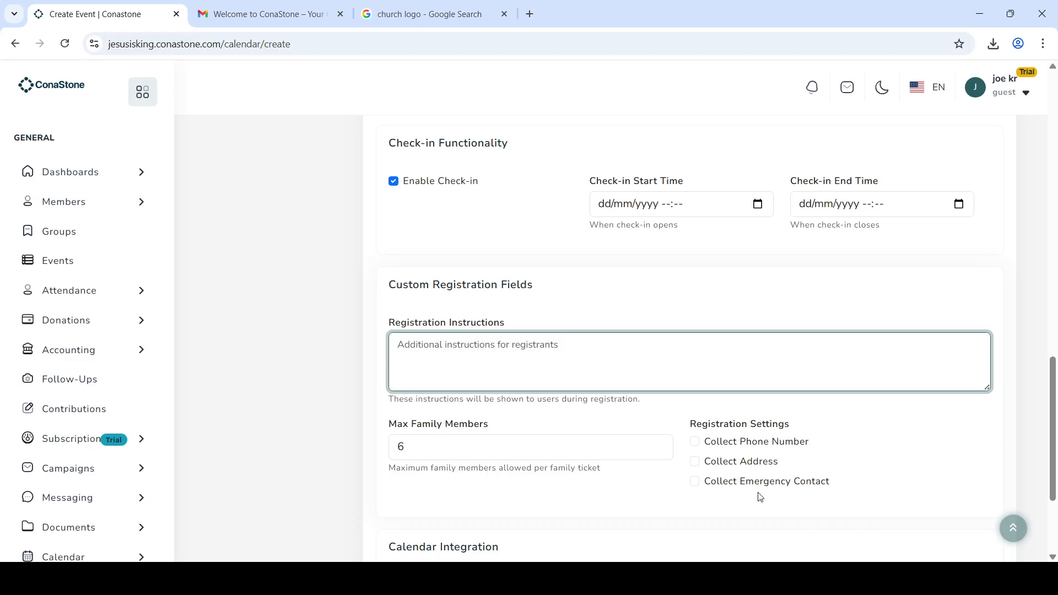
{"action": "scroll", "coordinate": [759, 497], "scroll_direction": "down", "scroll_amount": 1}
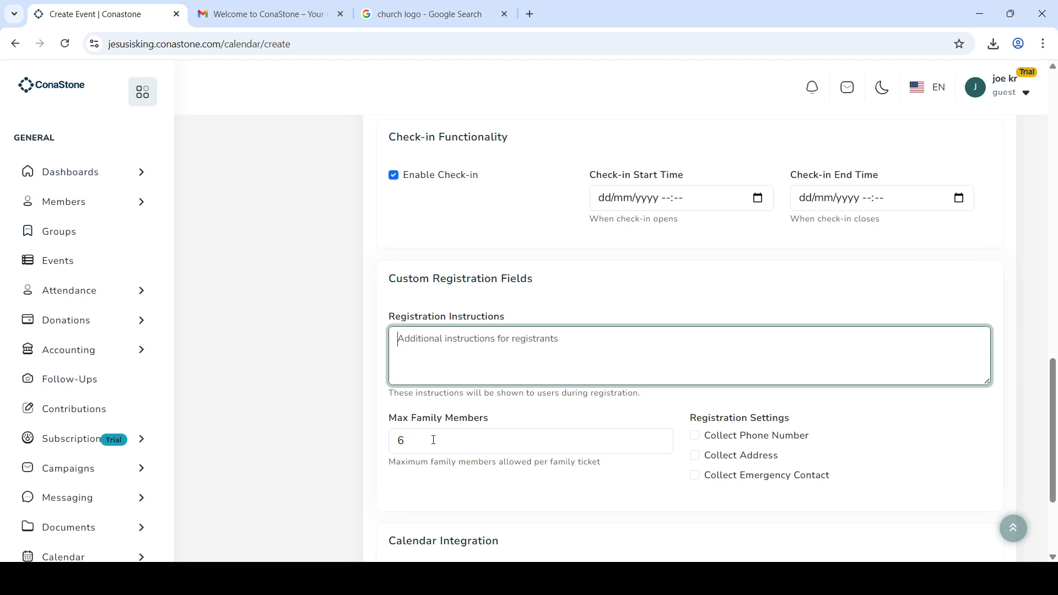
{"action": "scroll", "coordinate": [731, 350], "scroll_direction": "up", "scroll_amount": 10}
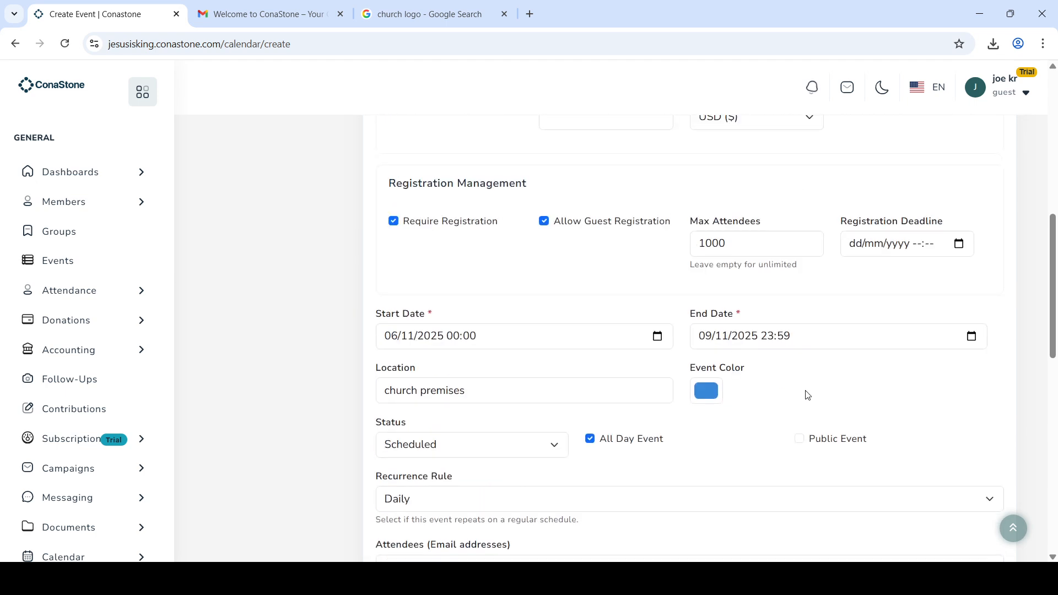
{"action": "scroll", "coordinate": [826, 336], "scroll_direction": "up", "scroll_amount": 2}
{"action": "scroll", "coordinate": [831, 332], "scroll_direction": "up", "scroll_amount": 4}
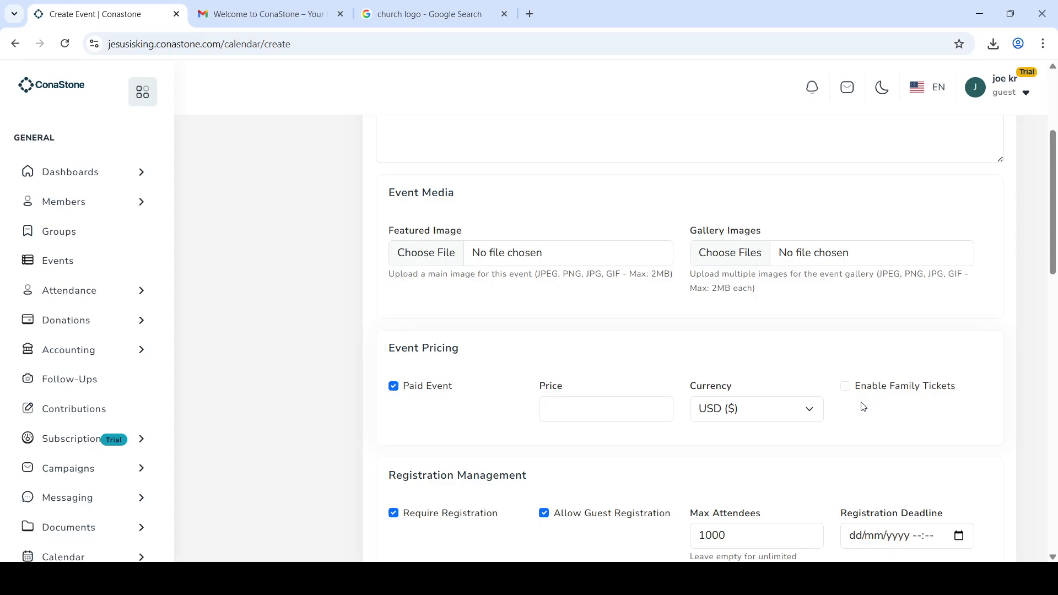
{"action": "scroll", "coordinate": [863, 407], "scroll_direction": "down", "scroll_amount": 15}
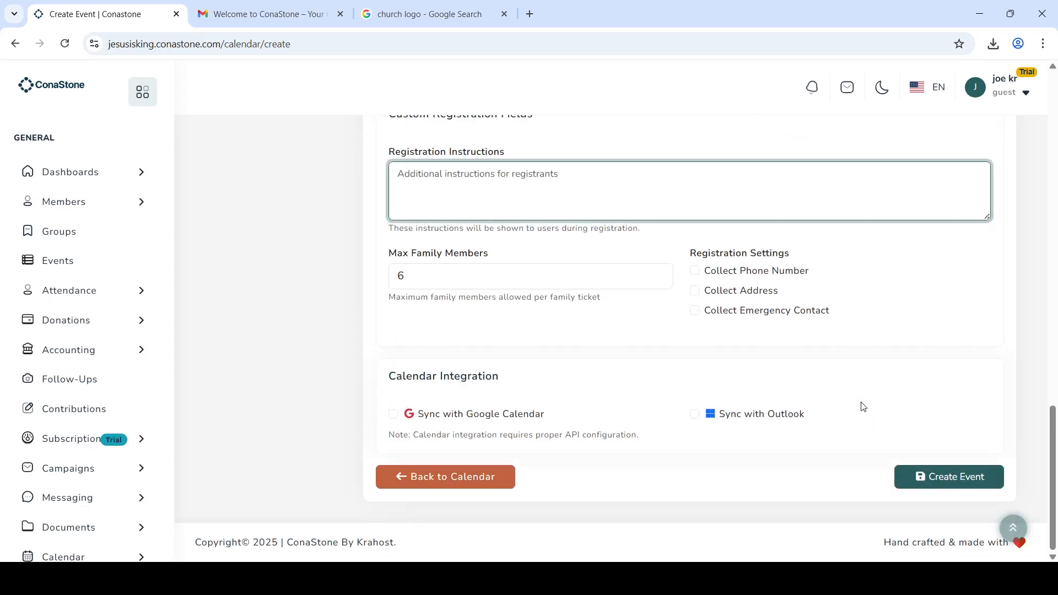
Step: Set Max Family Members to 4 and enable Google Calendar and Outlook sync
{"action": "left_click_drag", "start_coordinate": [403, 276], "coordinate": [361, 279]}
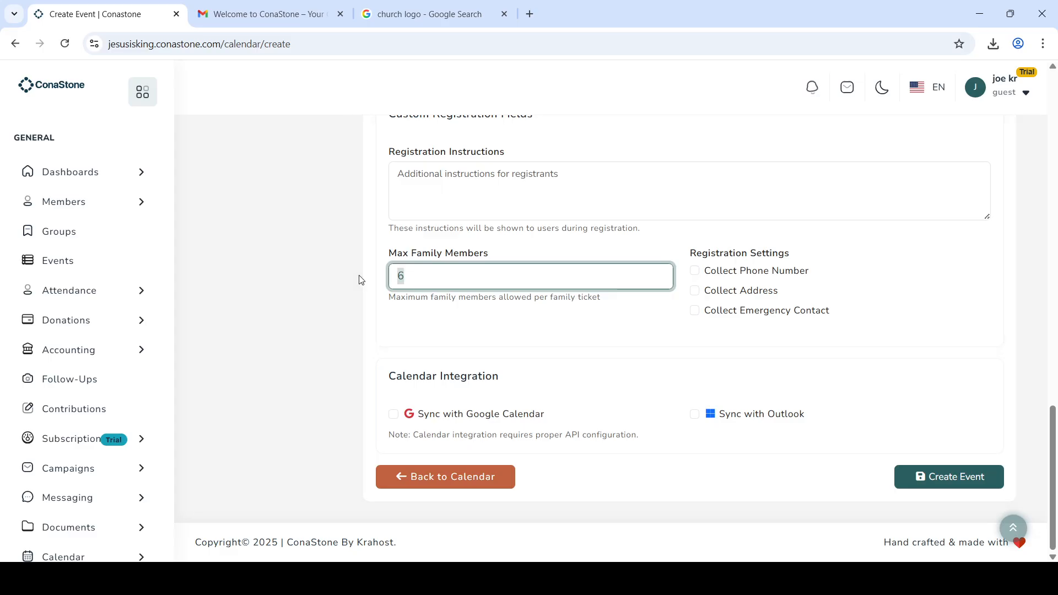
{"action": "type", "text": "4"}
{"action": "left_click", "coordinate": [521, 347]}
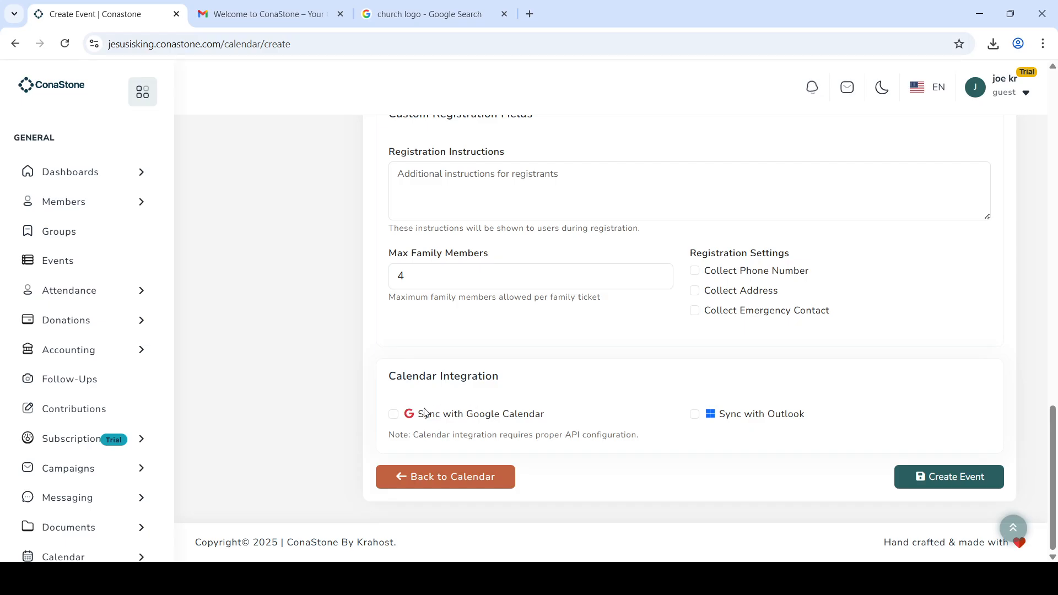
{"action": "left_click", "coordinate": [393, 415]}
{"action": "left_click", "coordinate": [695, 416]}
{"action": "scroll", "coordinate": [117, 469], "scroll_direction": "down", "scroll_amount": 2}
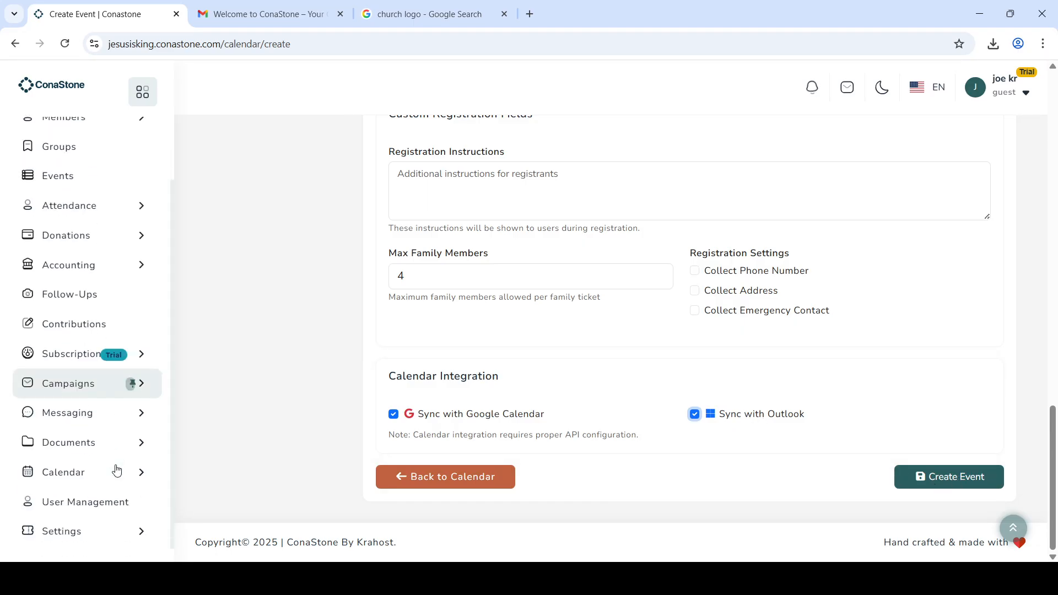
{"action": "left_click", "coordinate": [87, 506]}
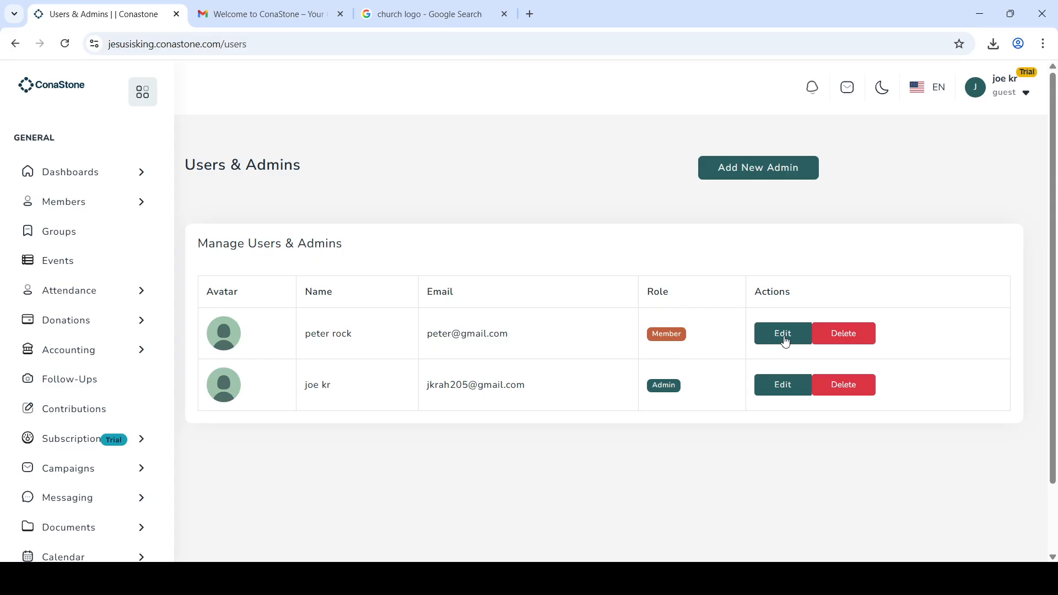
Step: Open the member user's account for editing, then go to the Members list
{"action": "left_click", "coordinate": [806, 336]}
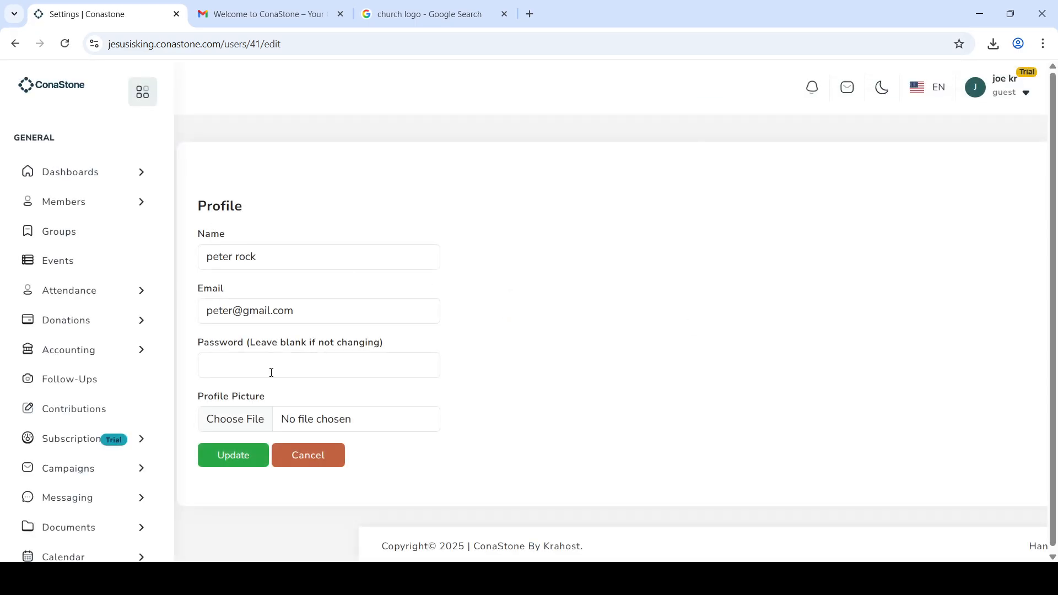
{"action": "left_click", "coordinate": [74, 206]}
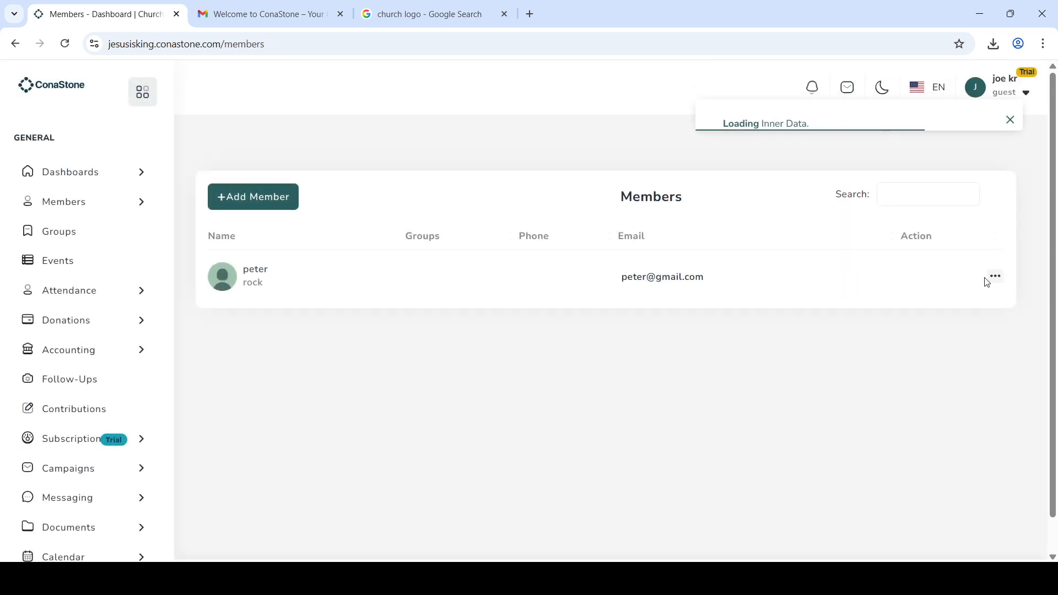
Step: Open the member's Edit form and review the Member (Basic Access) user role without changing it
{"action": "left_click", "coordinate": [997, 279]}
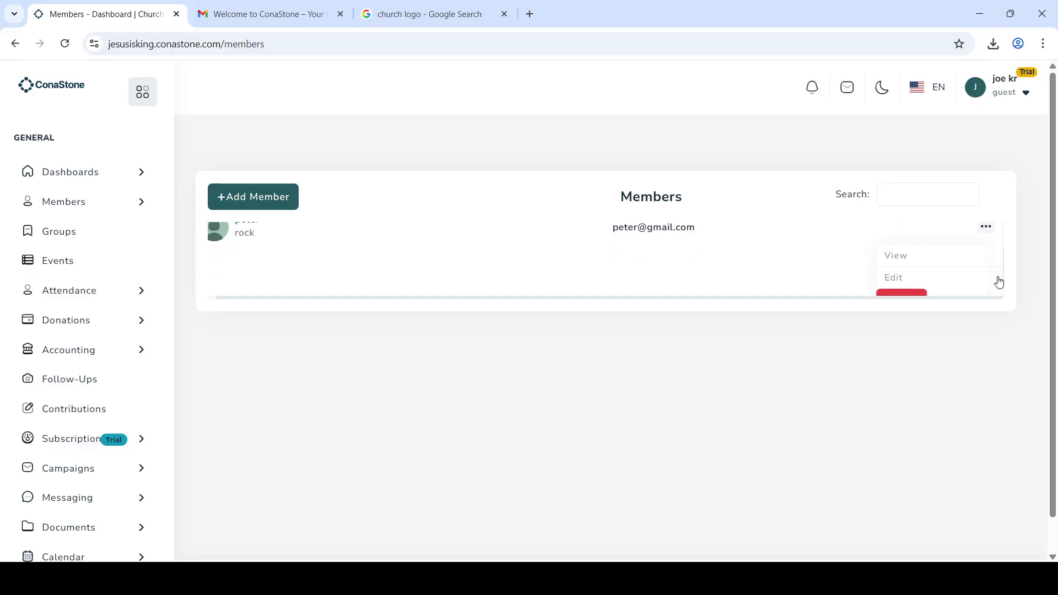
{"action": "left_click", "coordinate": [959, 278]}
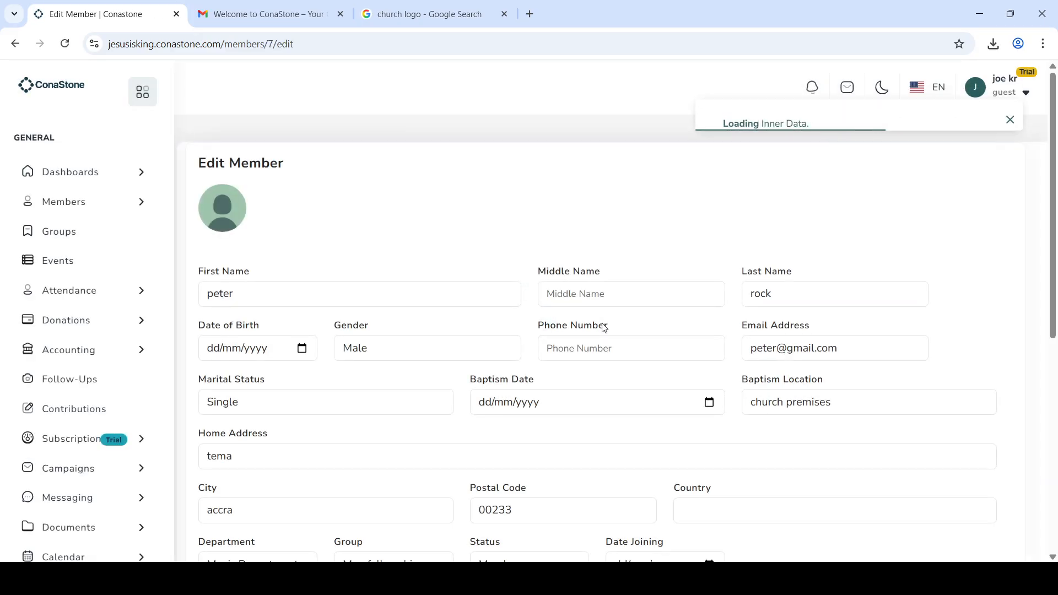
{"action": "scroll", "coordinate": [605, 327], "scroll_direction": "down", "scroll_amount": 4}
{"action": "scroll", "coordinate": [603, 328], "scroll_direction": "down", "scroll_amount": 2}
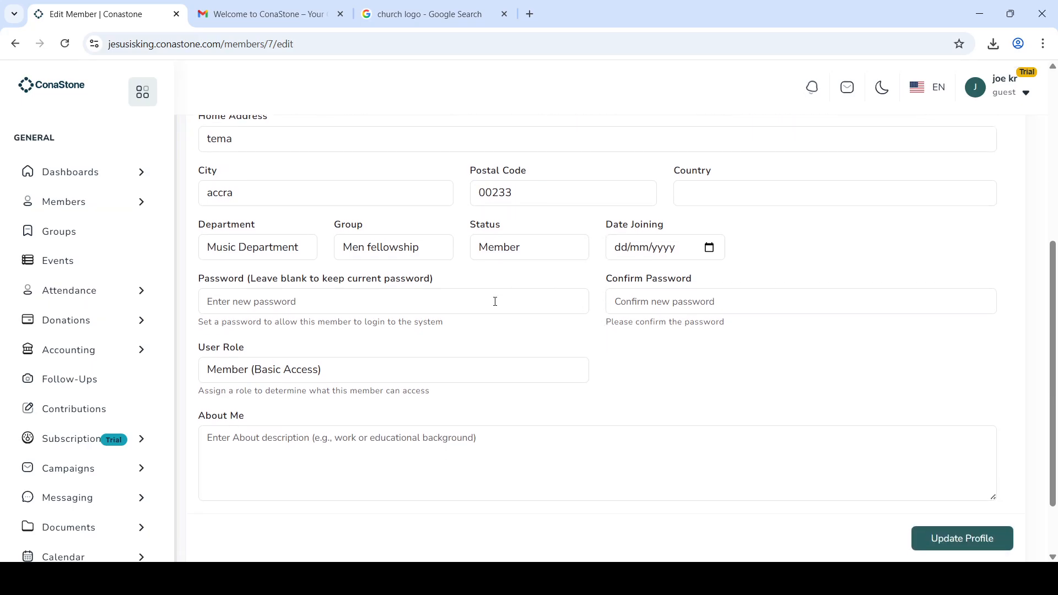
{"action": "scroll", "coordinate": [494, 301], "scroll_direction": "up", "scroll_amount": 1}
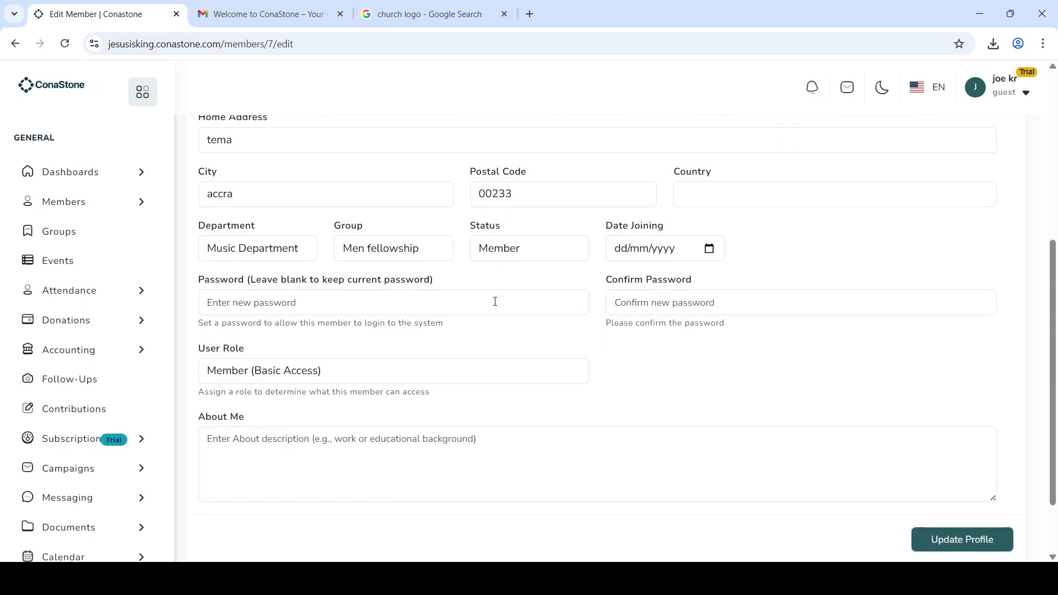
{"action": "left_click", "coordinate": [330, 385]}
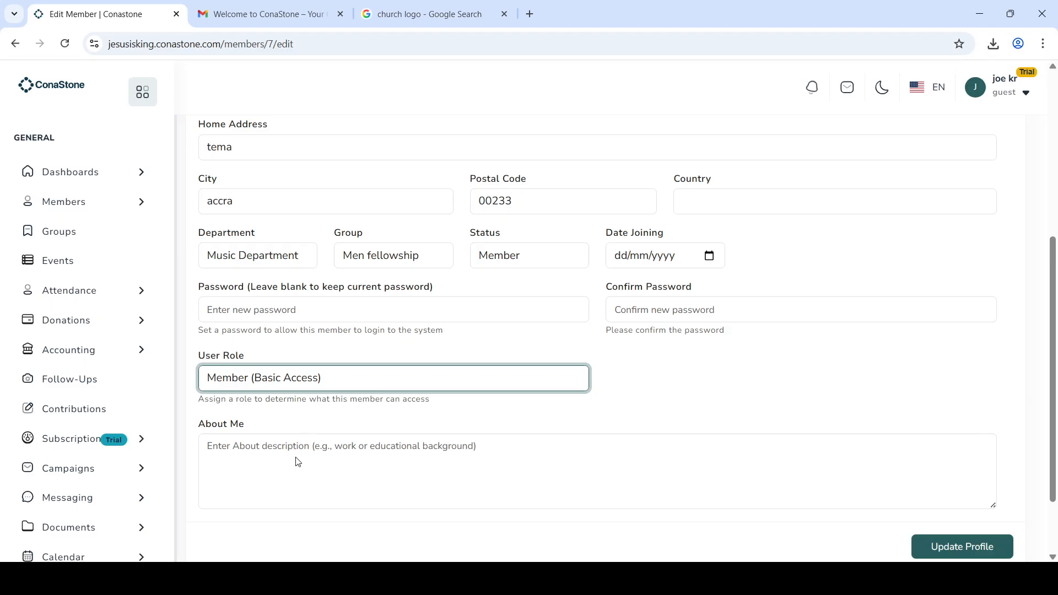
{"action": "left_click", "coordinate": [697, 405]}
{"action": "scroll", "coordinate": [329, 421], "scroll_direction": "down", "scroll_amount": 2}
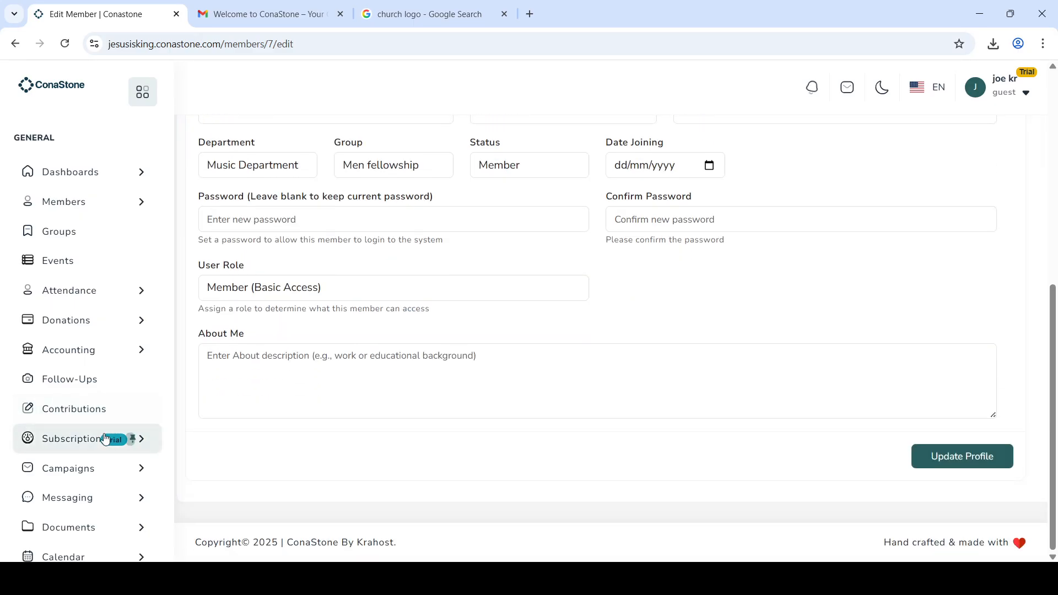
{"action": "scroll", "coordinate": [110, 438], "scroll_direction": "down", "scroll_amount": 2}
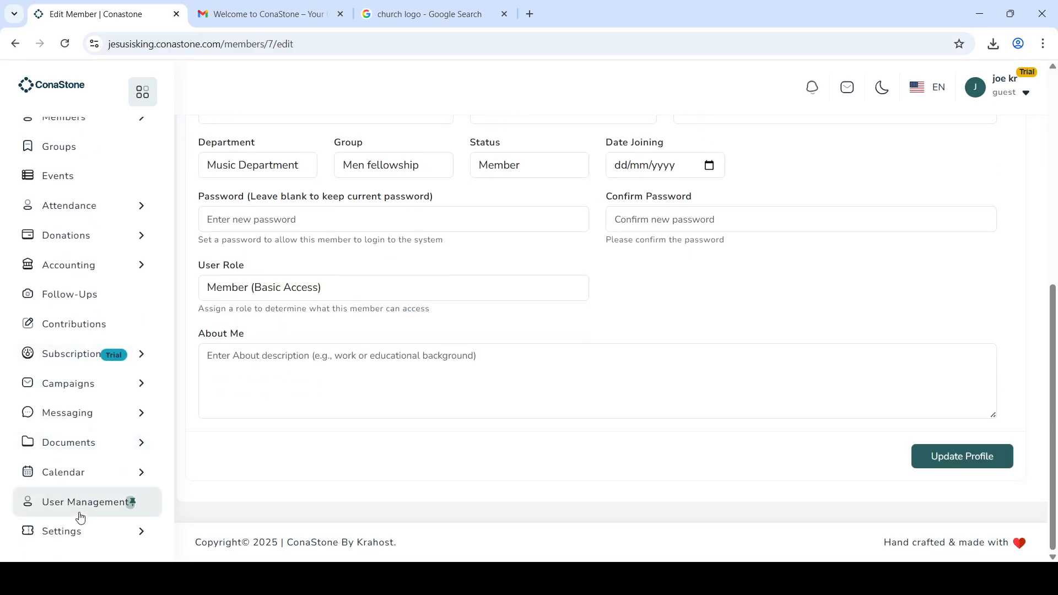
Step: Open the Payment Providers settings and browse the available provider cards
{"action": "left_click", "coordinate": [134, 531]}
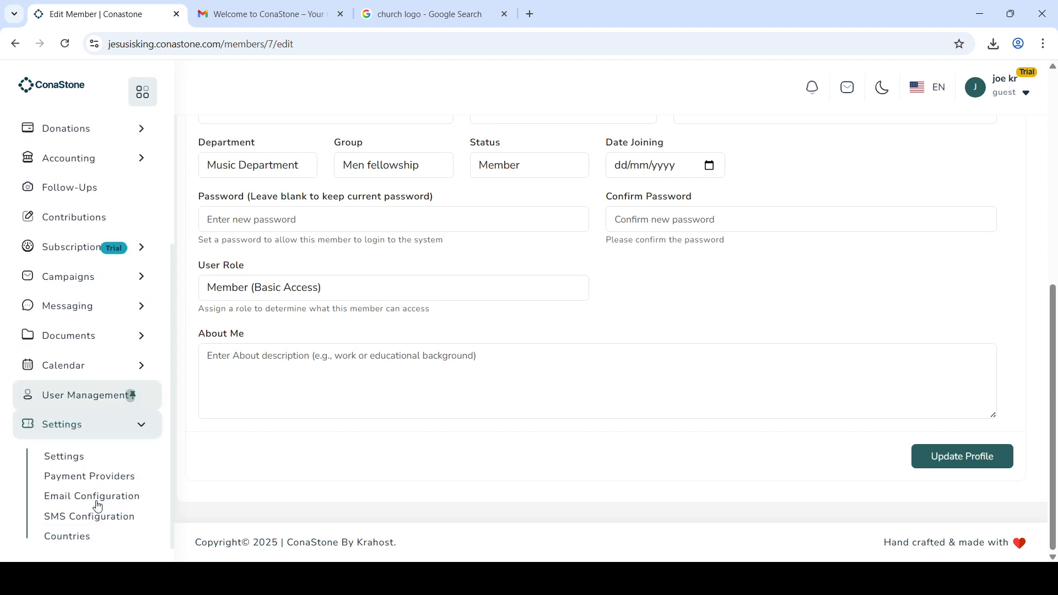
{"action": "left_click", "coordinate": [95, 478]}
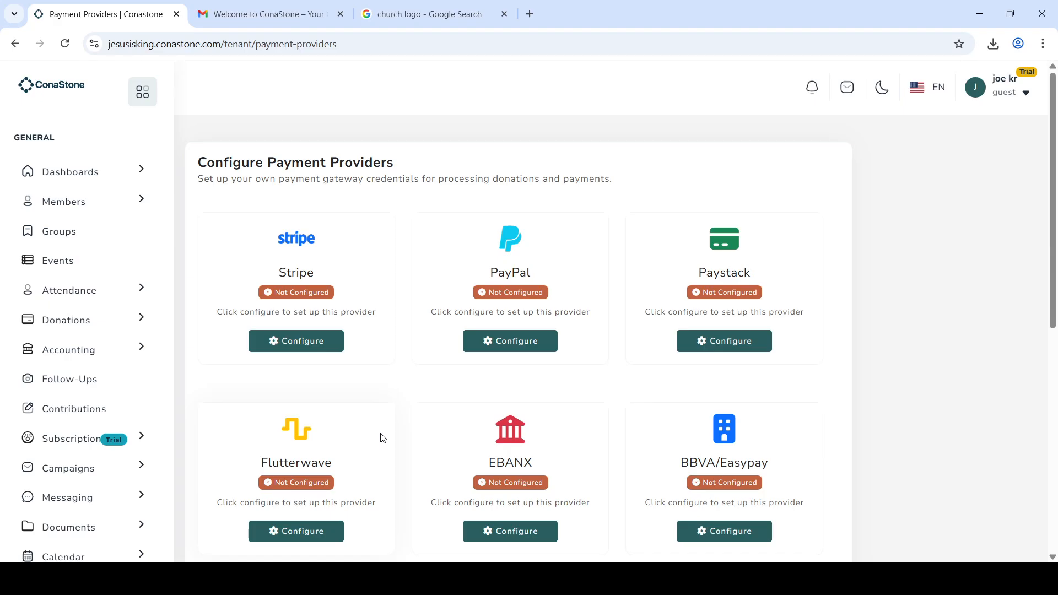
{"action": "scroll", "coordinate": [456, 436], "scroll_direction": "down", "scroll_amount": 2}
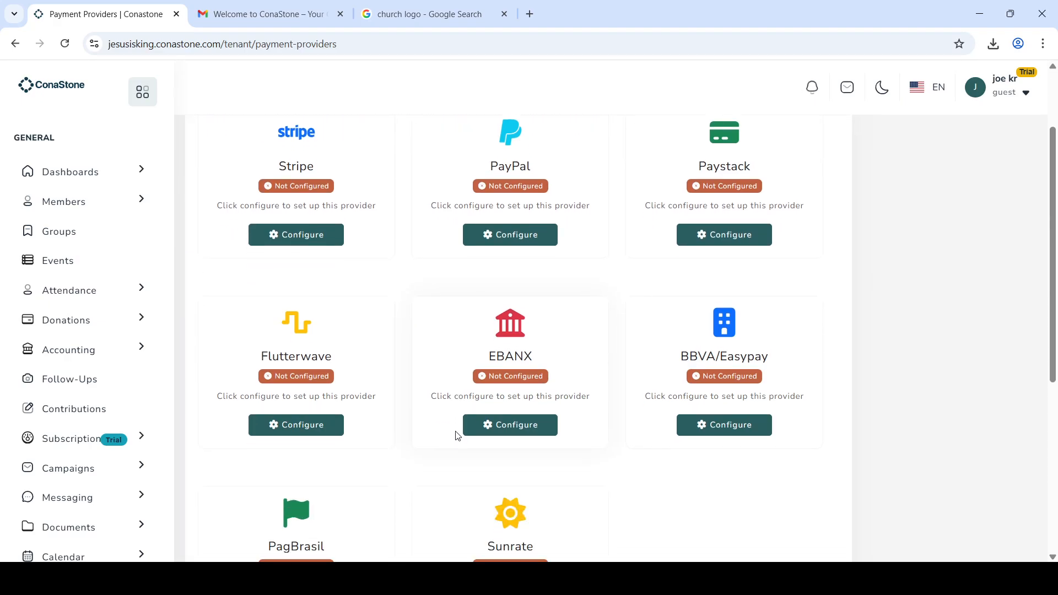
{"action": "scroll", "coordinate": [456, 436], "scroll_direction": "down", "scroll_amount": 1}
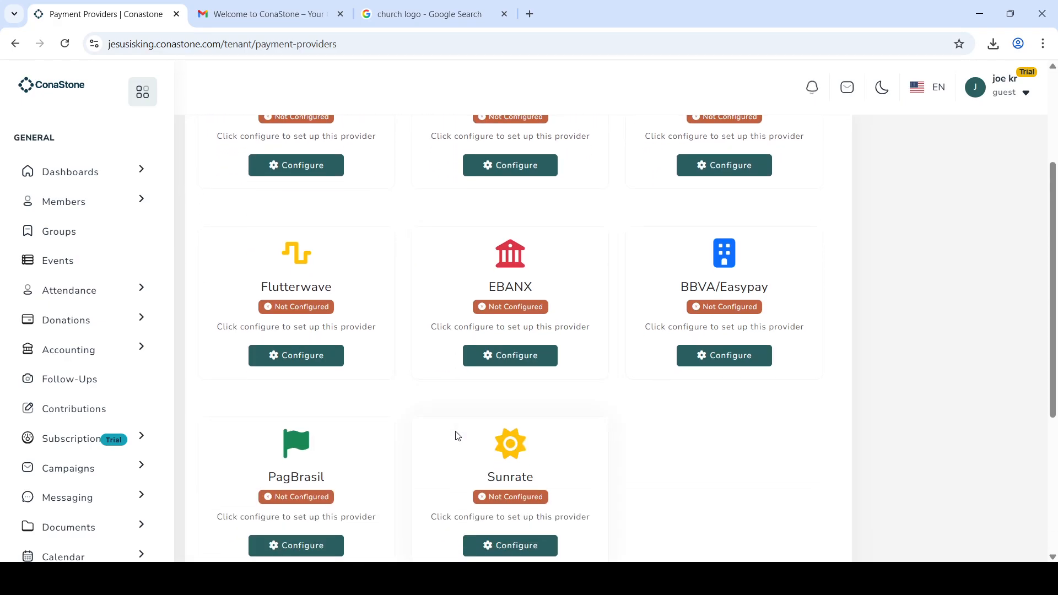
{"action": "scroll", "coordinate": [456, 436], "scroll_direction": "up", "scroll_amount": 1}
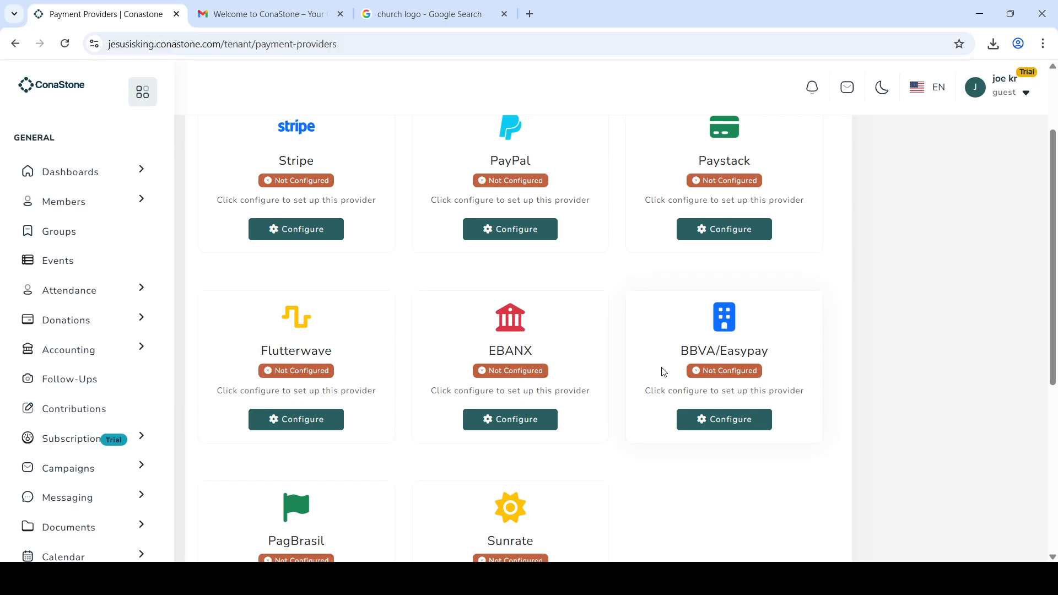
{"action": "scroll", "coordinate": [664, 372], "scroll_direction": "down", "scroll_amount": 2}
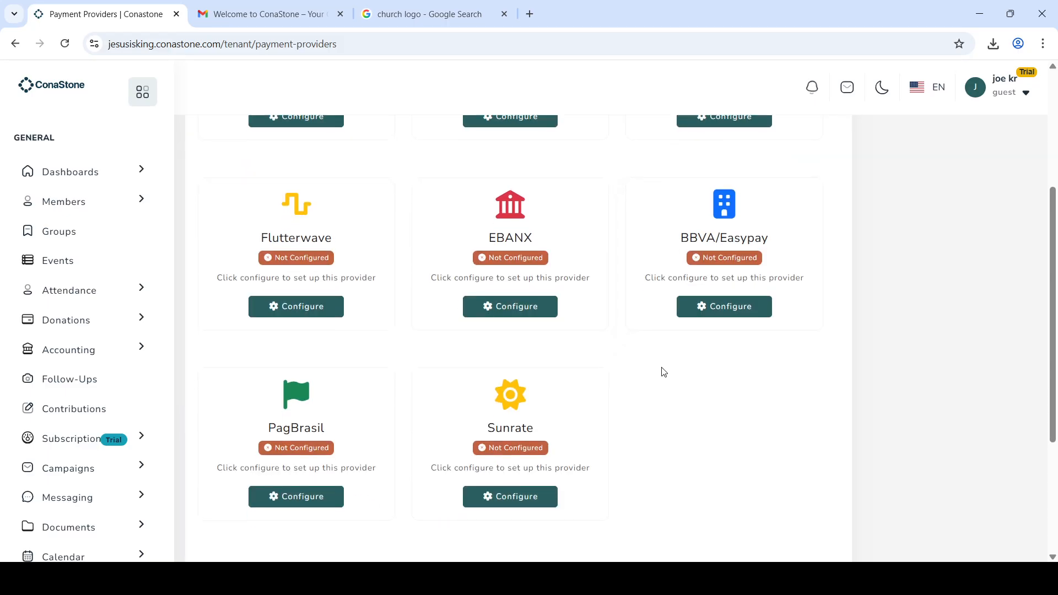
{"action": "scroll", "coordinate": [663, 372], "scroll_direction": "up", "scroll_amount": 2}
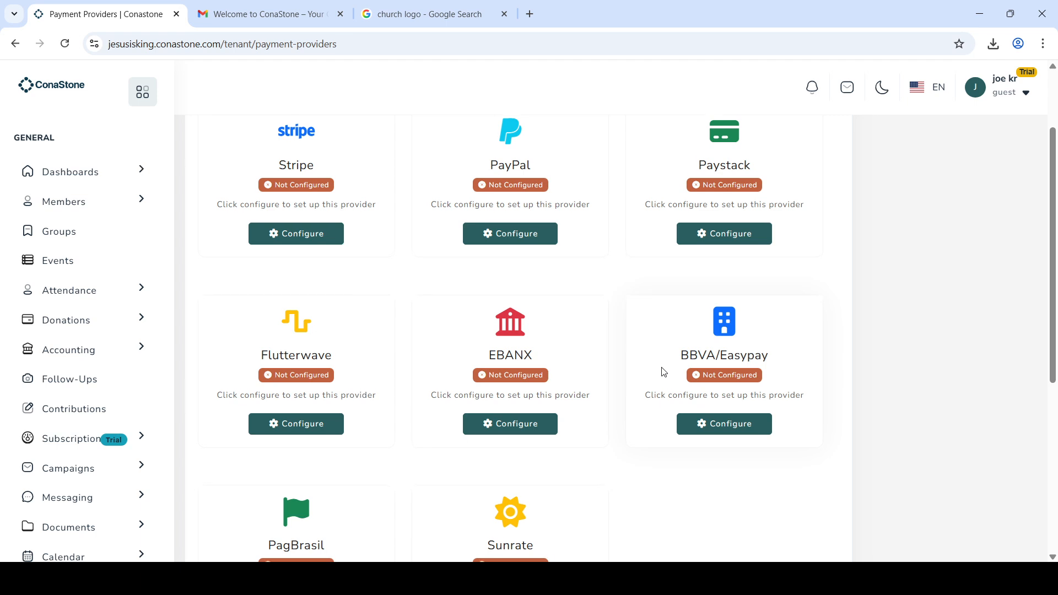
{"action": "scroll", "coordinate": [664, 373], "scroll_direction": "down", "scroll_amount": 1}
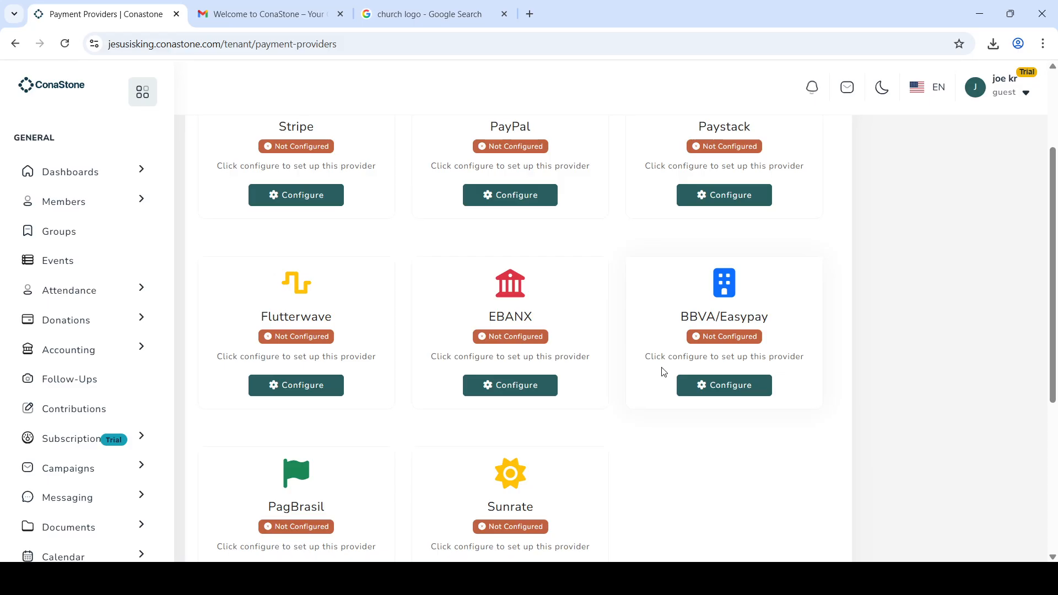
{"action": "scroll", "coordinate": [663, 372], "scroll_direction": "down", "scroll_amount": 3}
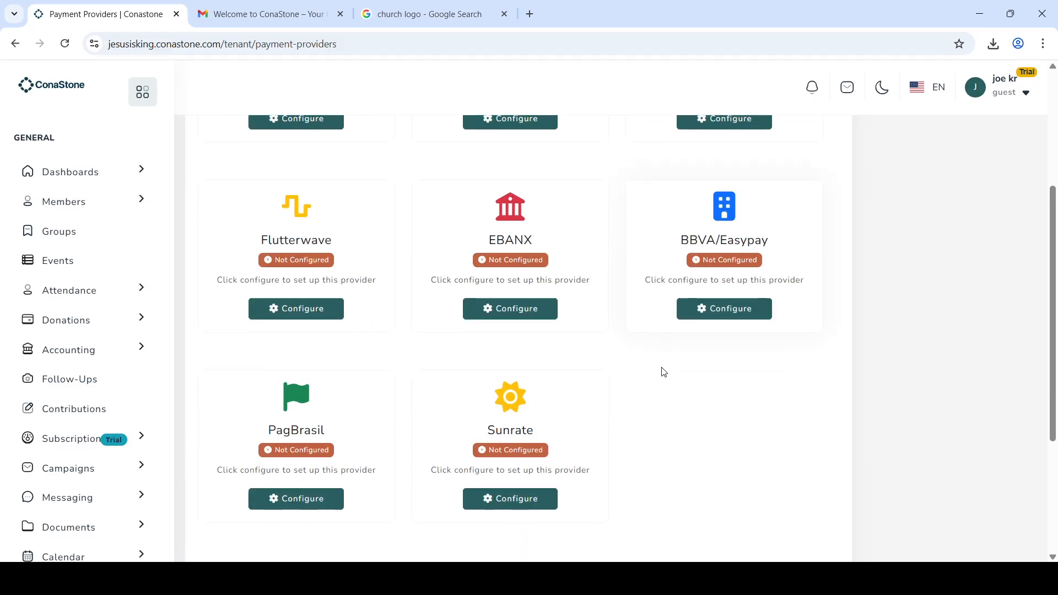
{"action": "scroll", "coordinate": [663, 372], "scroll_direction": "down", "scroll_amount": 3}
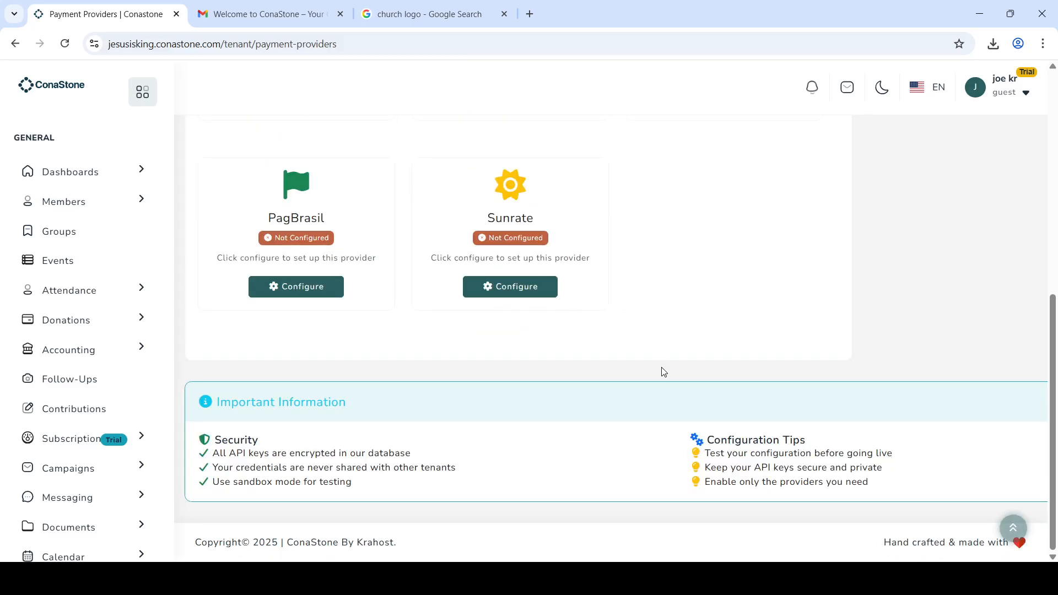
{"action": "scroll", "coordinate": [663, 372], "scroll_direction": "up", "scroll_amount": 8}
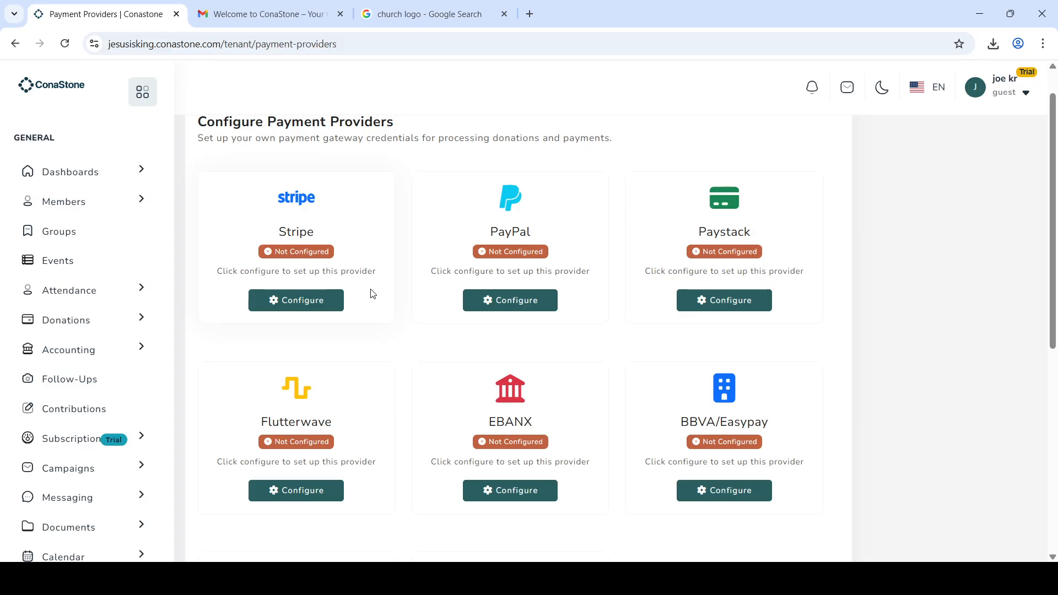
Step: Review the Stripe configuration form's country and currency settings
{"action": "left_click", "coordinate": [307, 309]}
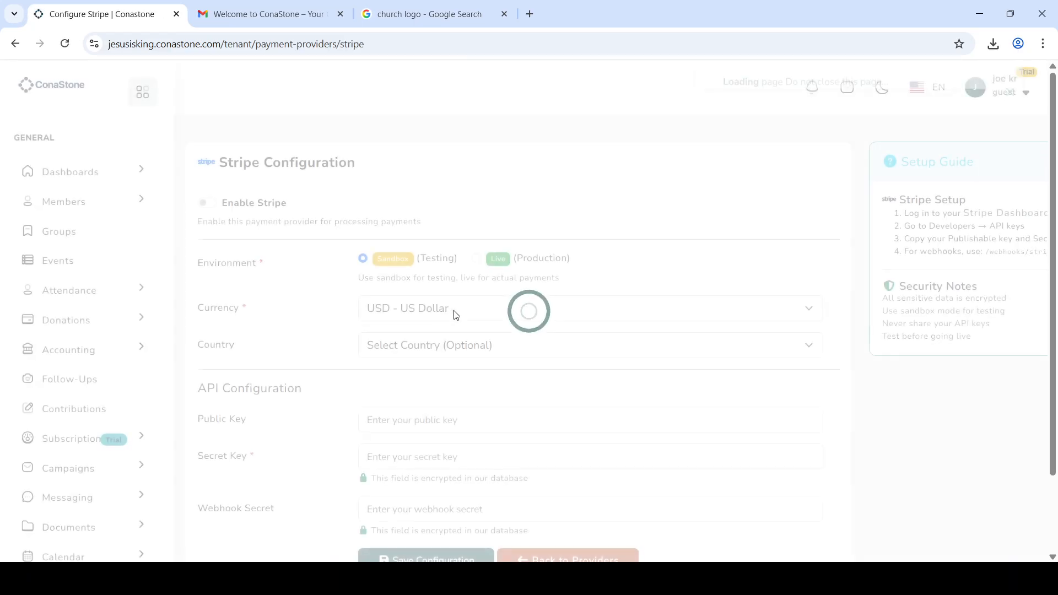
{"action": "scroll", "coordinate": [532, 333], "scroll_direction": "down", "scroll_amount": 1}
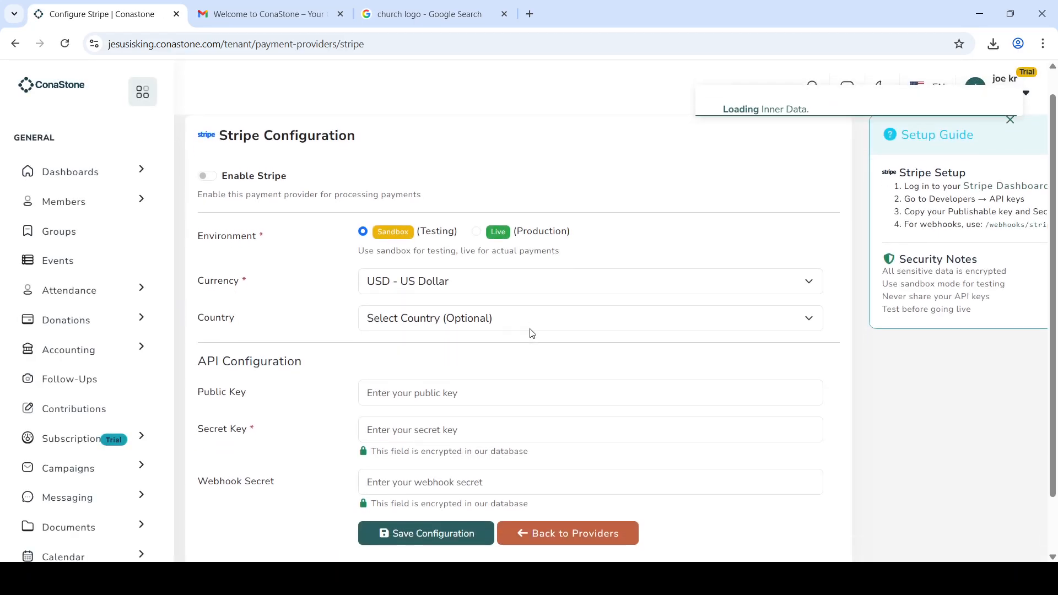
{"action": "scroll", "coordinate": [532, 333], "scroll_direction": "down", "scroll_amount": 1}
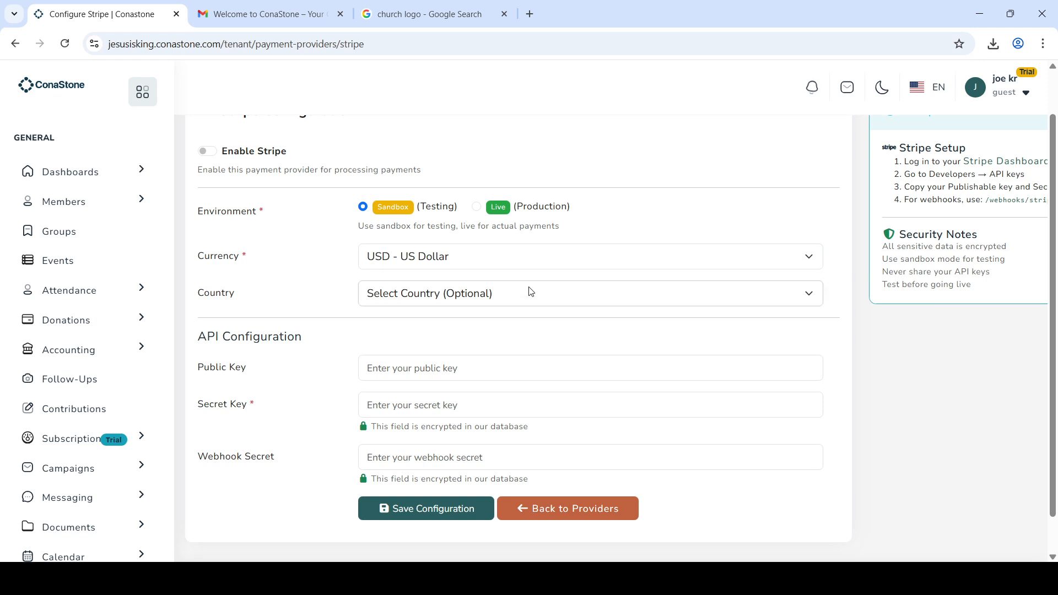
{"action": "left_click", "coordinate": [531, 291]}
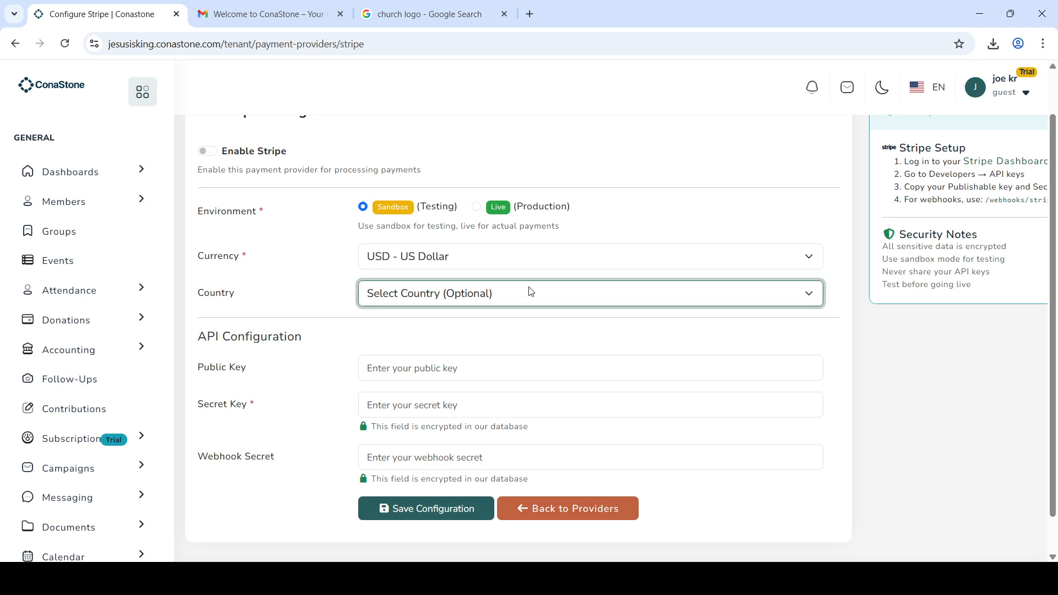
{"action": "left_click", "coordinate": [537, 266]}
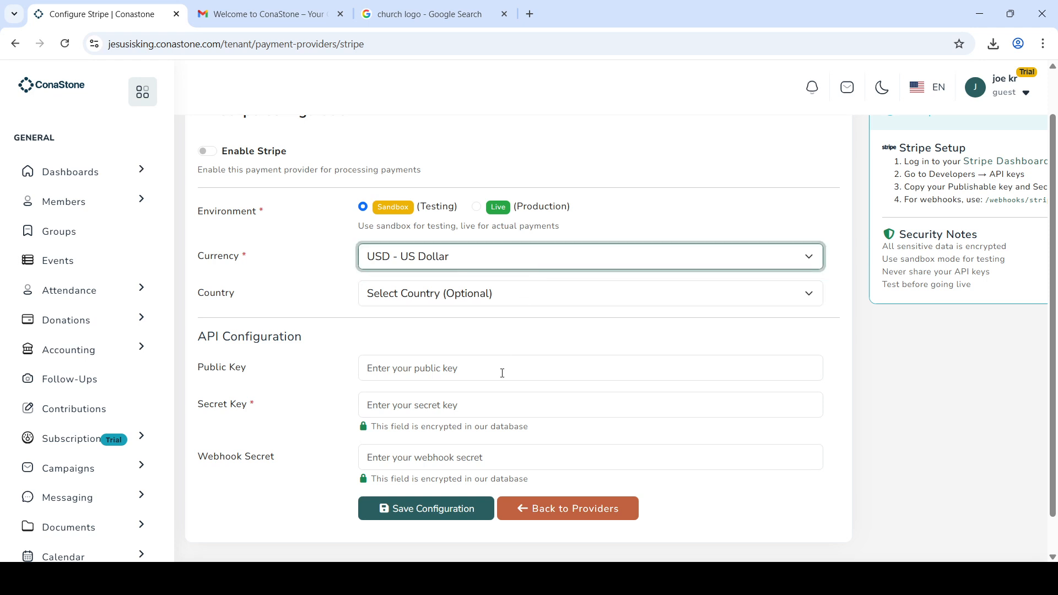
{"action": "scroll", "coordinate": [503, 373], "scroll_direction": "down", "scroll_amount": 2}
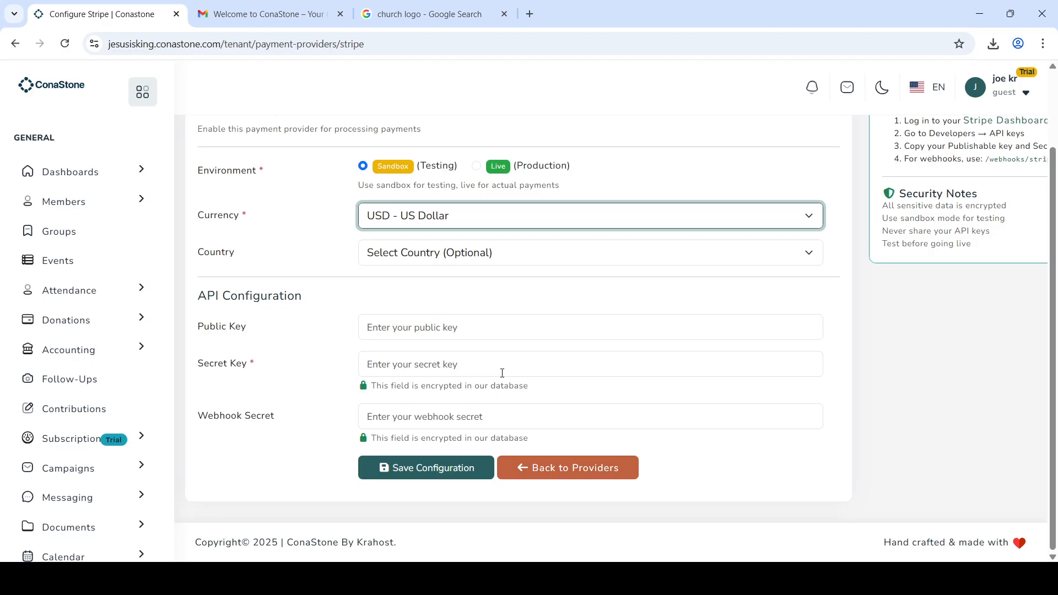
{"action": "left_click", "coordinate": [552, 477]}
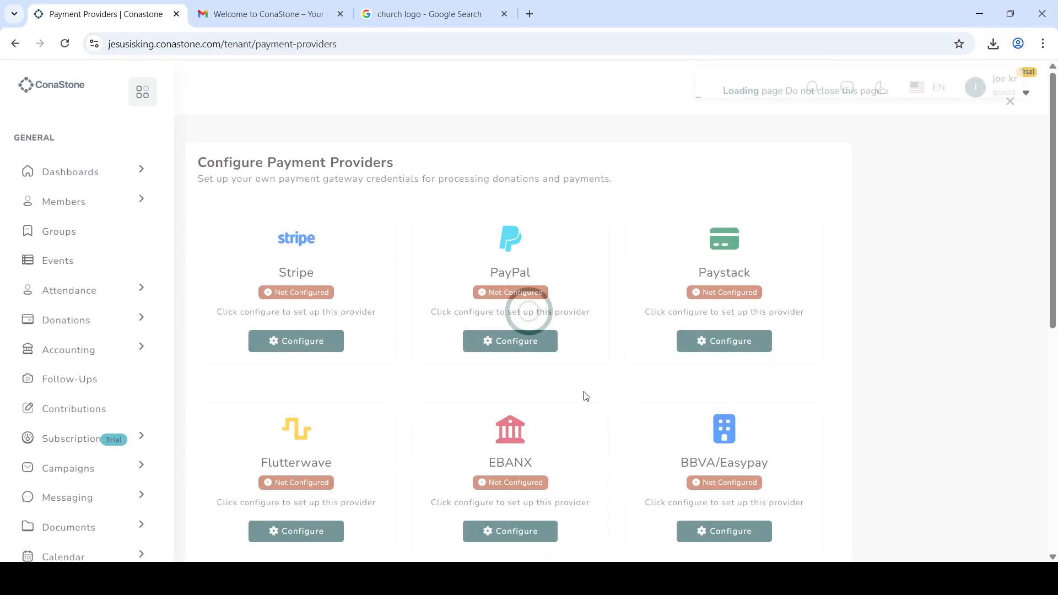
Step: View the Paystack setup form, then open Sunrate's configuration set to Sandbox with USD currency
{"action": "left_click", "coordinate": [728, 344]}
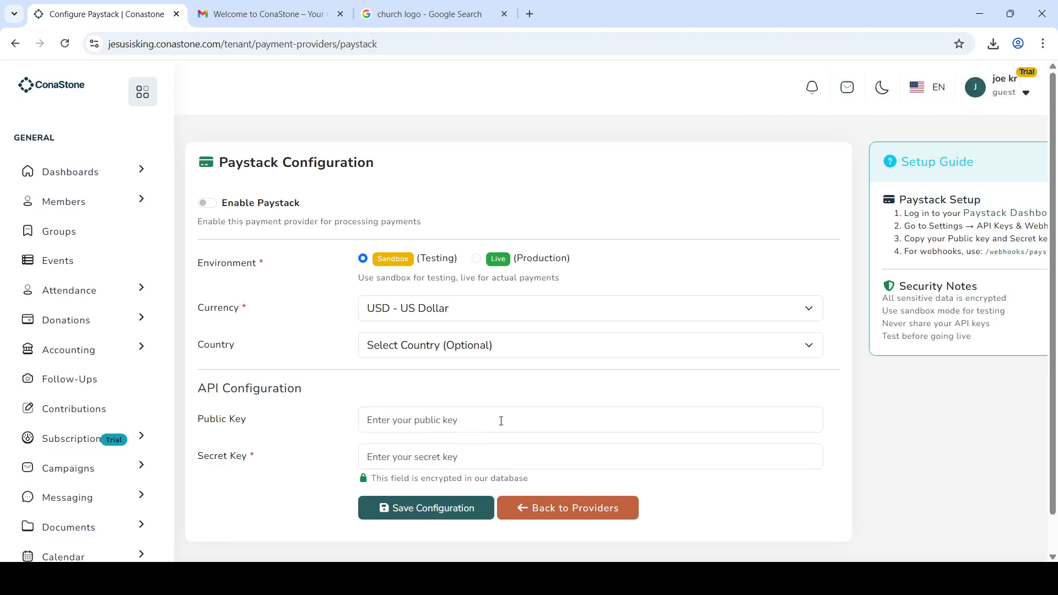
{"action": "left_click", "coordinate": [583, 511]}
{"action": "scroll", "coordinate": [583, 510], "scroll_direction": "down", "scroll_amount": 4}
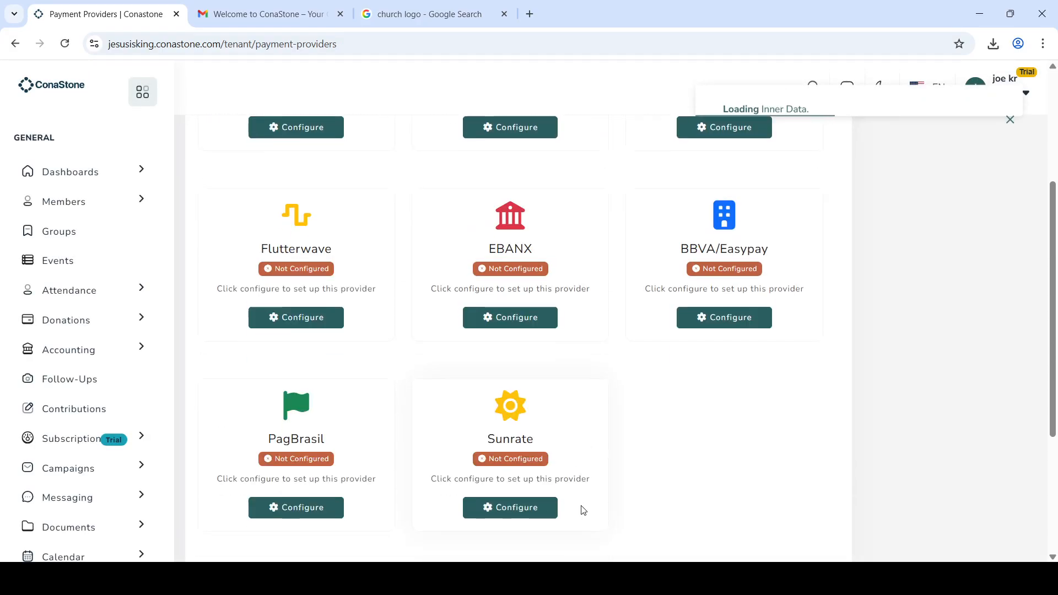
{"action": "left_click", "coordinate": [529, 497]}
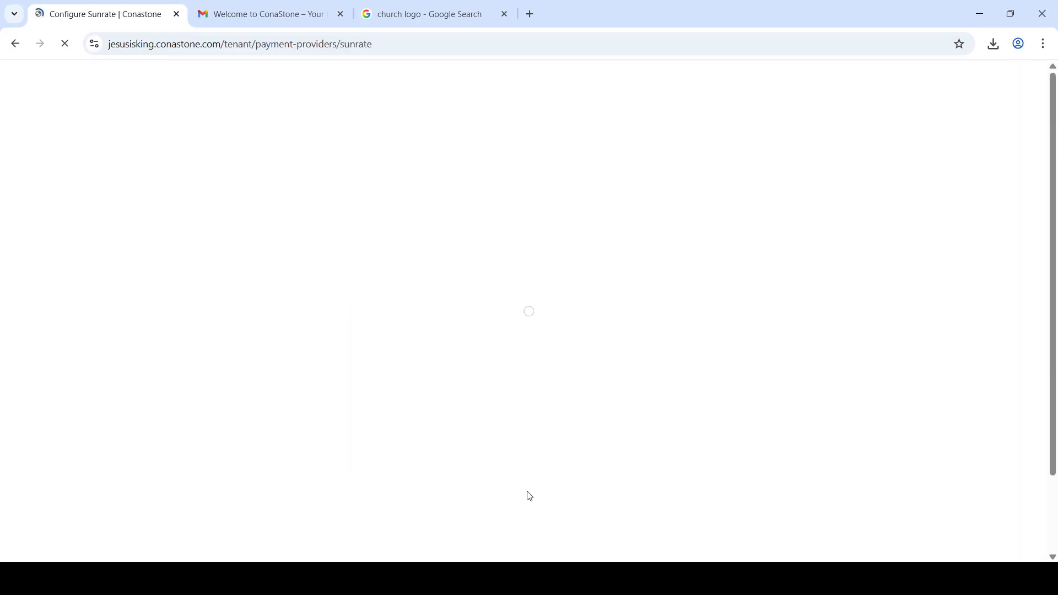
{"action": "scroll", "coordinate": [527, 491], "scroll_direction": "down", "scroll_amount": 1}
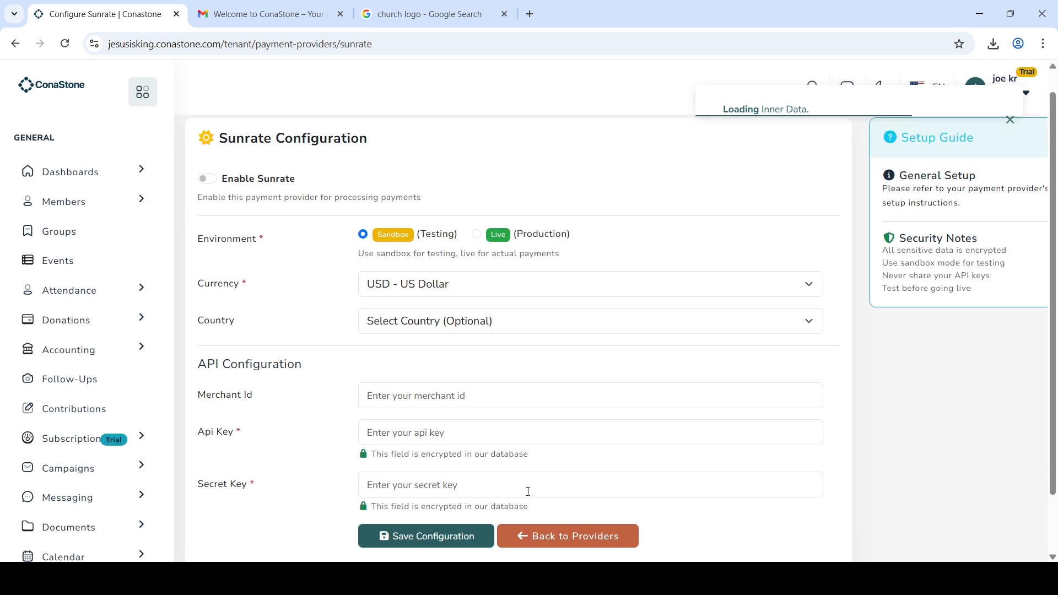
{"action": "scroll", "coordinate": [529, 492], "scroll_direction": "down", "scroll_amount": 2}
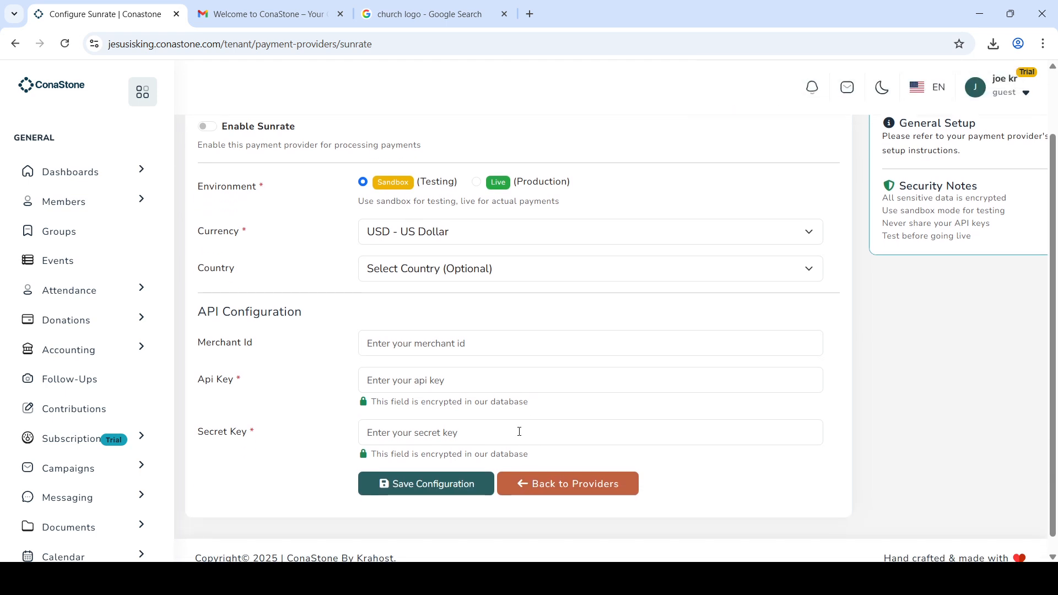
{"action": "left_click", "coordinate": [532, 341]}
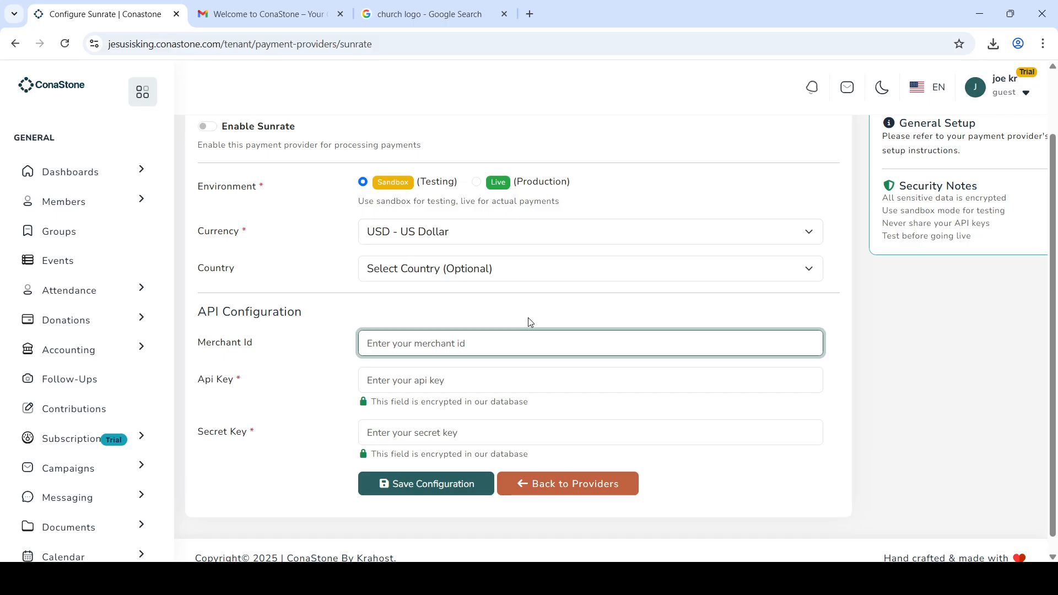
{"action": "scroll", "coordinate": [528, 319], "scroll_direction": "down", "scroll_amount": 1}
{"action": "scroll", "coordinate": [122, 408], "scroll_direction": "down", "scroll_amount": 2}
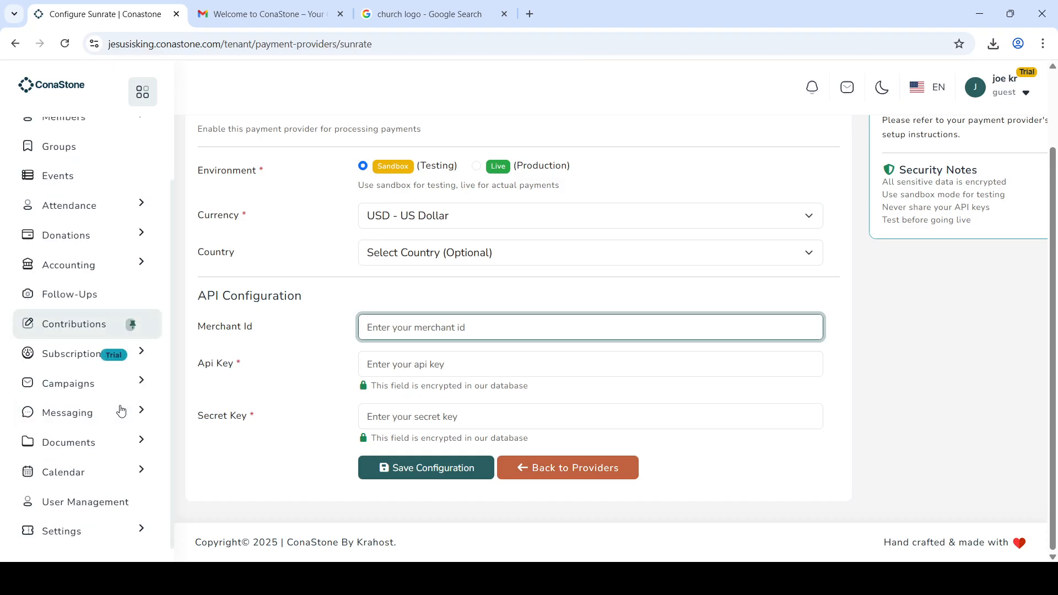
{"action": "left_click", "coordinate": [146, 532]}
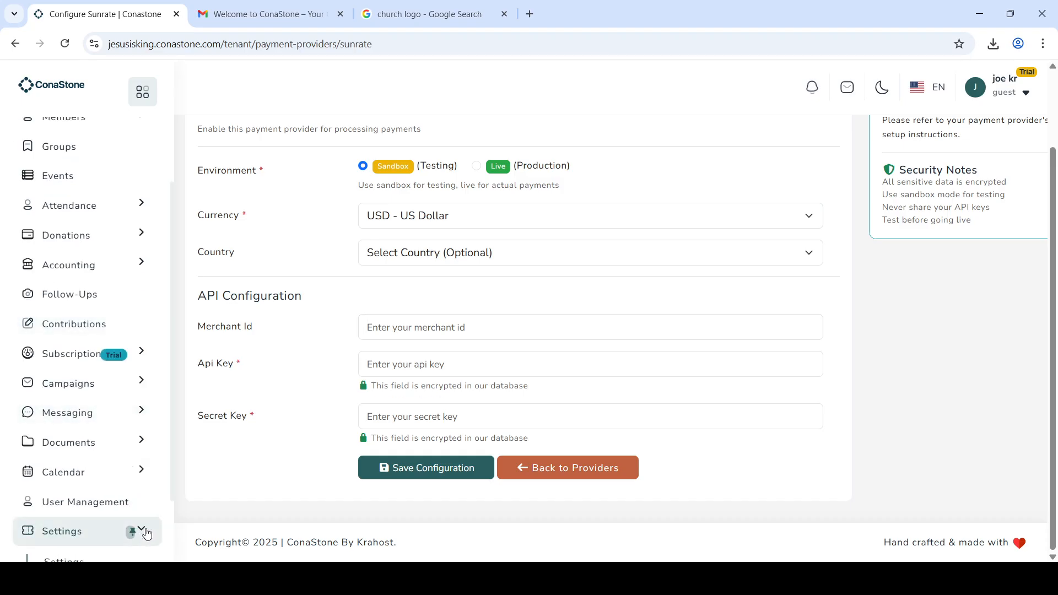
{"action": "scroll", "coordinate": [105, 501], "scroll_direction": "down", "scroll_amount": 2}
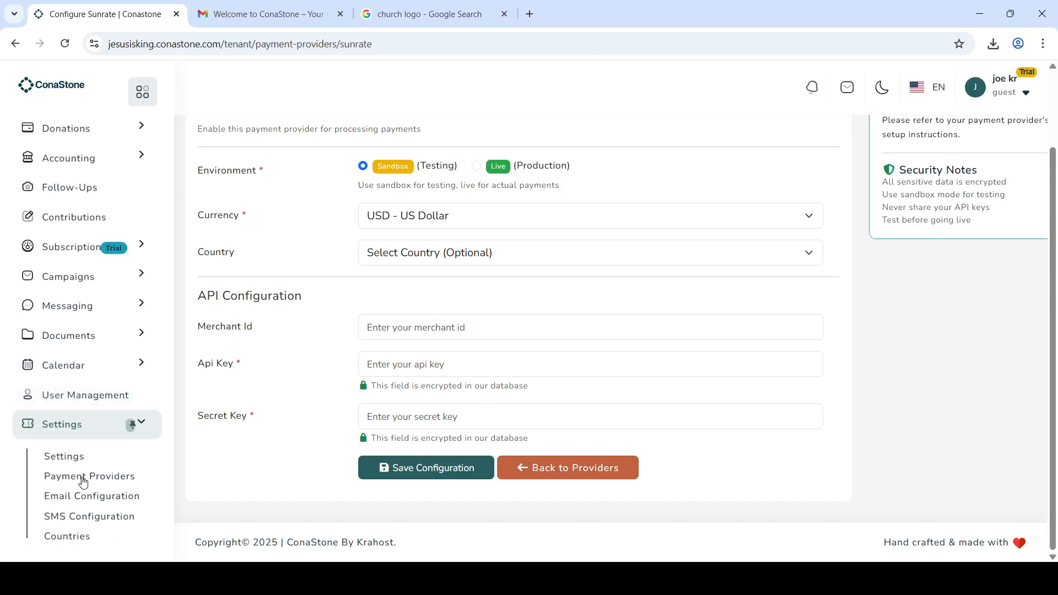
Step: Open Email Configuration and check the Mail Driver options, leaving the driver unset
{"action": "left_click", "coordinate": [104, 503]}
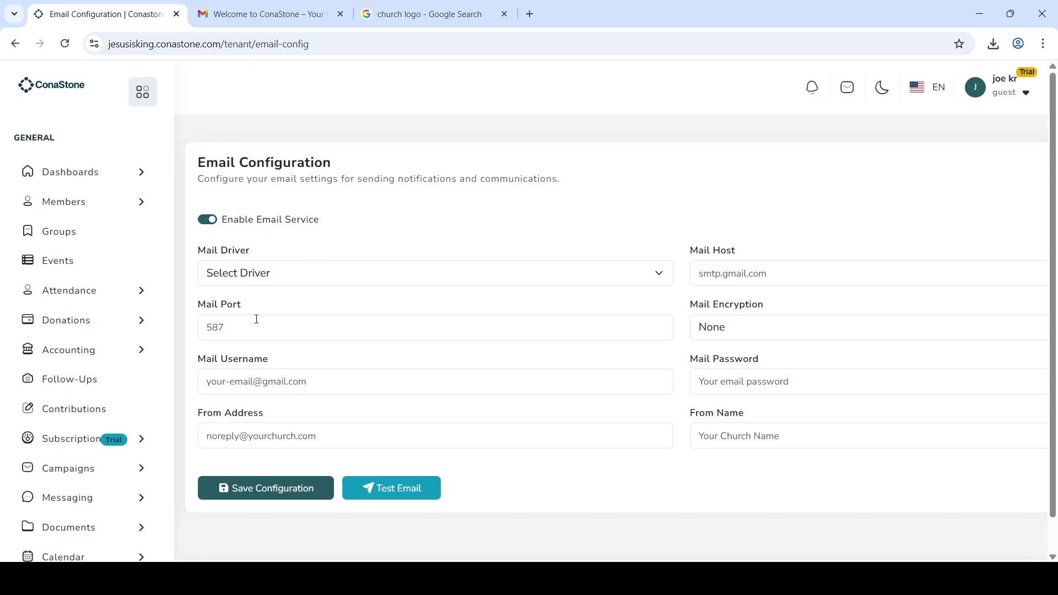
{"action": "left_click", "coordinate": [325, 278]}
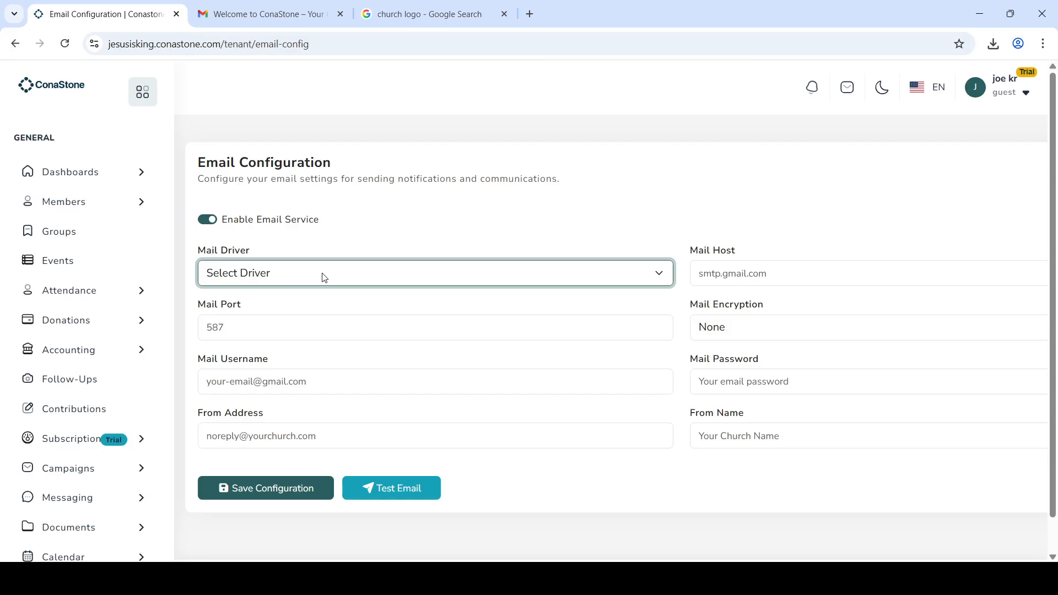
{"action": "left_click", "coordinate": [552, 503]}
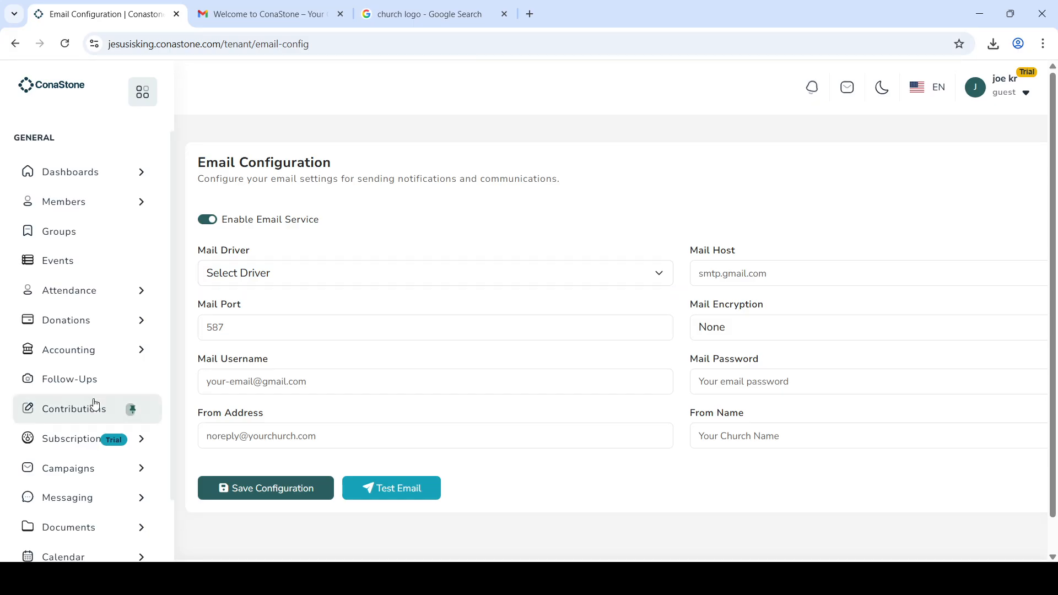
{"action": "scroll", "coordinate": [130, 407], "scroll_direction": "down", "scroll_amount": 3}
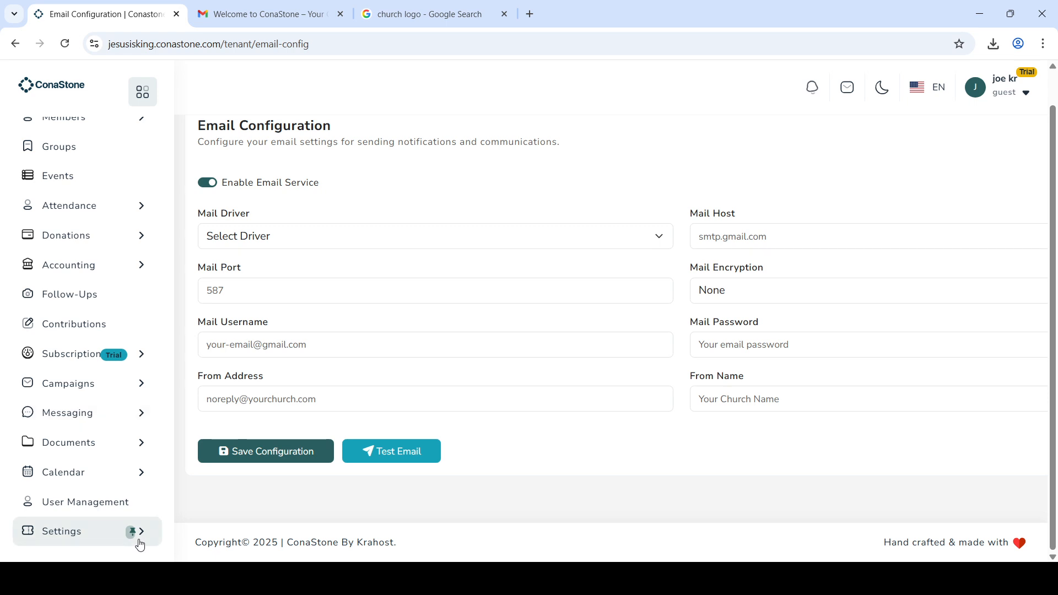
Step: Set the SMS provider to Nexmo (Vonage) and switch on the SMS service
{"action": "left_click", "coordinate": [138, 544]}
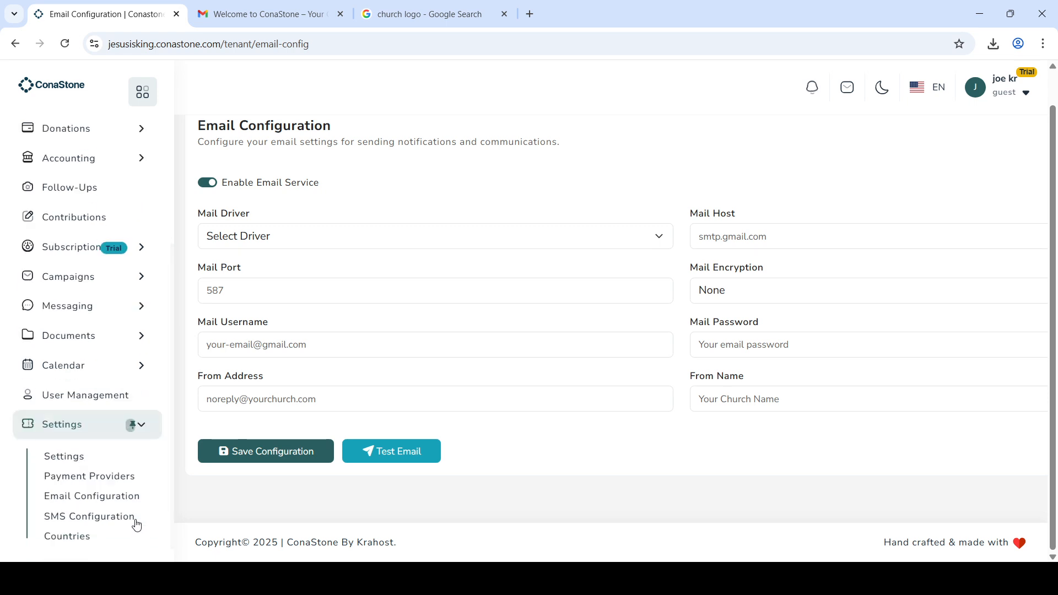
{"action": "left_click", "coordinate": [136, 522]}
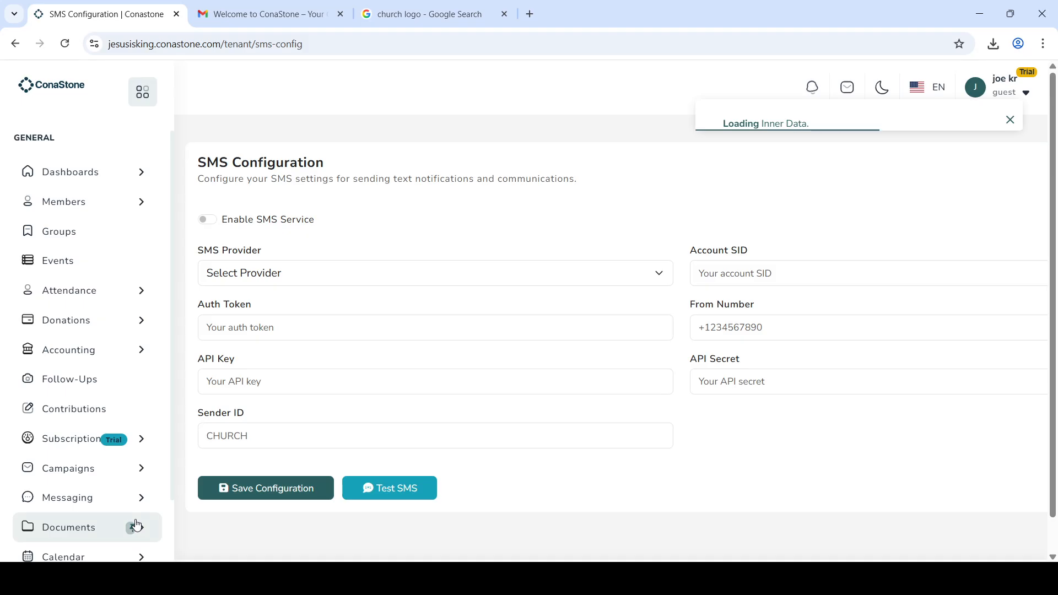
{"action": "left_click", "coordinate": [326, 276]}
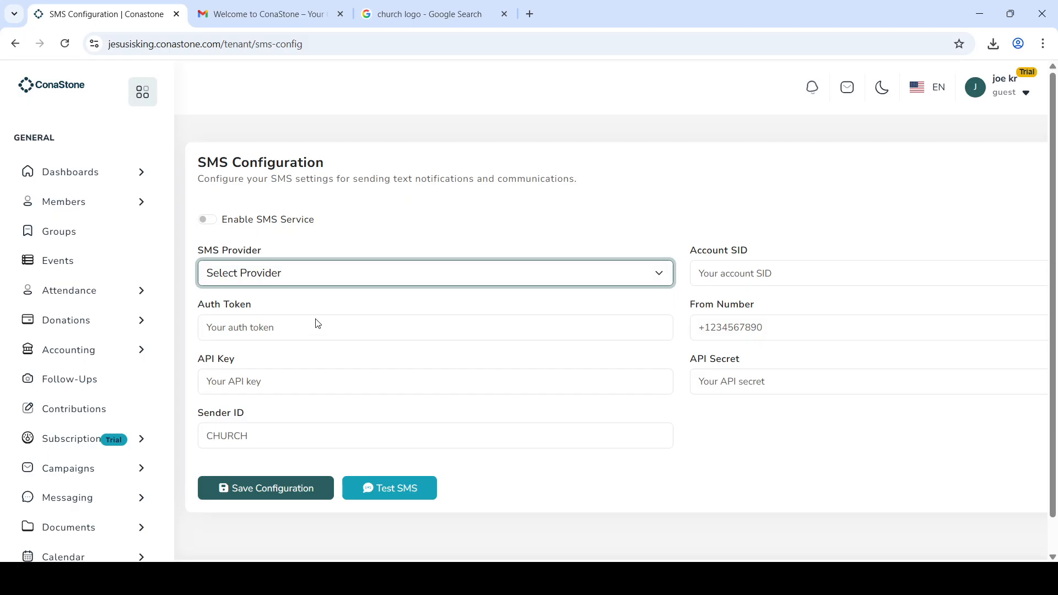
{"action": "left_click", "coordinate": [315, 320]}
{"action": "left_click", "coordinate": [351, 278]}
{"action": "left_click", "coordinate": [319, 362]}
{"action": "left_click", "coordinate": [344, 280]}
{"action": "left_click", "coordinate": [319, 350]}
{"action": "left_click", "coordinate": [211, 220]}
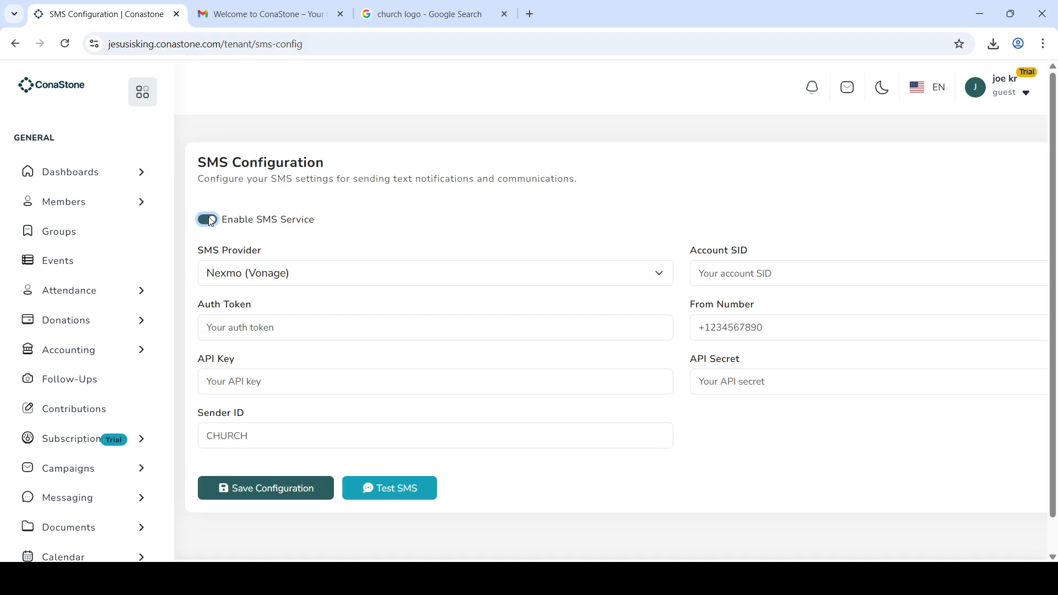
{"action": "scroll", "coordinate": [118, 490], "scroll_direction": "down", "scroll_amount": 2}
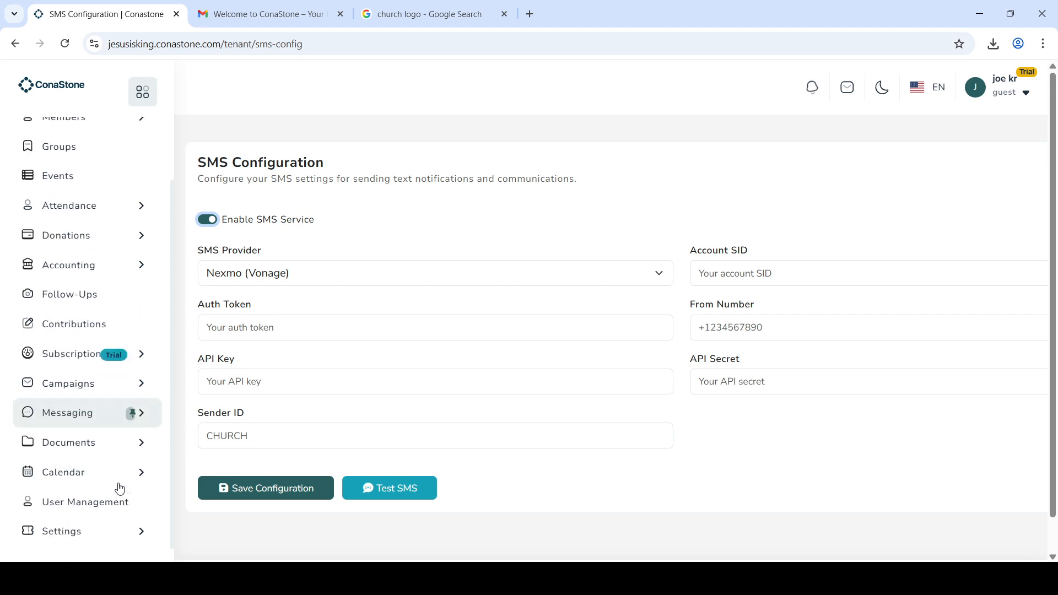
Step: Open the Countries and Currency list, which shows only the GHS currency
{"action": "left_click", "coordinate": [107, 537]}
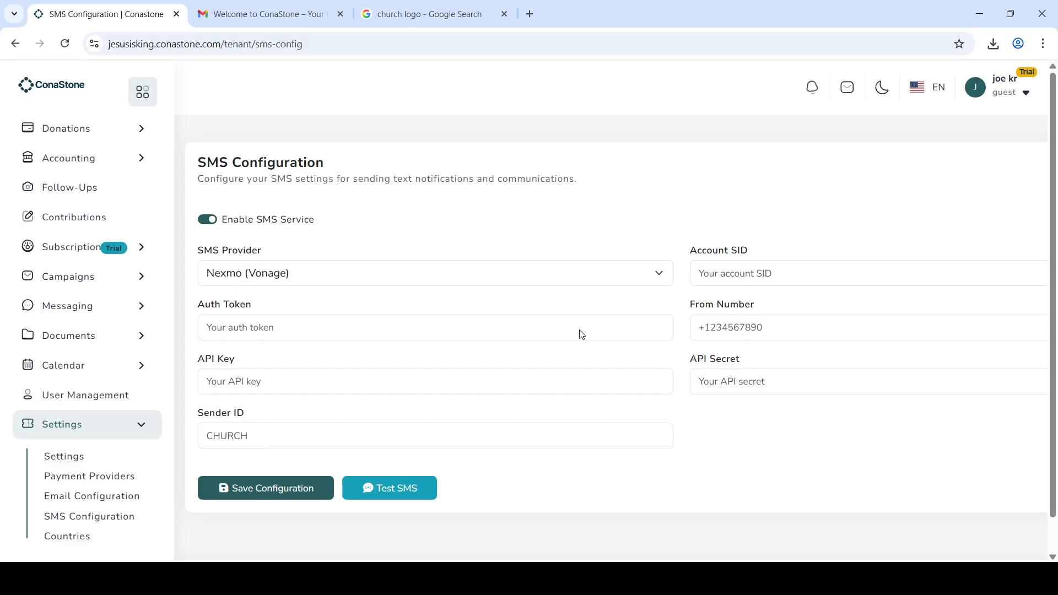
{"action": "left_click", "coordinate": [92, 538]}
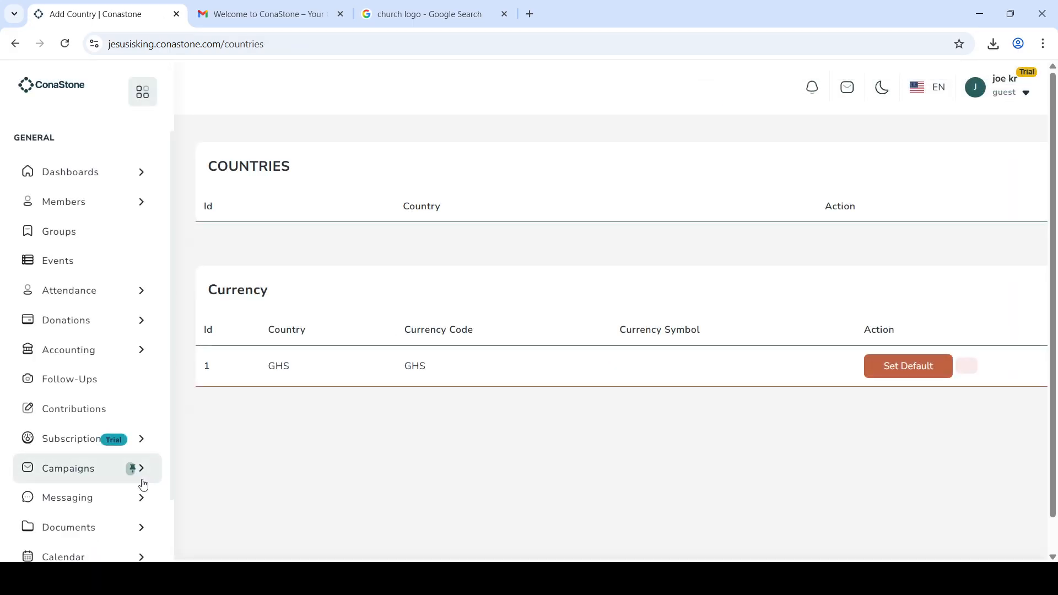
{"action": "scroll", "coordinate": [143, 484], "scroll_direction": "down", "scroll_amount": 2}
{"action": "left_click", "coordinate": [120, 534]}
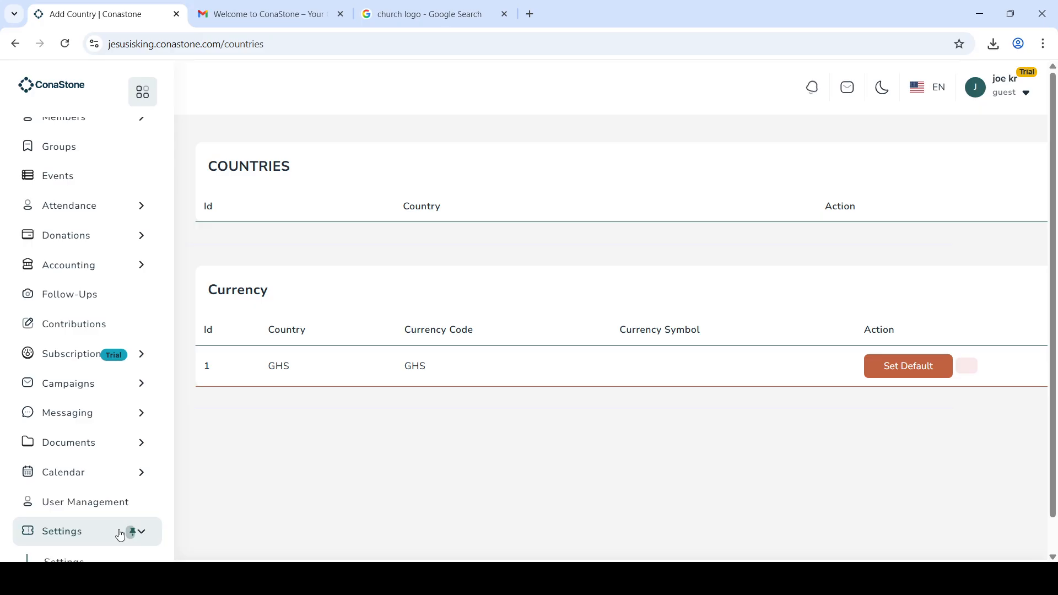
{"action": "scroll", "coordinate": [105, 506], "scroll_direction": "down", "scroll_amount": 2}
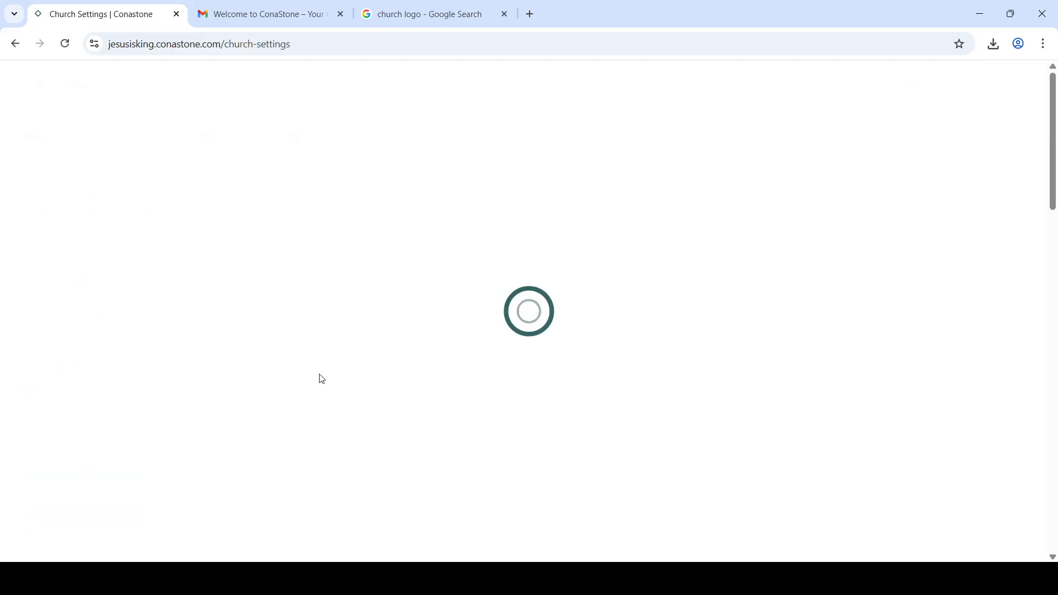
{"action": "scroll", "coordinate": [473, 404], "scroll_direction": "down", "scroll_amount": 4}
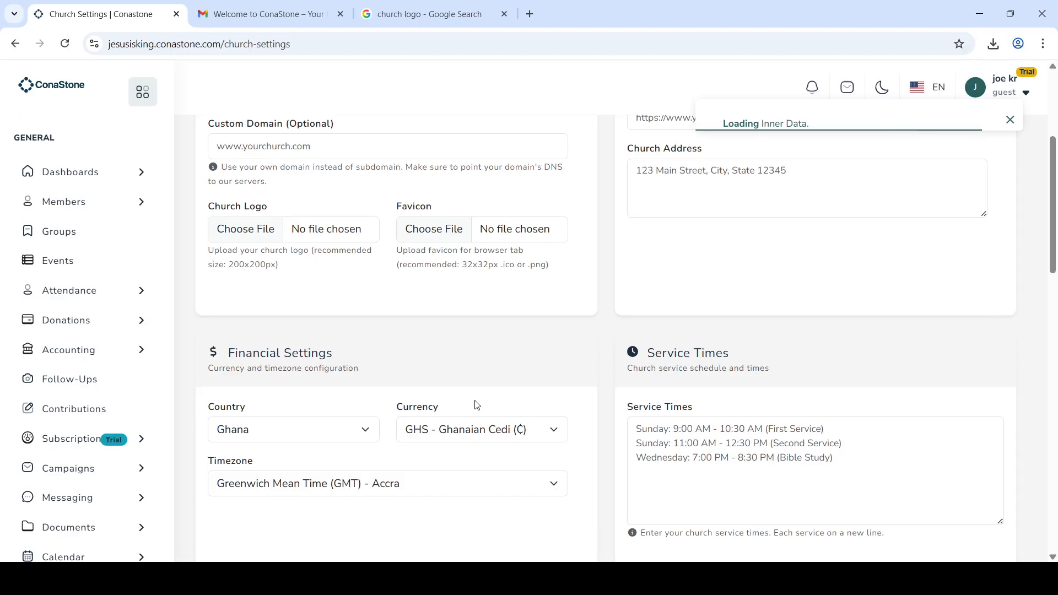
{"action": "scroll", "coordinate": [477, 405], "scroll_direction": "down", "scroll_amount": 1}
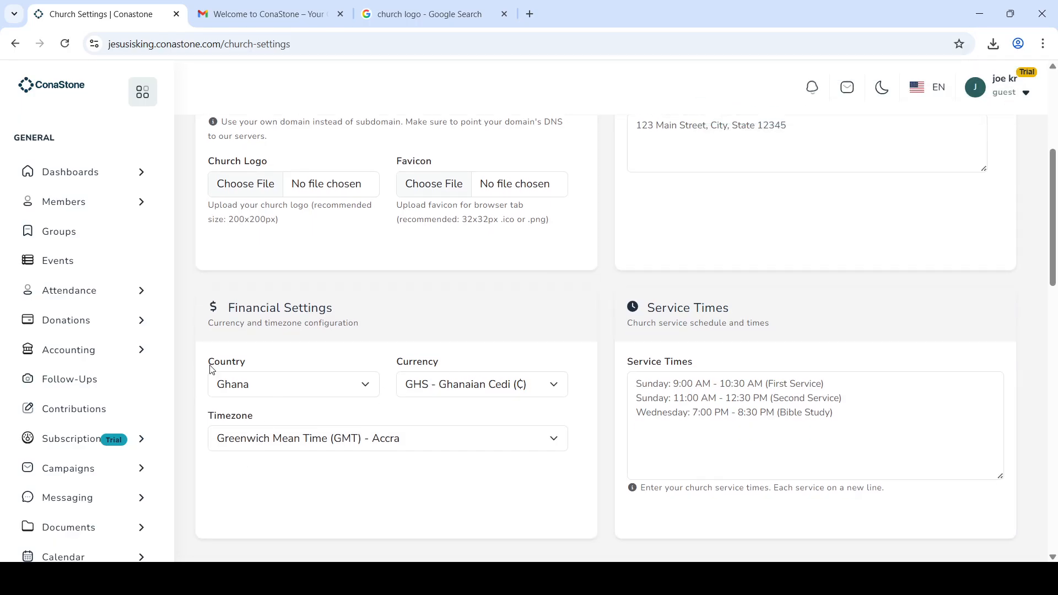
{"action": "left_click", "coordinate": [69, 50]}
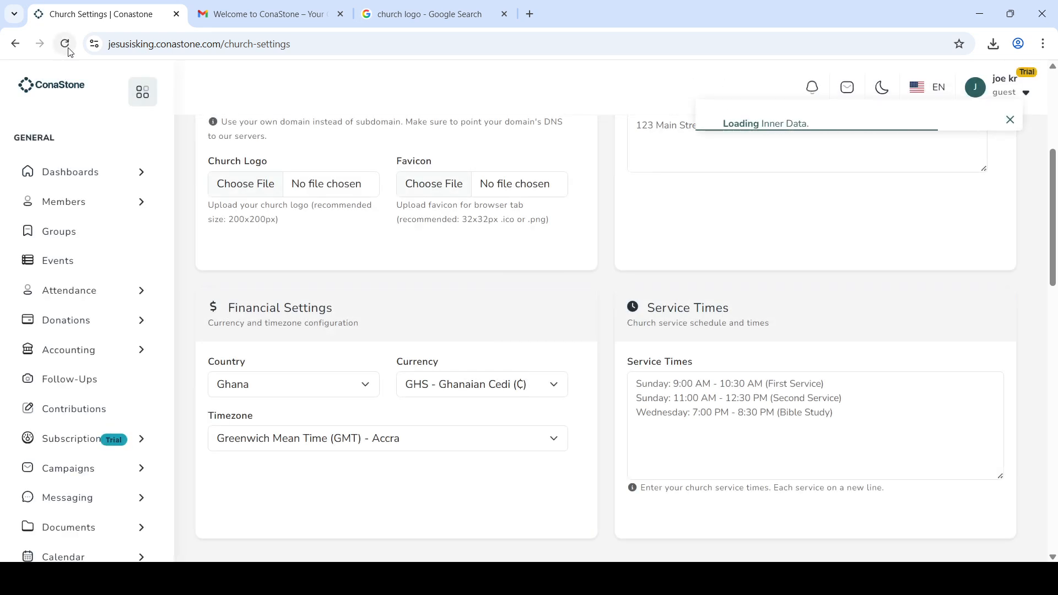
{"action": "scroll", "coordinate": [747, 271], "scroll_direction": "up", "scroll_amount": 2}
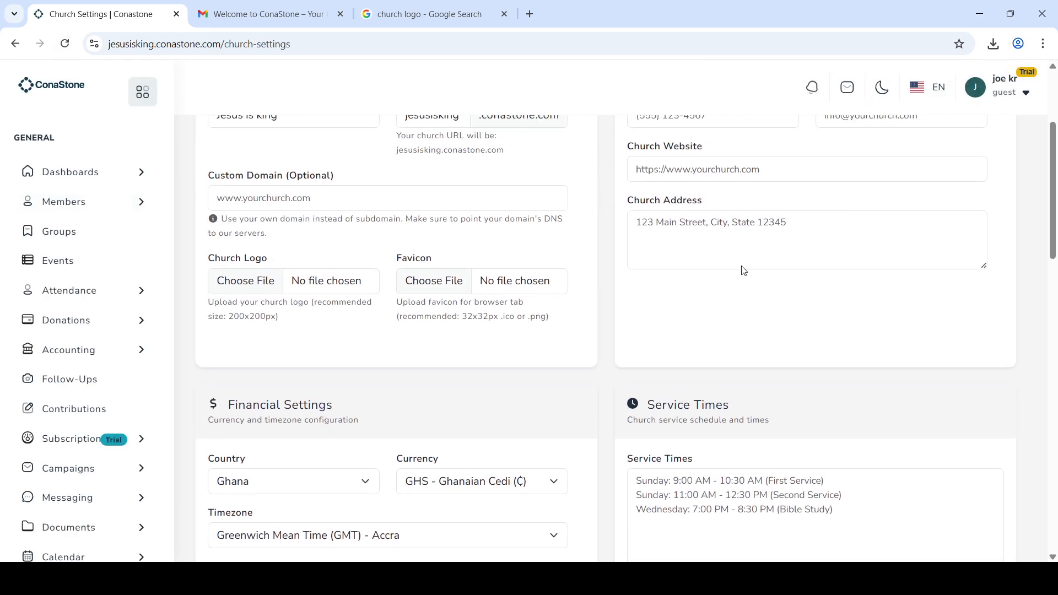
{"action": "scroll", "coordinate": [802, 312], "scroll_direction": "up", "scroll_amount": 2}
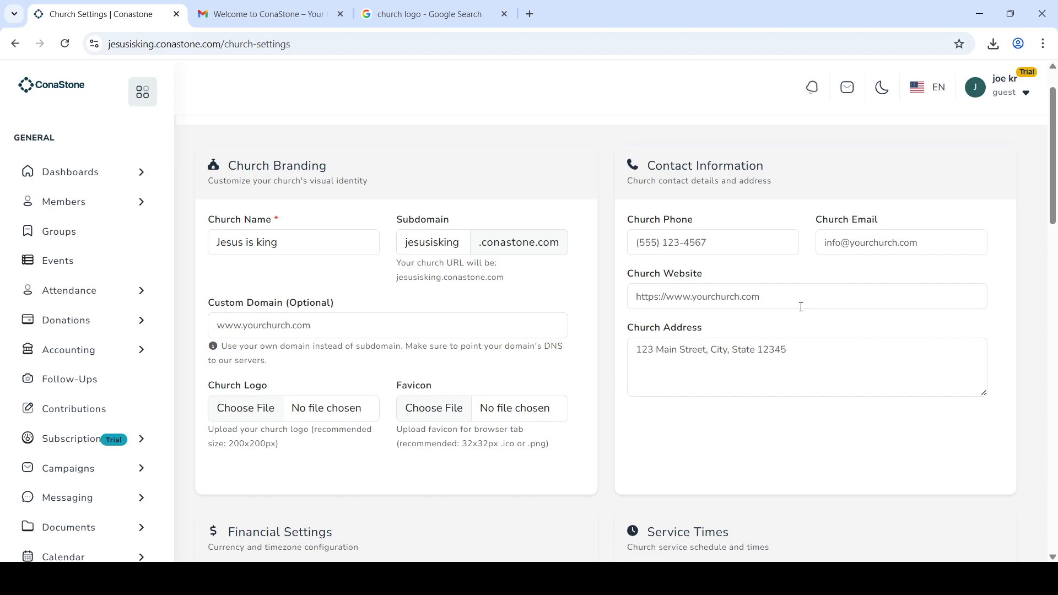
{"action": "left_click", "coordinate": [881, 88]}
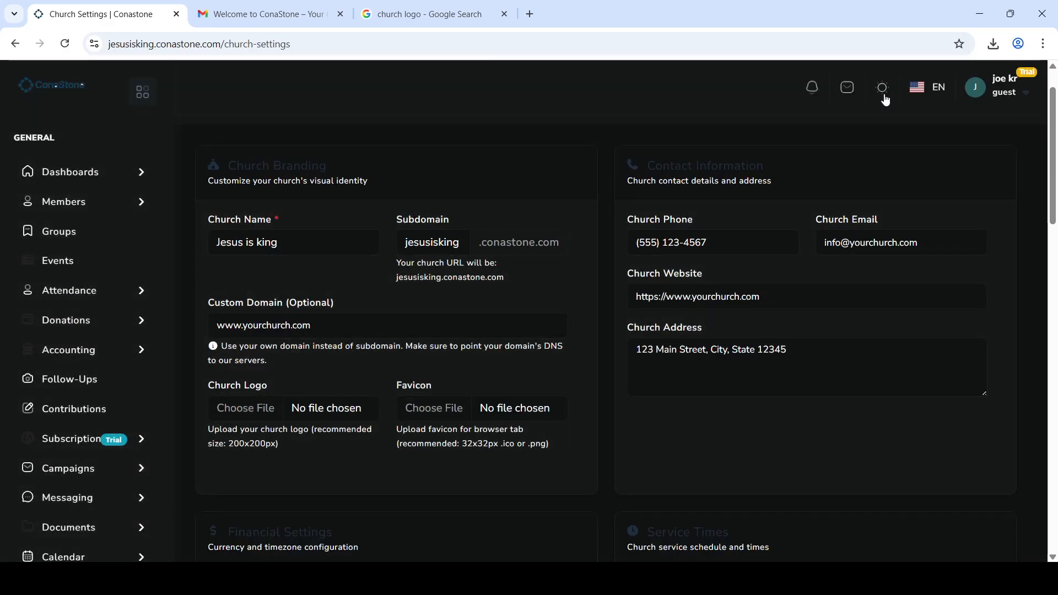
{"action": "left_click", "coordinate": [885, 95]}
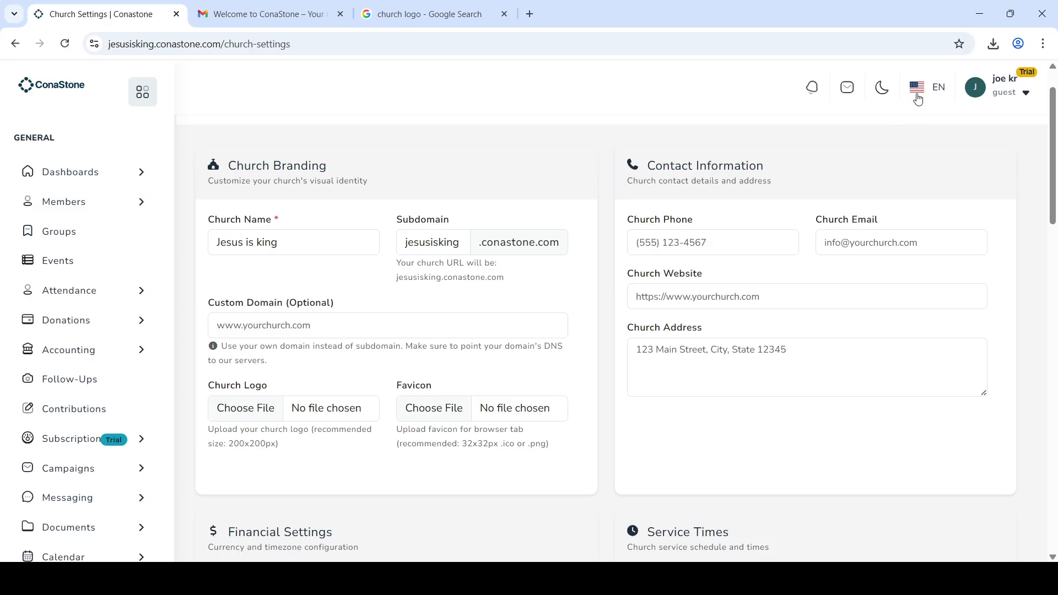
Step: From the dashboard, switch the interface language to Deutsch and reload the dashboard
{"action": "left_click", "coordinate": [58, 176]}
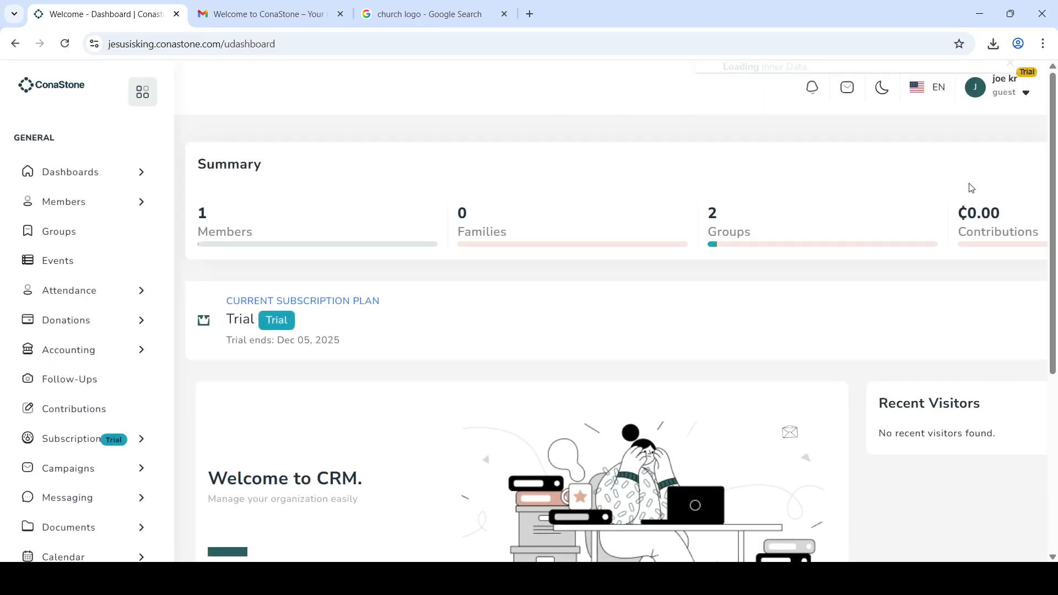
{"action": "left_click", "coordinate": [928, 91]}
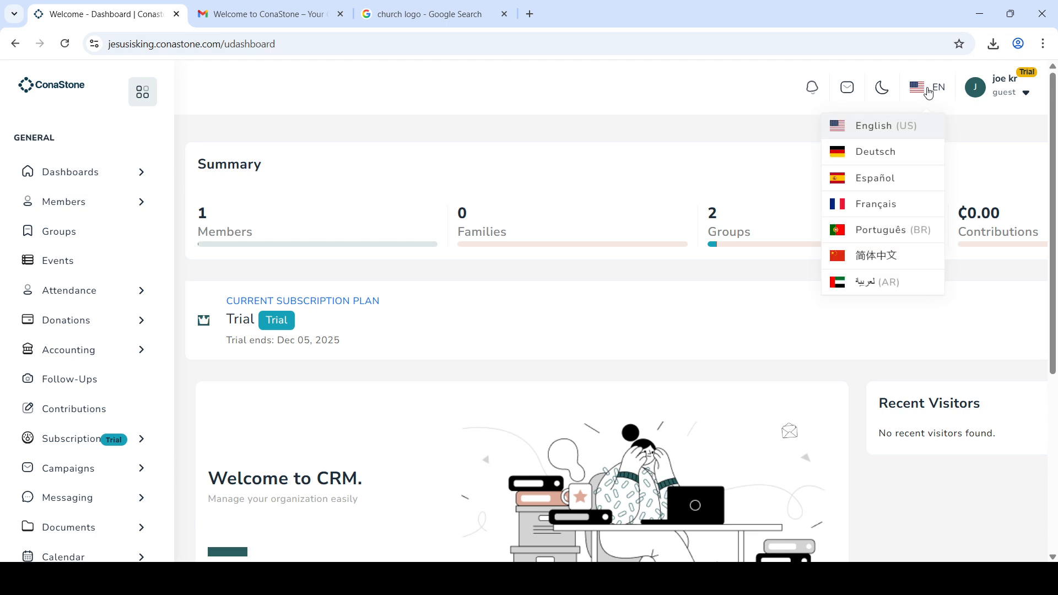
{"action": "left_click", "coordinate": [883, 159]}
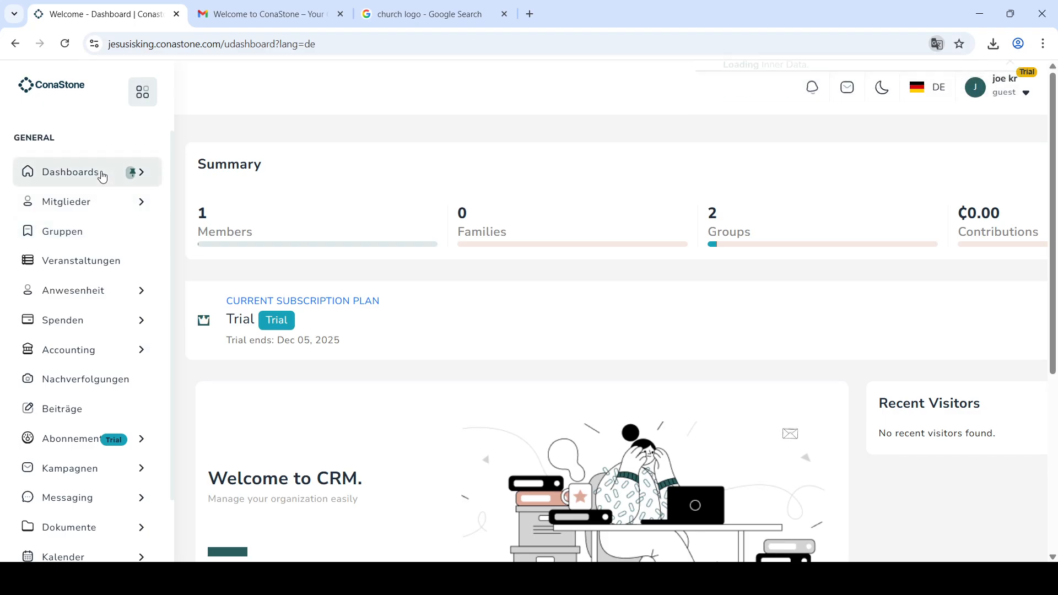
{"action": "scroll", "coordinate": [84, 421], "scroll_direction": "down", "scroll_amount": 1}
{"action": "scroll", "coordinate": [85, 421], "scroll_direction": "down", "scroll_amount": 2}
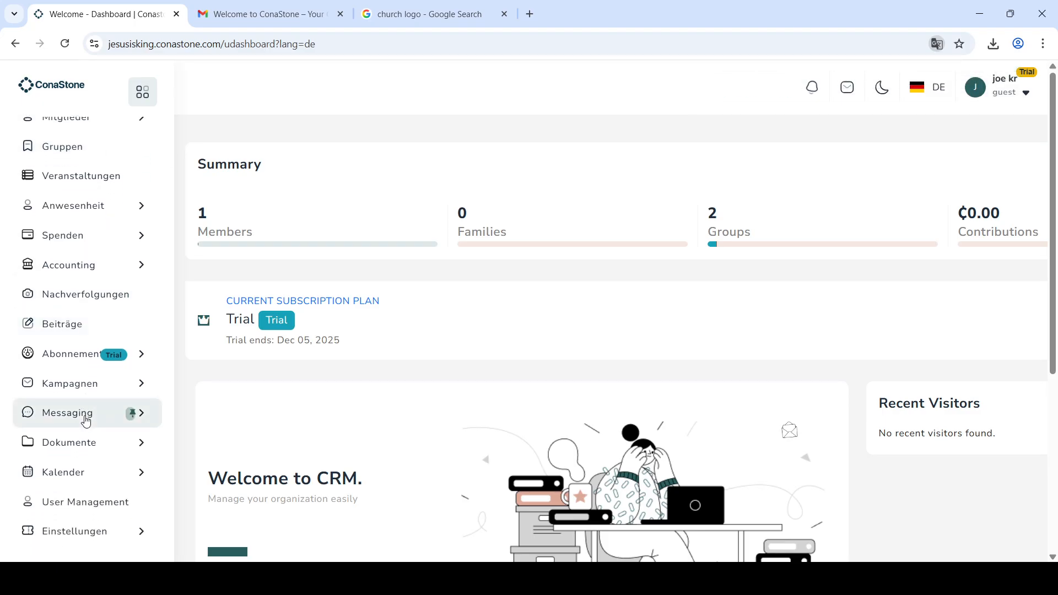
{"action": "scroll", "coordinate": [85, 421], "scroll_direction": "up", "scroll_amount": 3}
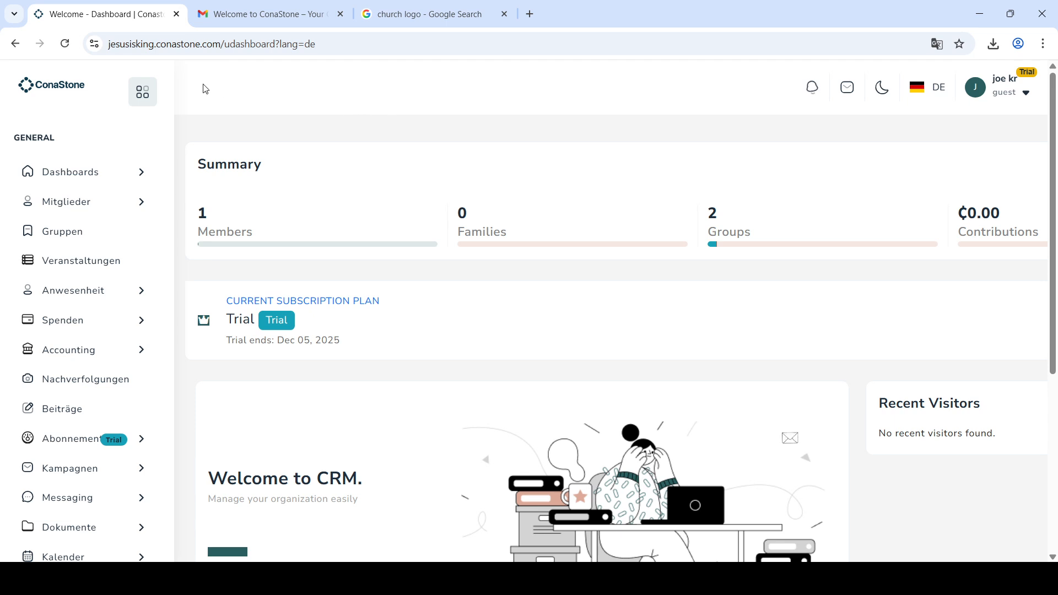
{"action": "left_click", "coordinate": [71, 170]}
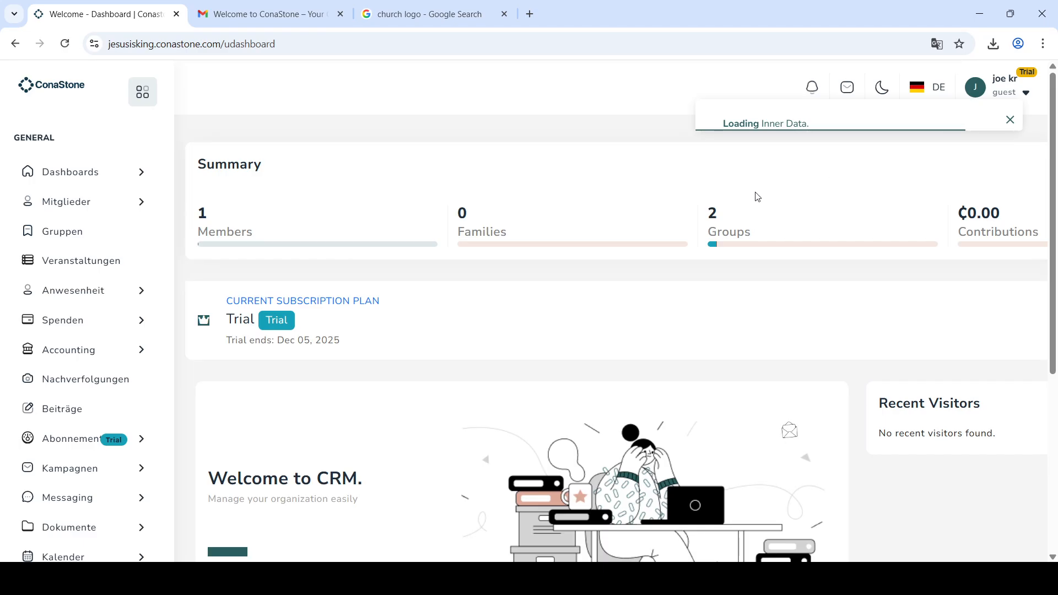
Step: Switch the interface to Português (BR), then 简体中文, and finally Français
{"action": "left_click", "coordinate": [923, 96]}
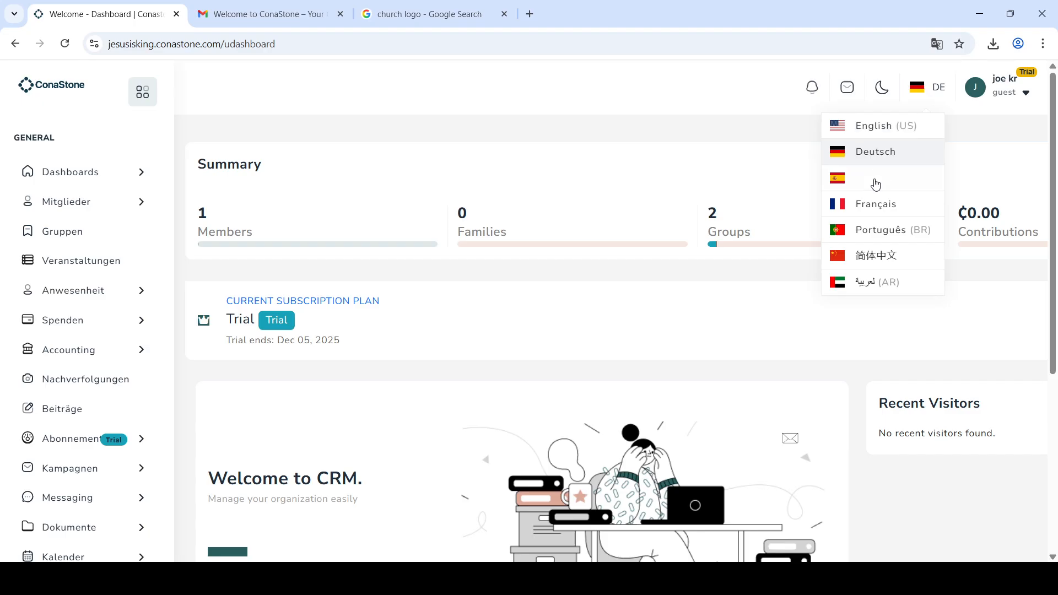
{"action": "left_click", "coordinate": [872, 234]}
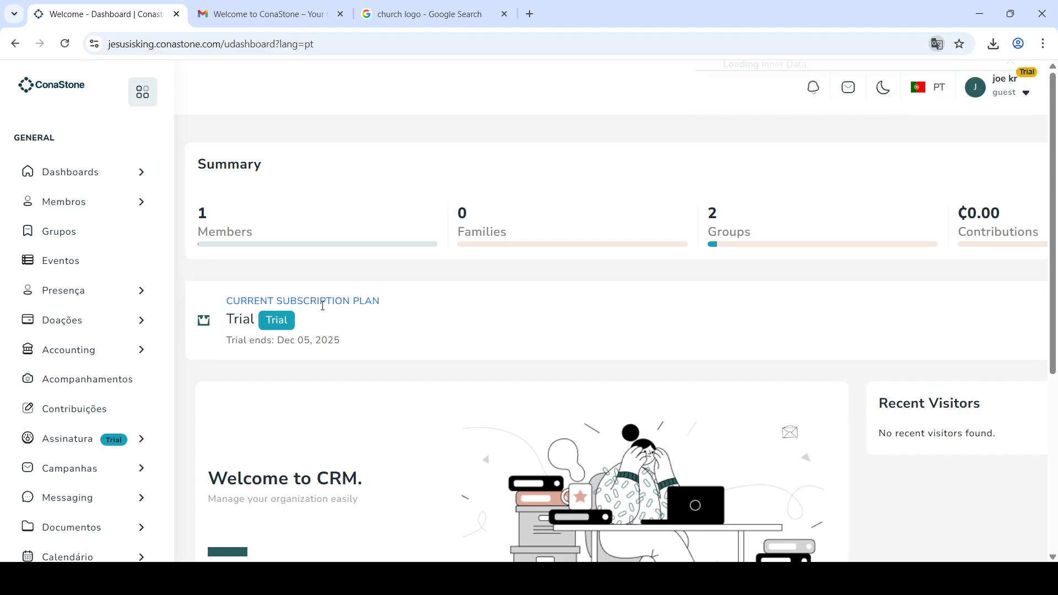
{"action": "scroll", "coordinate": [325, 345], "scroll_direction": "down", "scroll_amount": 2}
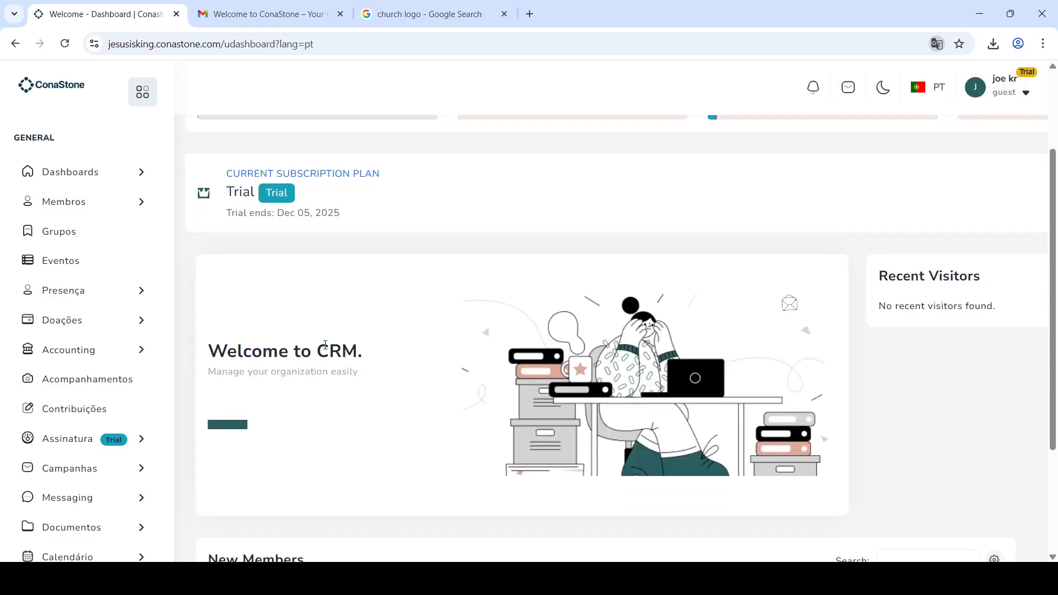
{"action": "scroll", "coordinate": [325, 345], "scroll_direction": "up", "scroll_amount": 2}
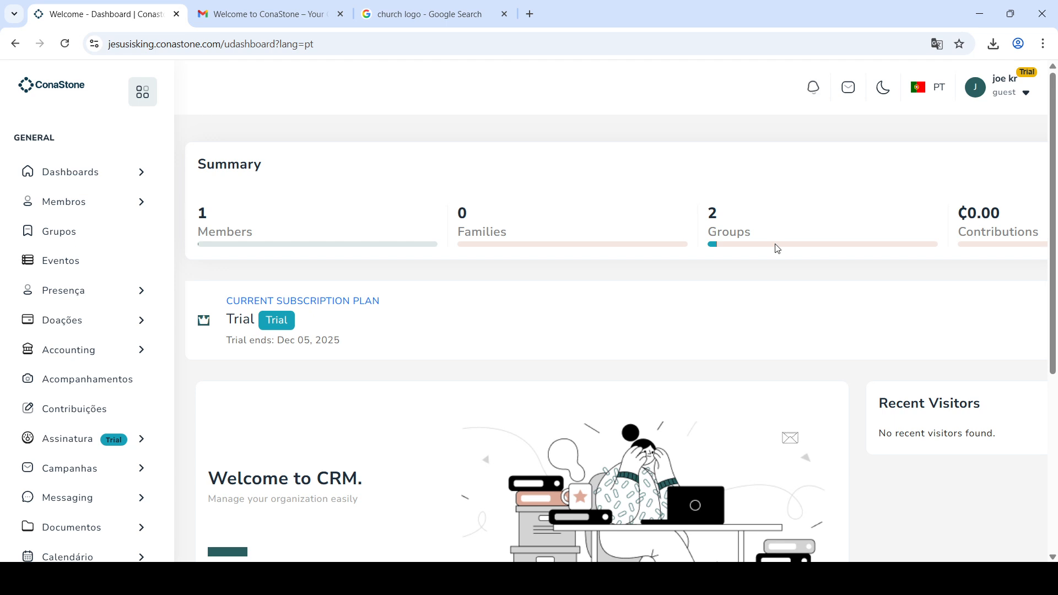
{"action": "left_click", "coordinate": [917, 95]}
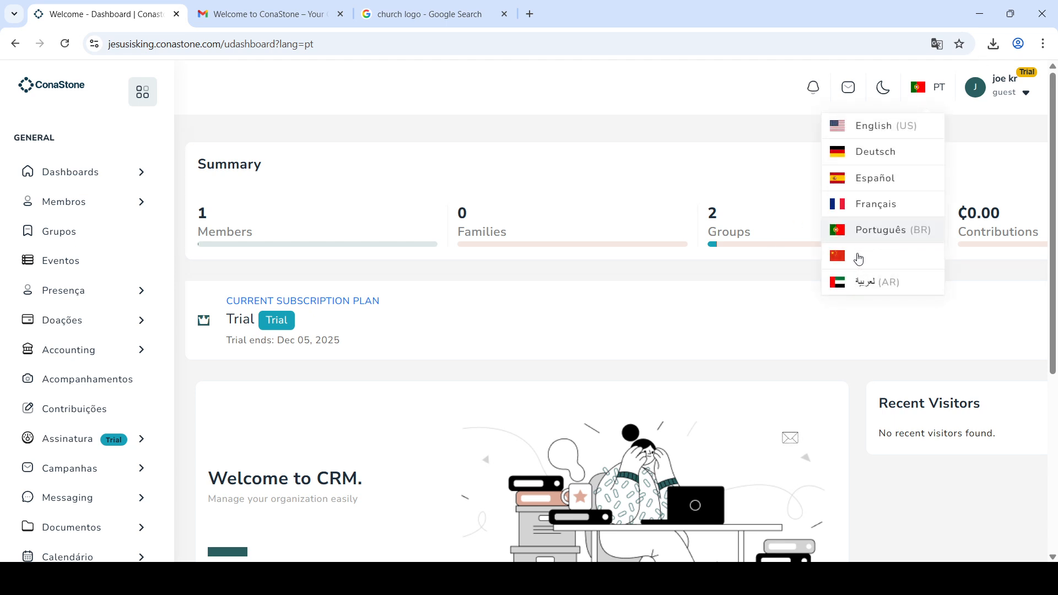
{"action": "left_click", "coordinate": [869, 265]}
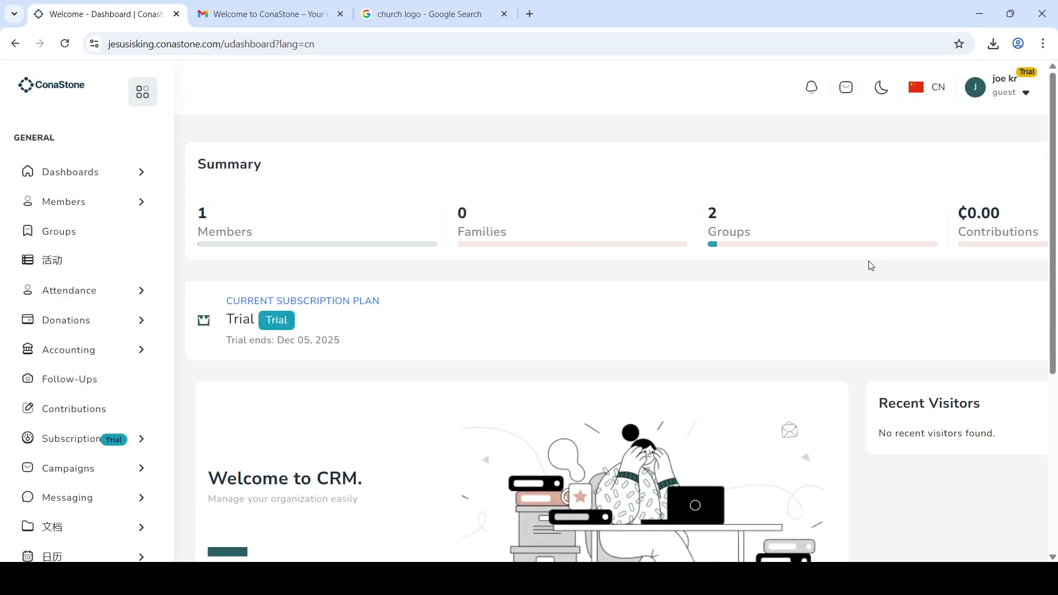
{"action": "left_click", "coordinate": [920, 93]}
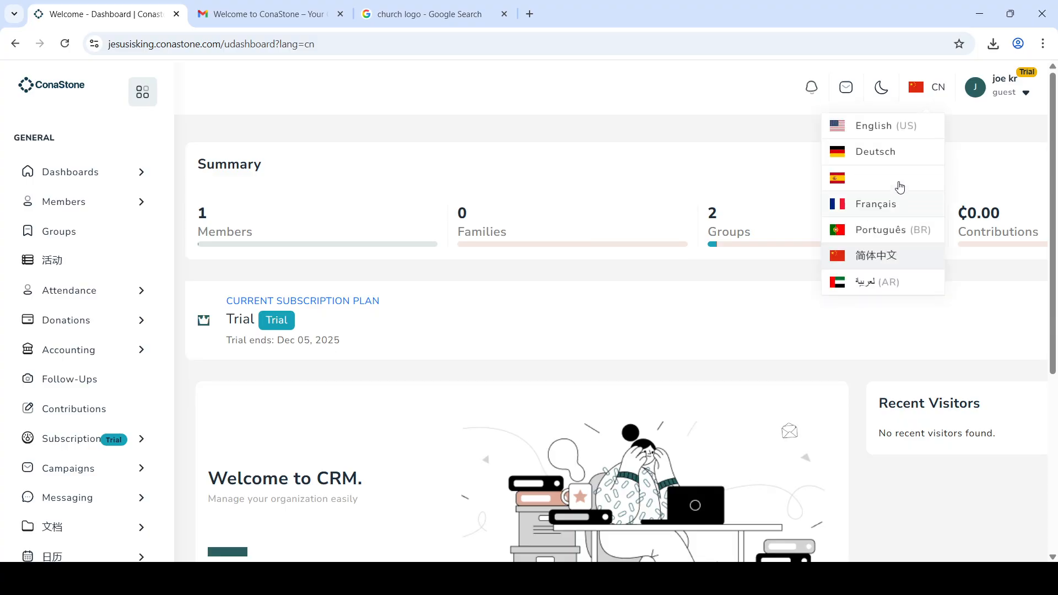
{"action": "left_click", "coordinate": [887, 203]}
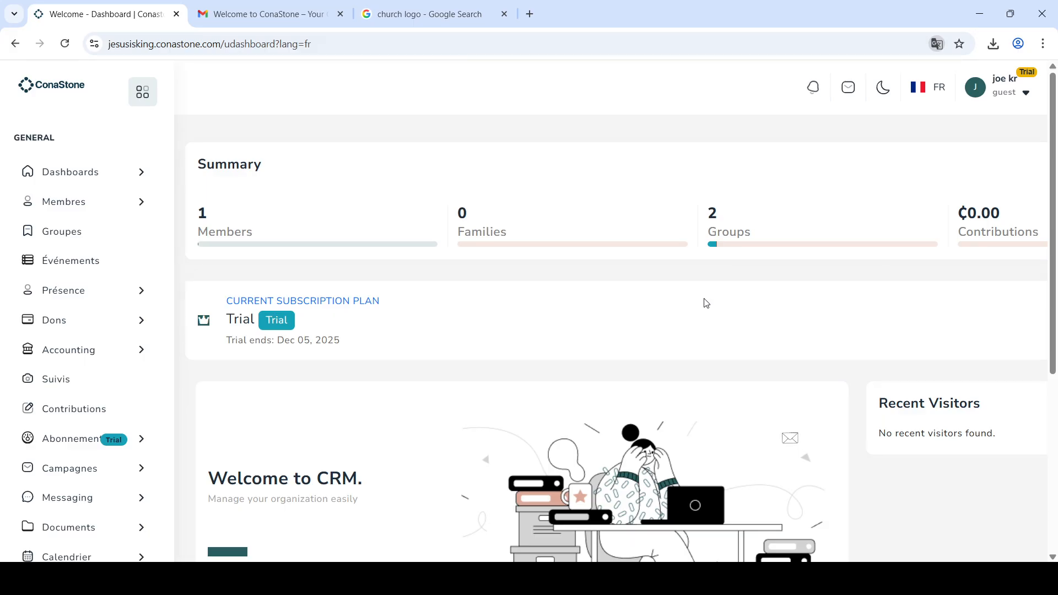
{"action": "scroll", "coordinate": [694, 345], "scroll_direction": "down", "scroll_amount": 5}
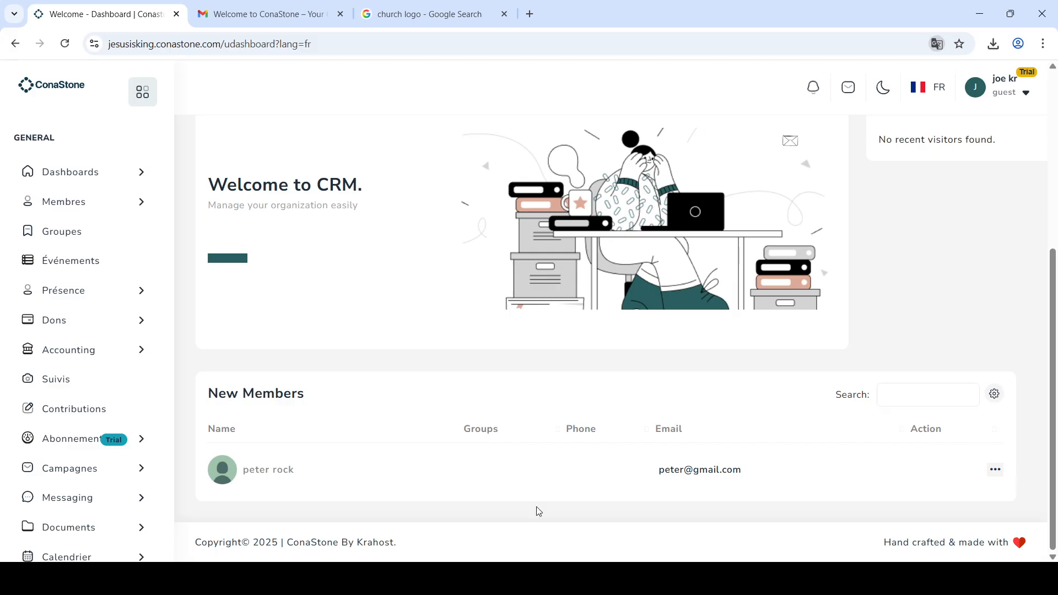
{"action": "scroll", "coordinate": [538, 510], "scroll_direction": "up", "scroll_amount": 5}
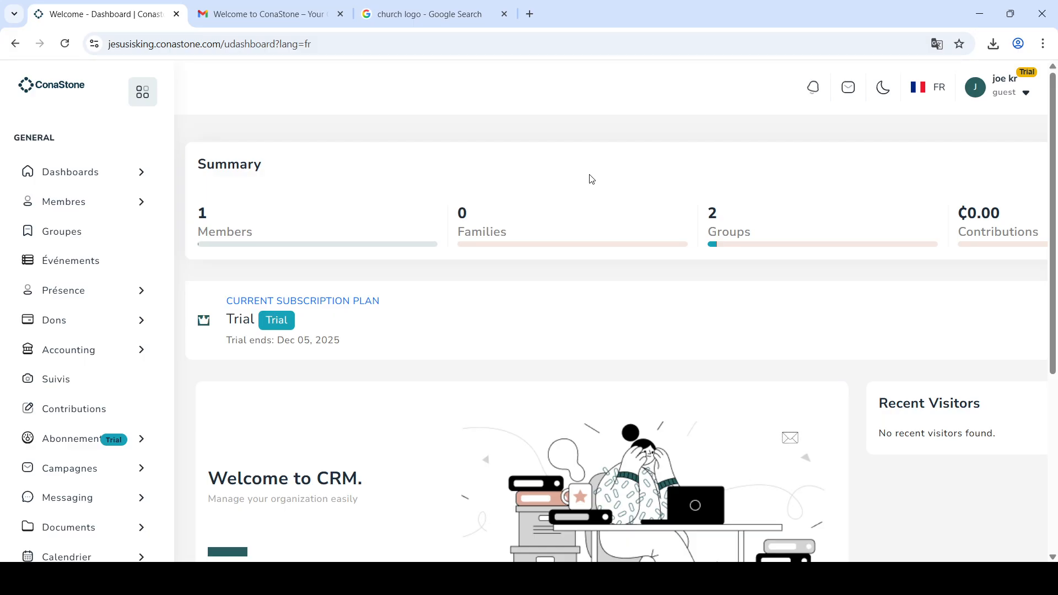
Step: Open the empty Support Tickets page under Messaging and switch the language back to English (US)
{"action": "left_click", "coordinate": [149, 499]}
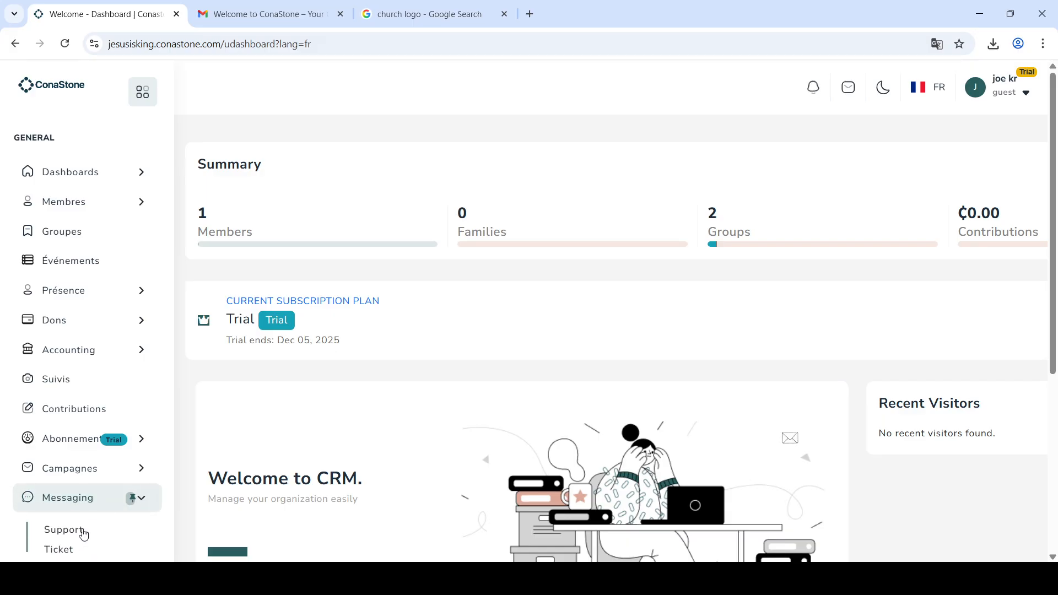
{"action": "left_click", "coordinate": [83, 531]}
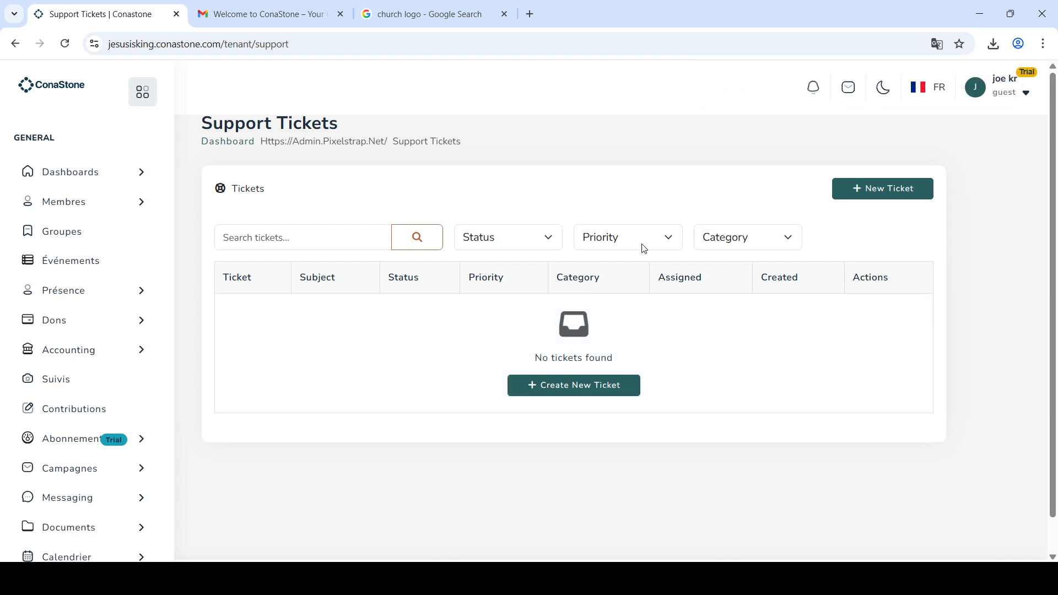
{"action": "left_click", "coordinate": [916, 94]}
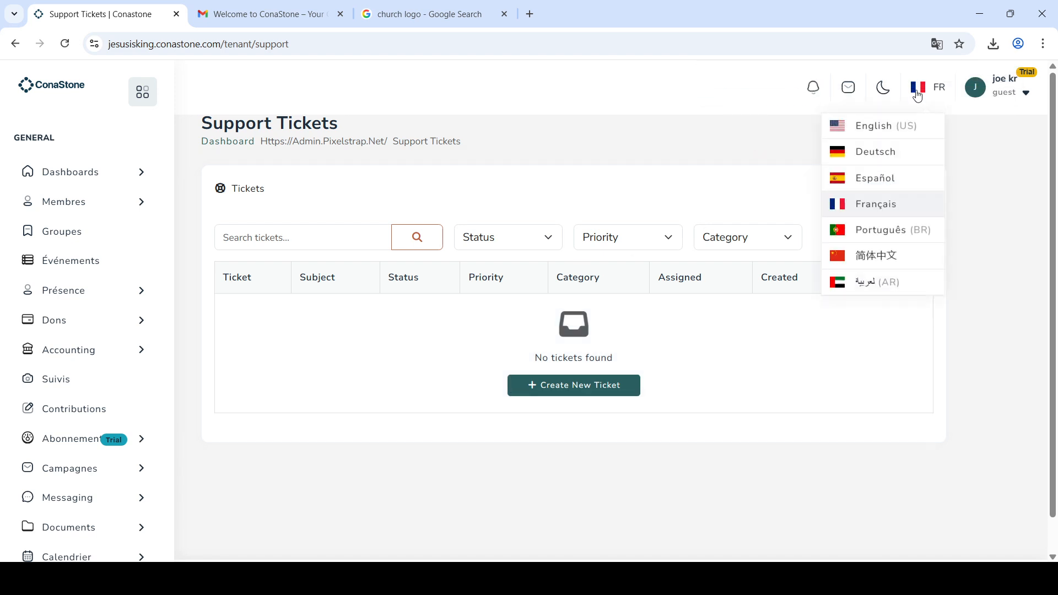
{"action": "left_click", "coordinate": [871, 128]}
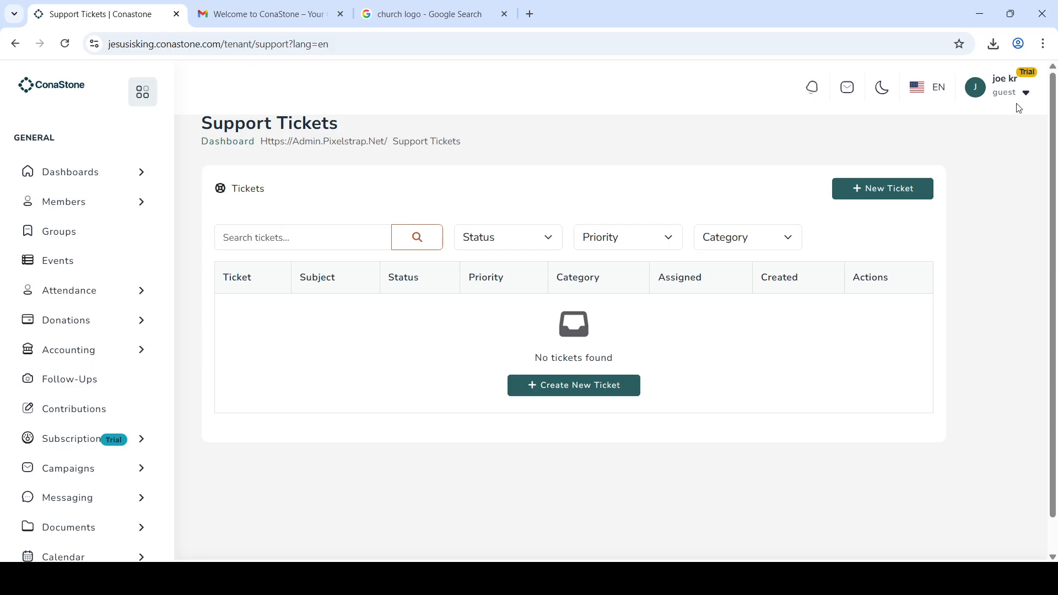
Step: Log out using the profile dropdown next to the user name
{"action": "mouse_move", "coordinate": [1025, 94]}
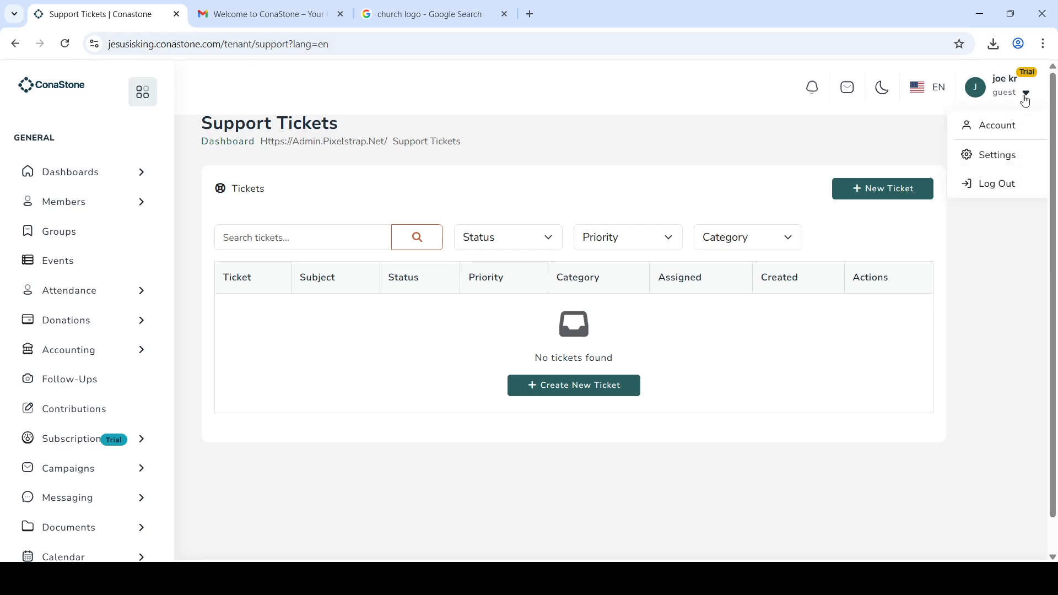
{"action": "left_click", "coordinate": [989, 187]}
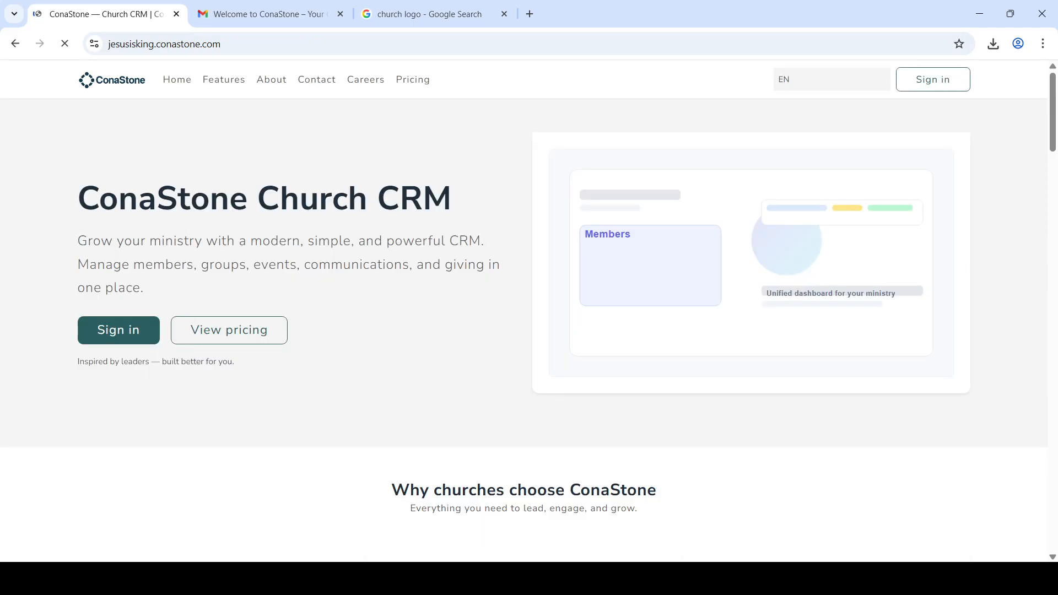